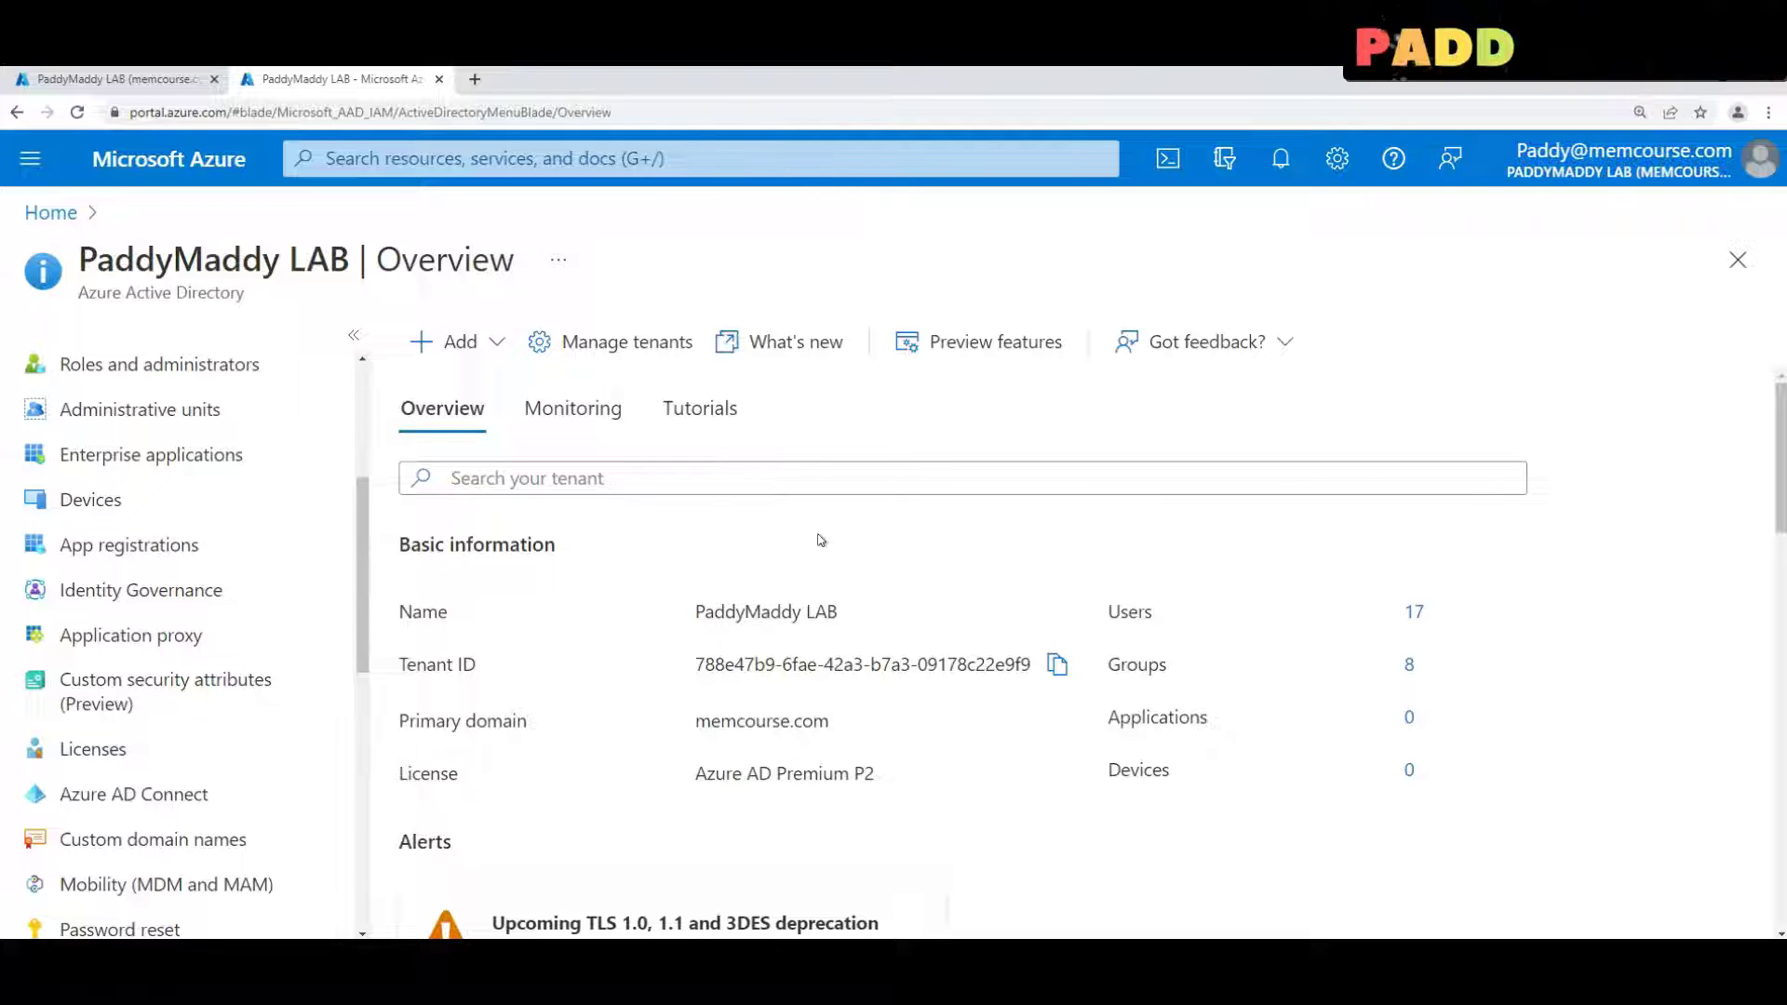
# Go to Azure Active Directory's Custom domain names page from the portal menu
pyautogui.click(688, 495)
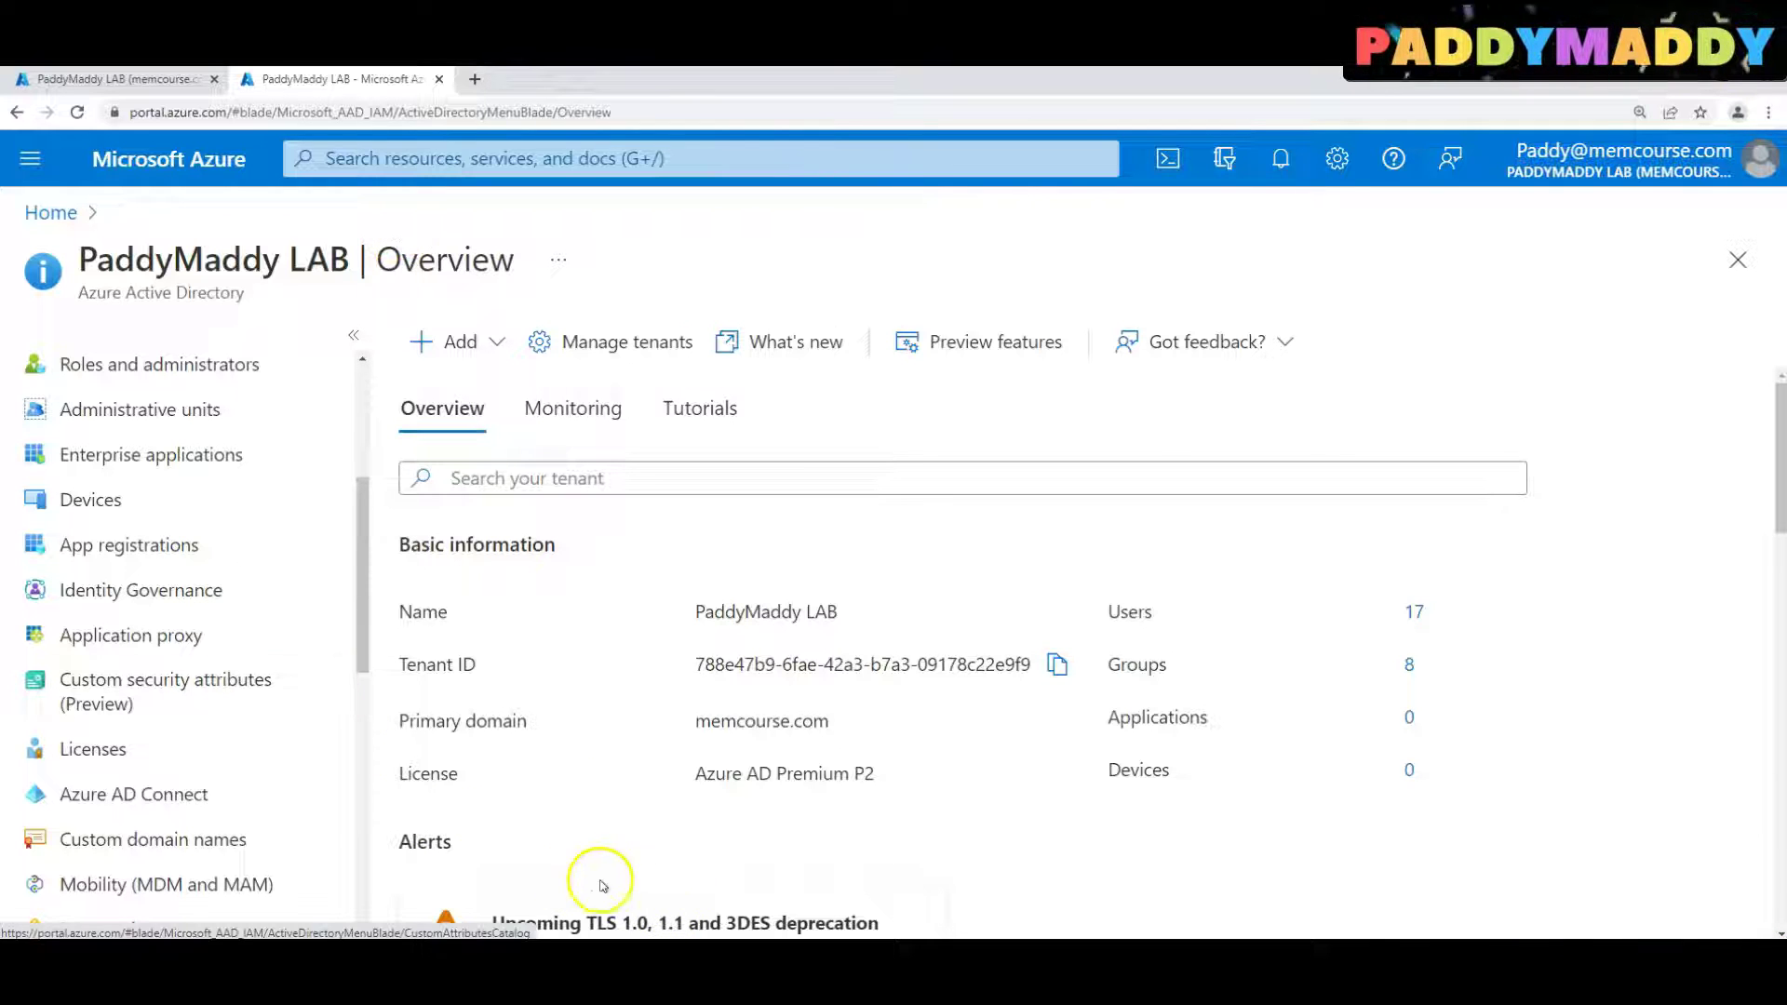
pyautogui.scroll(4, 224, 693)
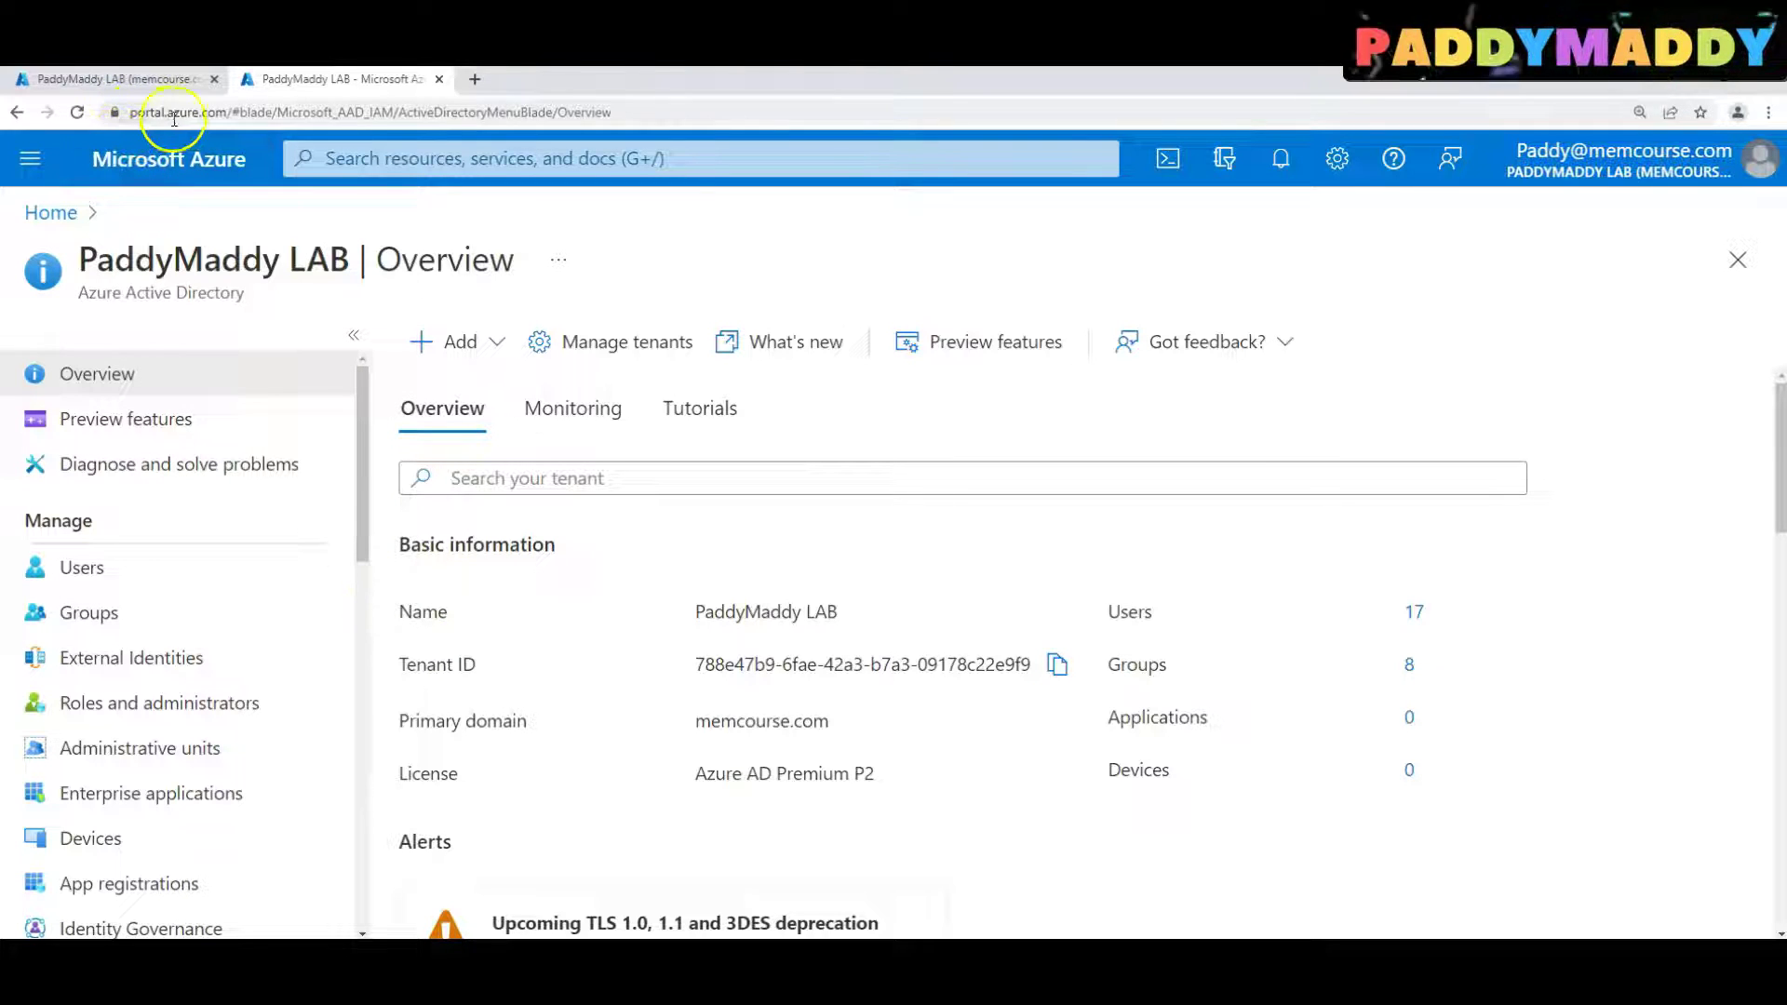
pyautogui.click(240, 112)
pyautogui.click(257, 112)
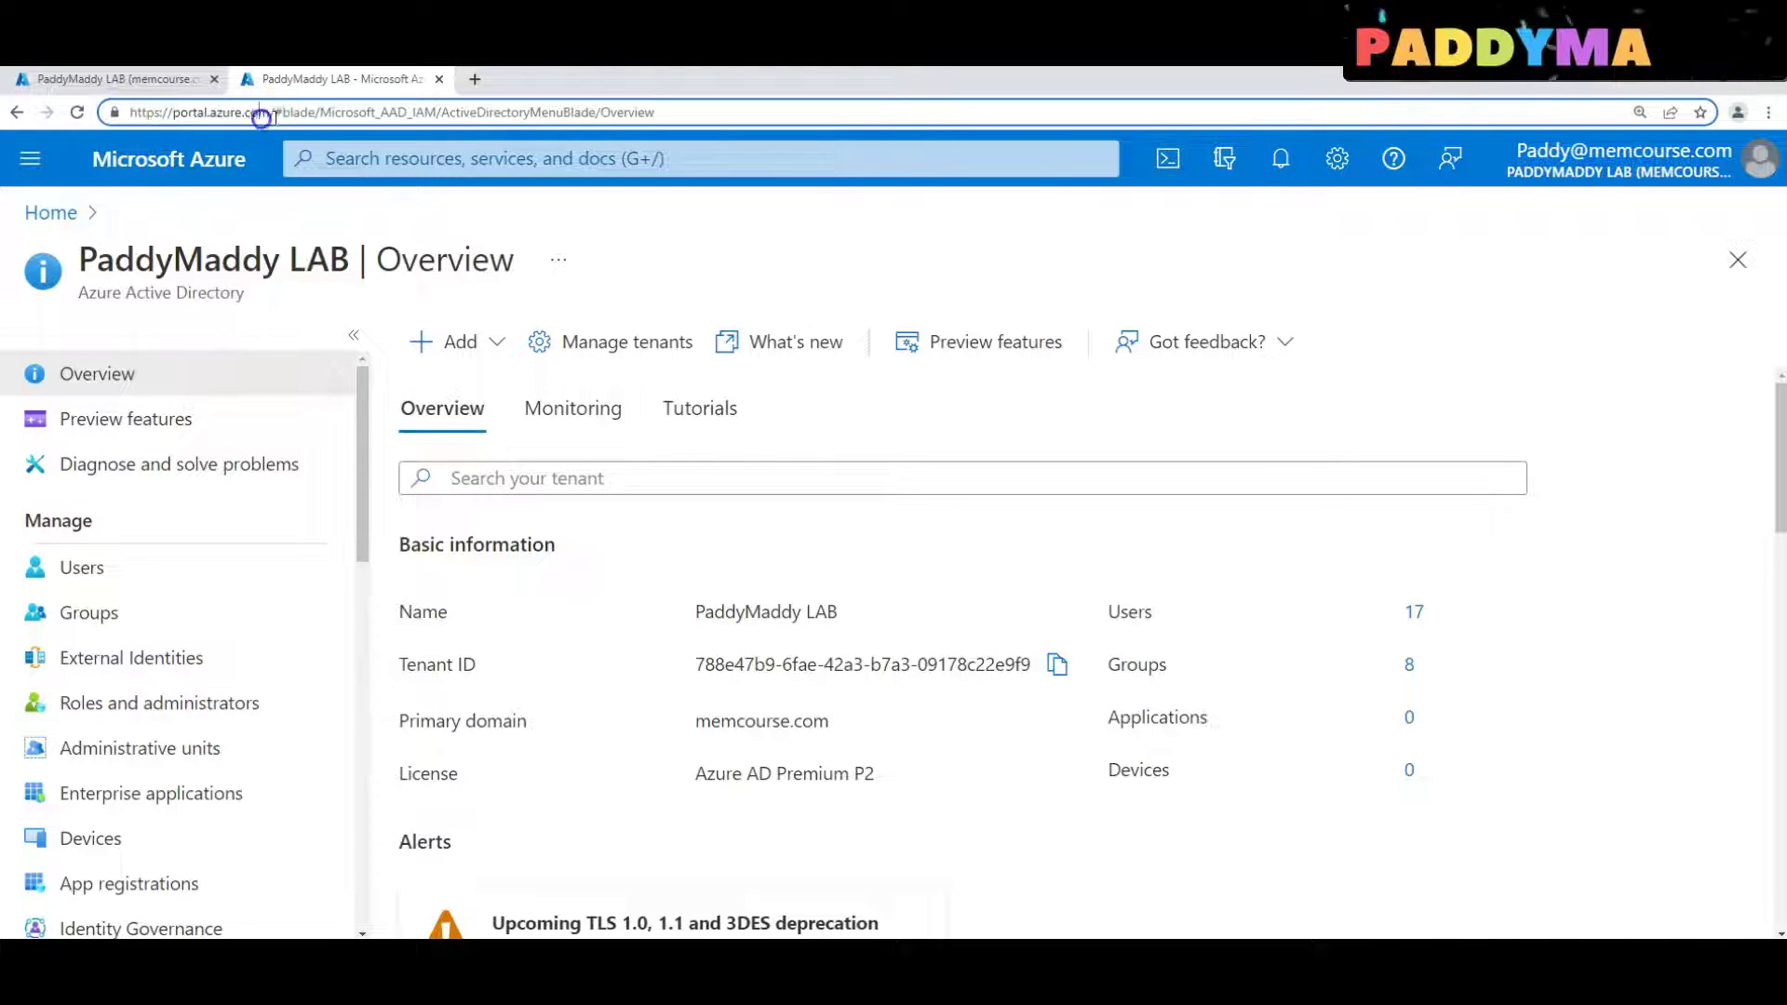
pyautogui.click(30, 158)
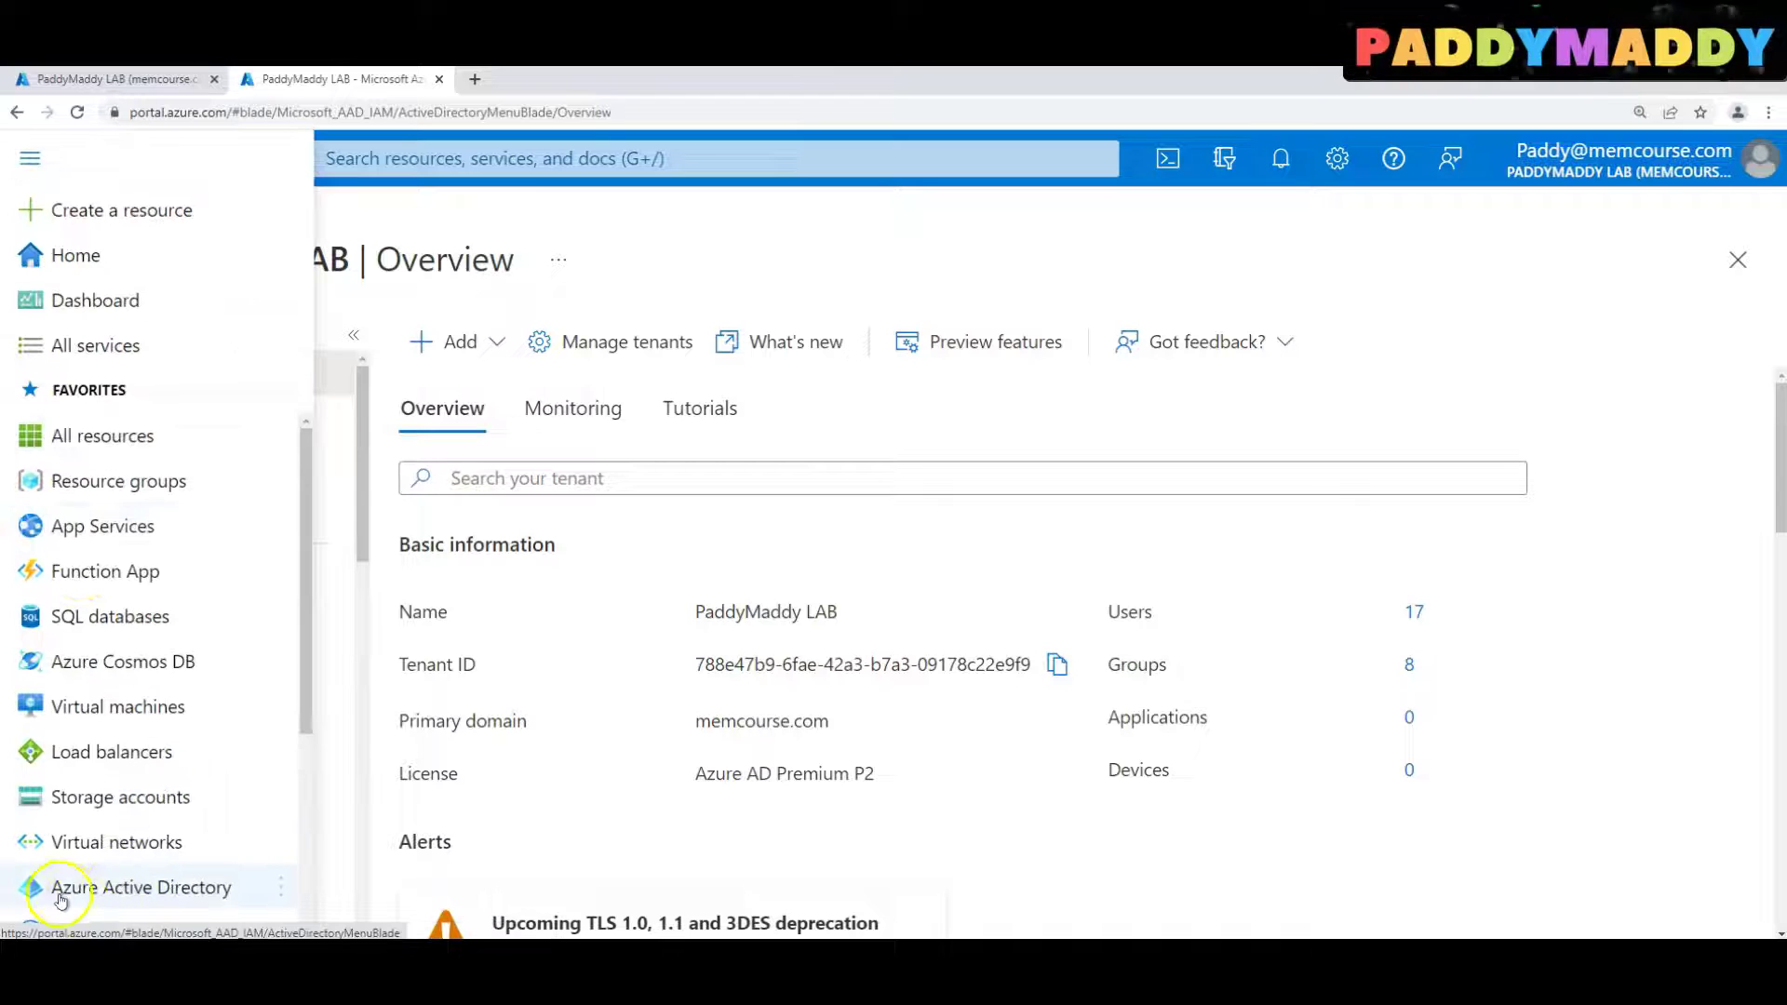
pyautogui.click(135, 895)
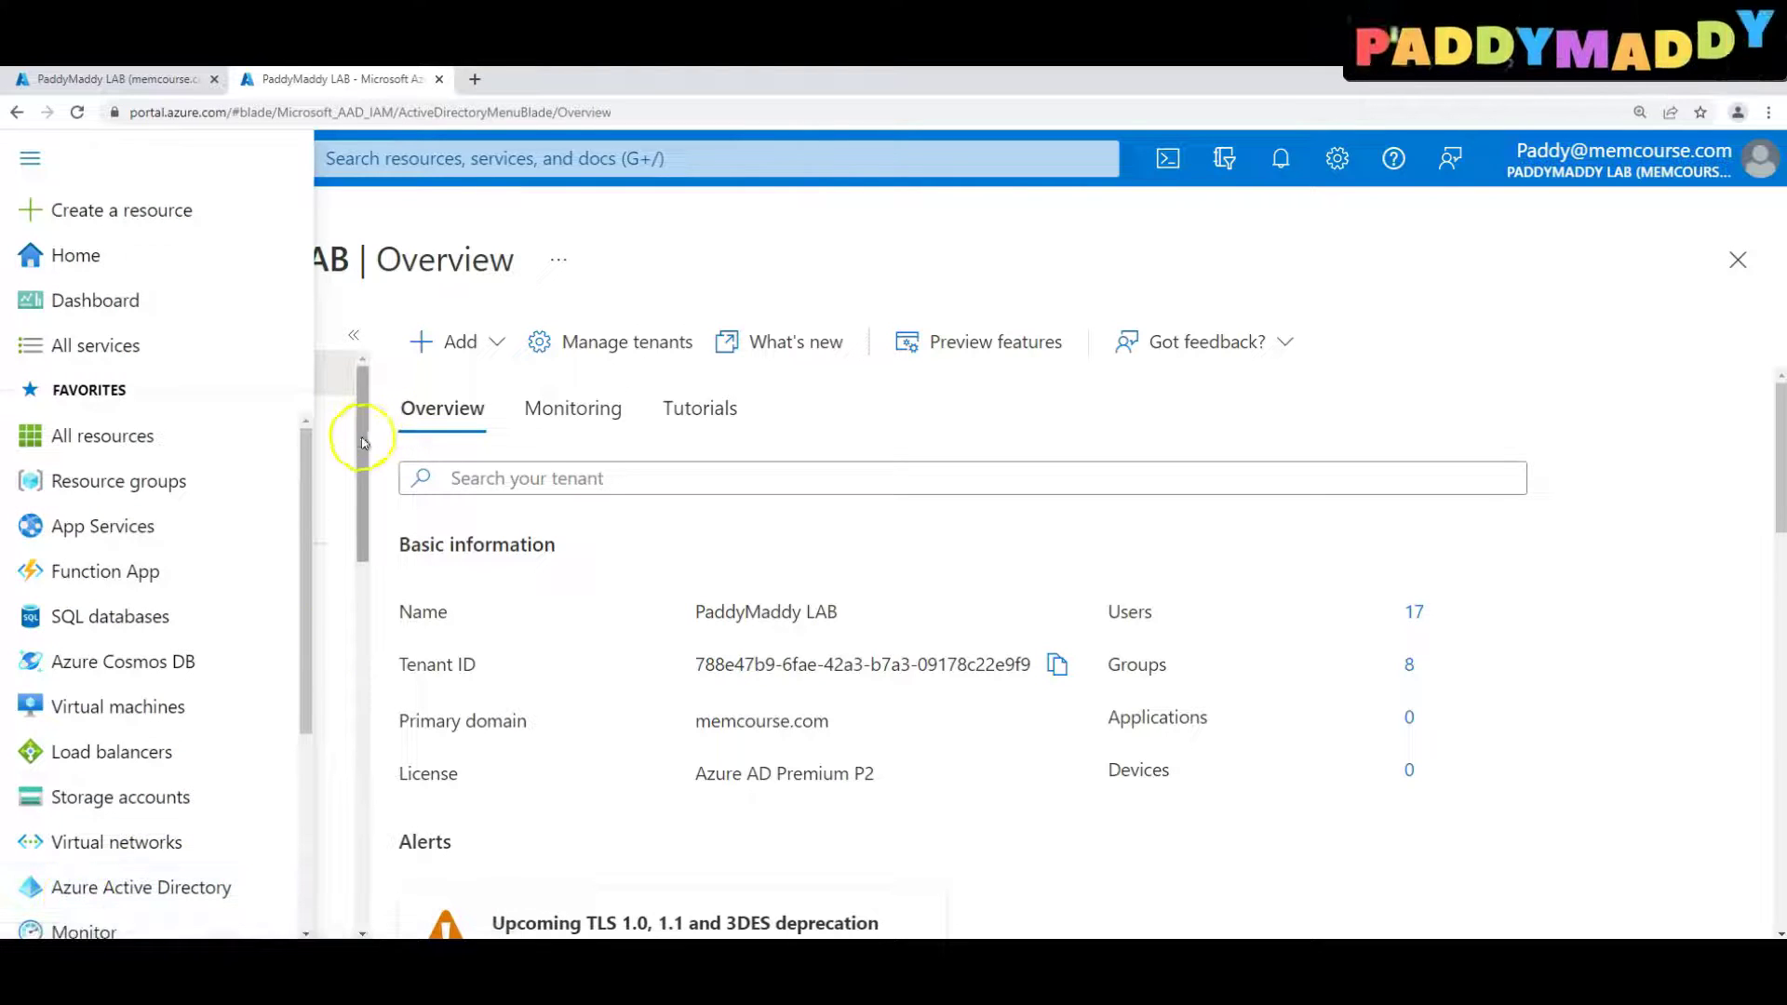
pyautogui.moveTo(363, 458); pyautogui.dragTo(359, 686)
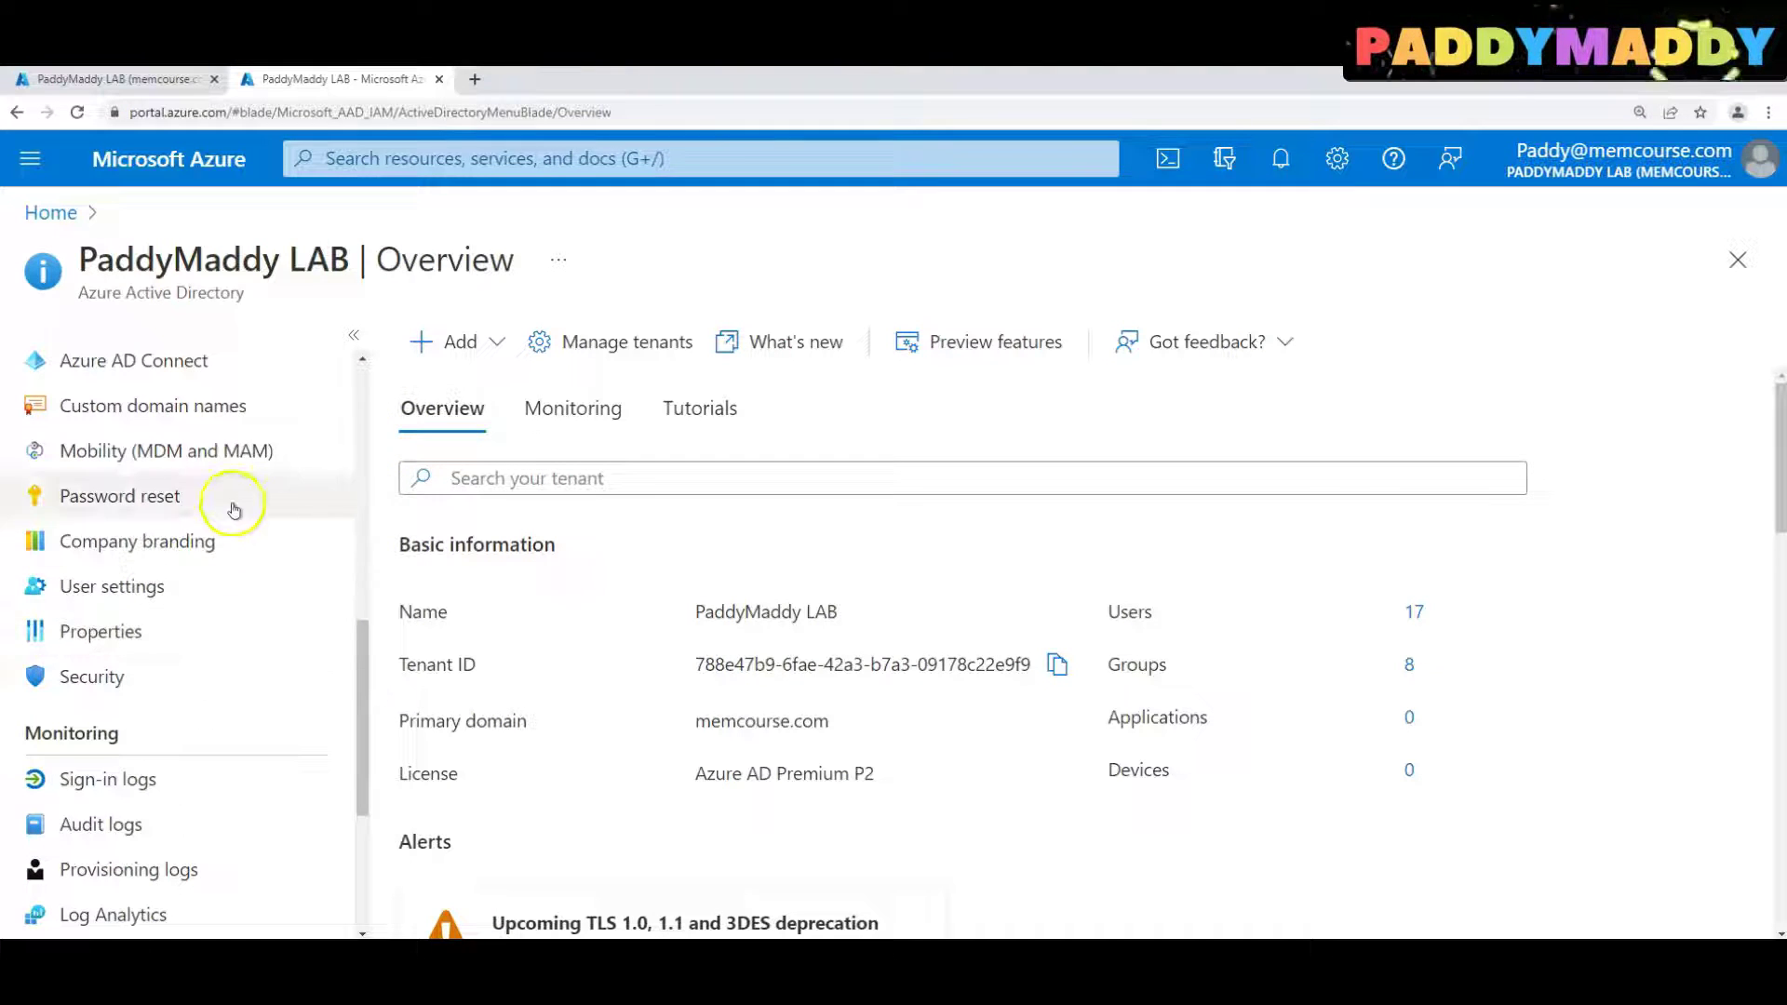
pyautogui.scroll(2, 214, 636)
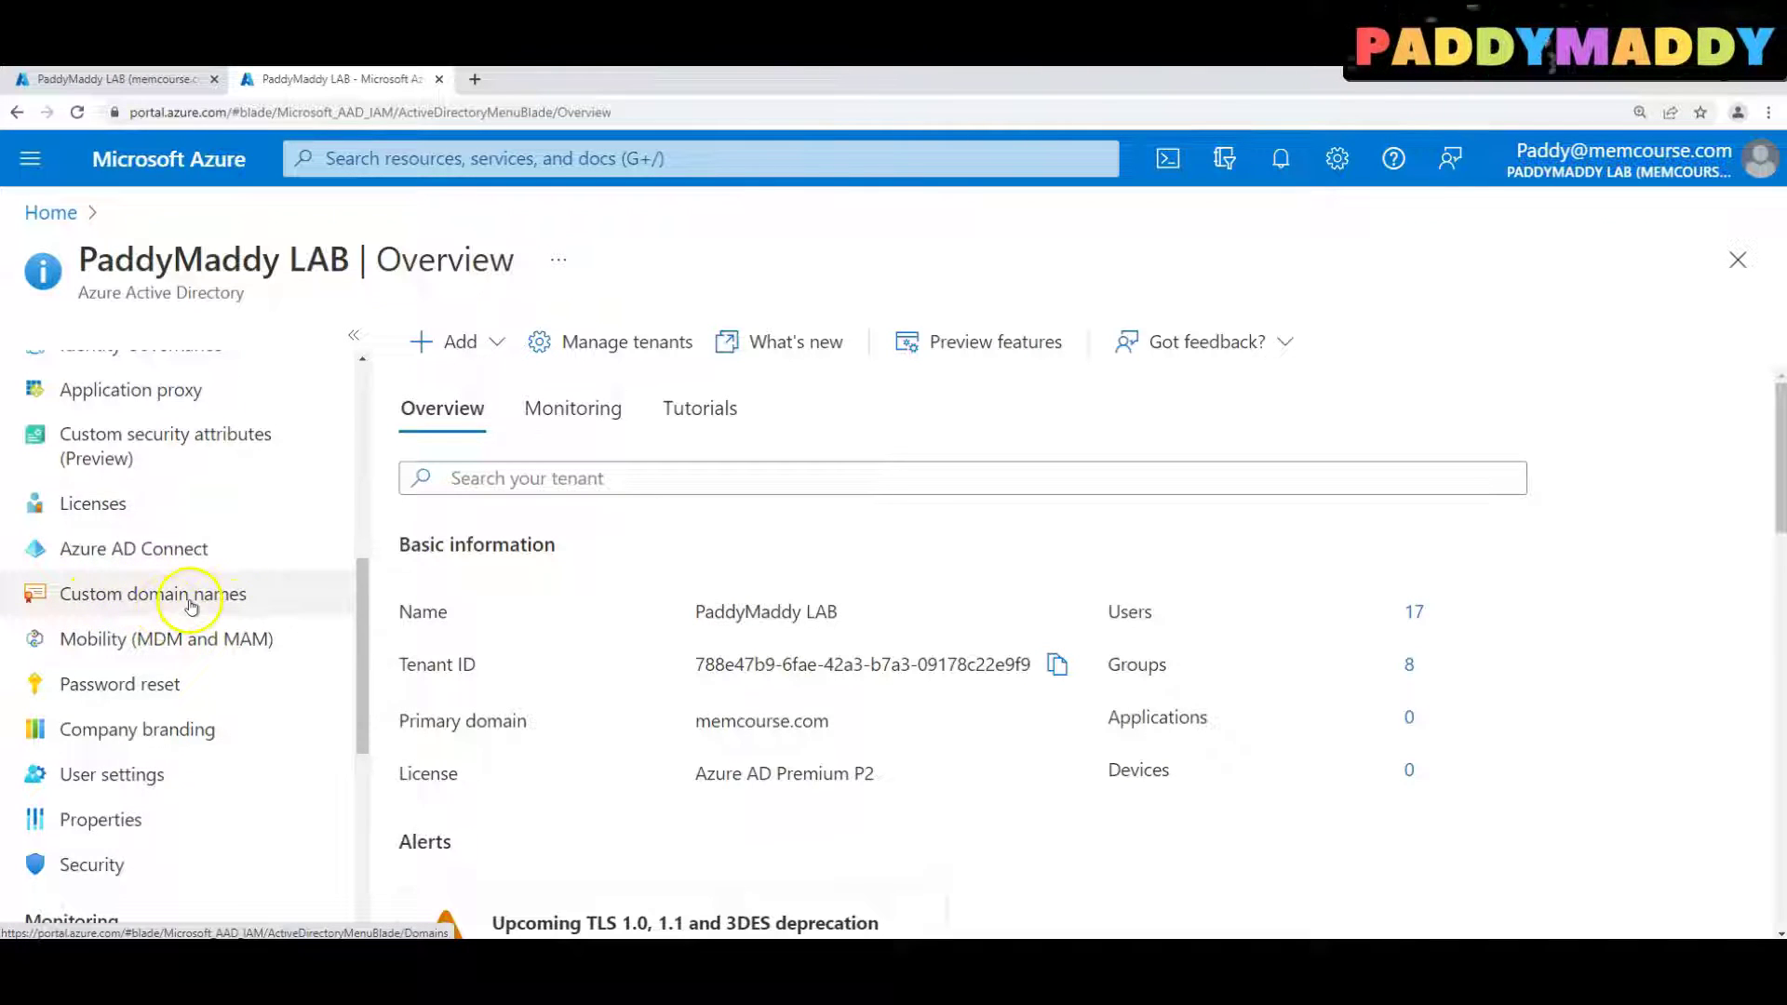
pyautogui.click(107, 593)
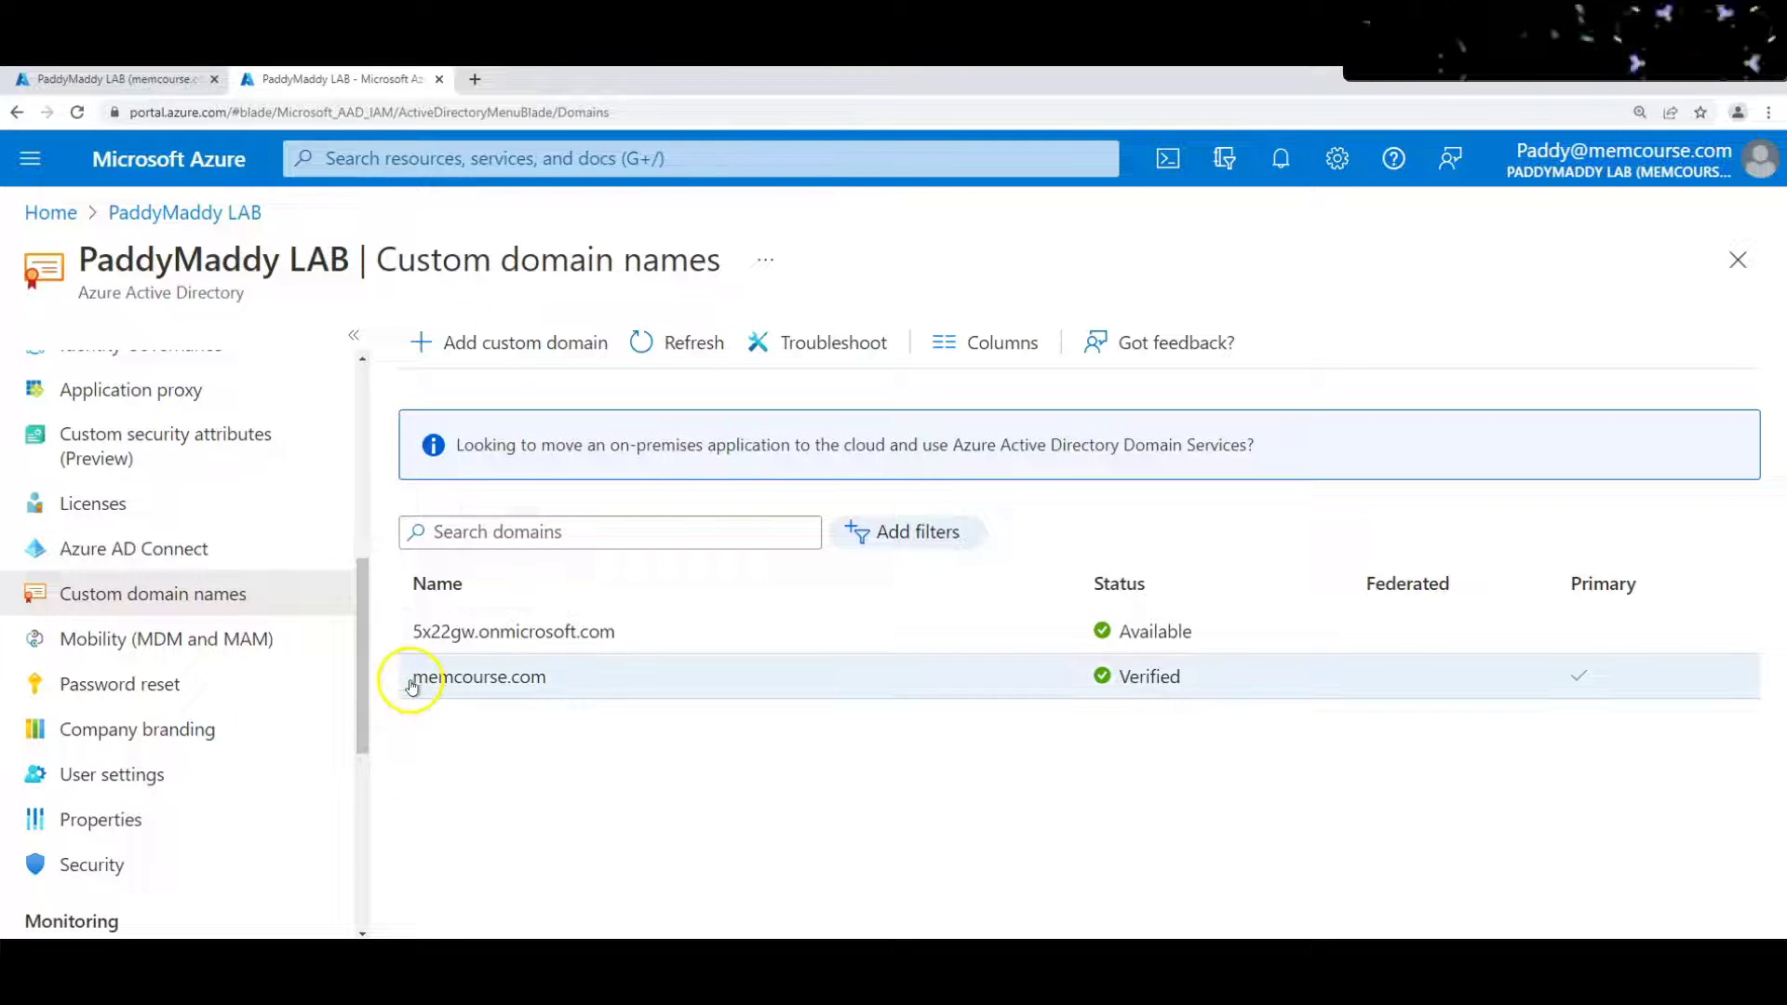
# Check the memcourse.com domain in a new browser tab, then close that tab
pyautogui.moveTo(412, 687); pyautogui.dragTo(564, 689)
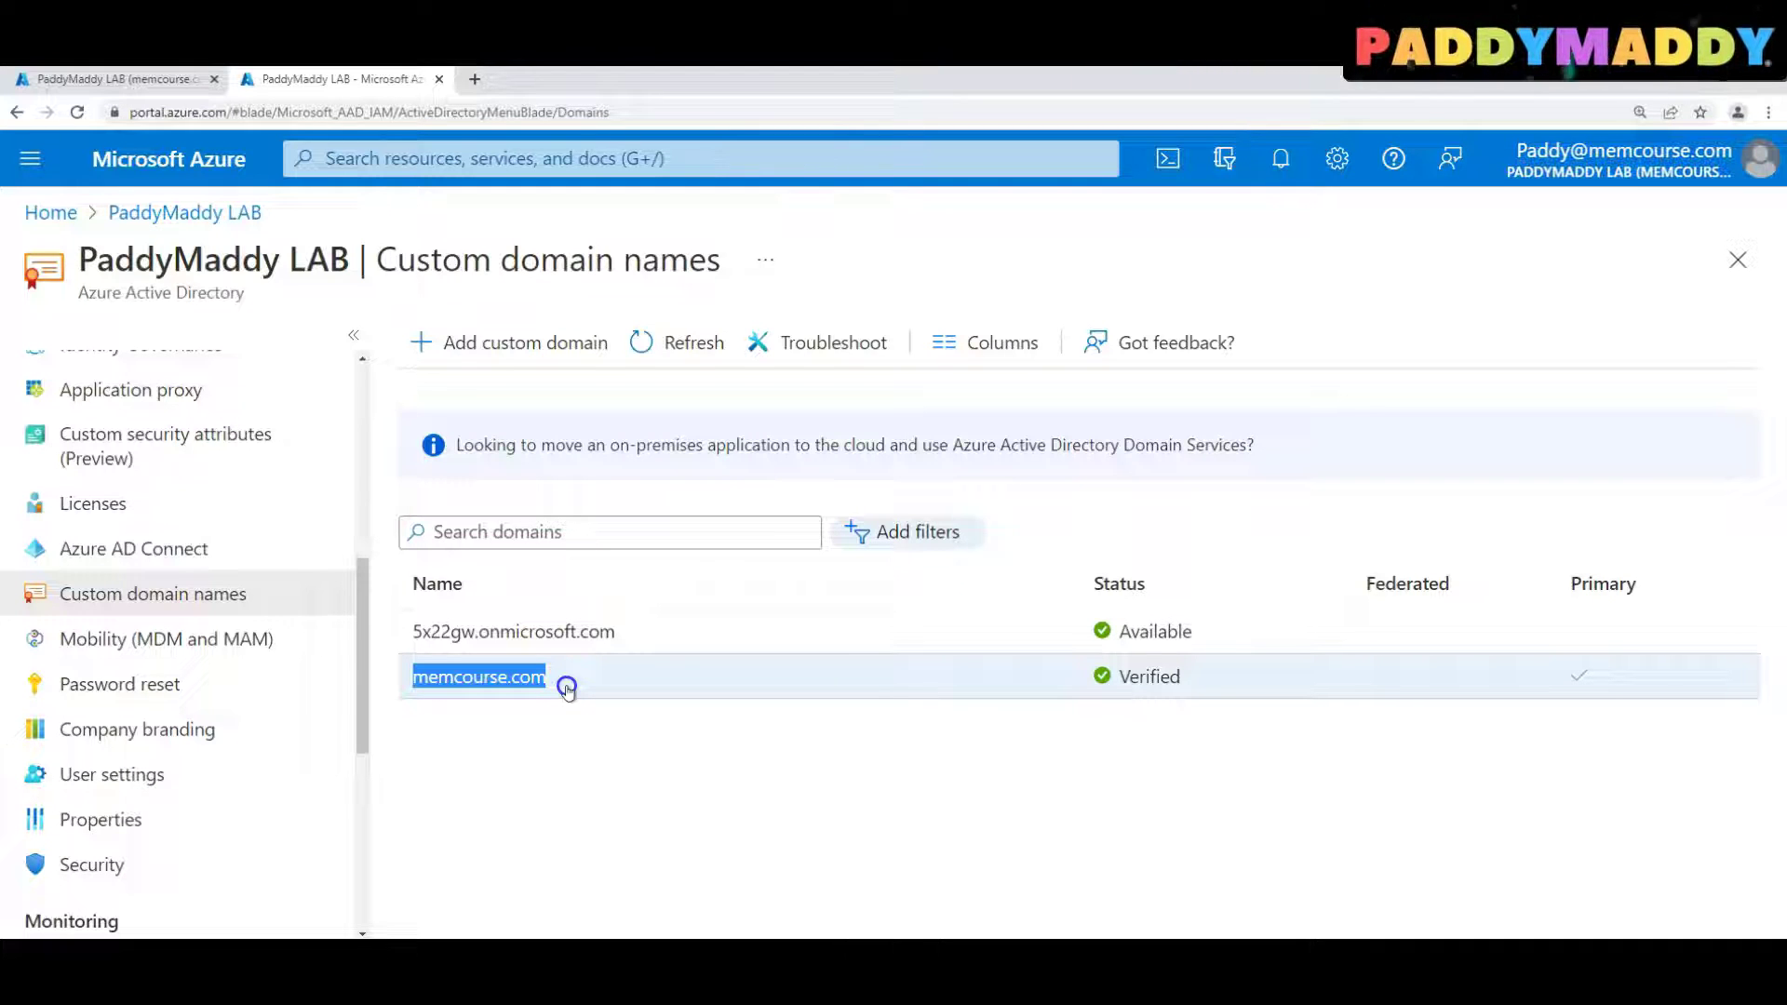
pyautogui.moveTo(829, 718); pyautogui.dragTo(678, 862)
pyautogui.click(644, 849)
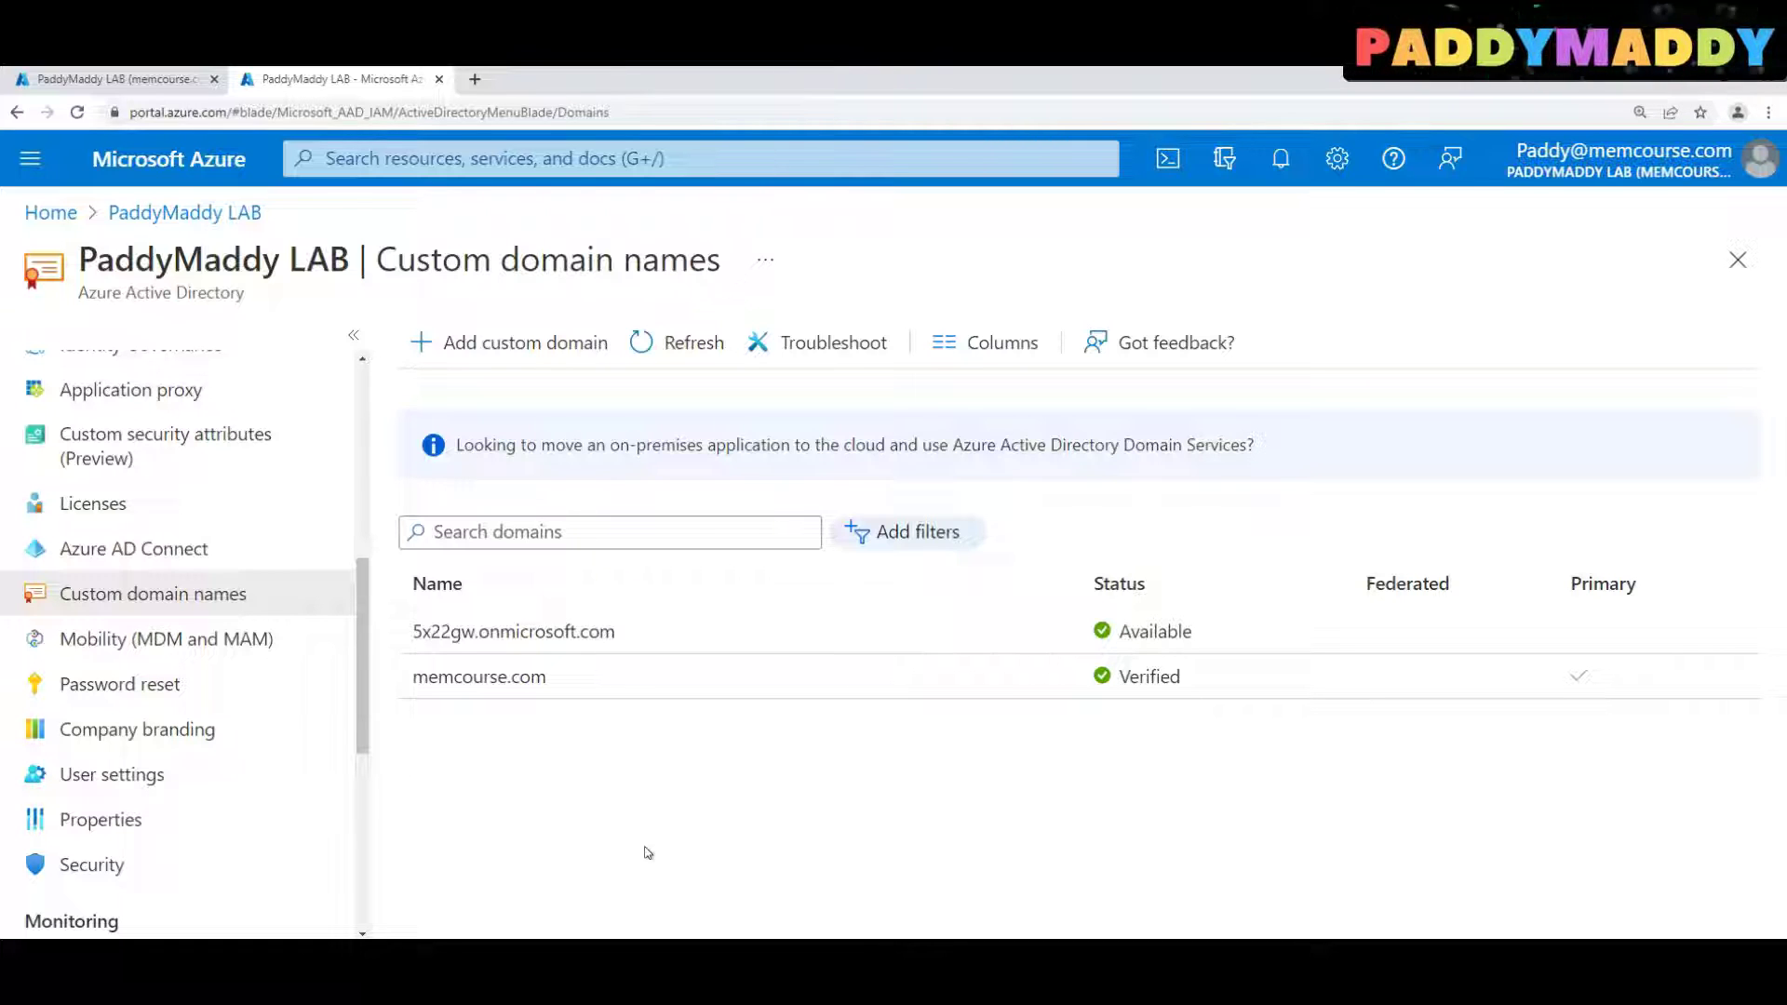
pyautogui.click(415, 688)
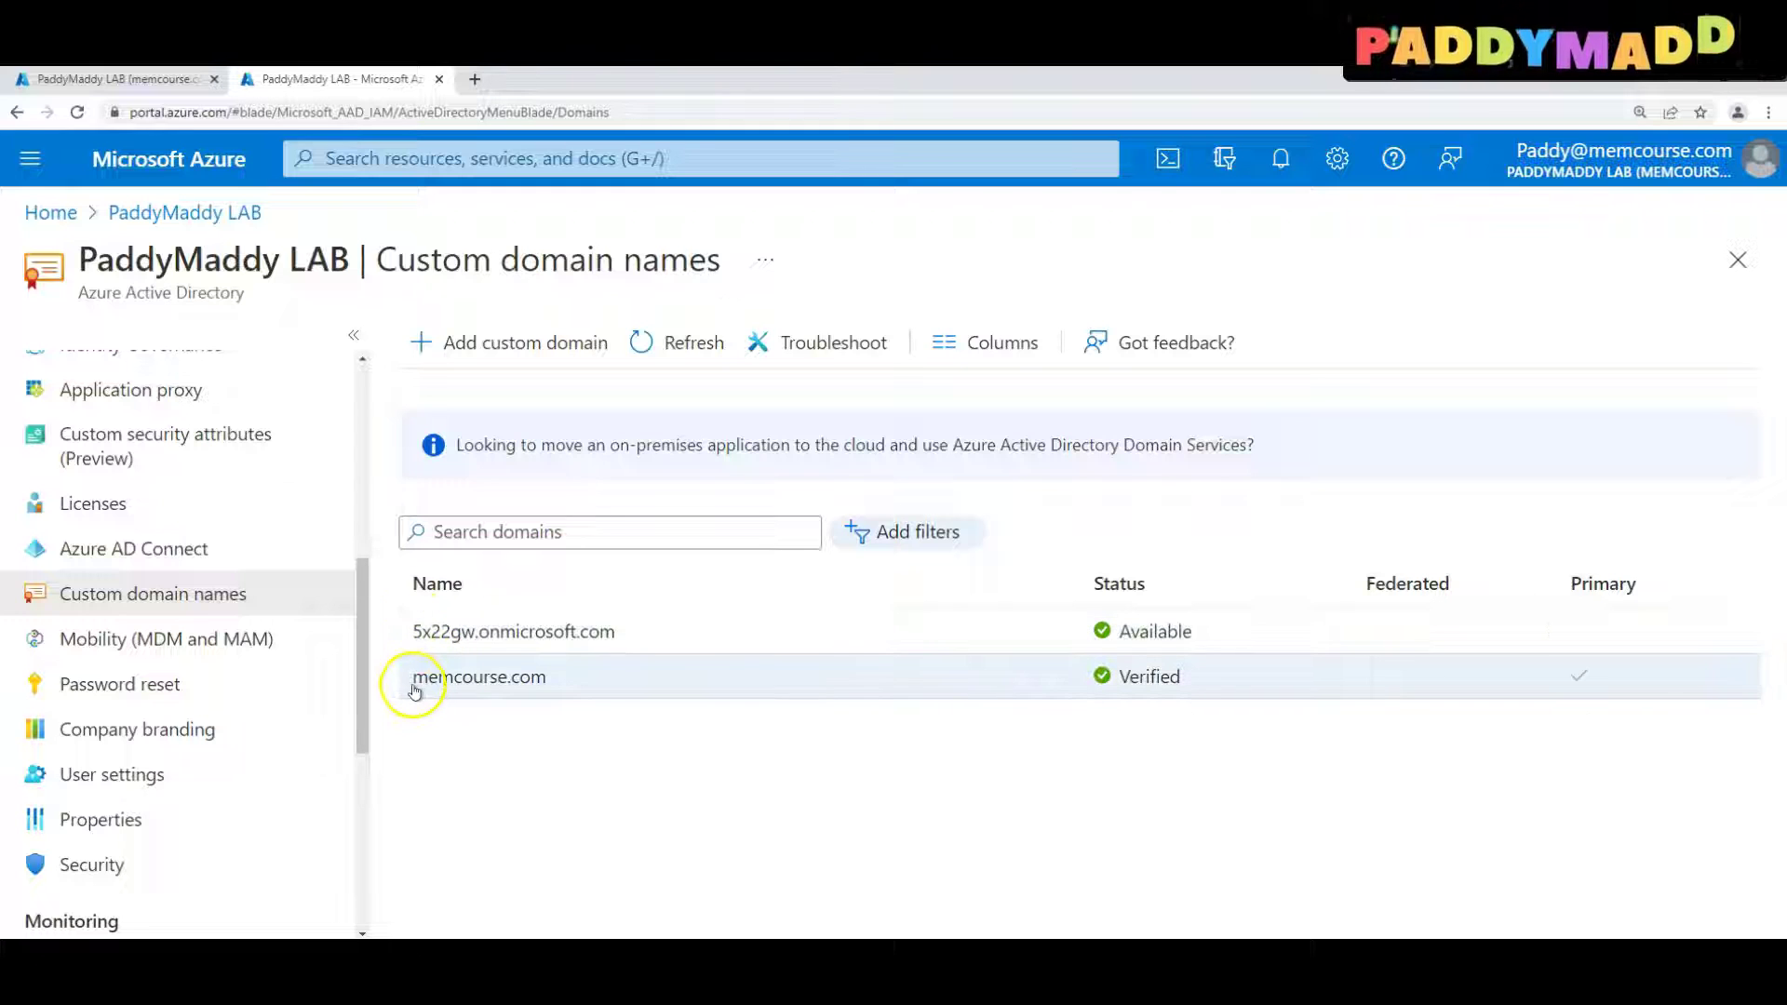
pyautogui.moveTo(558, 677); pyautogui.dragTo(668, 84)
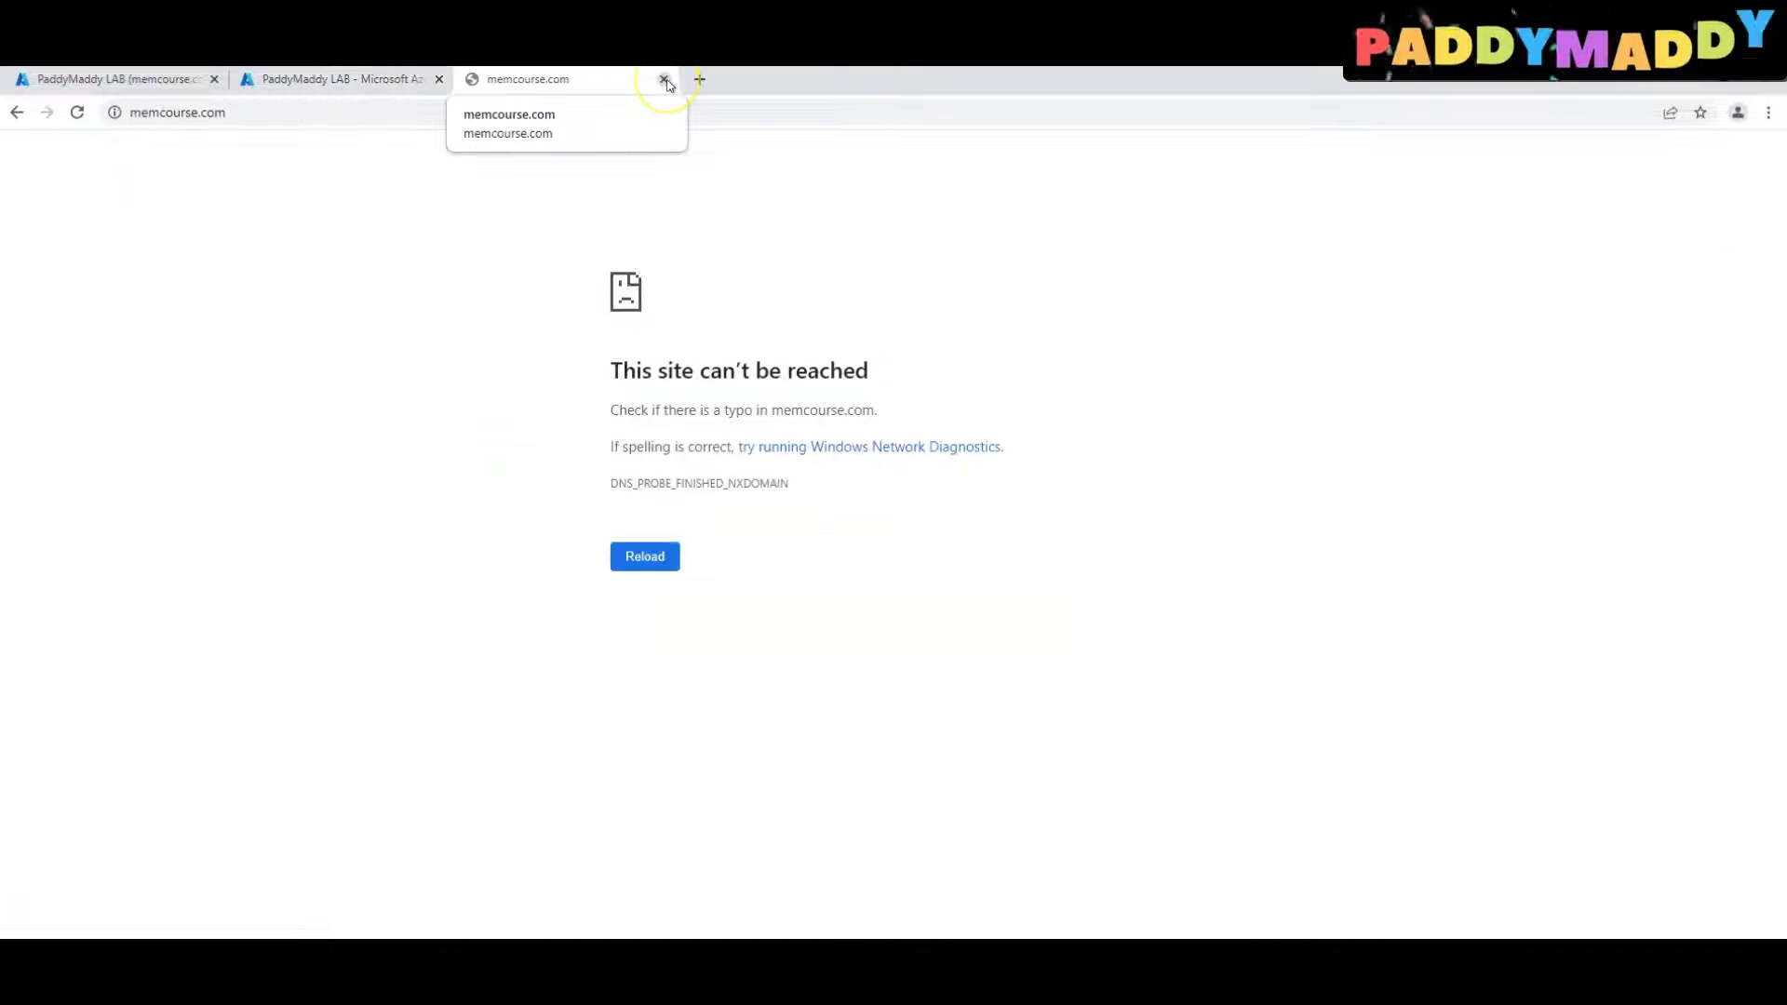
pyautogui.click(665, 81)
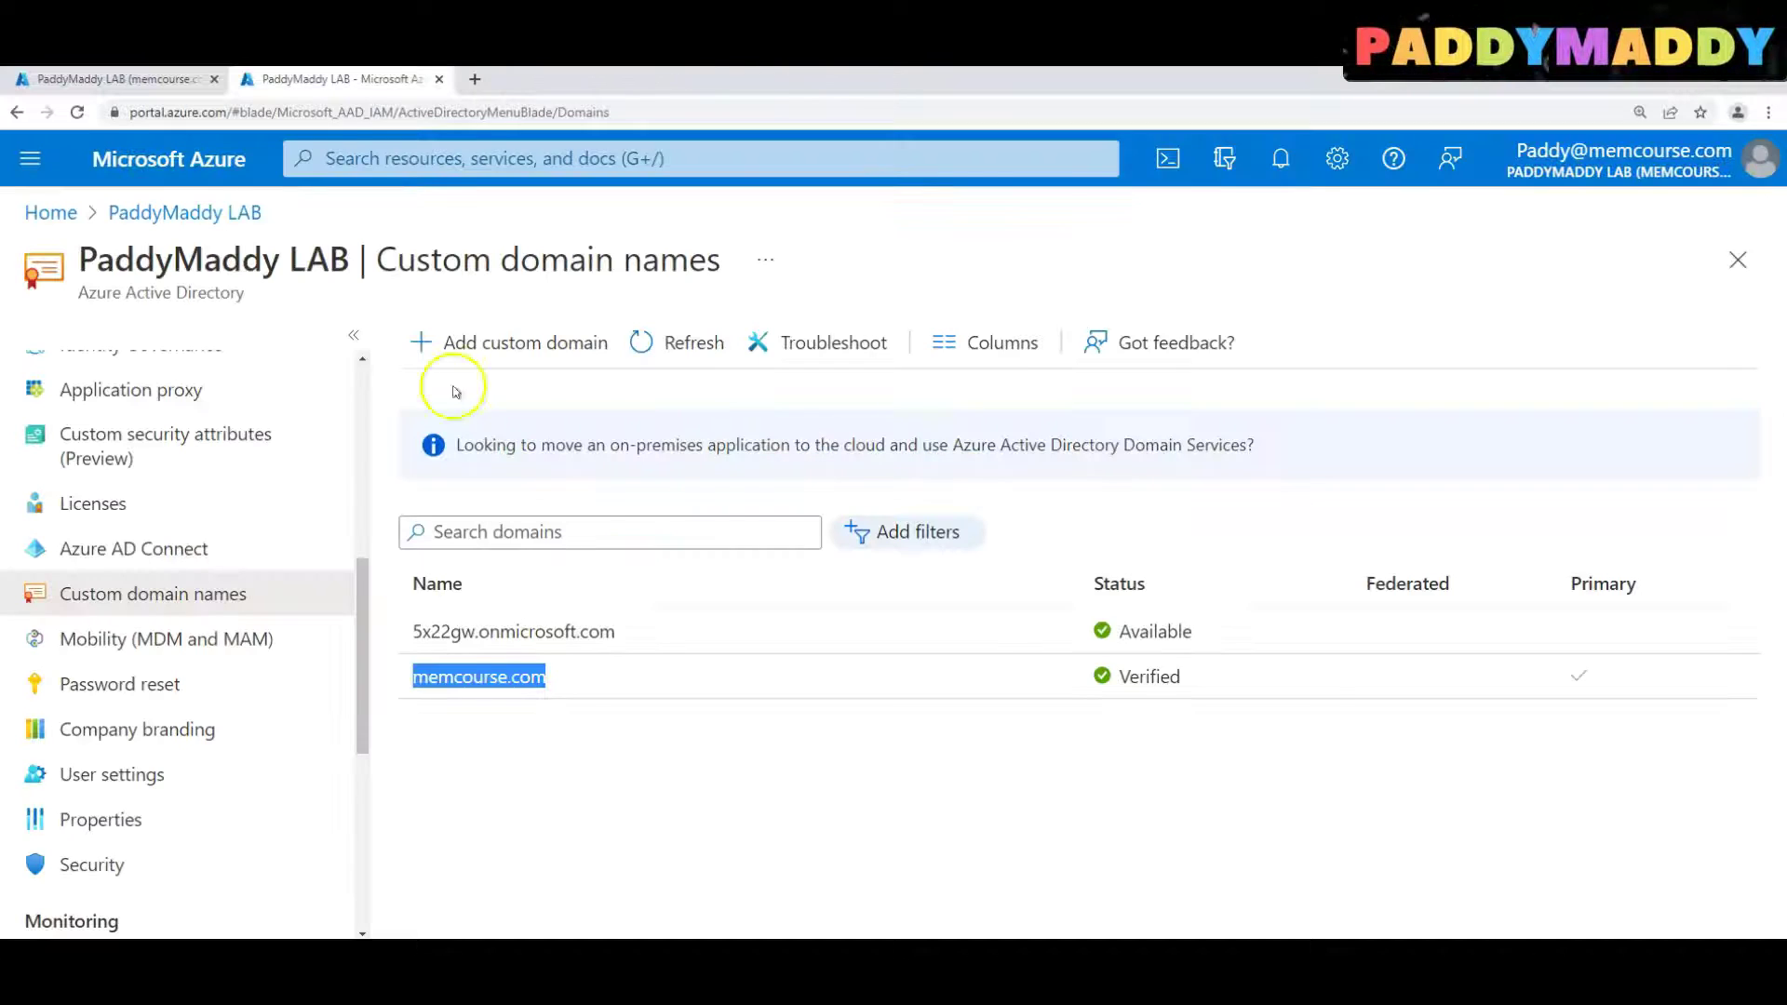
# Add IBM.com as a new custom domain
pyautogui.click(459, 328)
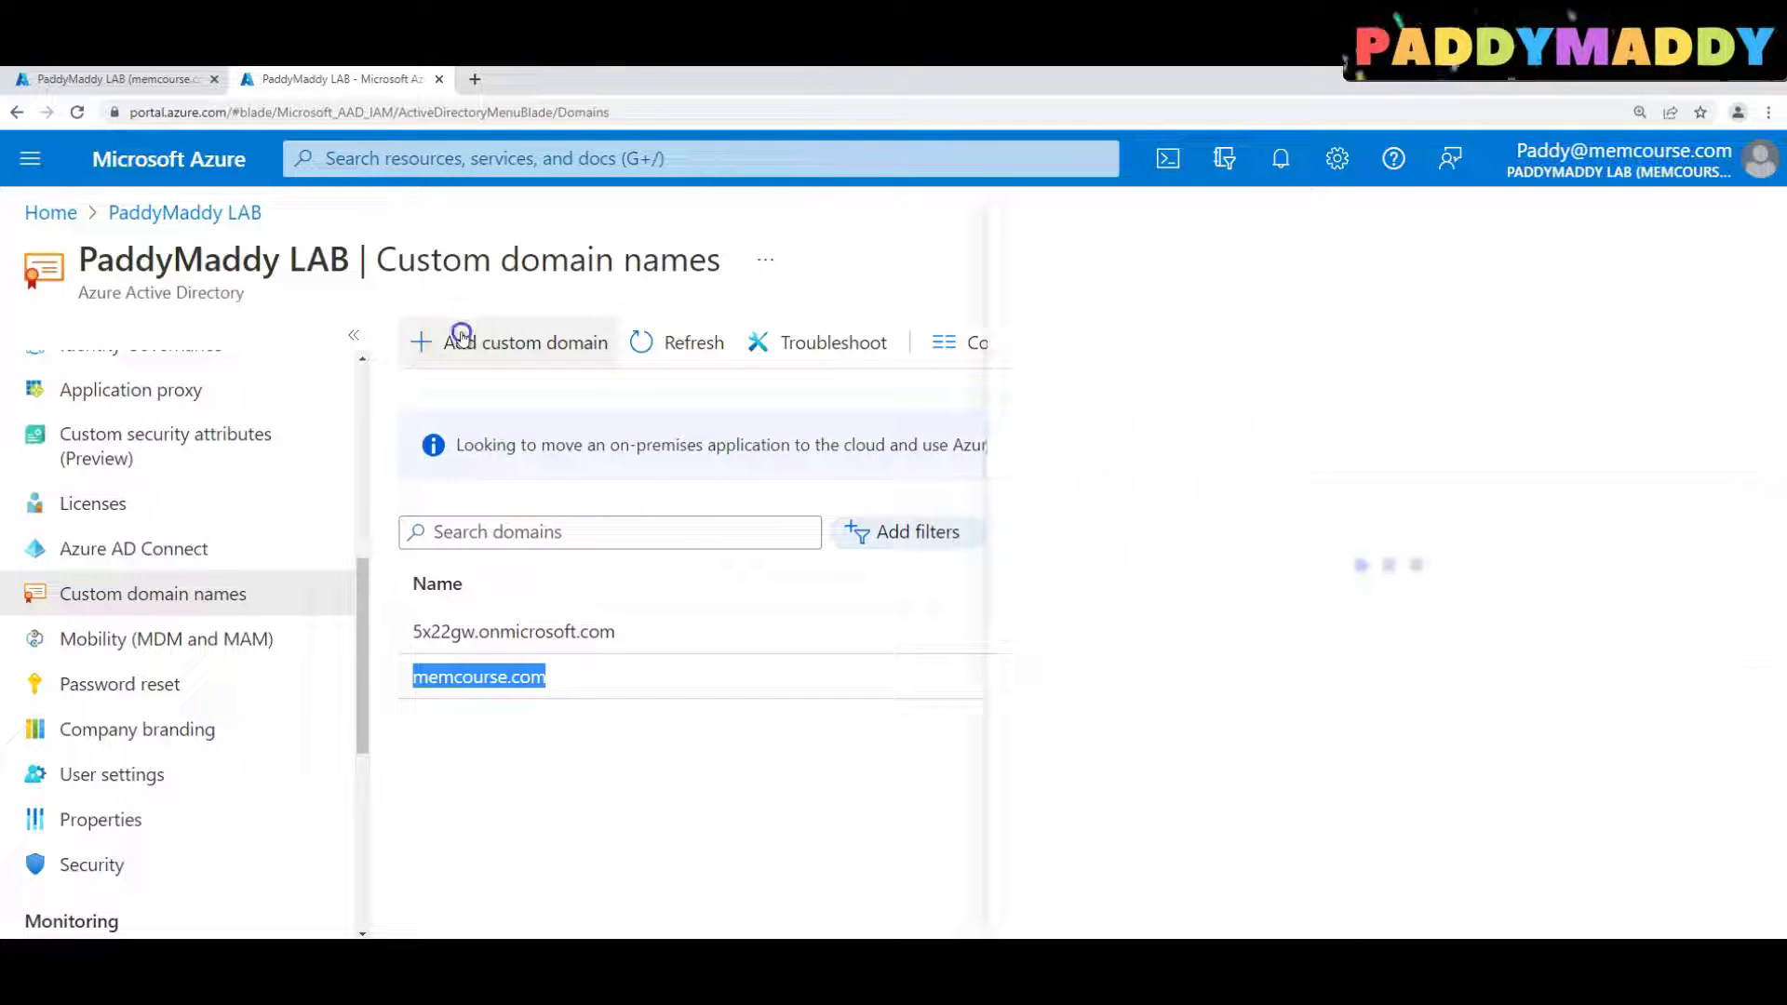
pyautogui.click(1416, 354)
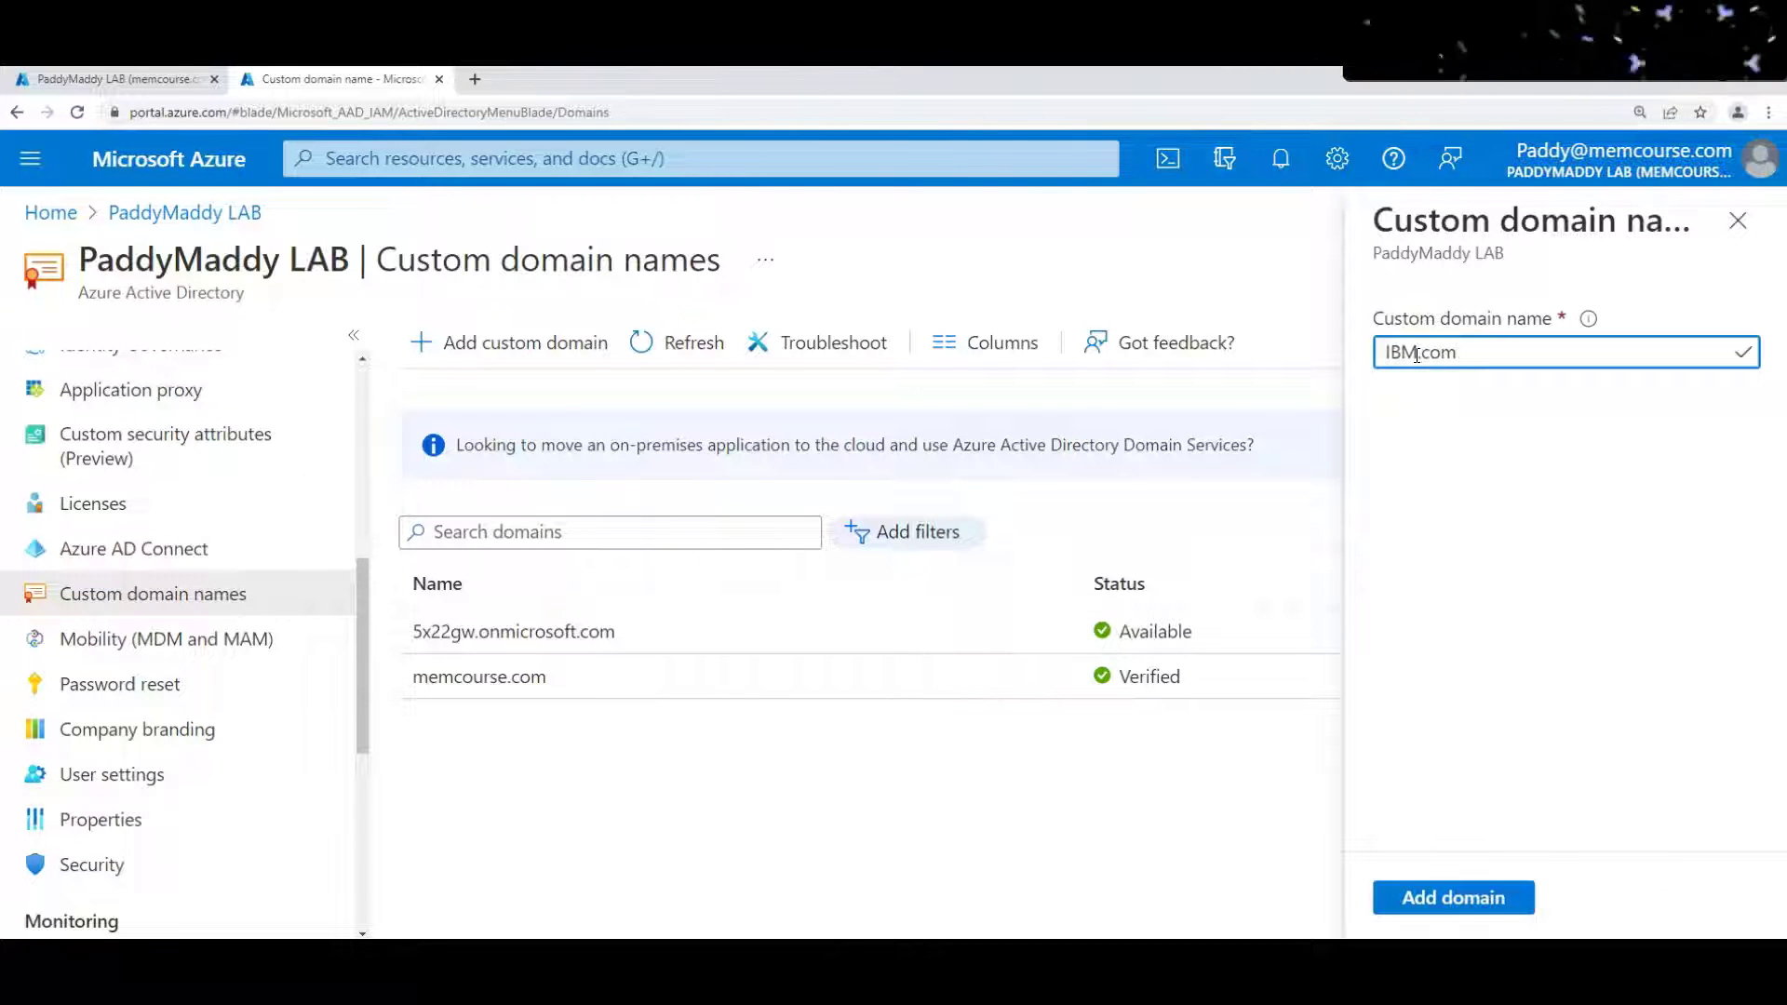
pyautogui.doubleClick(1393, 351)
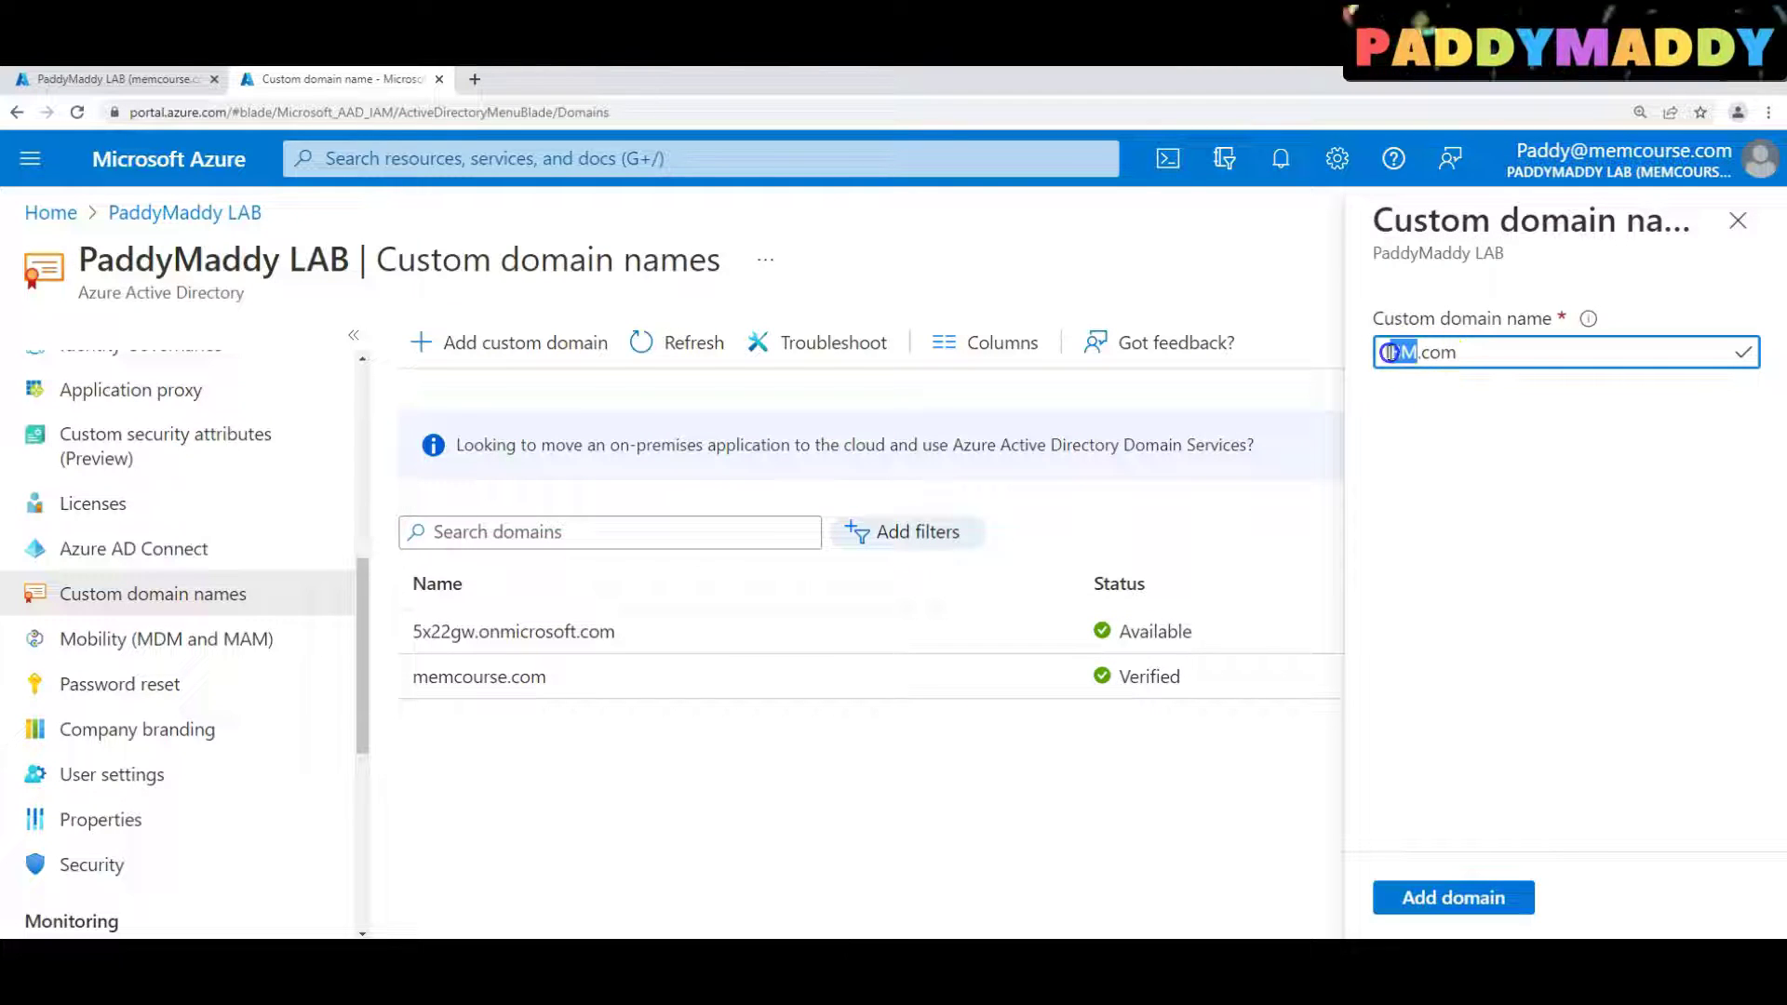
pyautogui.click(1468, 897)
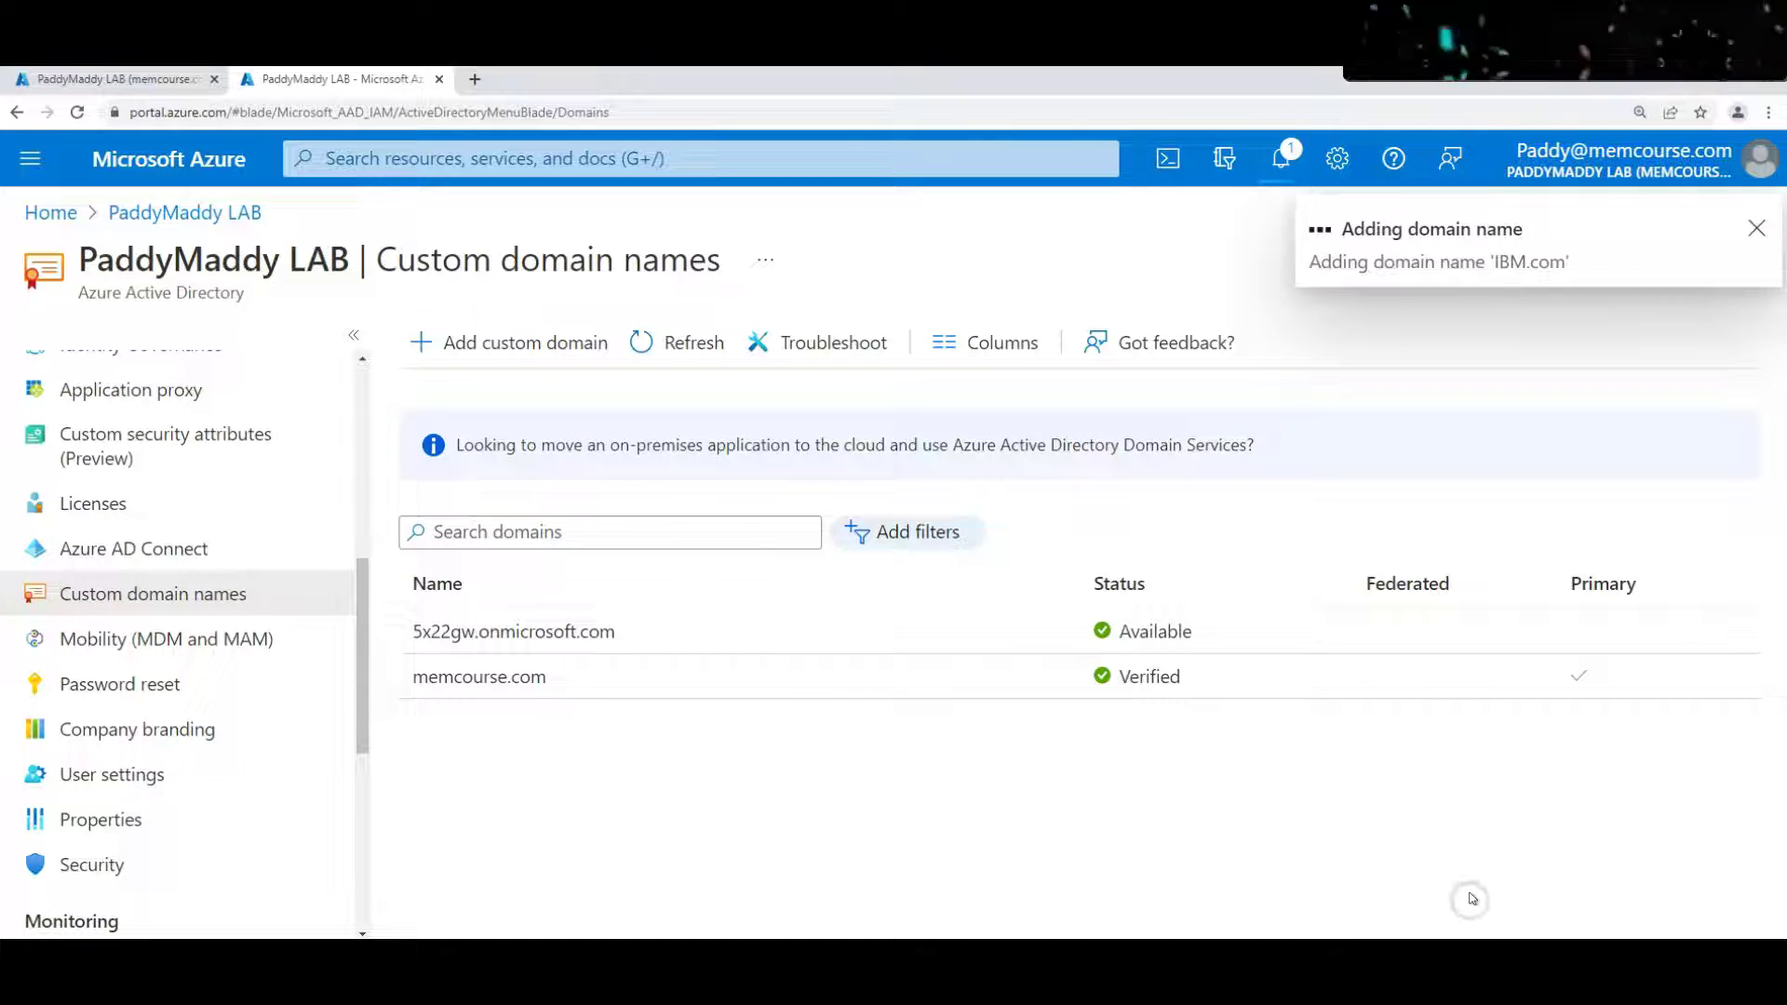
# Select the TXT record's @ host name, destination value and 3600 TTL
pyautogui.moveTo(433, 600); pyautogui.dragTo(377, 599)
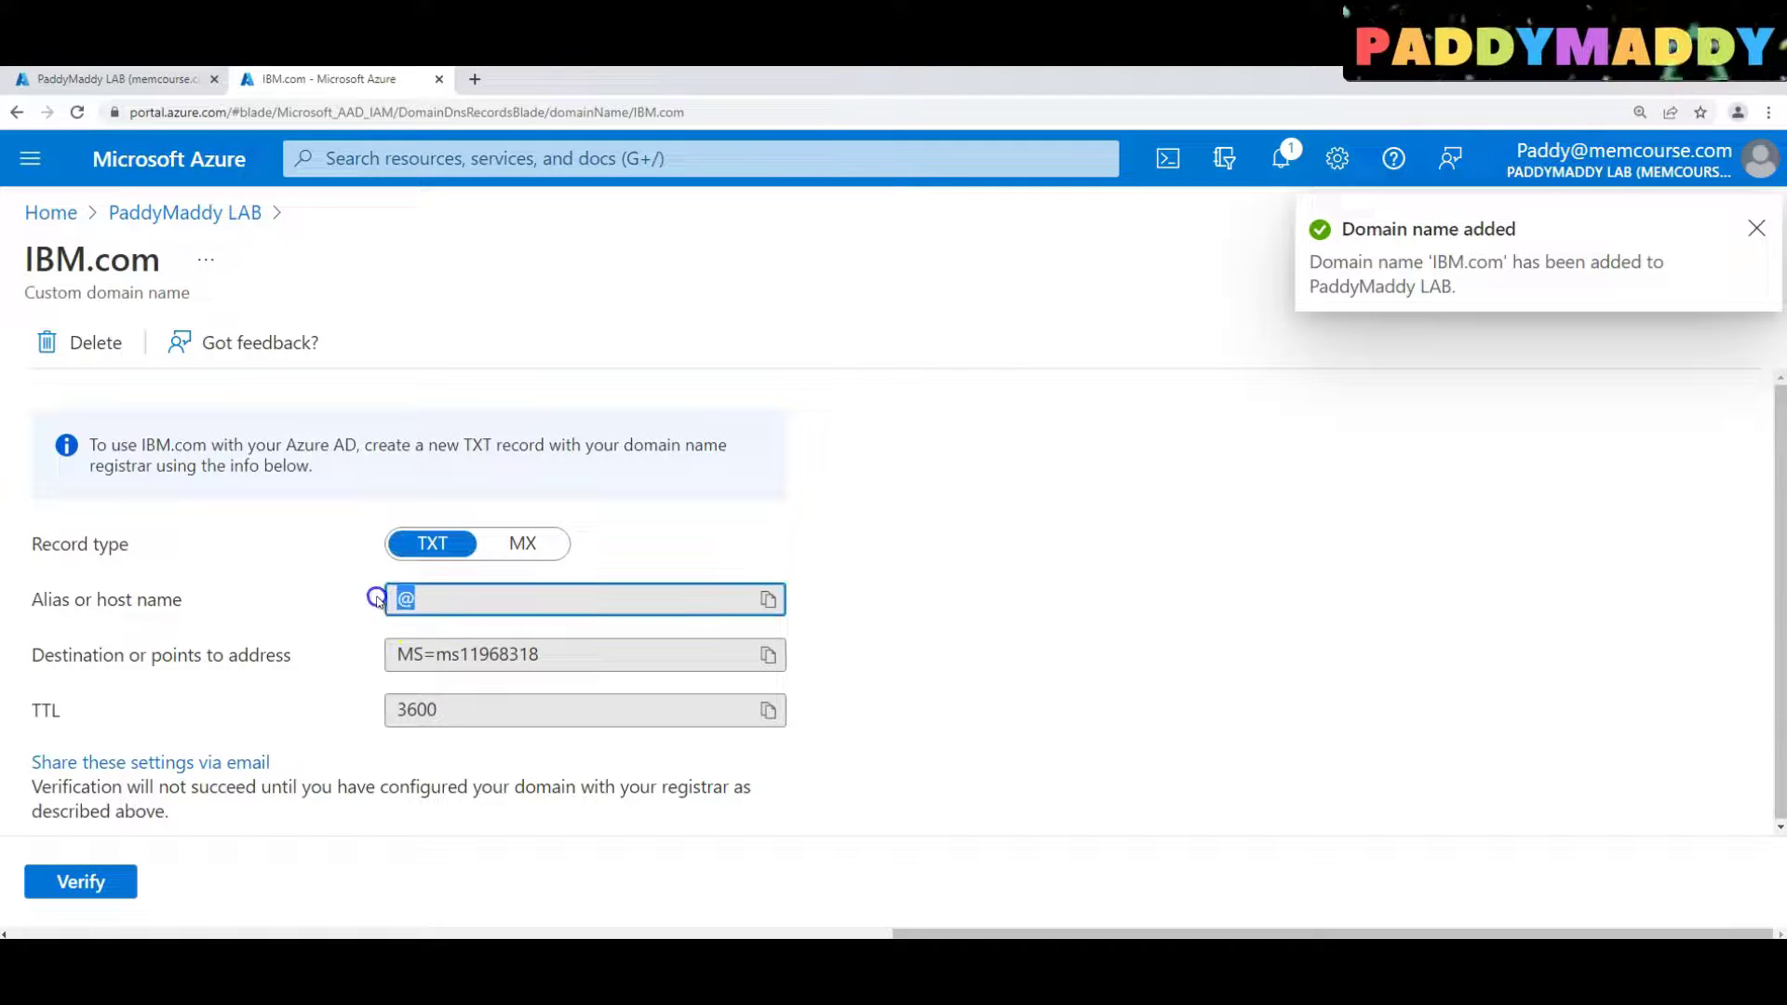
pyautogui.moveTo(521, 656); pyautogui.dragTo(377, 654)
pyautogui.moveTo(486, 711); pyautogui.dragTo(337, 712)
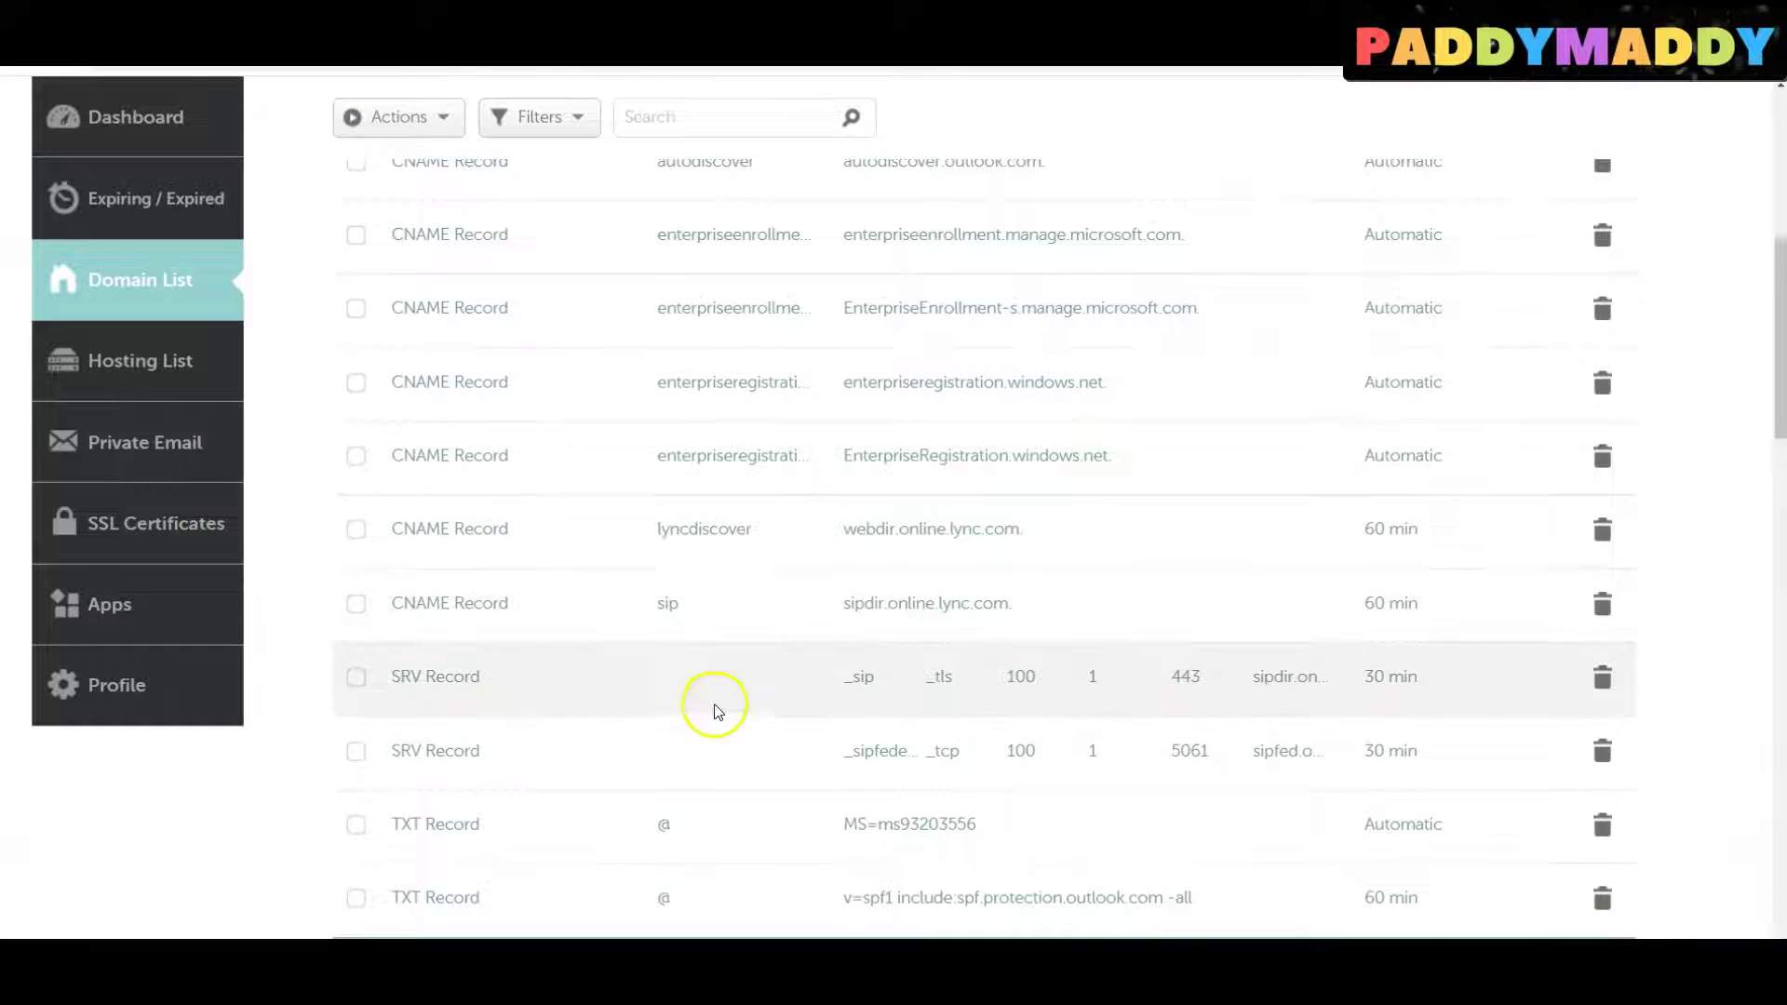
# Compare memcourse.com's Namecheap host records with Azure's TXT values, then return to Azure
pyautogui.scroll(5, 710, 690)
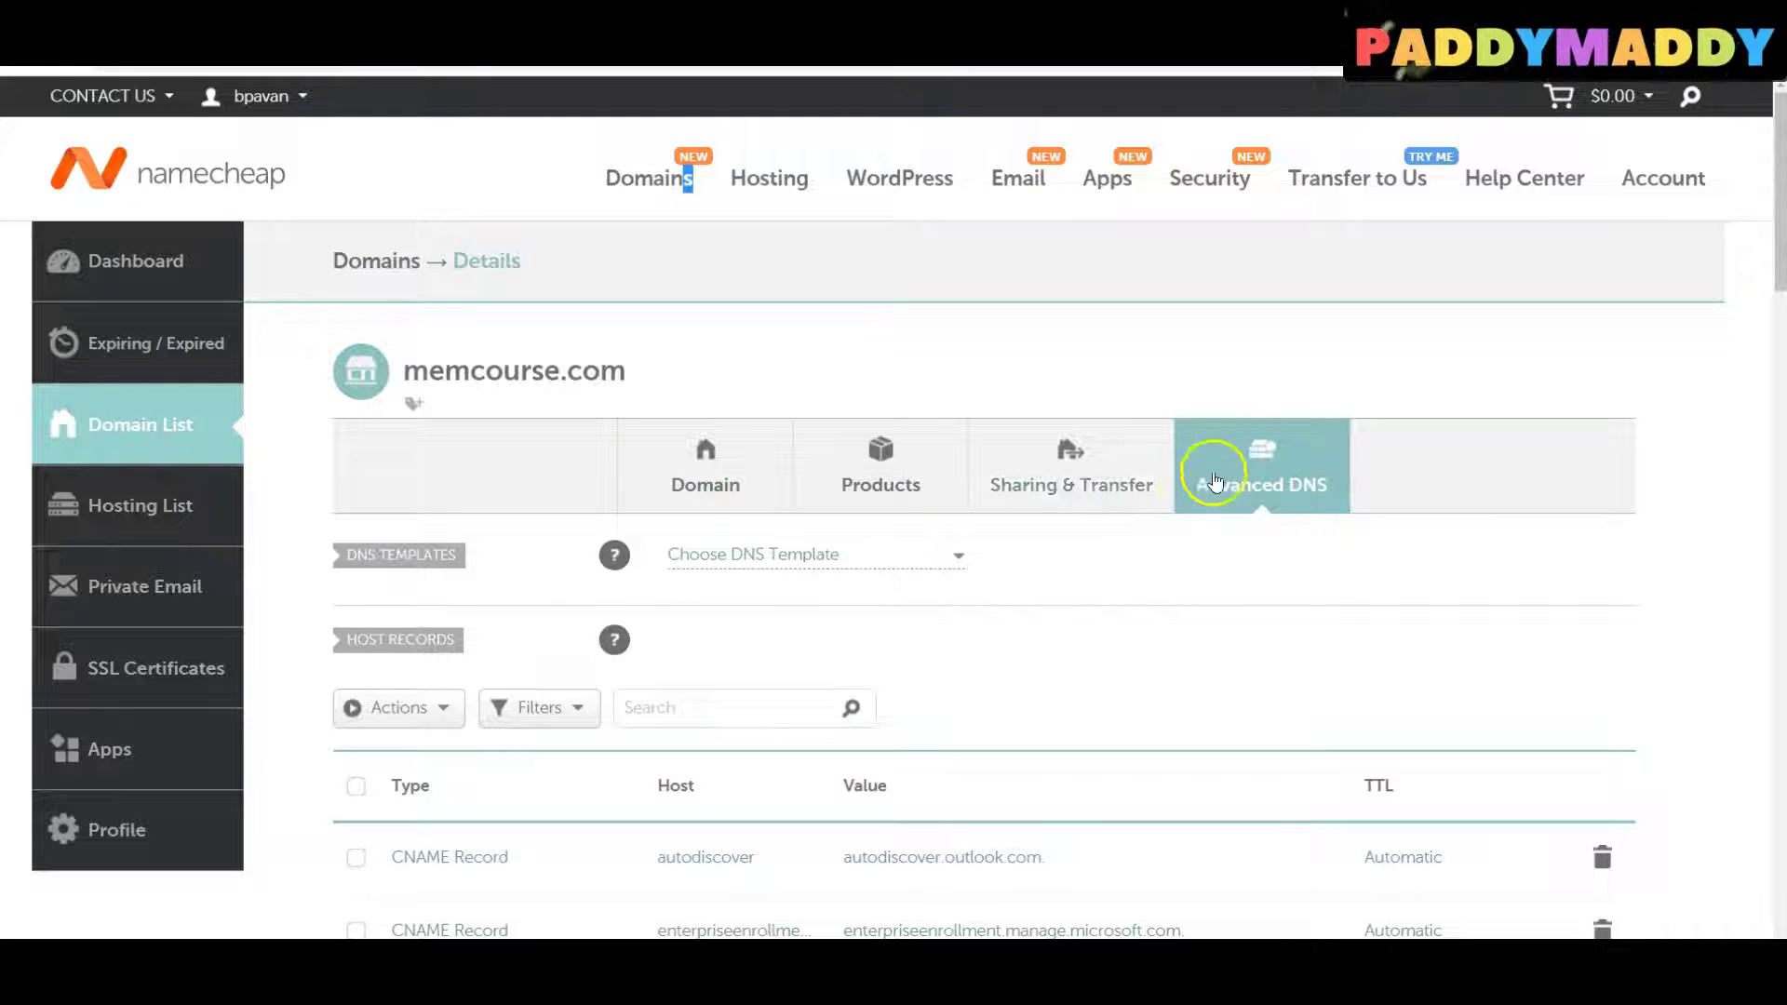
pyautogui.scroll(-10, 1213, 586)
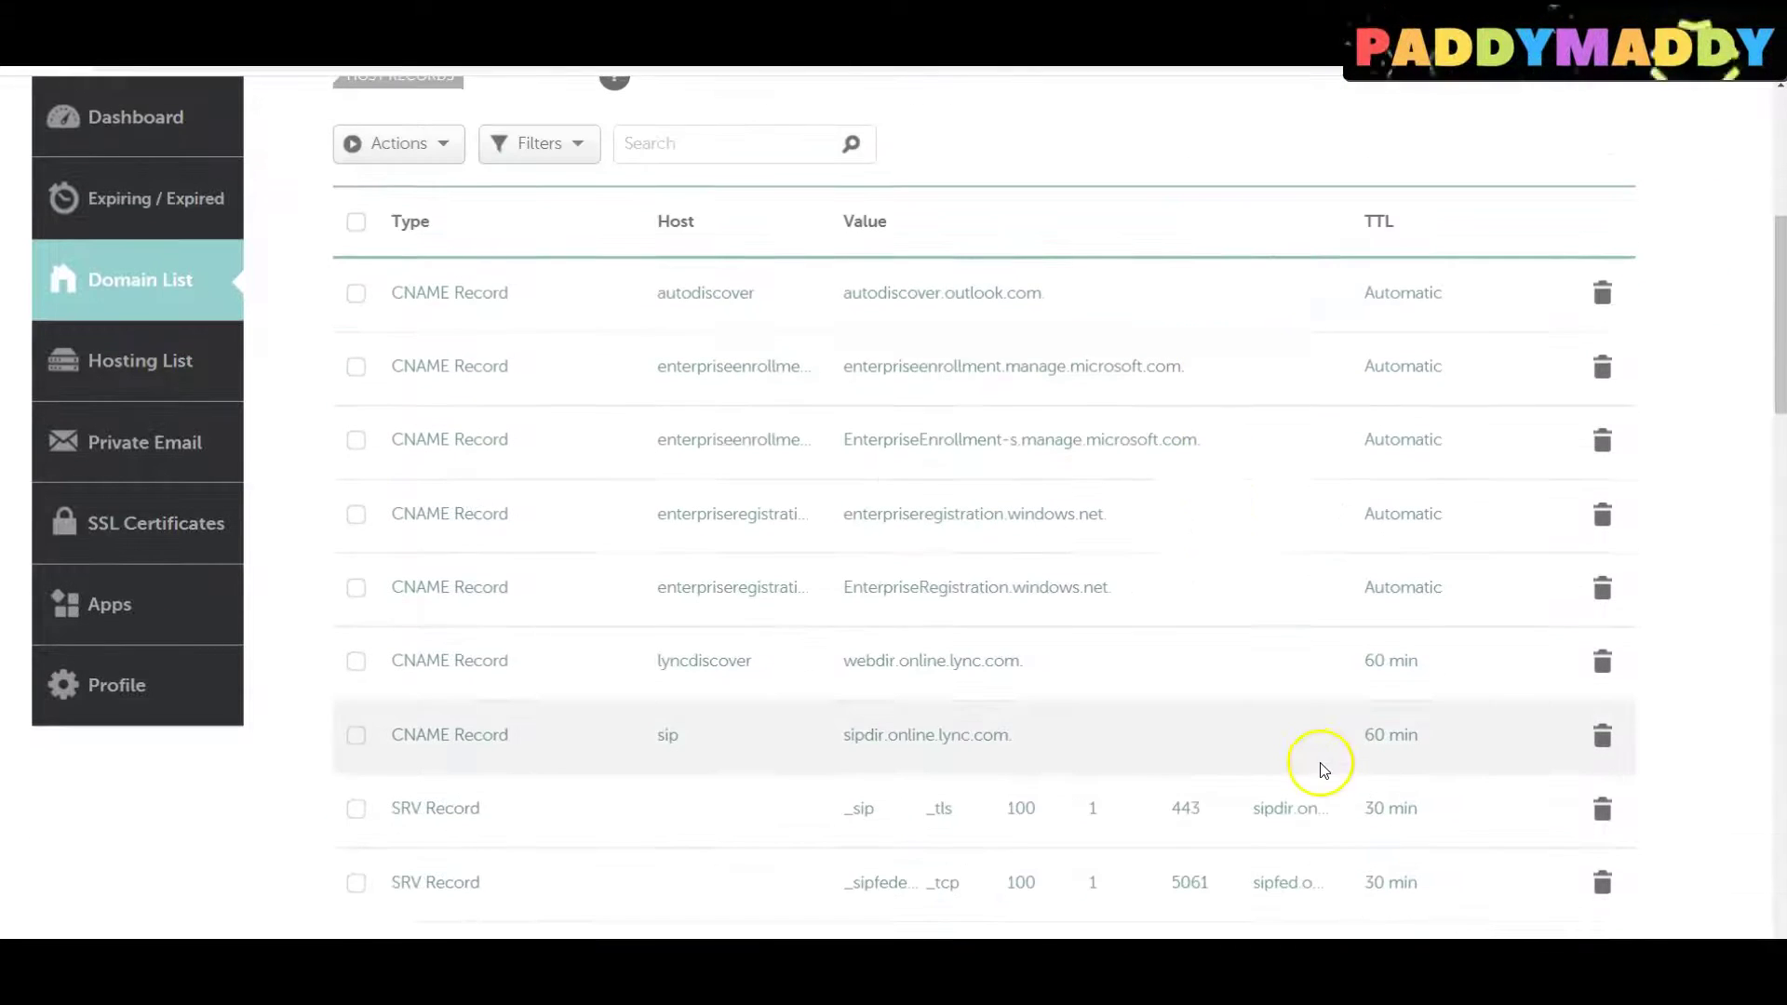
pyautogui.scroll(3, 1117, 744)
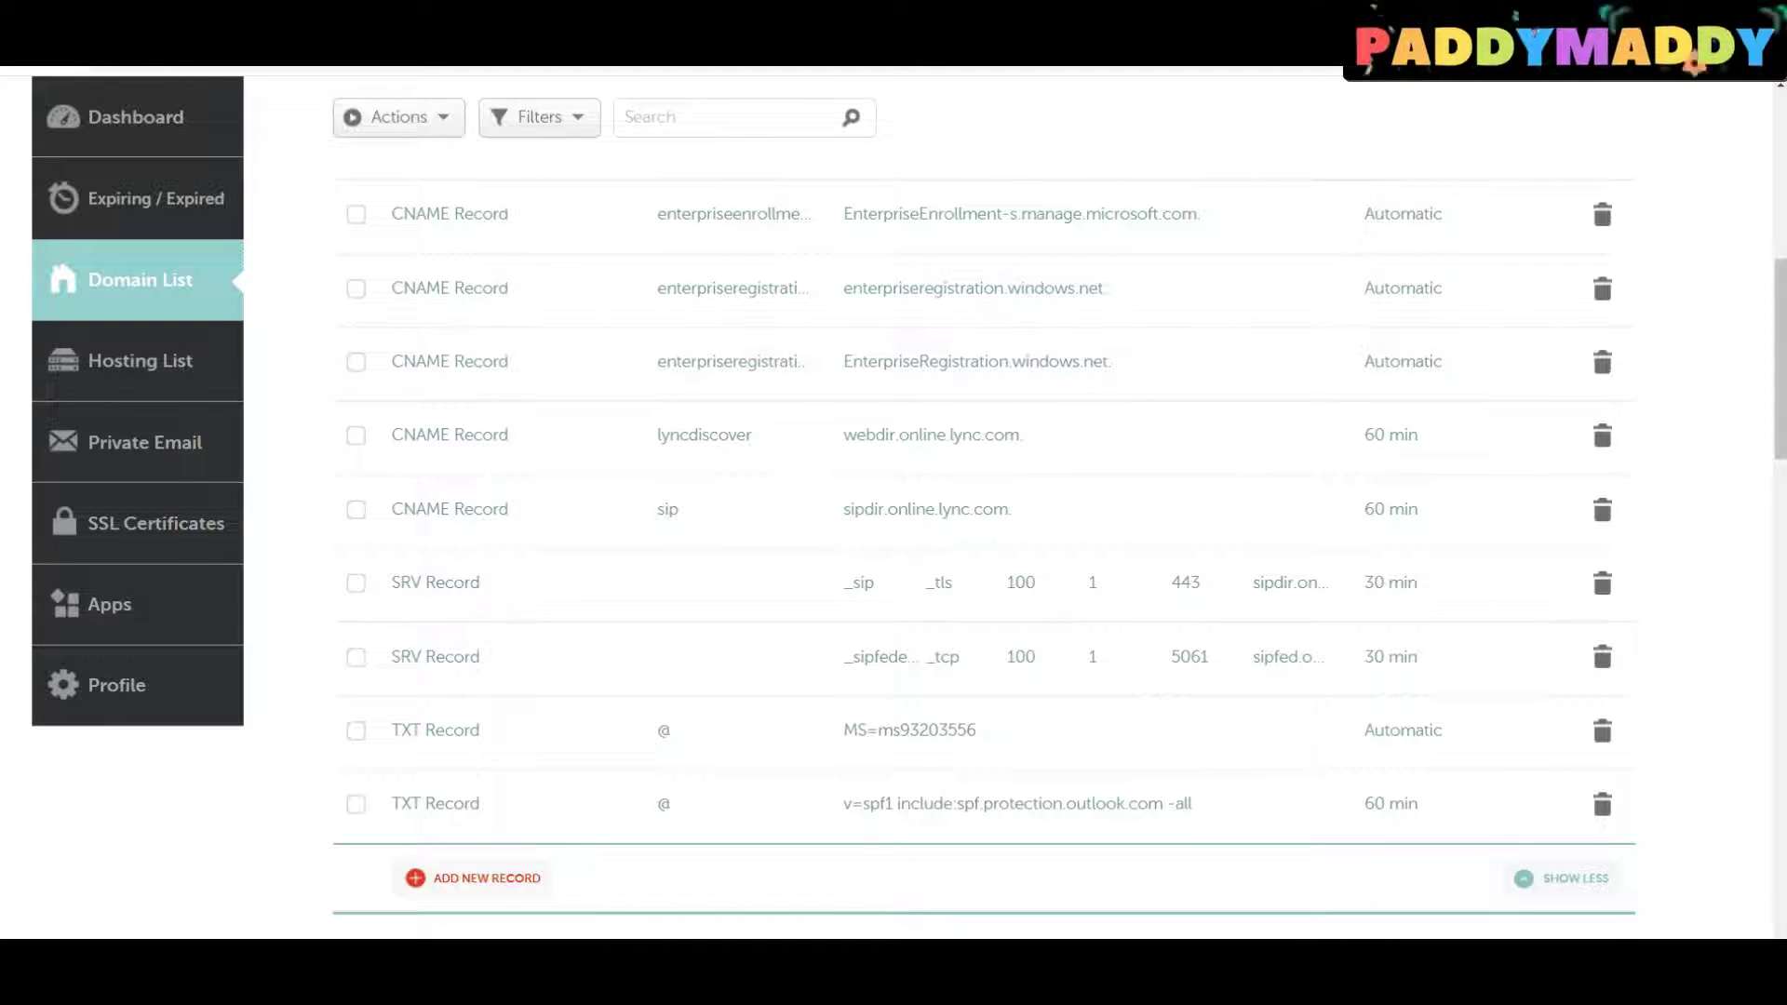
pyautogui.click(339, 875)
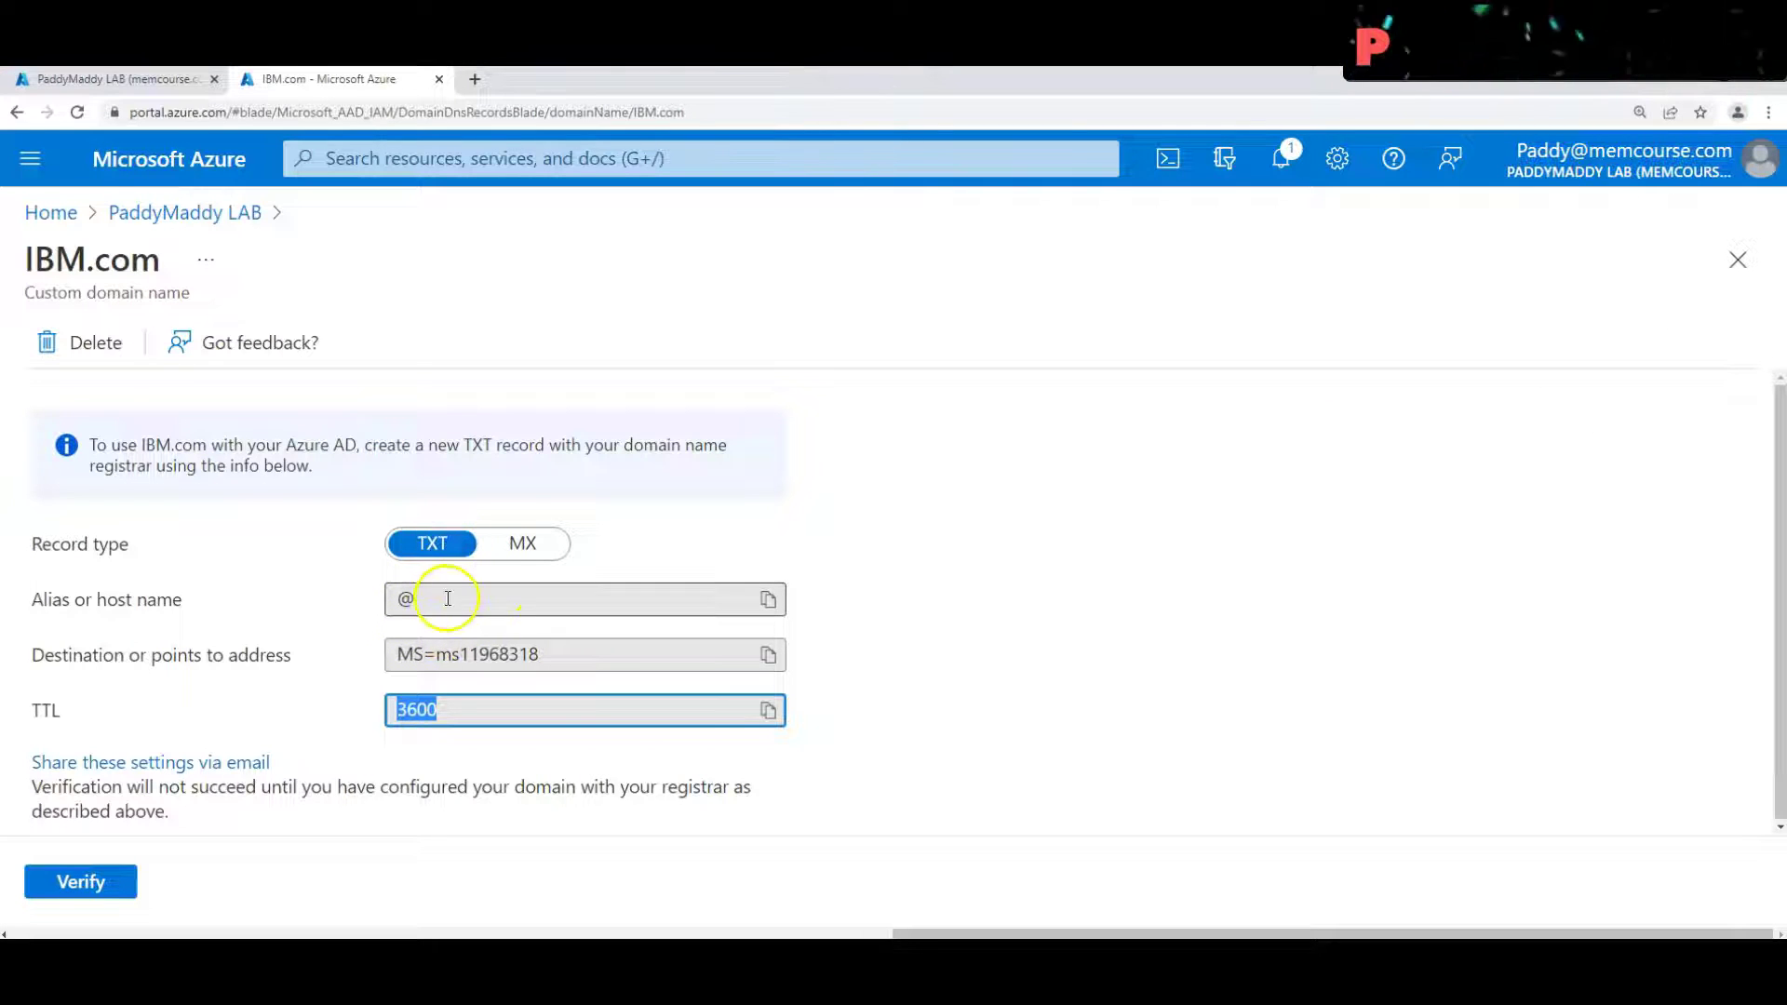
pyautogui.click(330, 581)
pyautogui.click(377, 654)
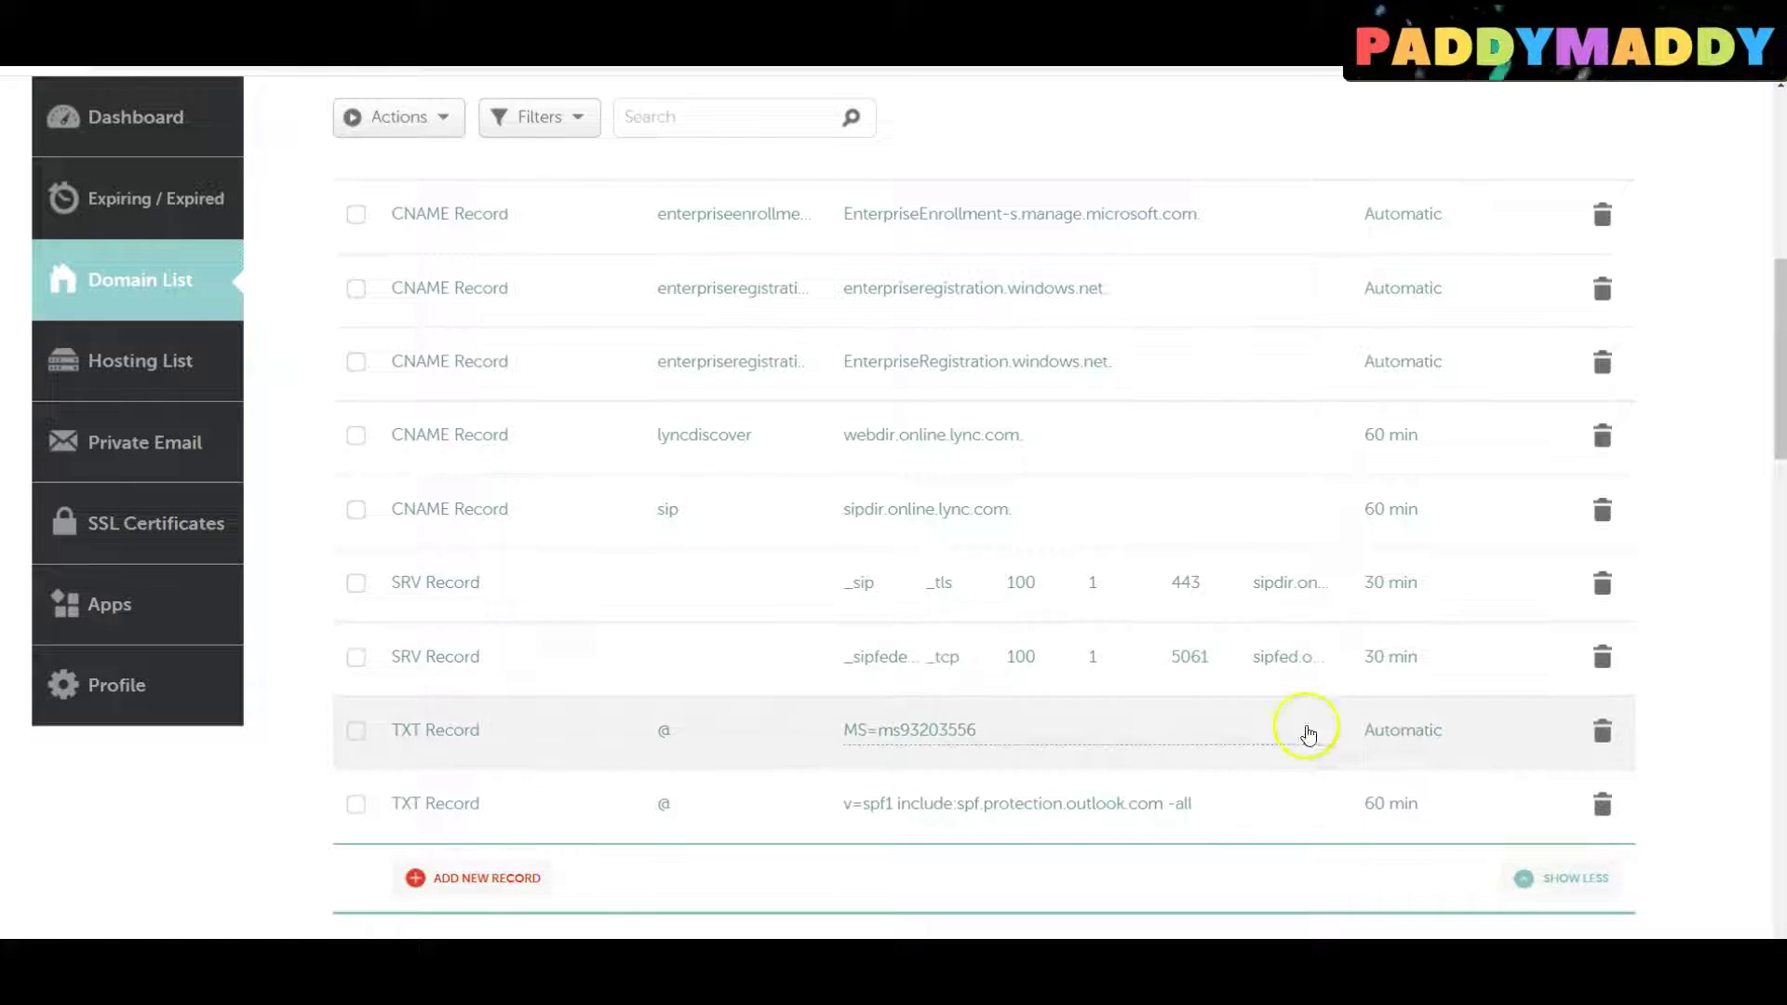
pyautogui.scroll(6, 810, 652)
pyautogui.scroll(2, 814, 699)
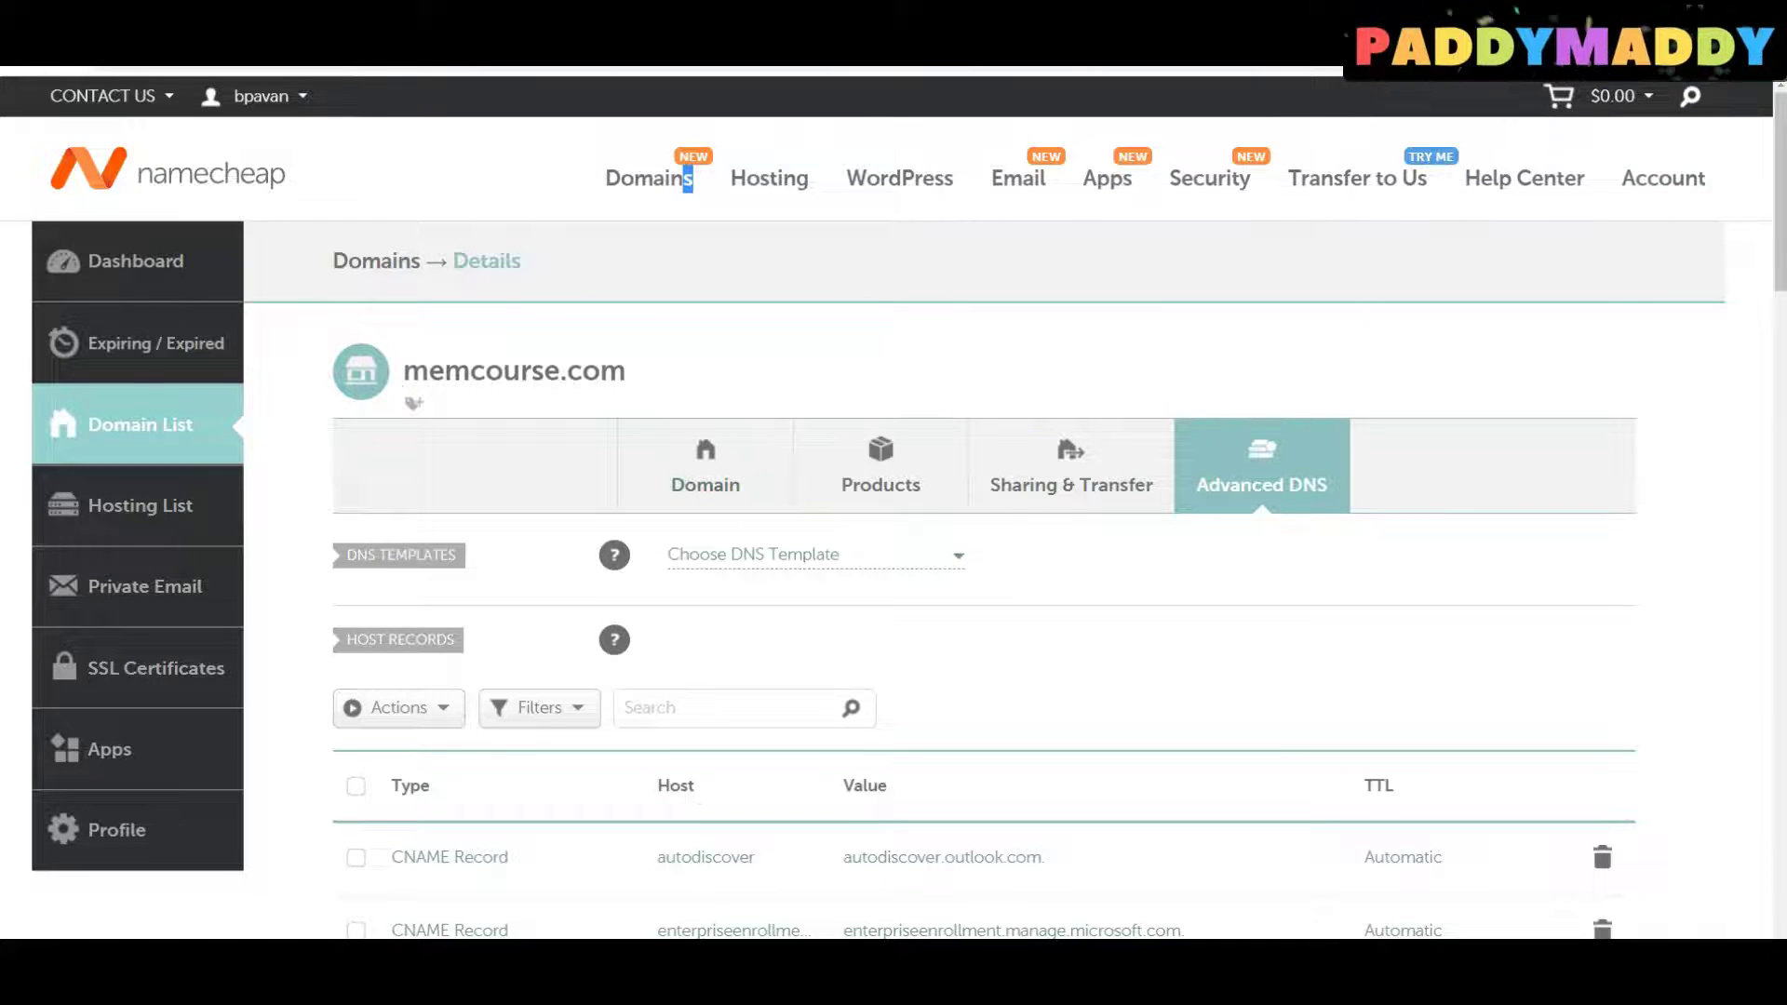
pyautogui.hotkey('alt', 'Tab')
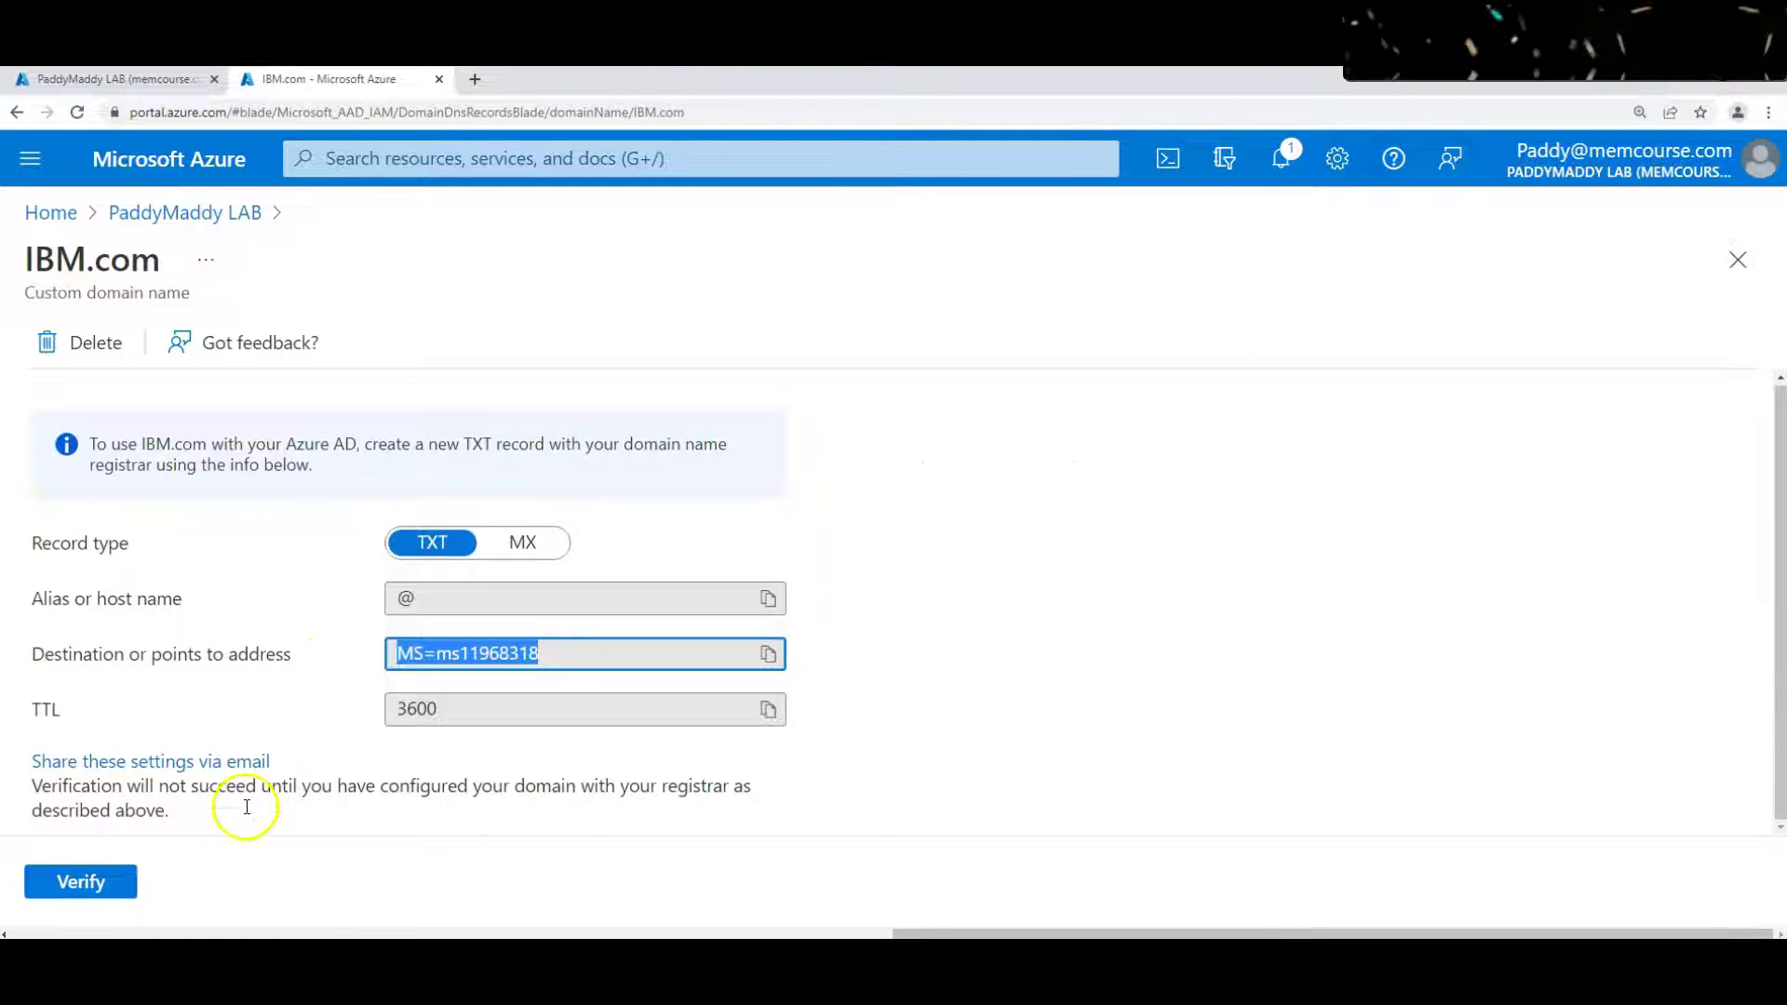
# Try verifying IBM.com, then scroll to see it still listed as Unverified
pyautogui.click(110, 879)
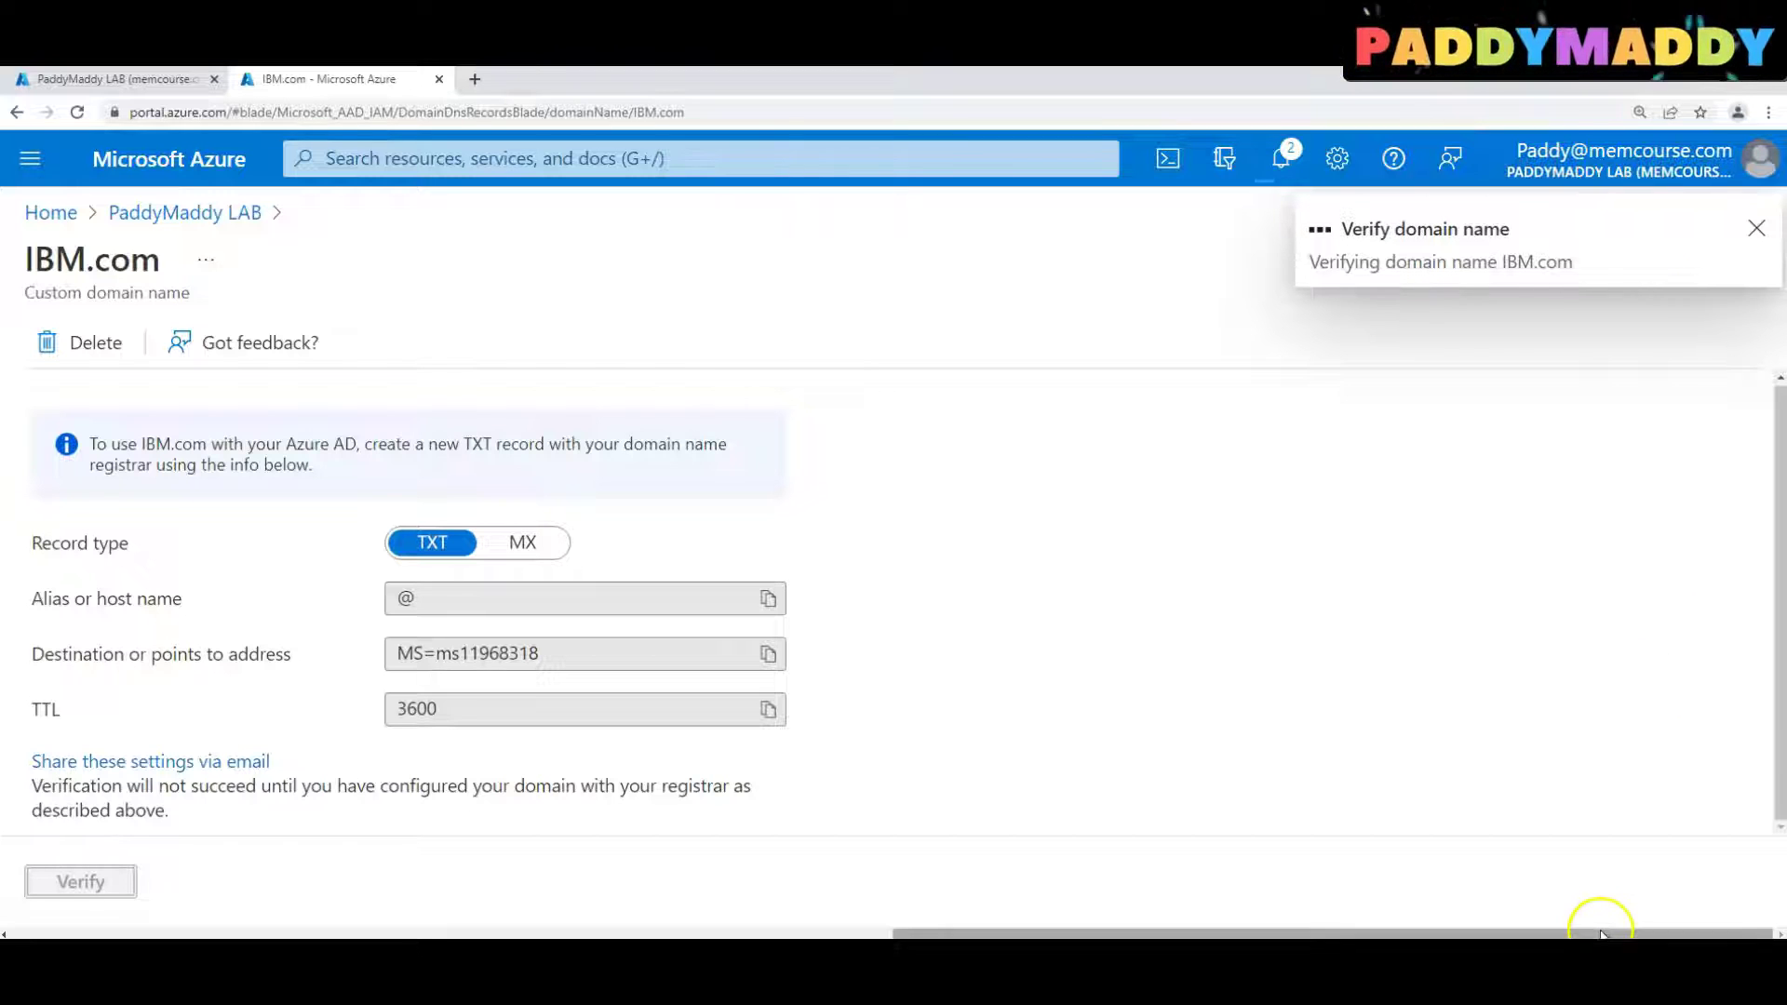
pyautogui.moveTo(1600, 933); pyautogui.dragTo(1190, 923)
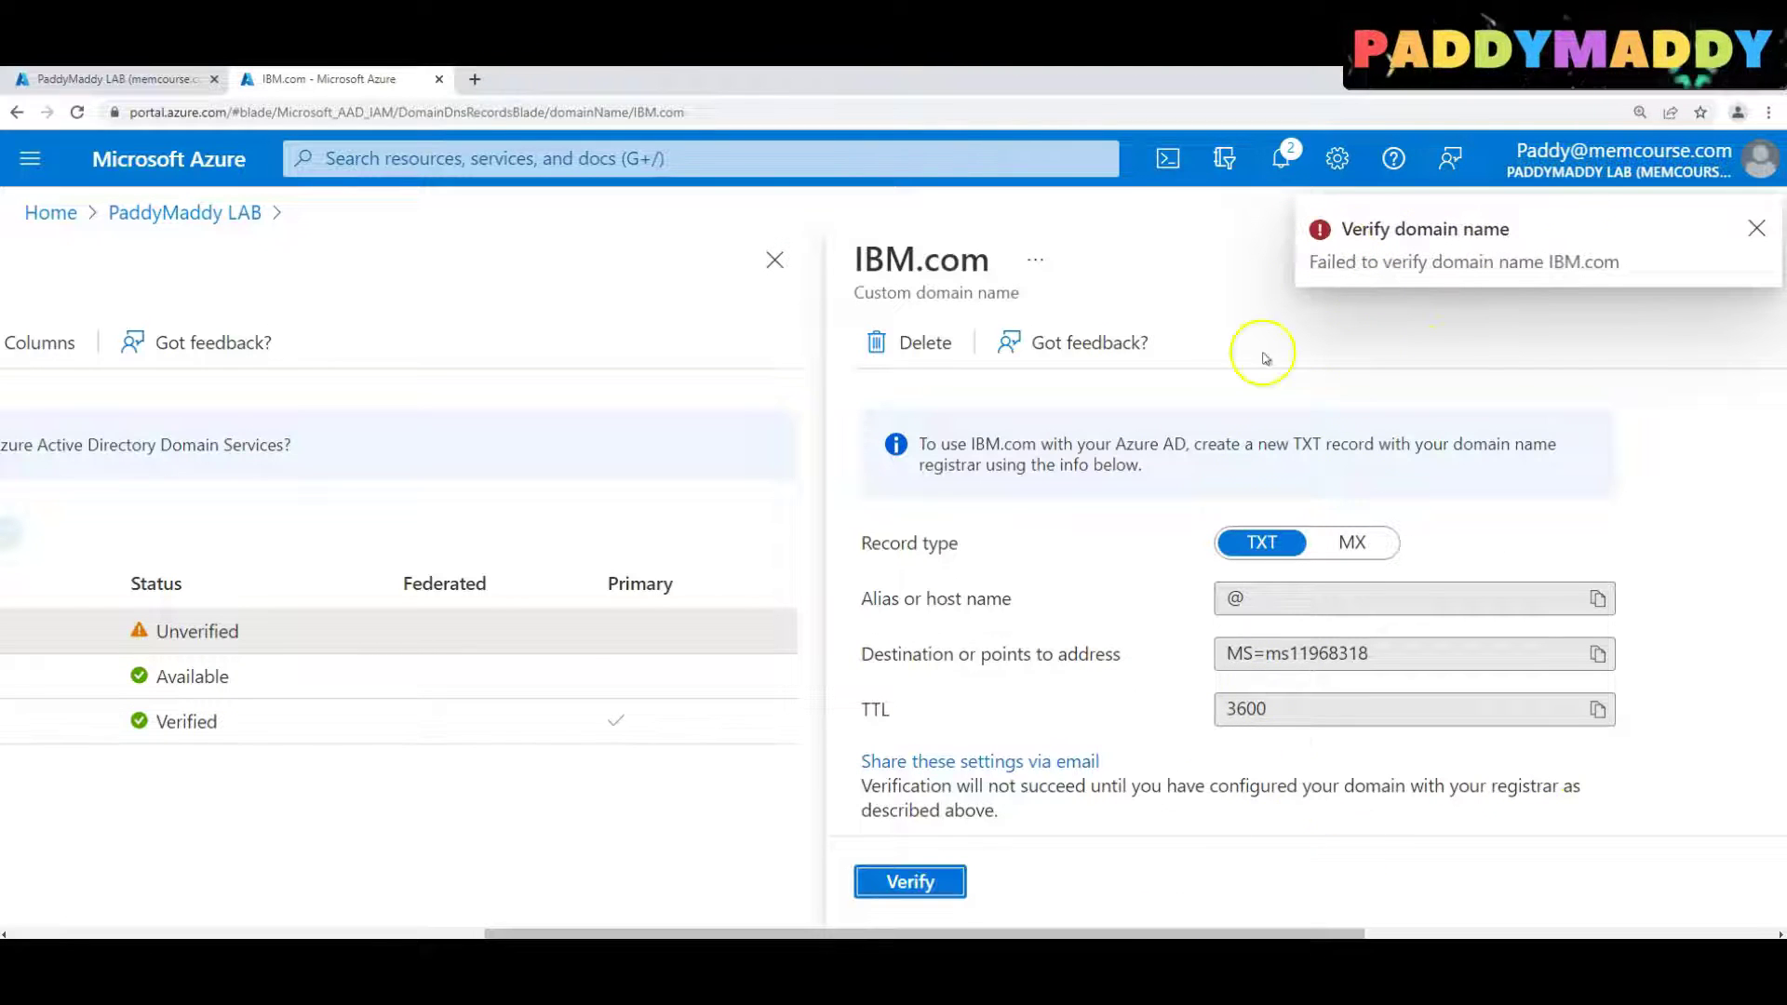
pyautogui.moveTo(742, 934); pyautogui.dragTo(383, 891)
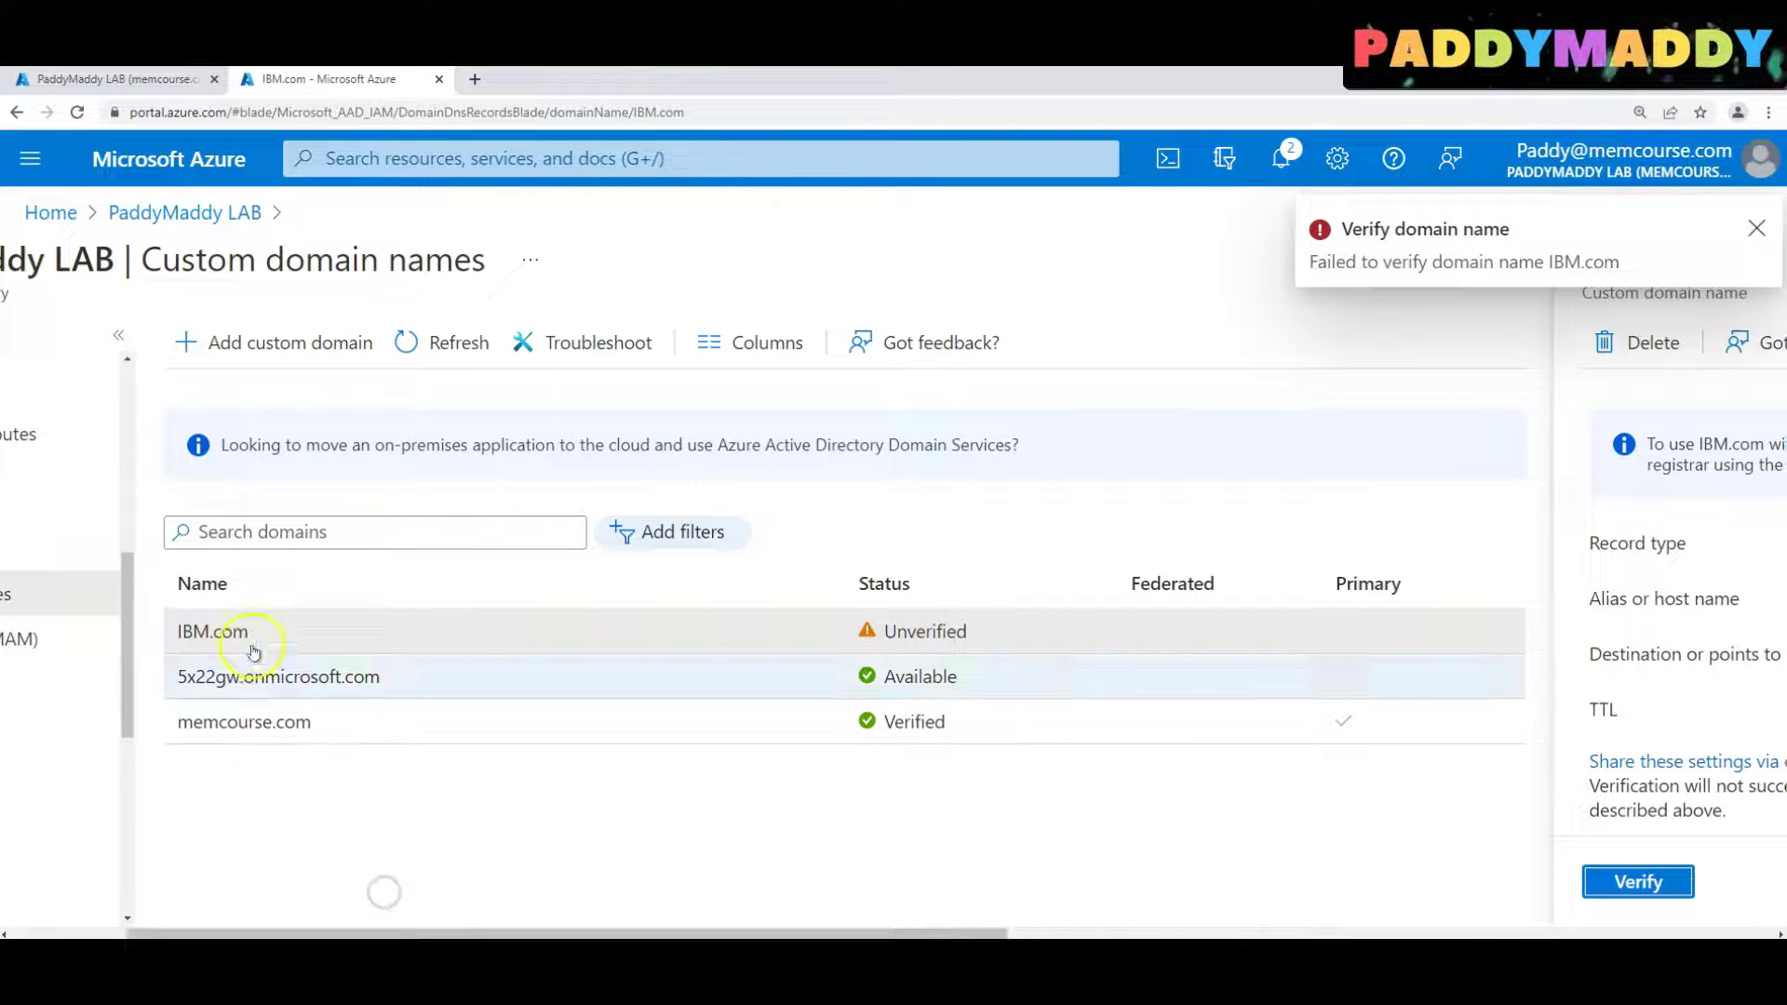
# Delete the IBM.com custom domain and open memcourse.com's properties
pyautogui.click(1647, 337)
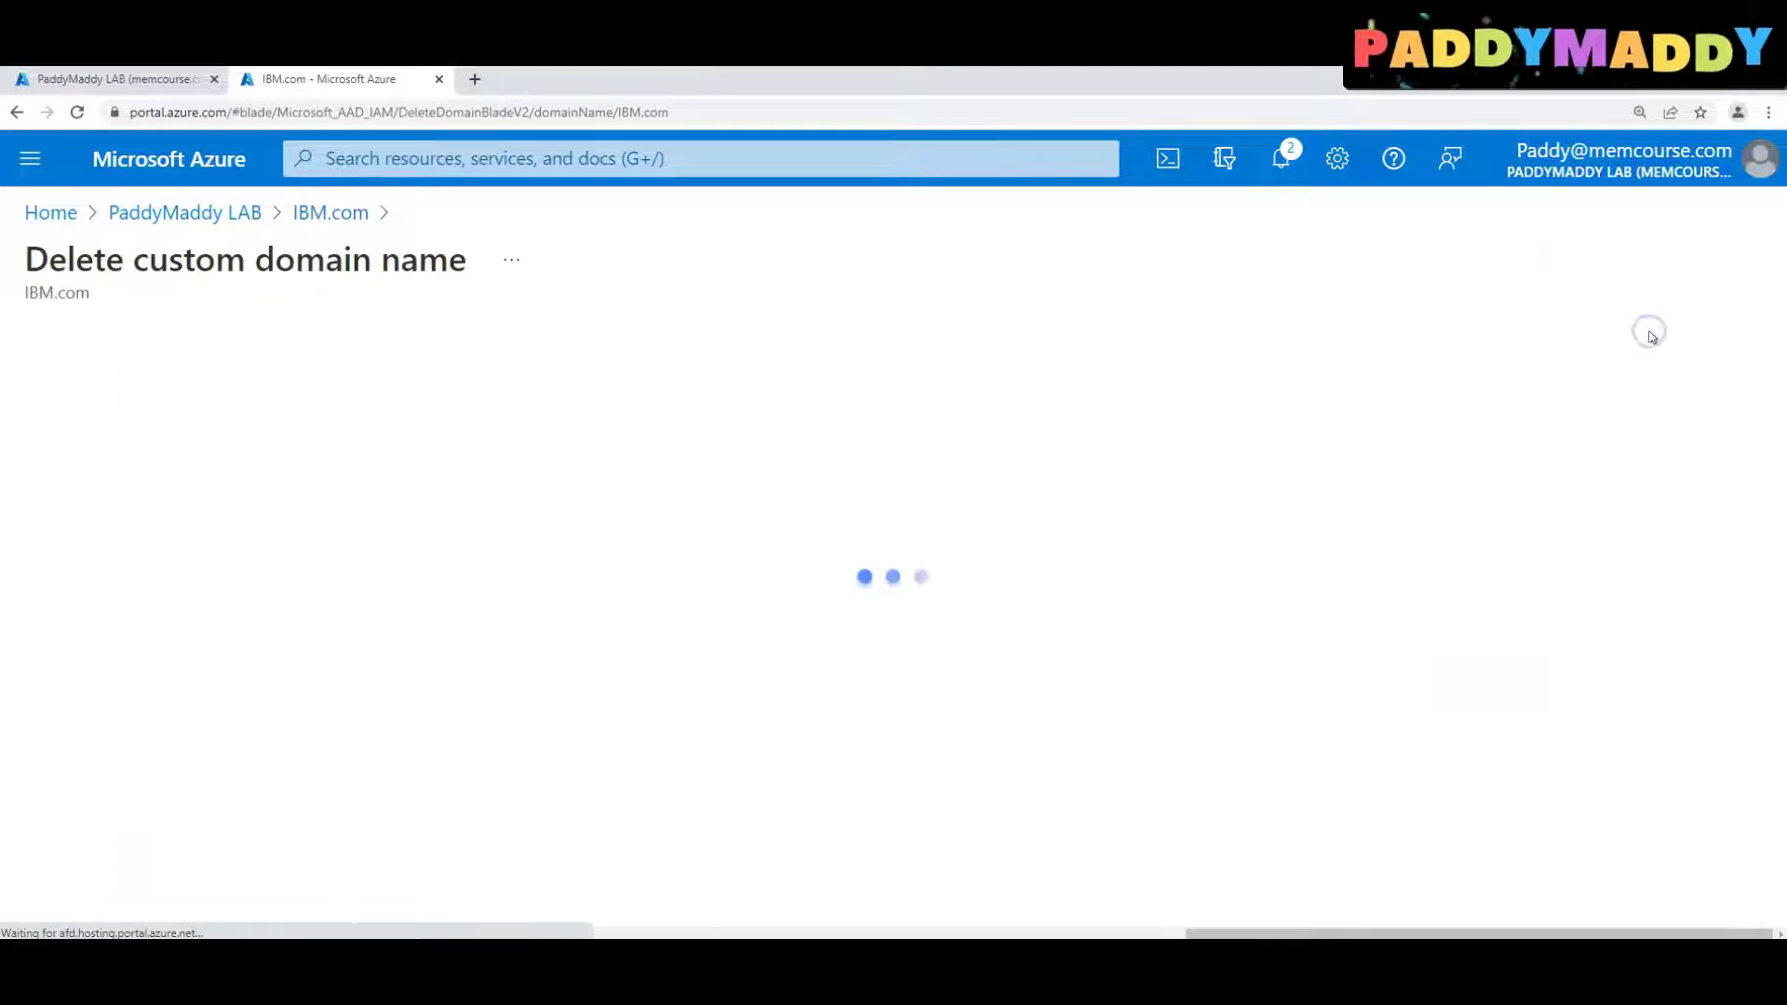
pyautogui.click(84, 879)
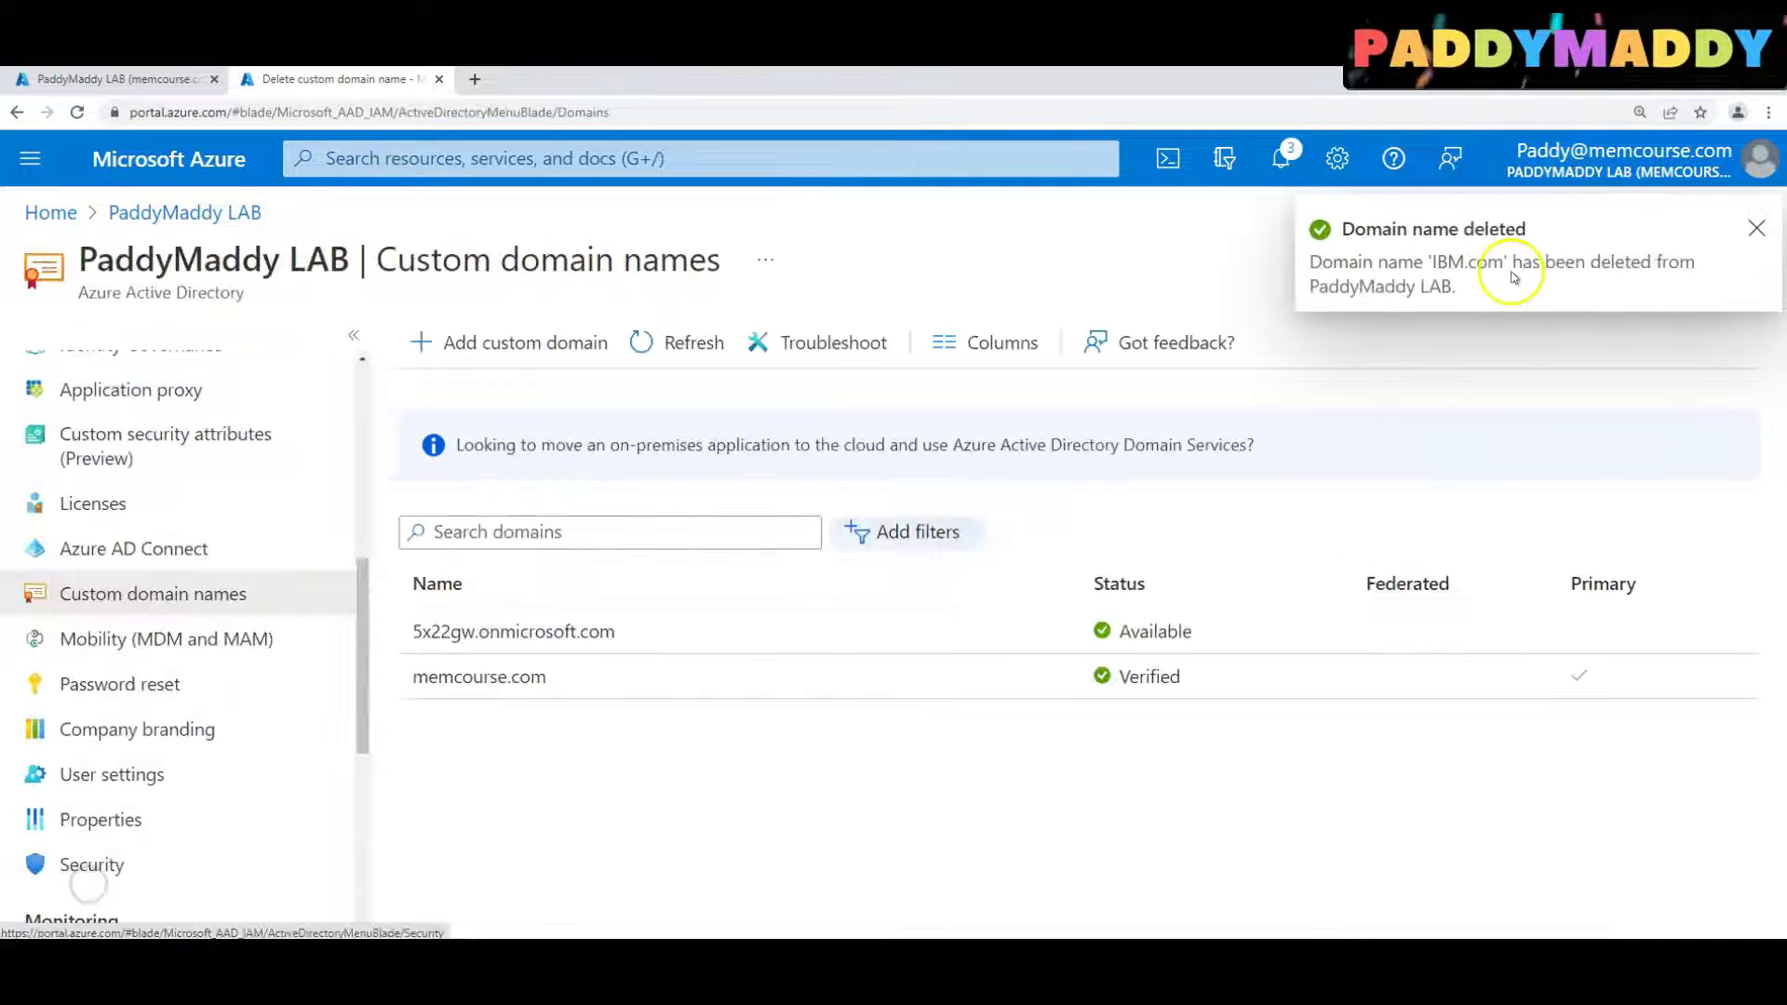
pyautogui.click(442, 678)
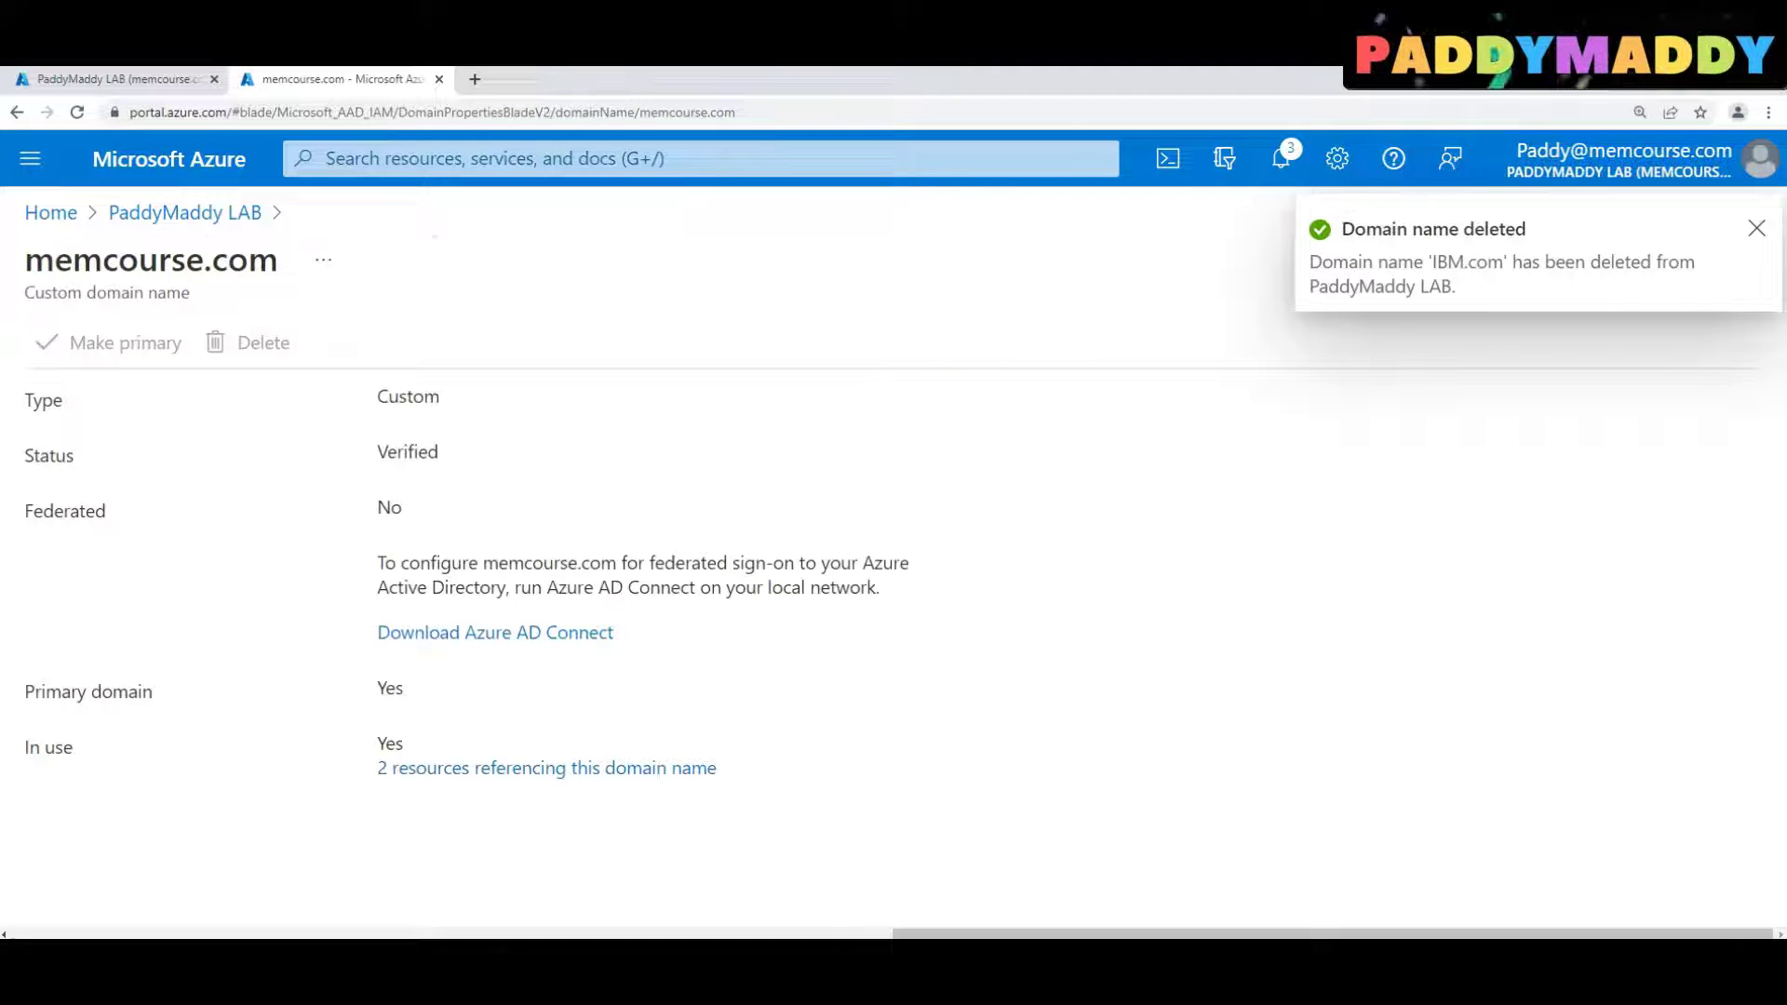
pyautogui.moveTo(1197, 933); pyautogui.dragTo(420, 933)
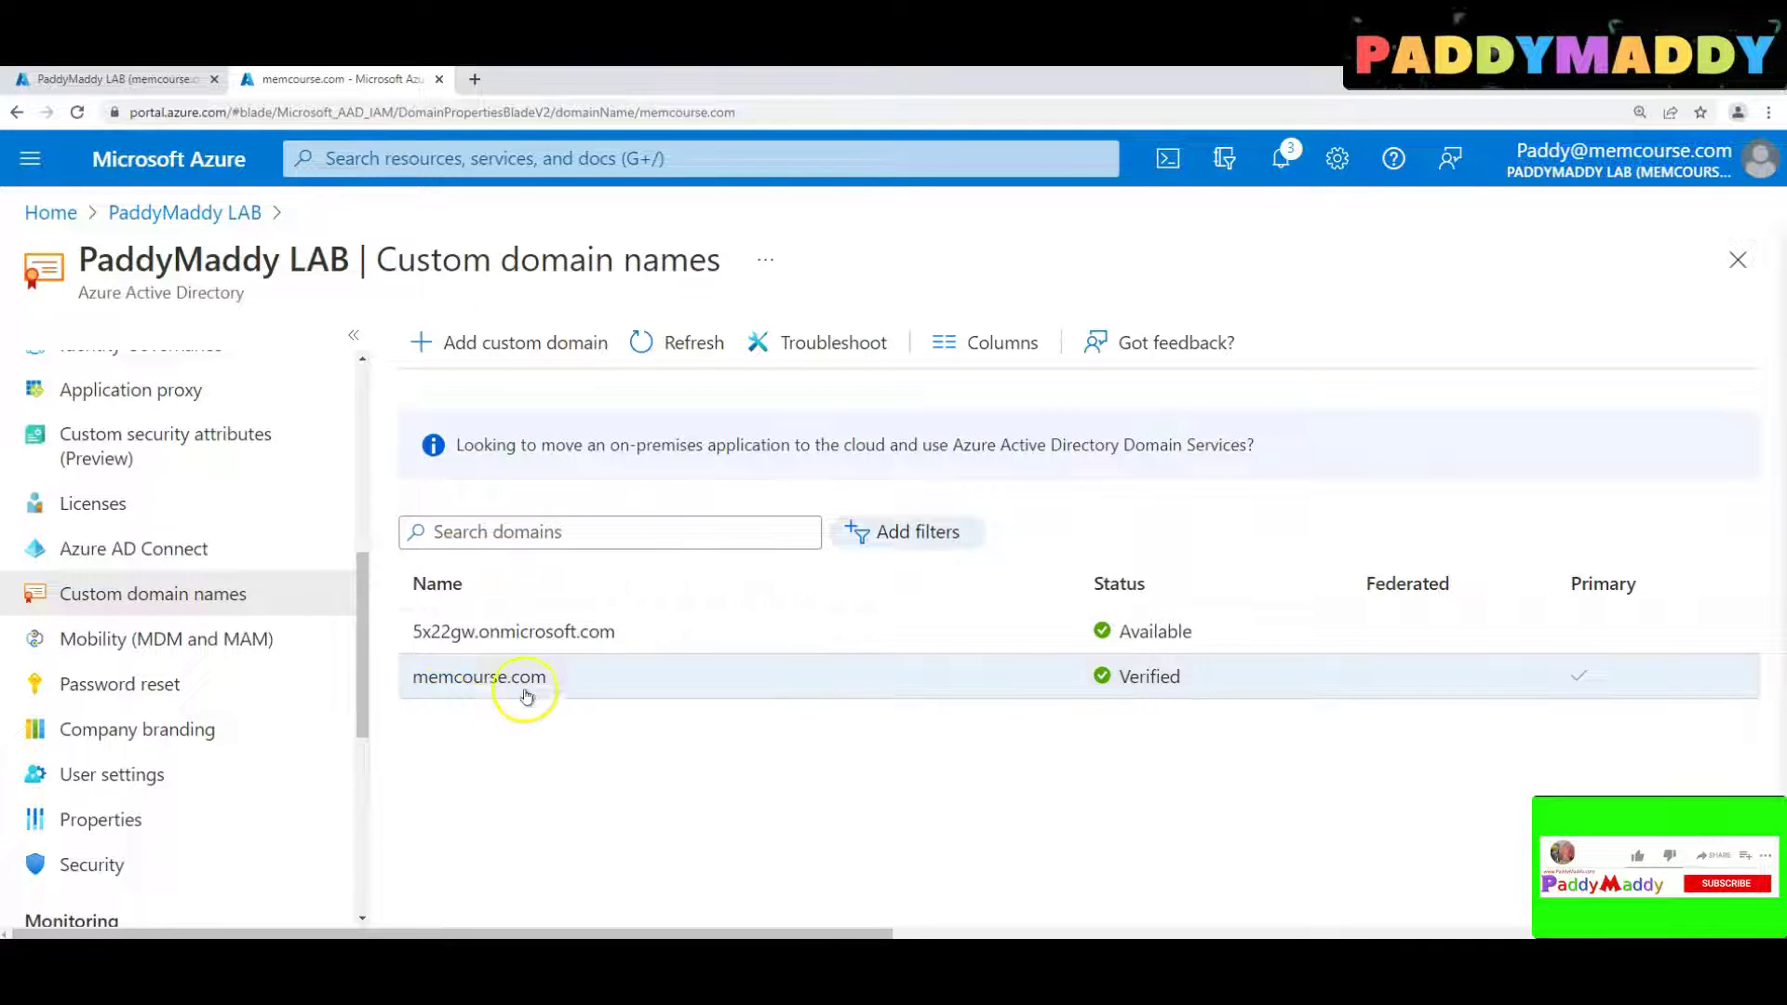
# Open All users, widen the User principal name column, and edit the first user's profile
pyautogui.click(368, 472)
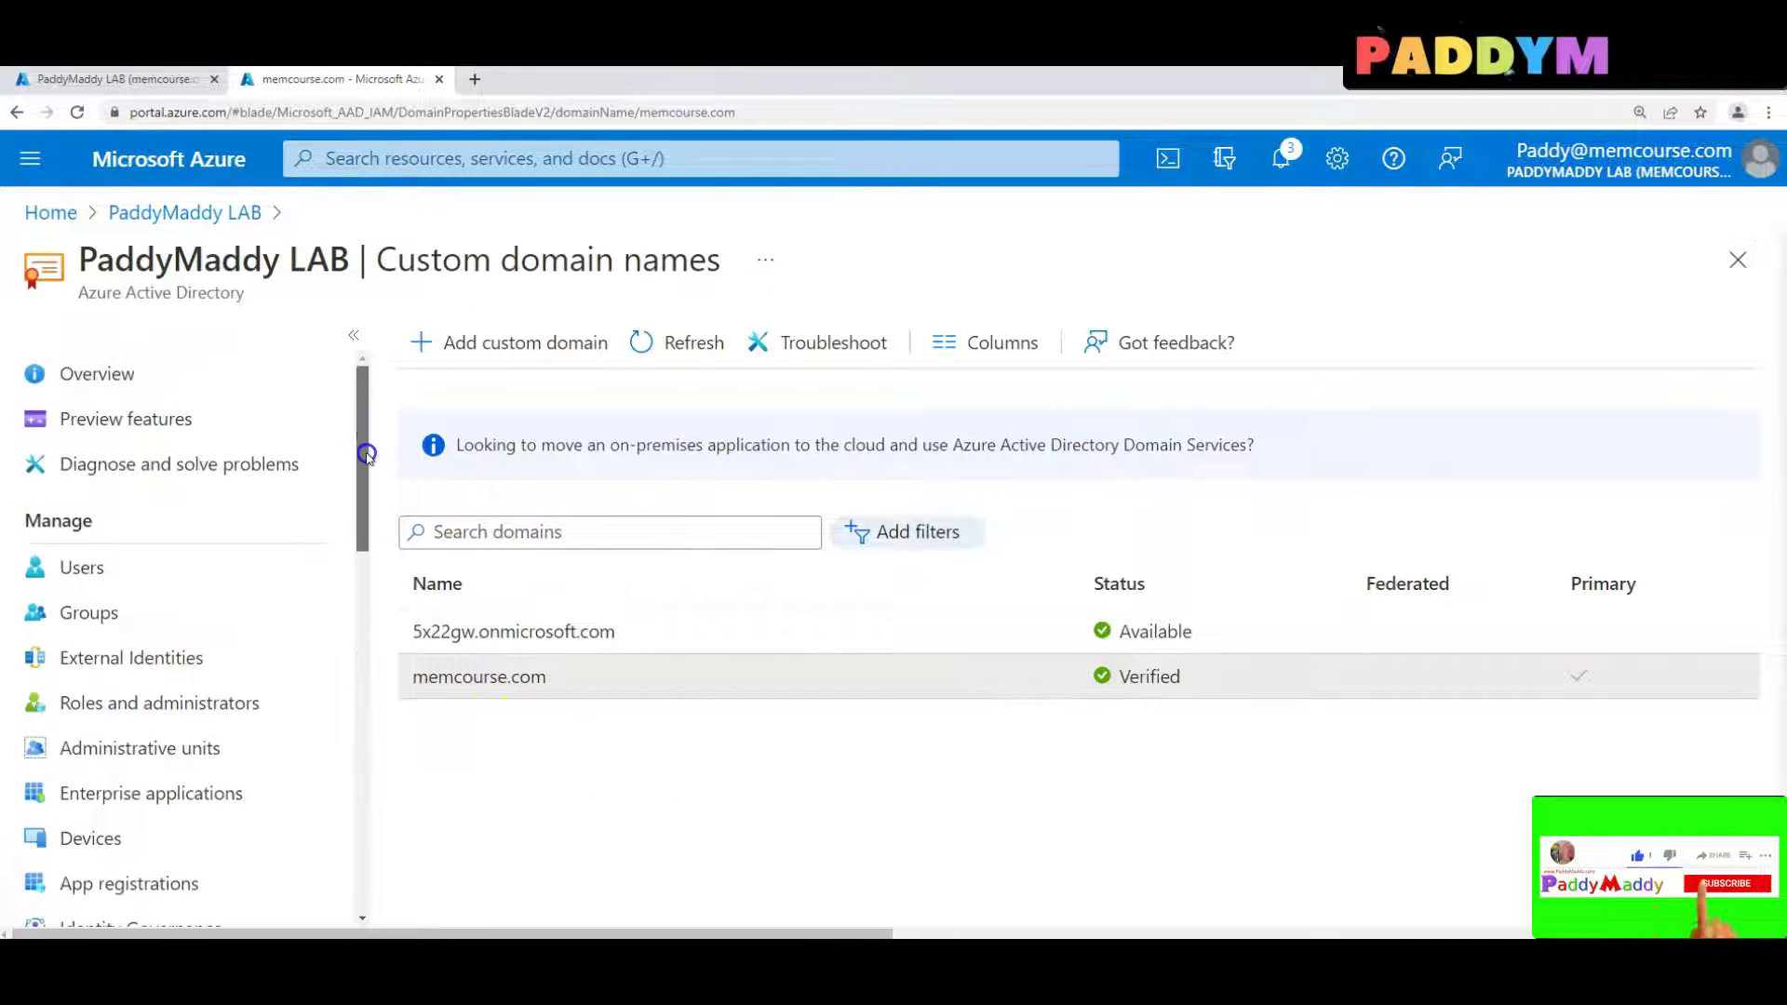
pyautogui.click(123, 566)
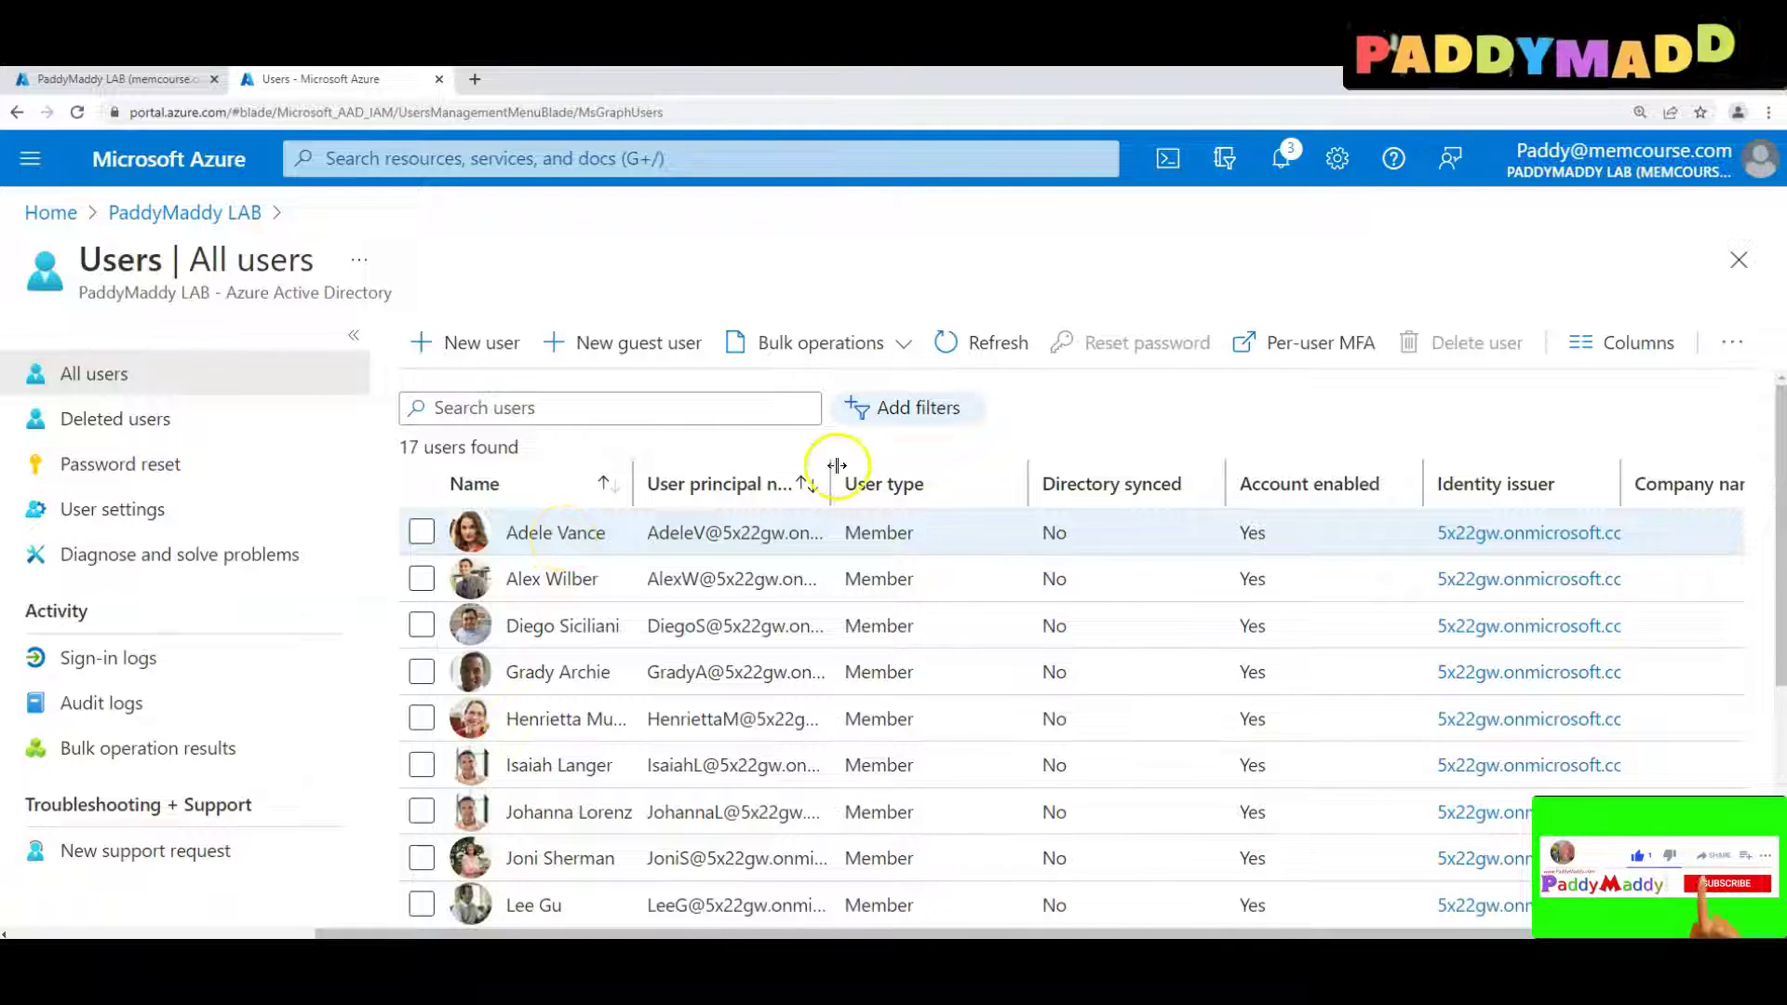
pyautogui.doubleClick(831, 465)
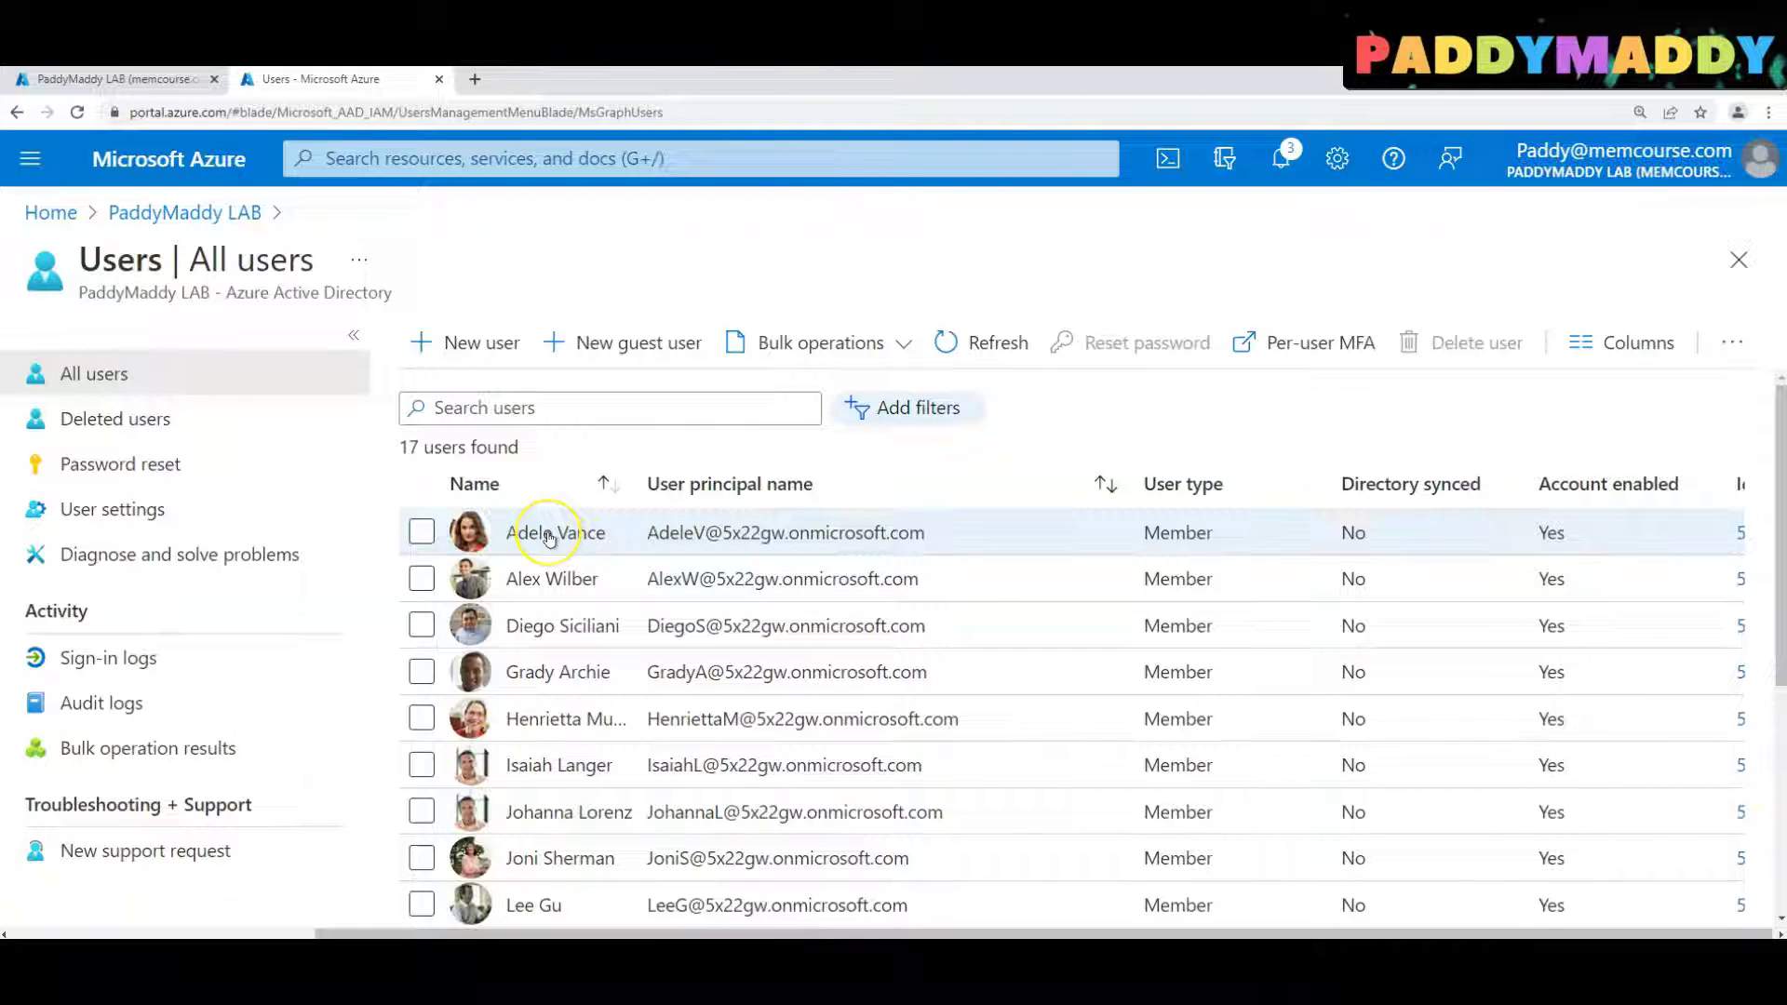
pyautogui.click(549, 534)
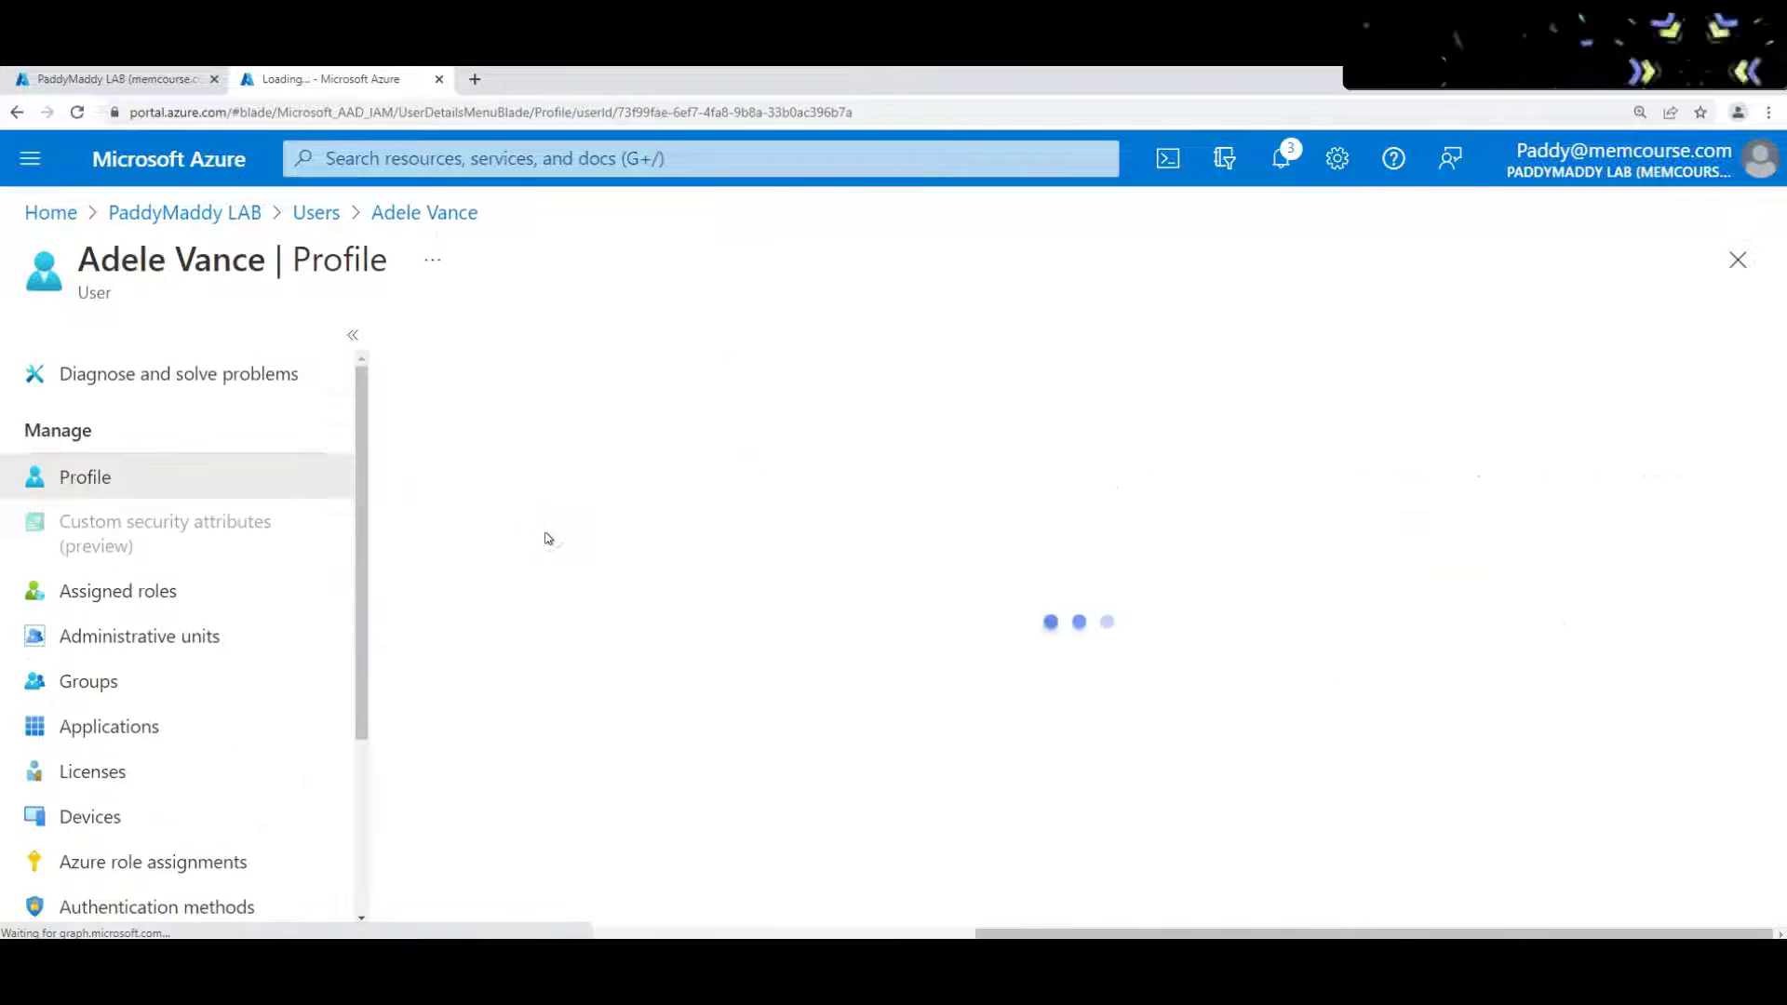
pyautogui.click(450, 342)
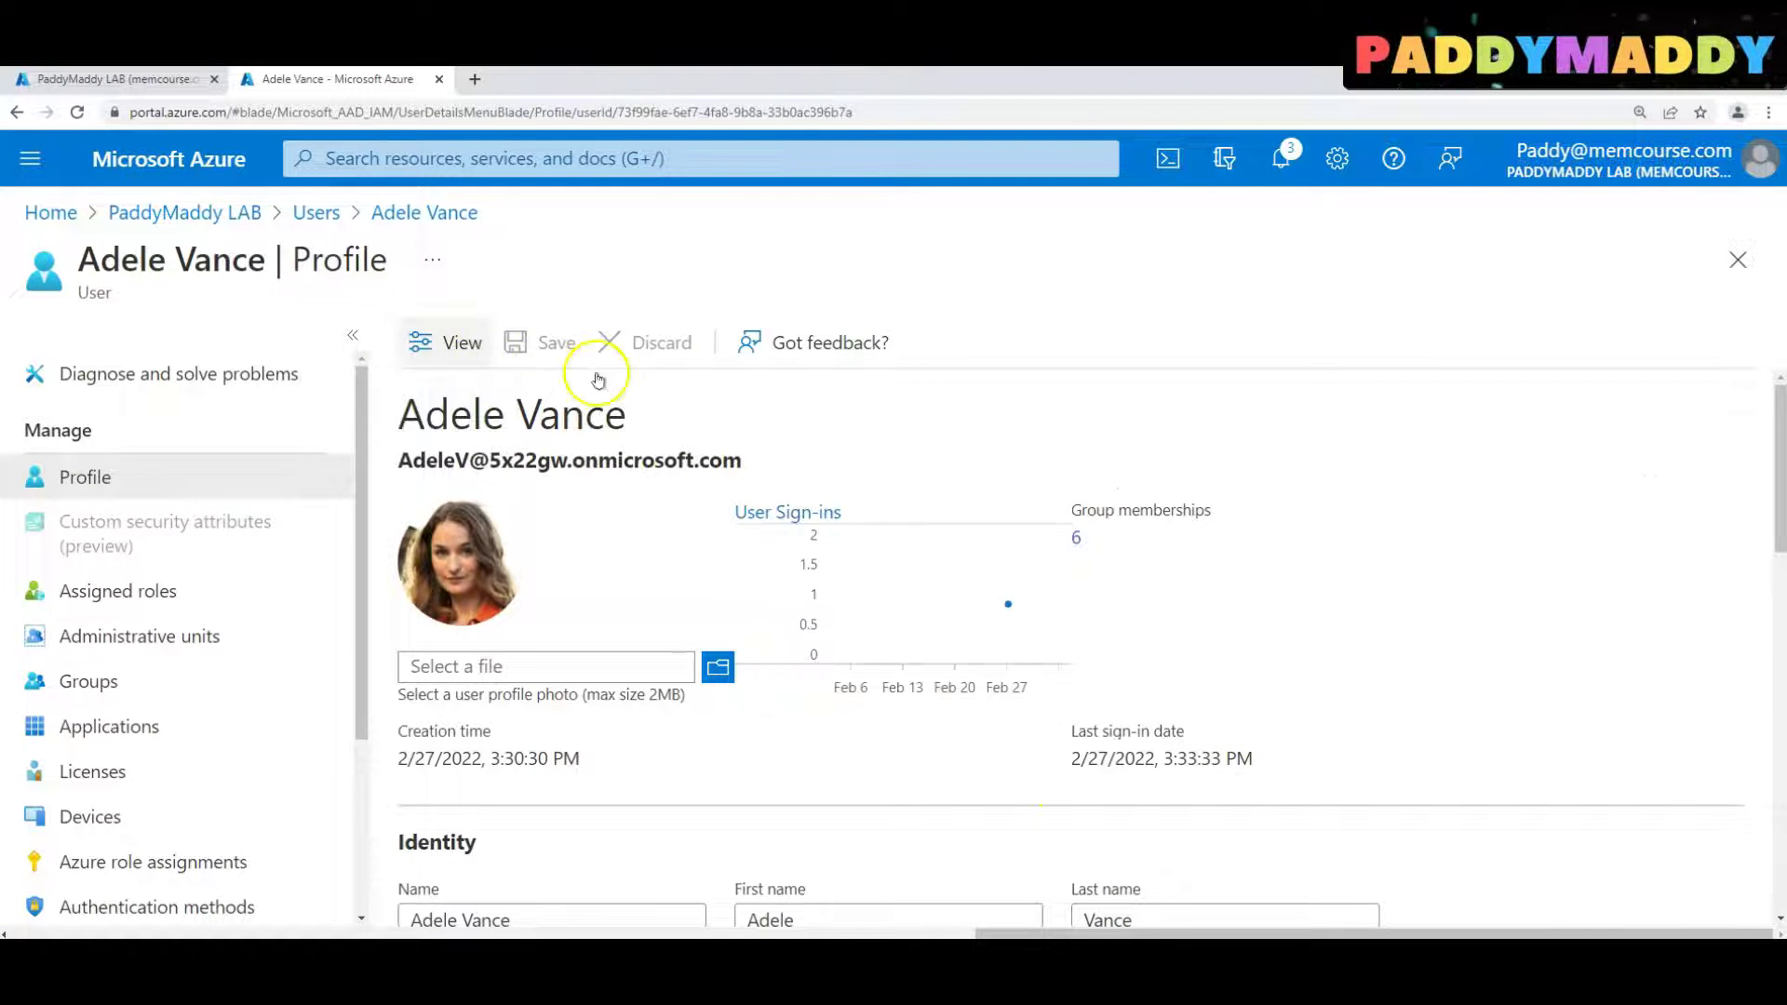
# Replace the onmicrosoft.com domain in the user principal name with memcourse.com and save
pyautogui.scroll(-3, 808, 733)
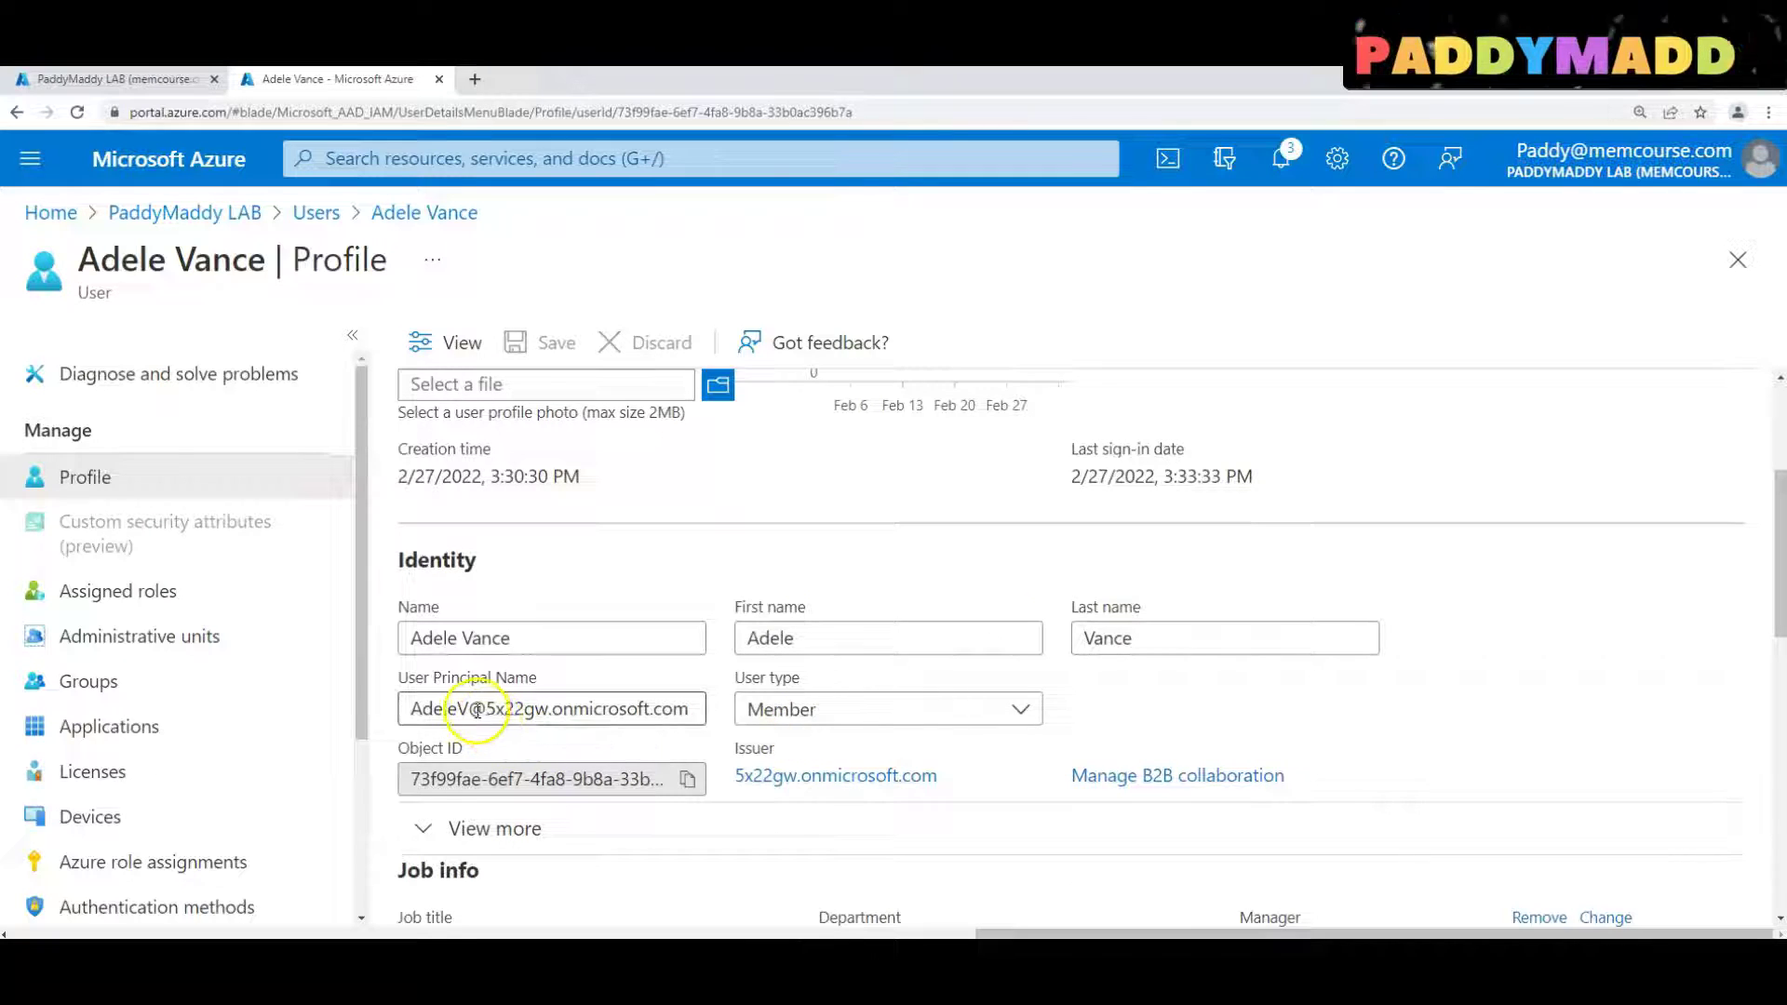
pyautogui.moveTo(485, 709); pyautogui.dragTo(638, 711)
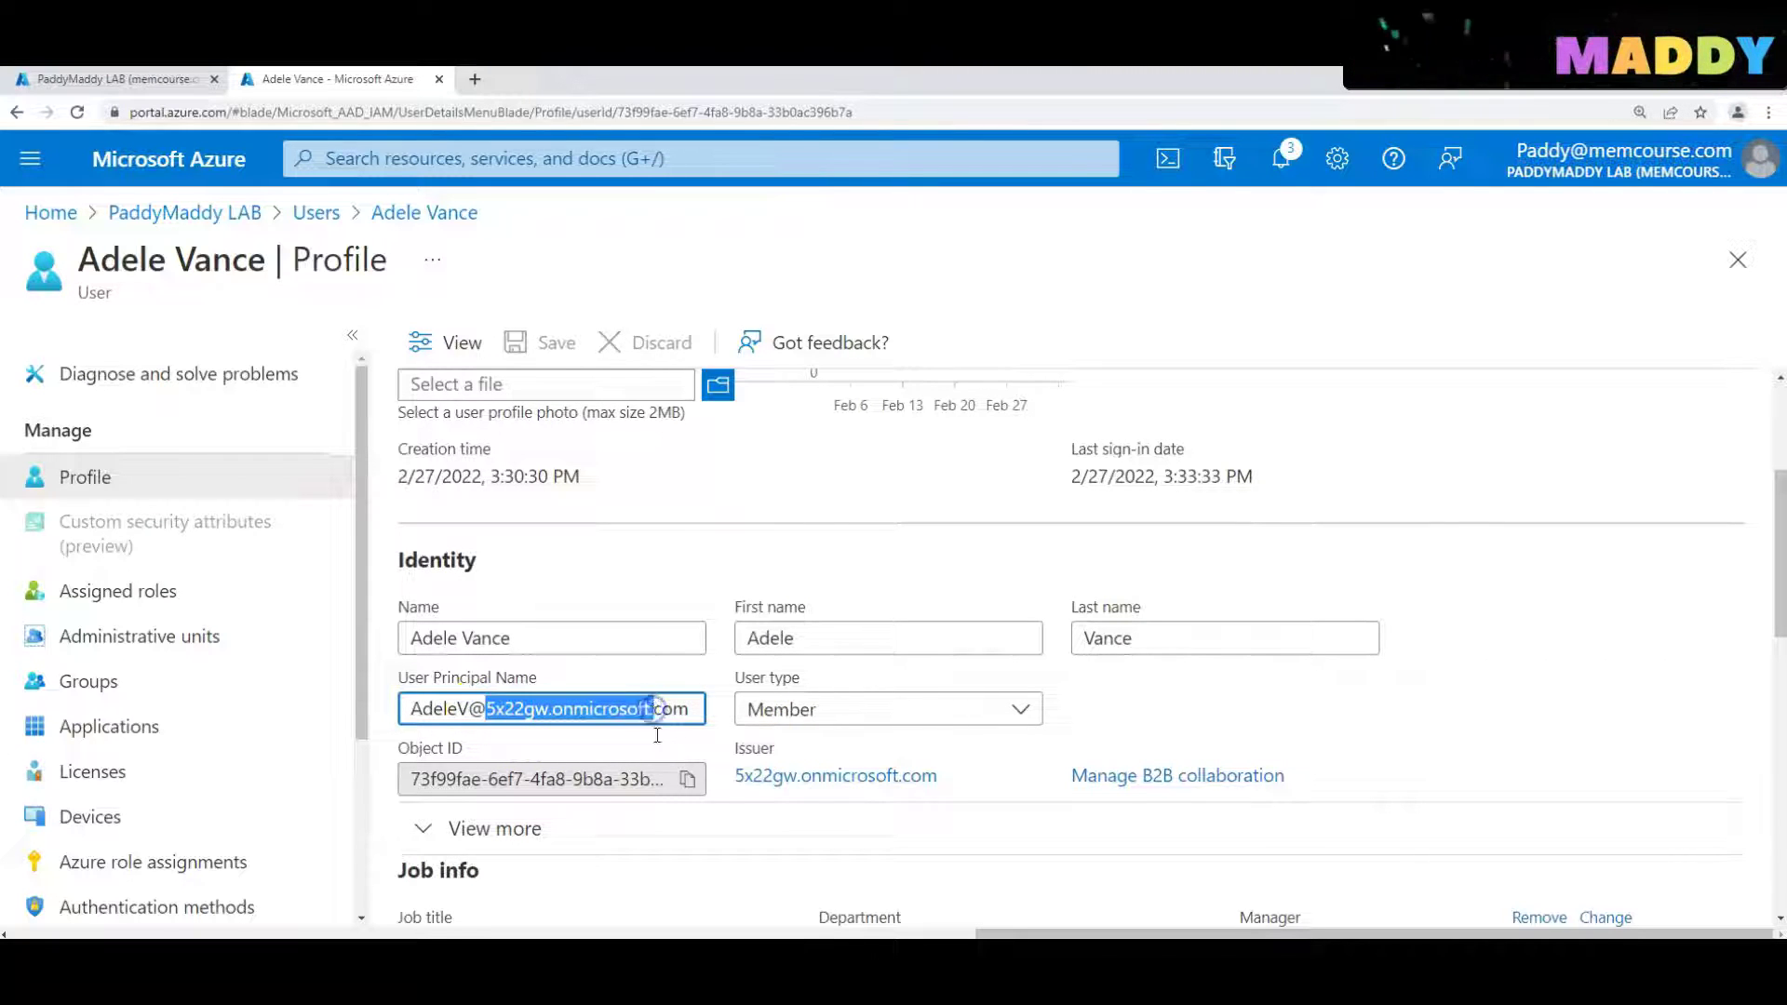
pyautogui.write('memcourse.com')
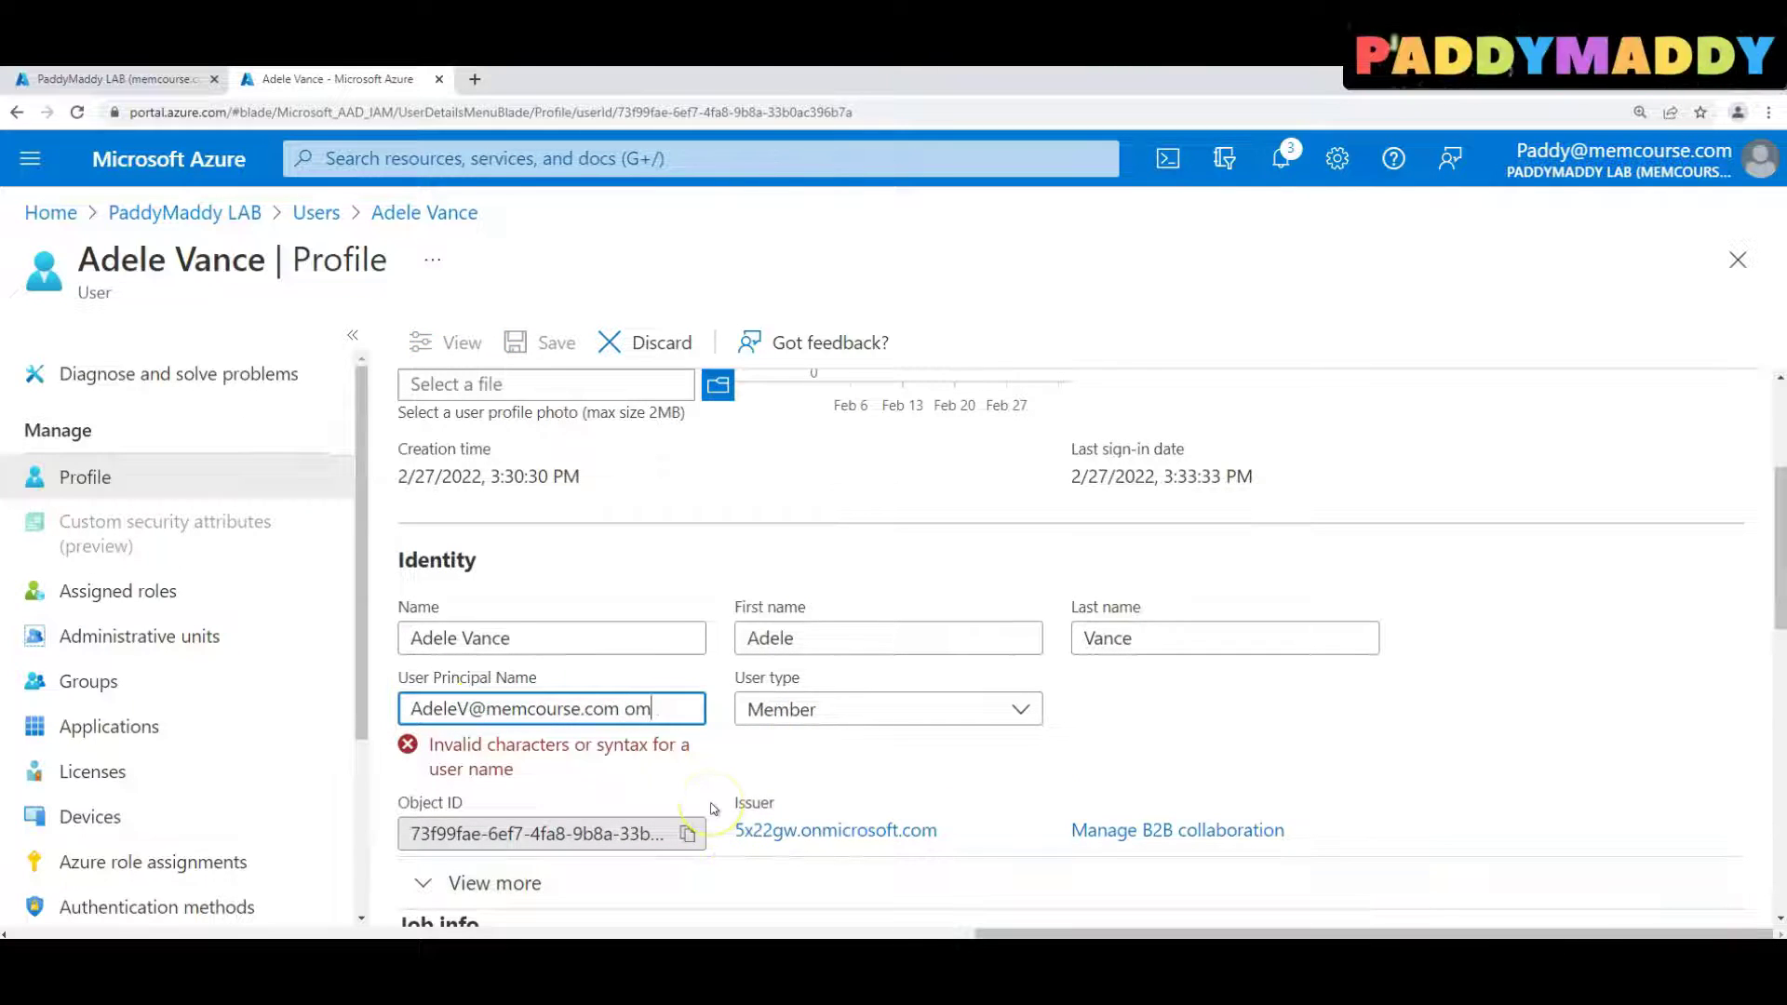
pyautogui.press('BackSpace')
pyautogui.press('BackSpace')
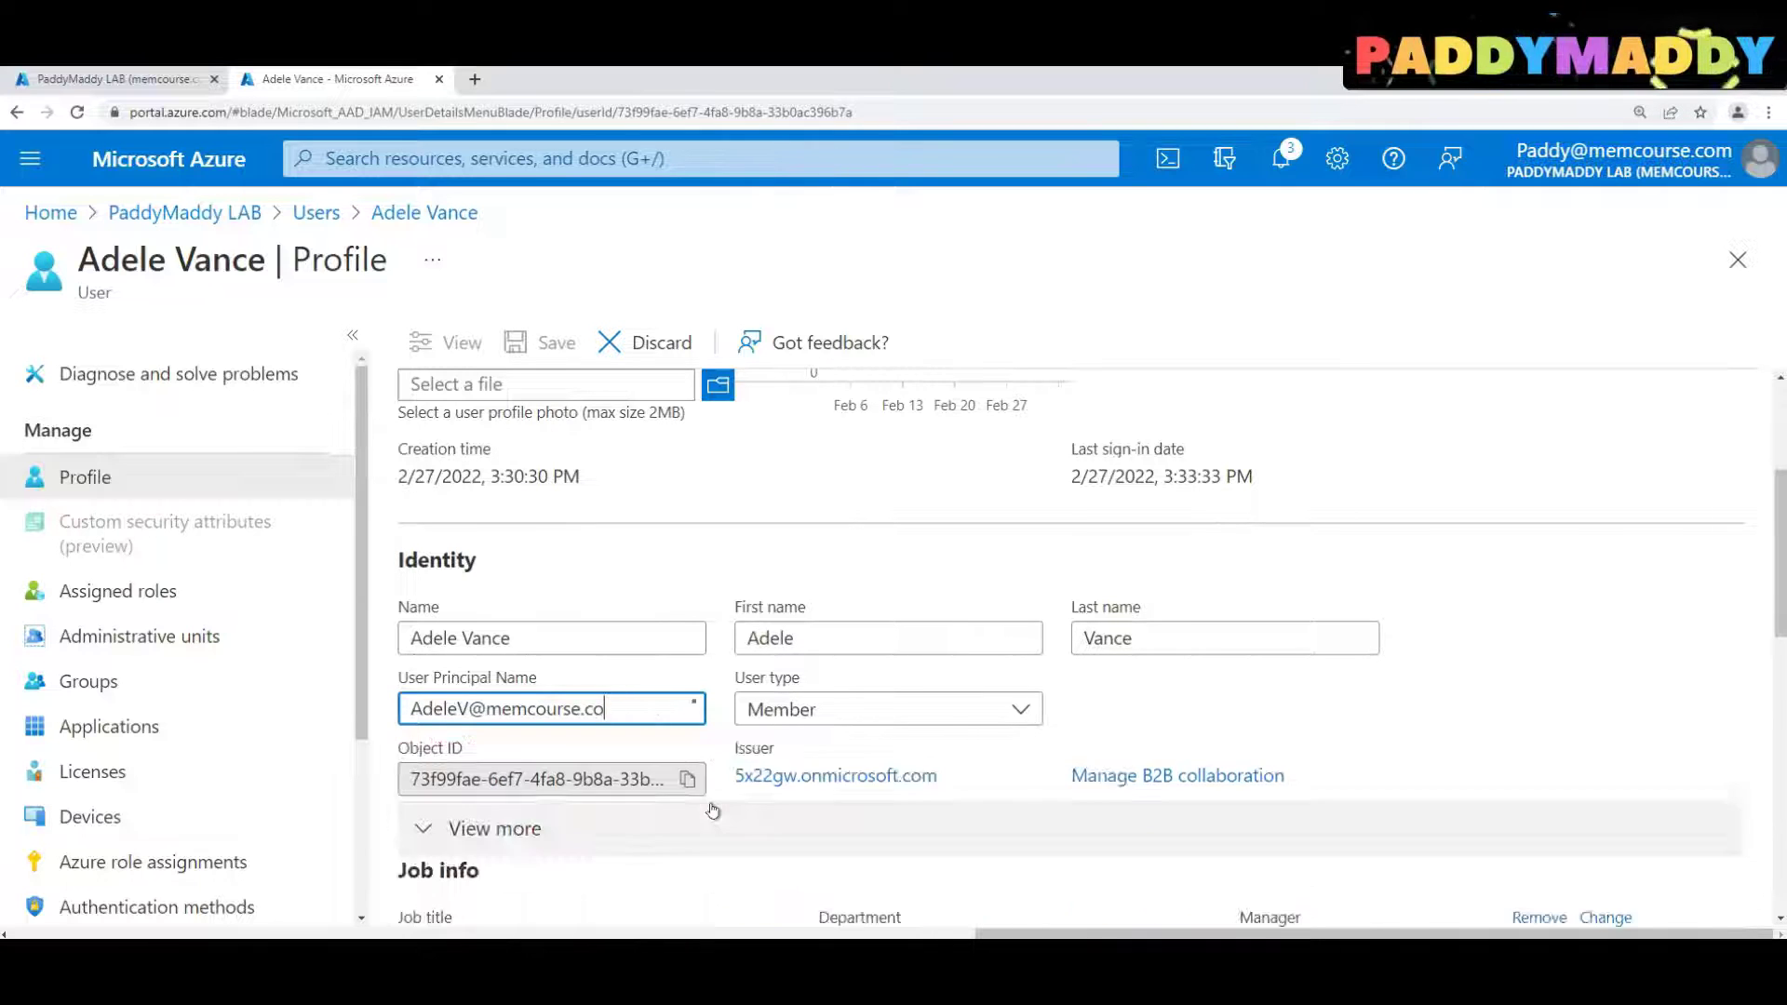
pyautogui.write('m')
pyautogui.click(518, 341)
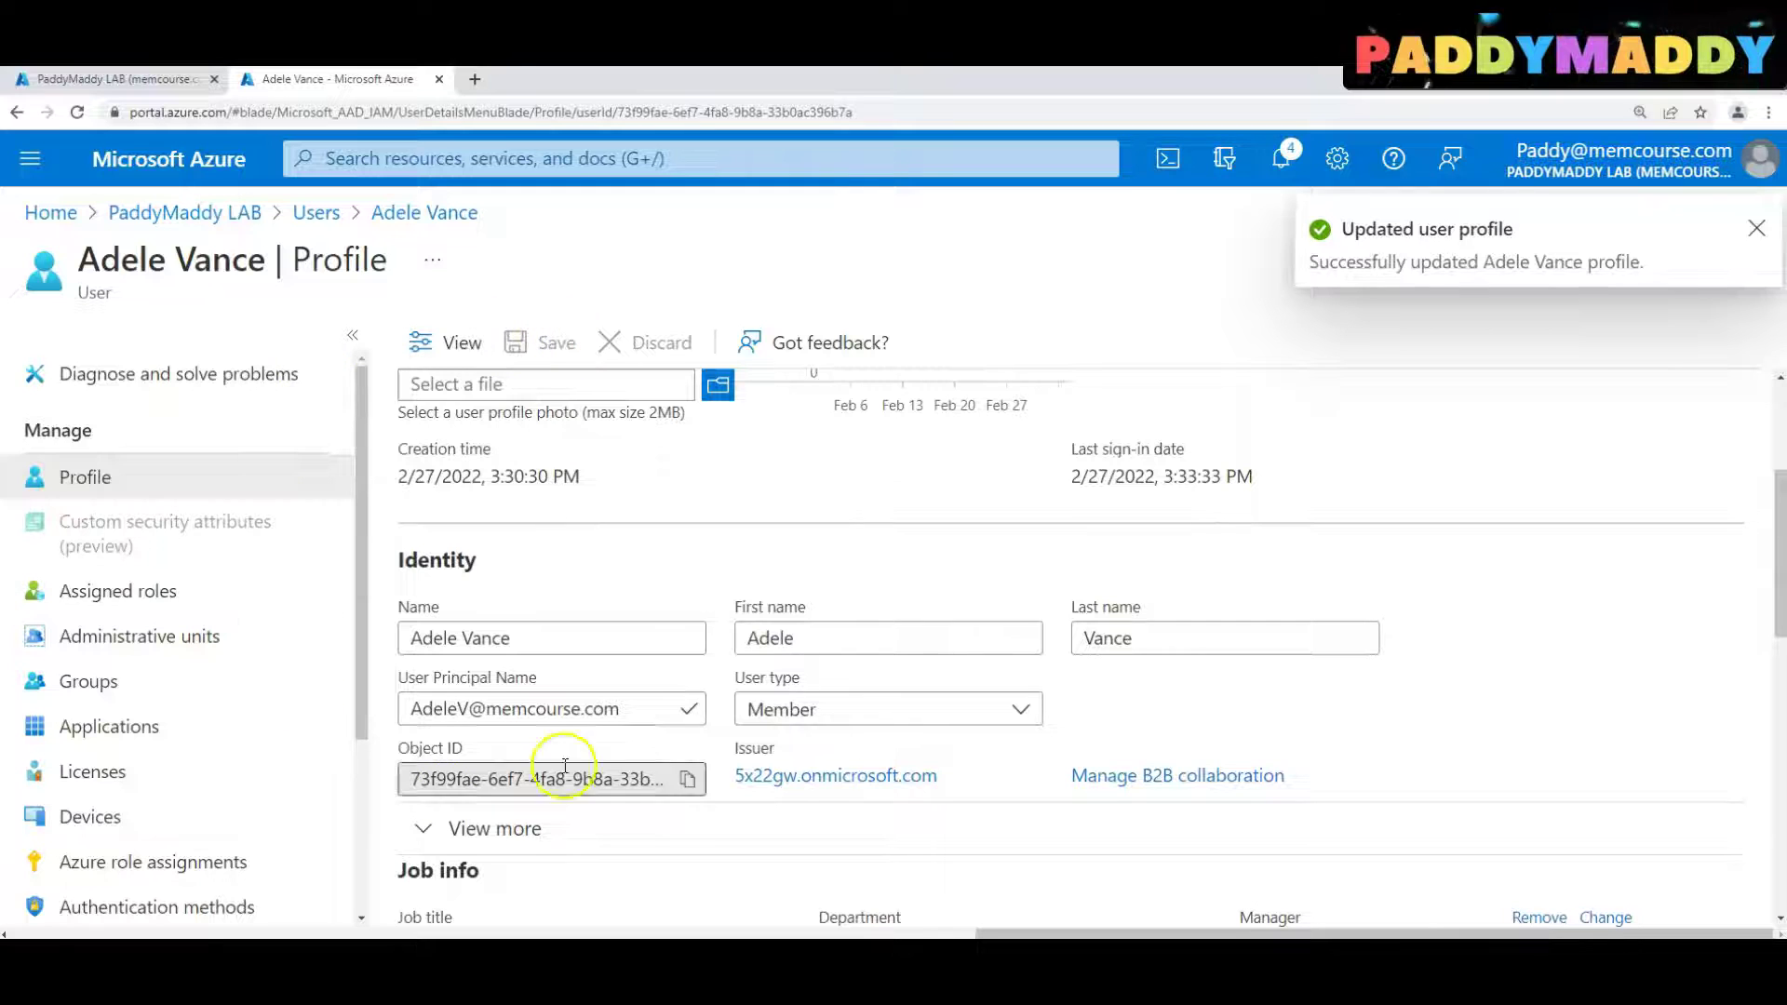
pyautogui.moveTo(469, 709); pyautogui.dragTo(622, 712)
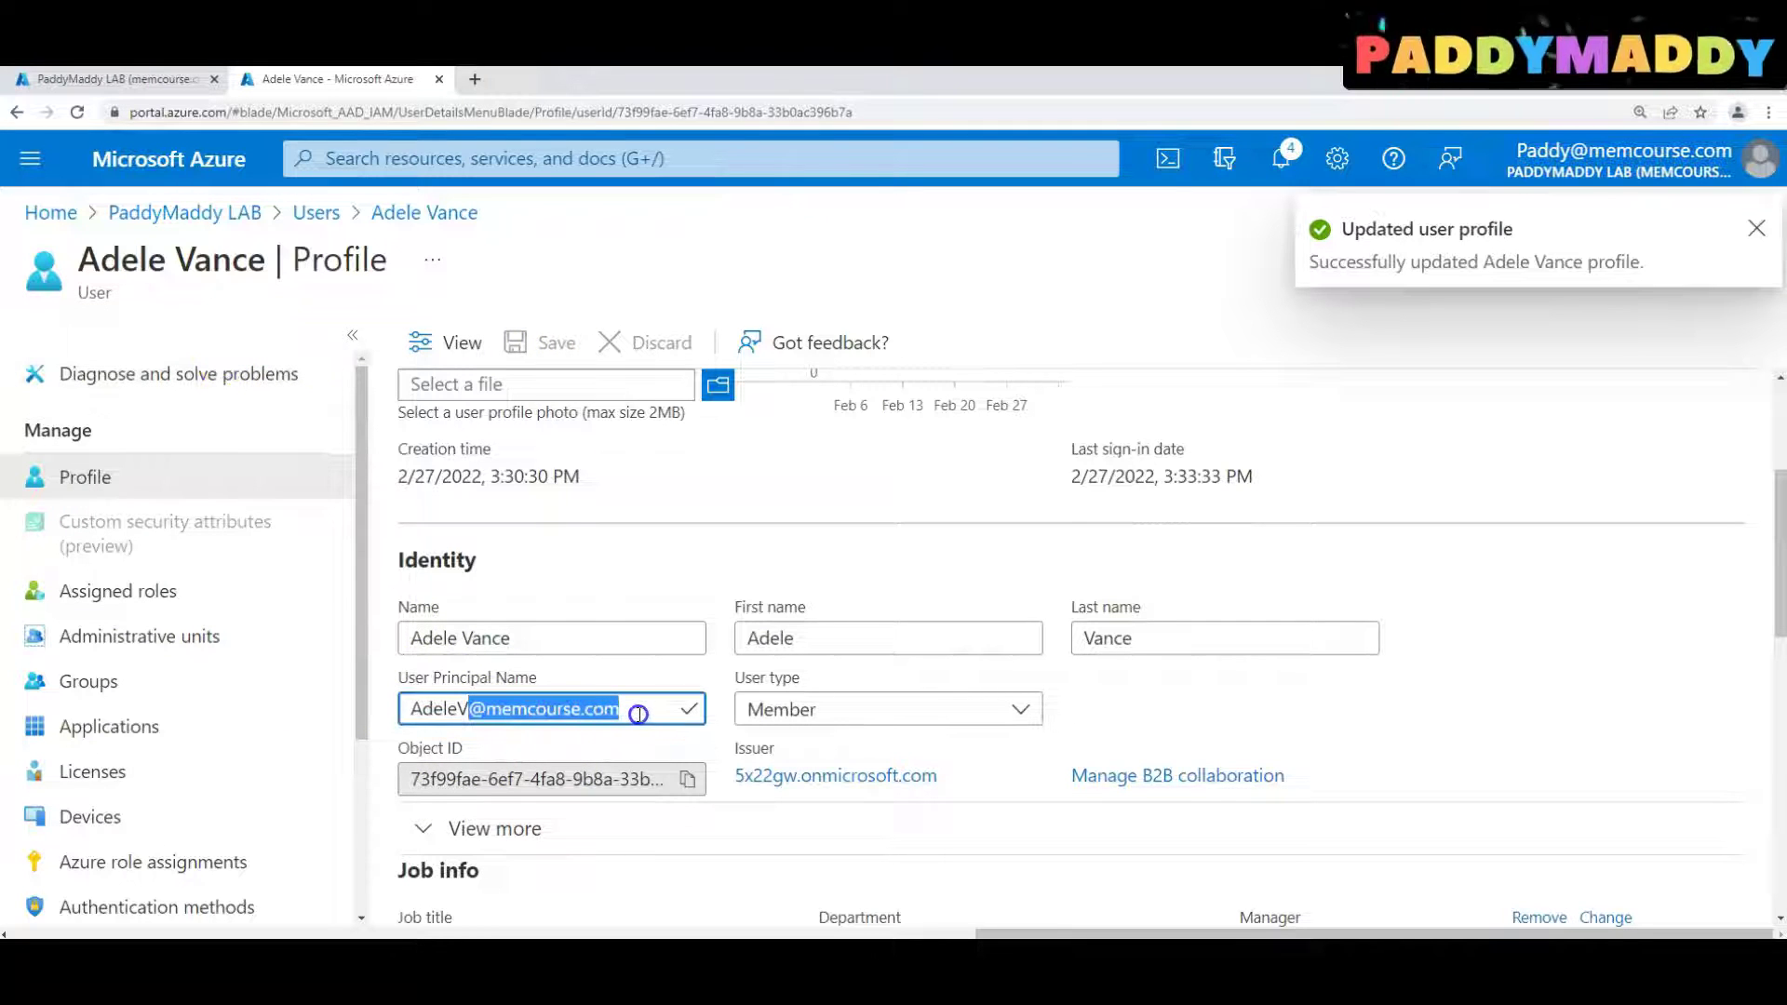
pyautogui.click(307, 215)
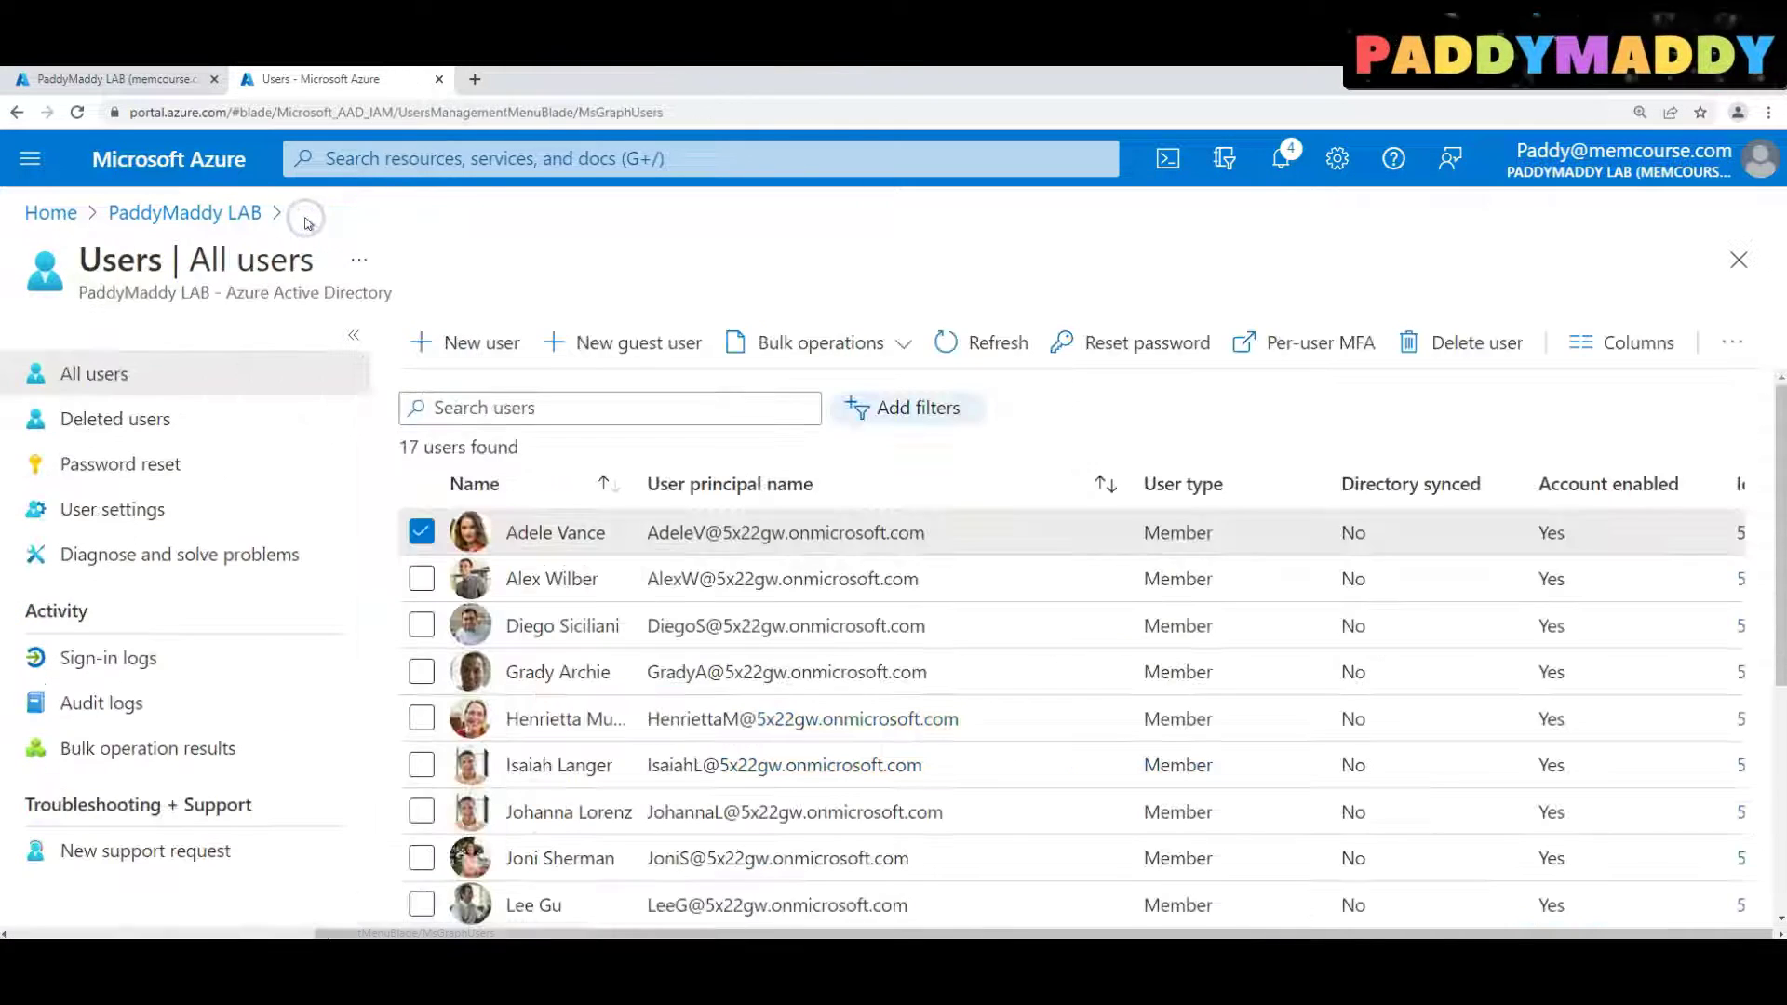
# Refresh the users list and reload the portal to confirm memcourse.com principal names
pyautogui.click(965, 340)
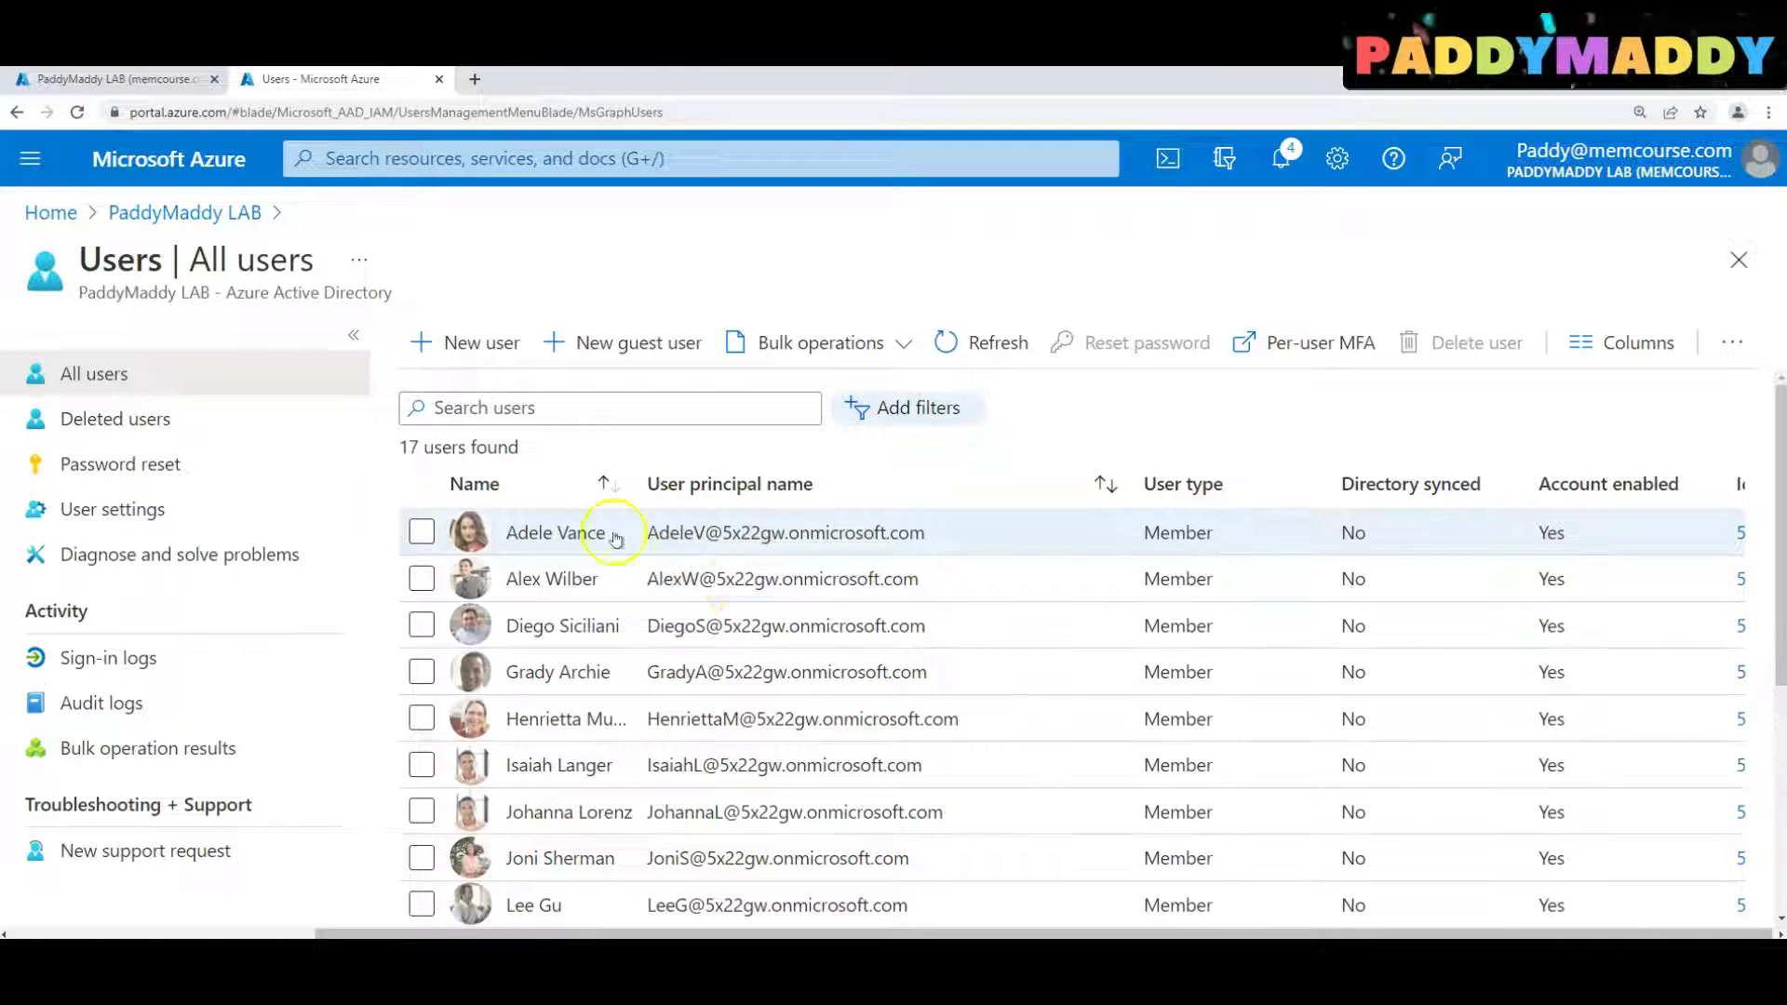
pyautogui.click(984, 335)
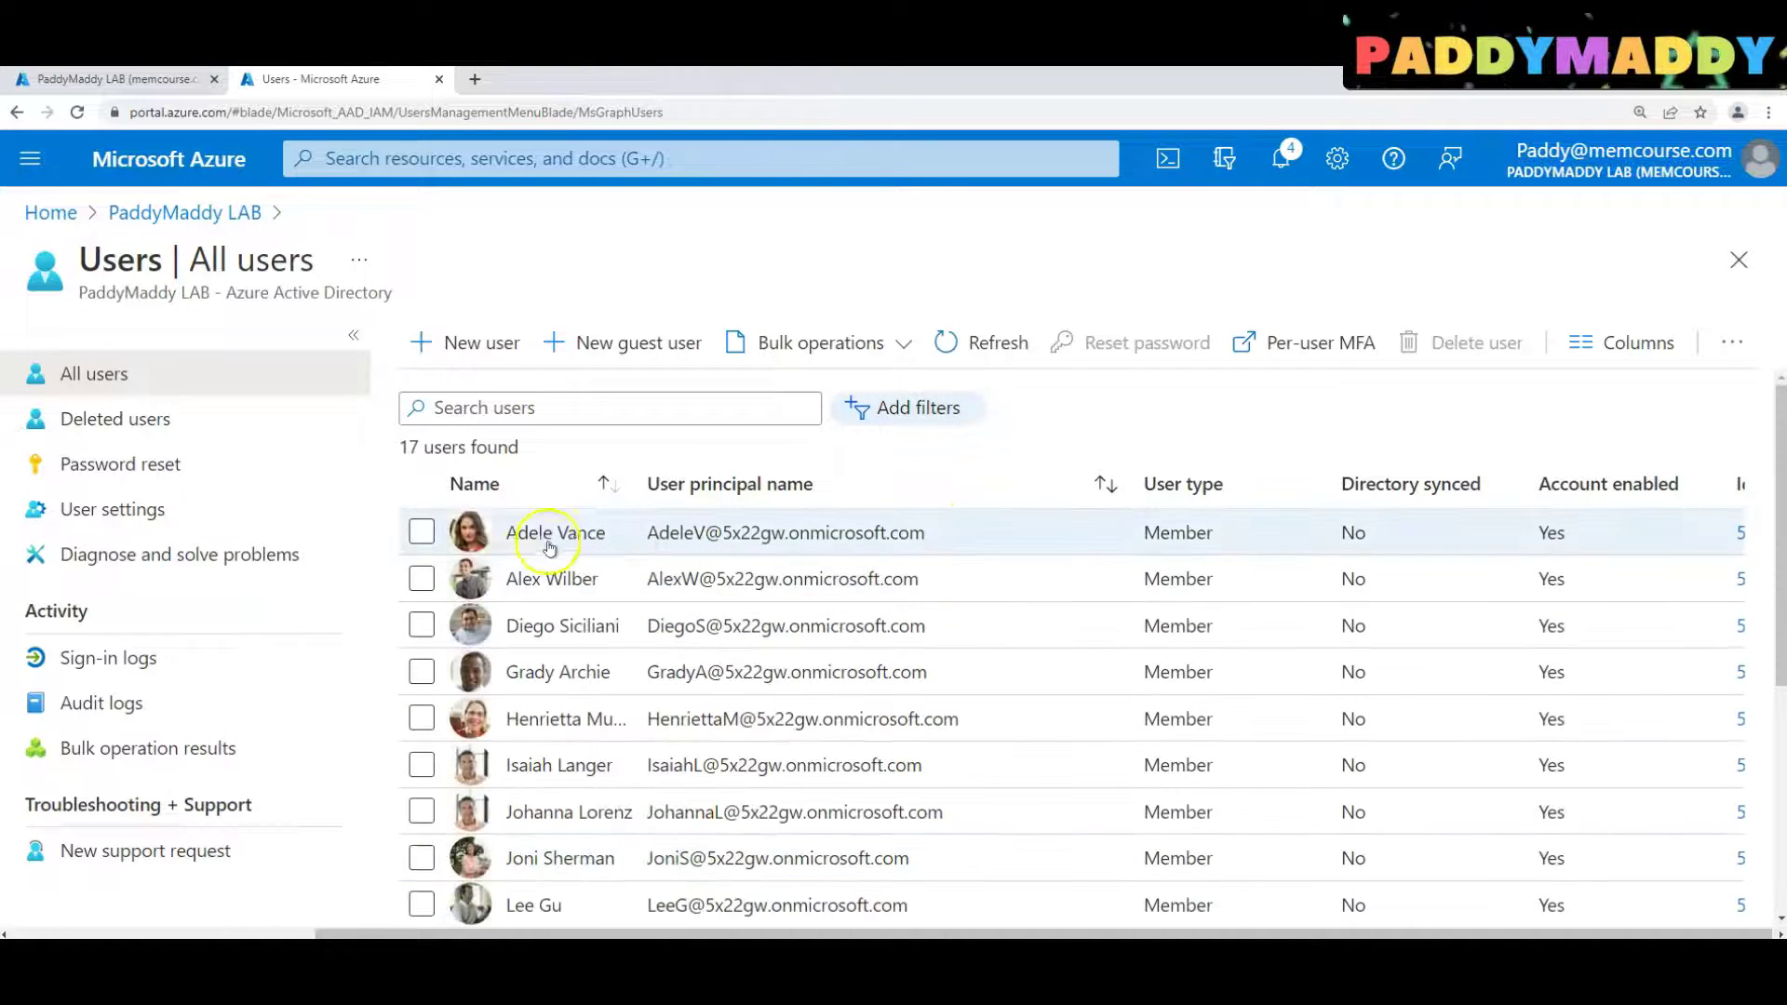
pyautogui.click(518, 531)
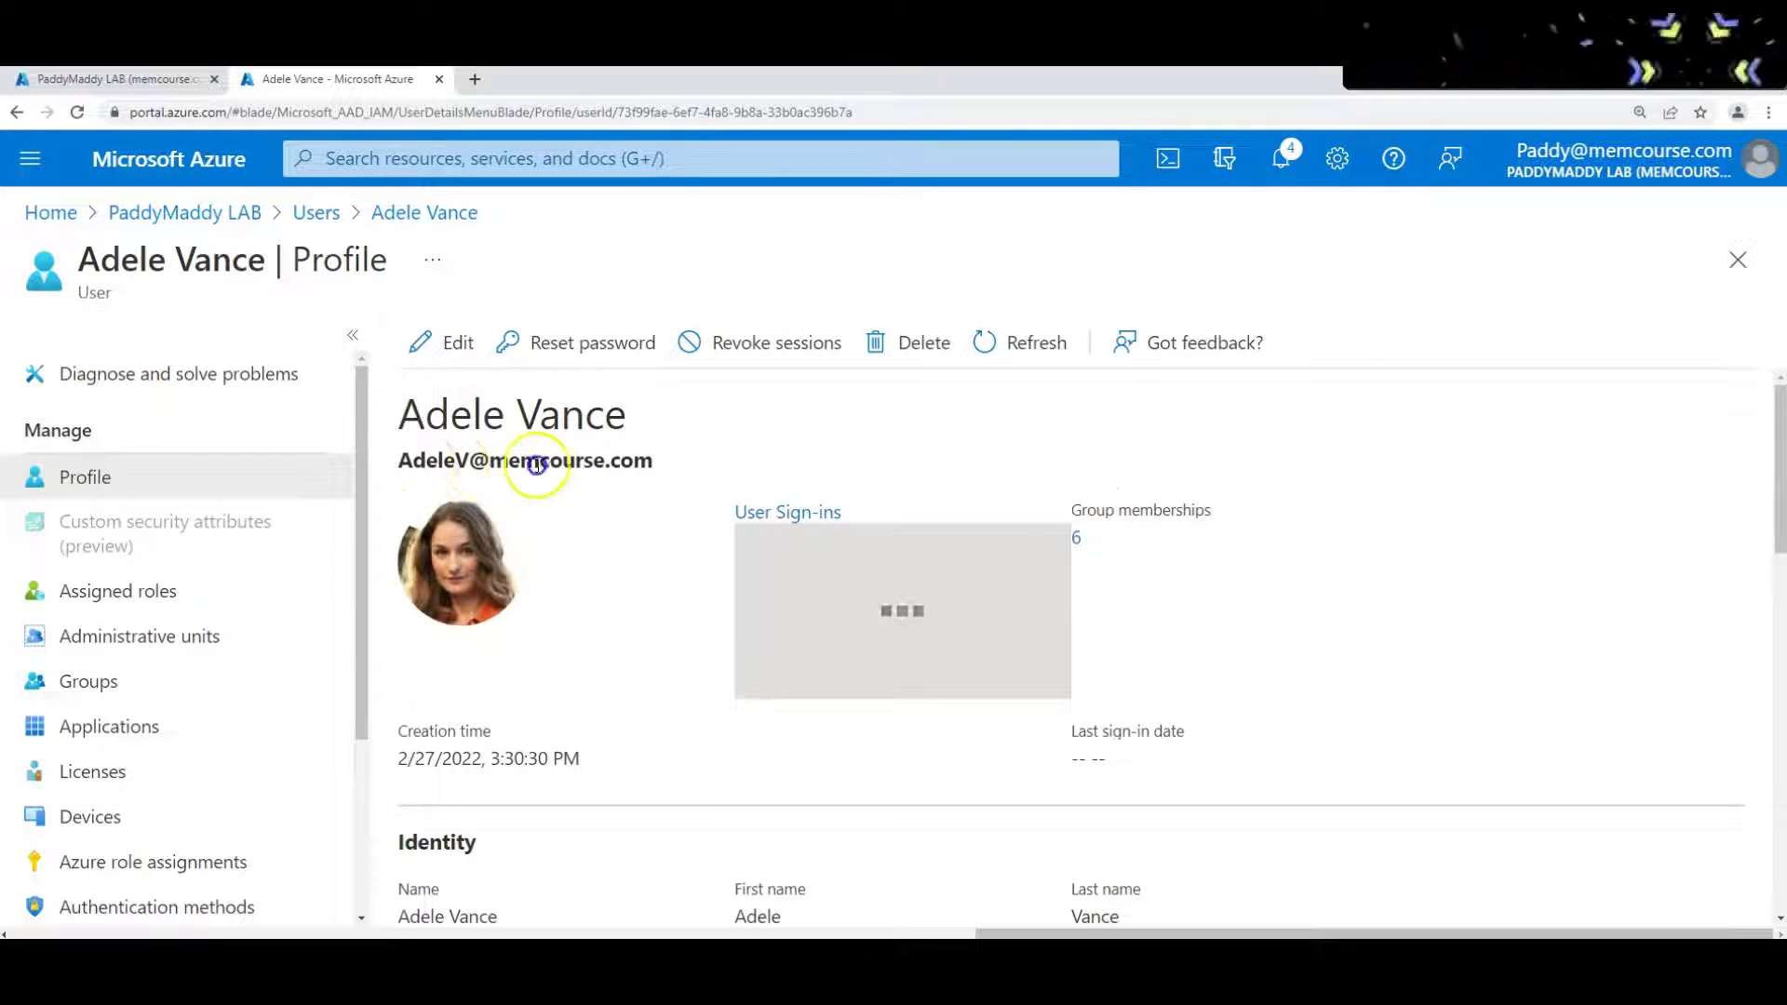
pyautogui.tripleClick(536, 465)
pyautogui.click(317, 212)
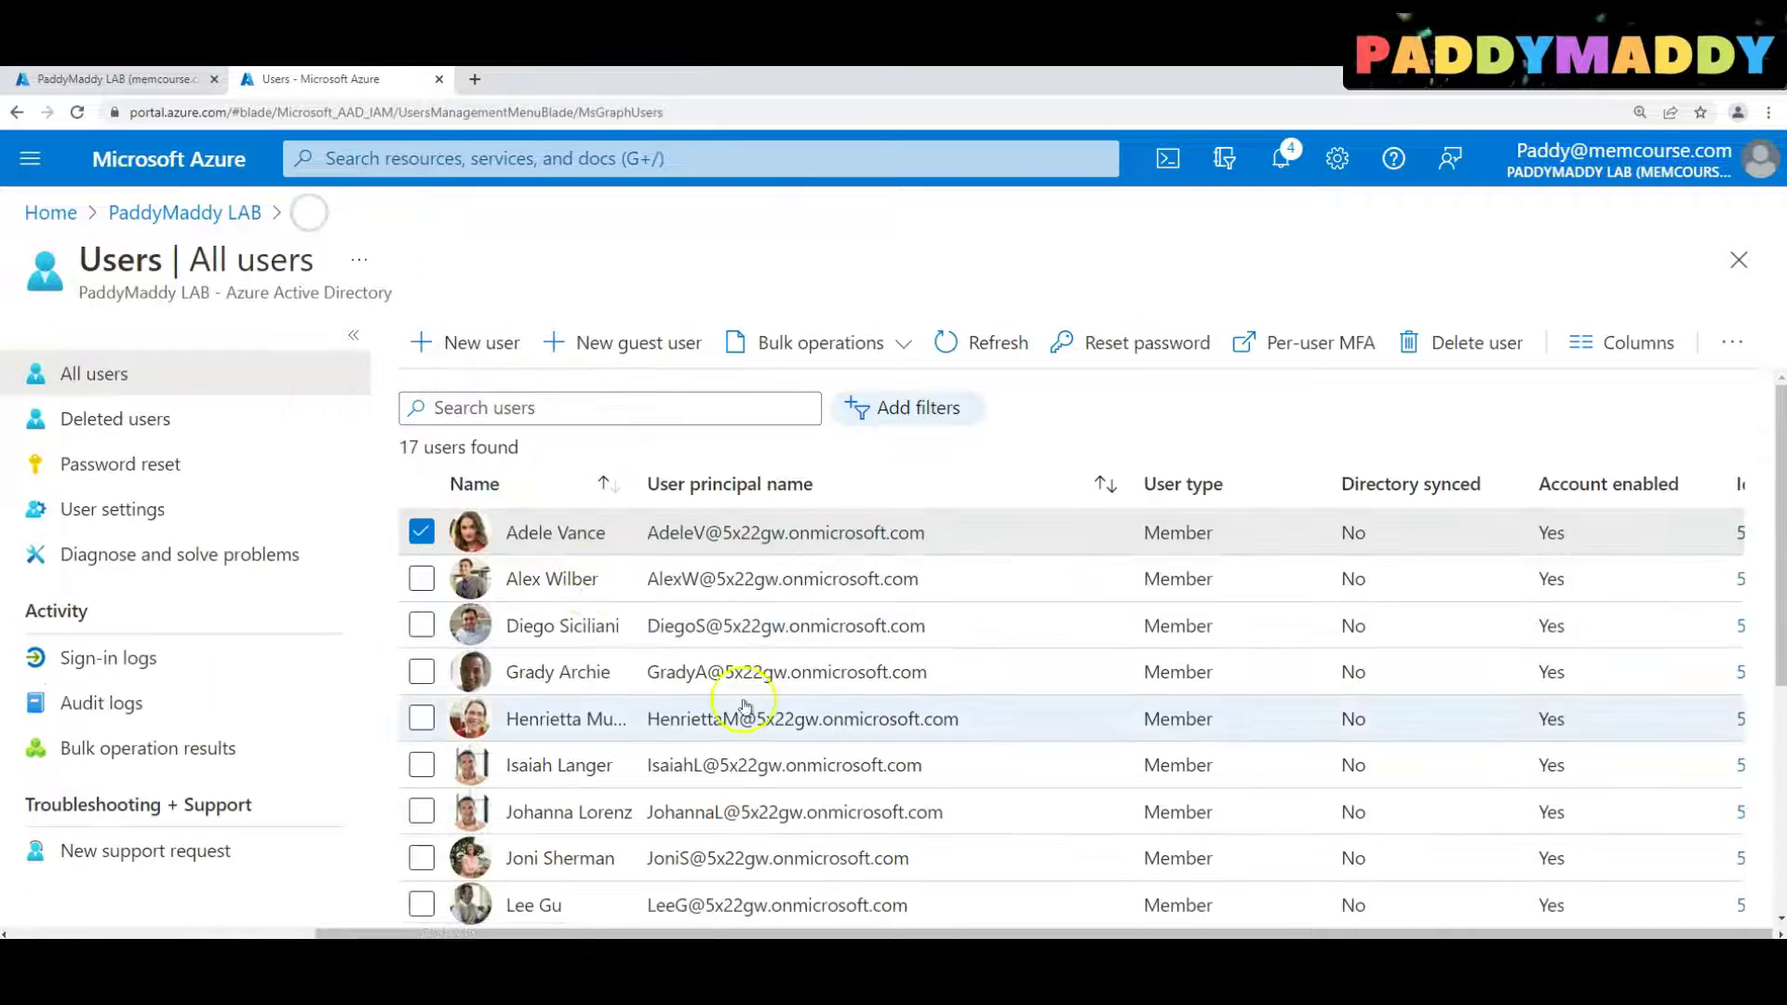
pyautogui.click(76, 112)
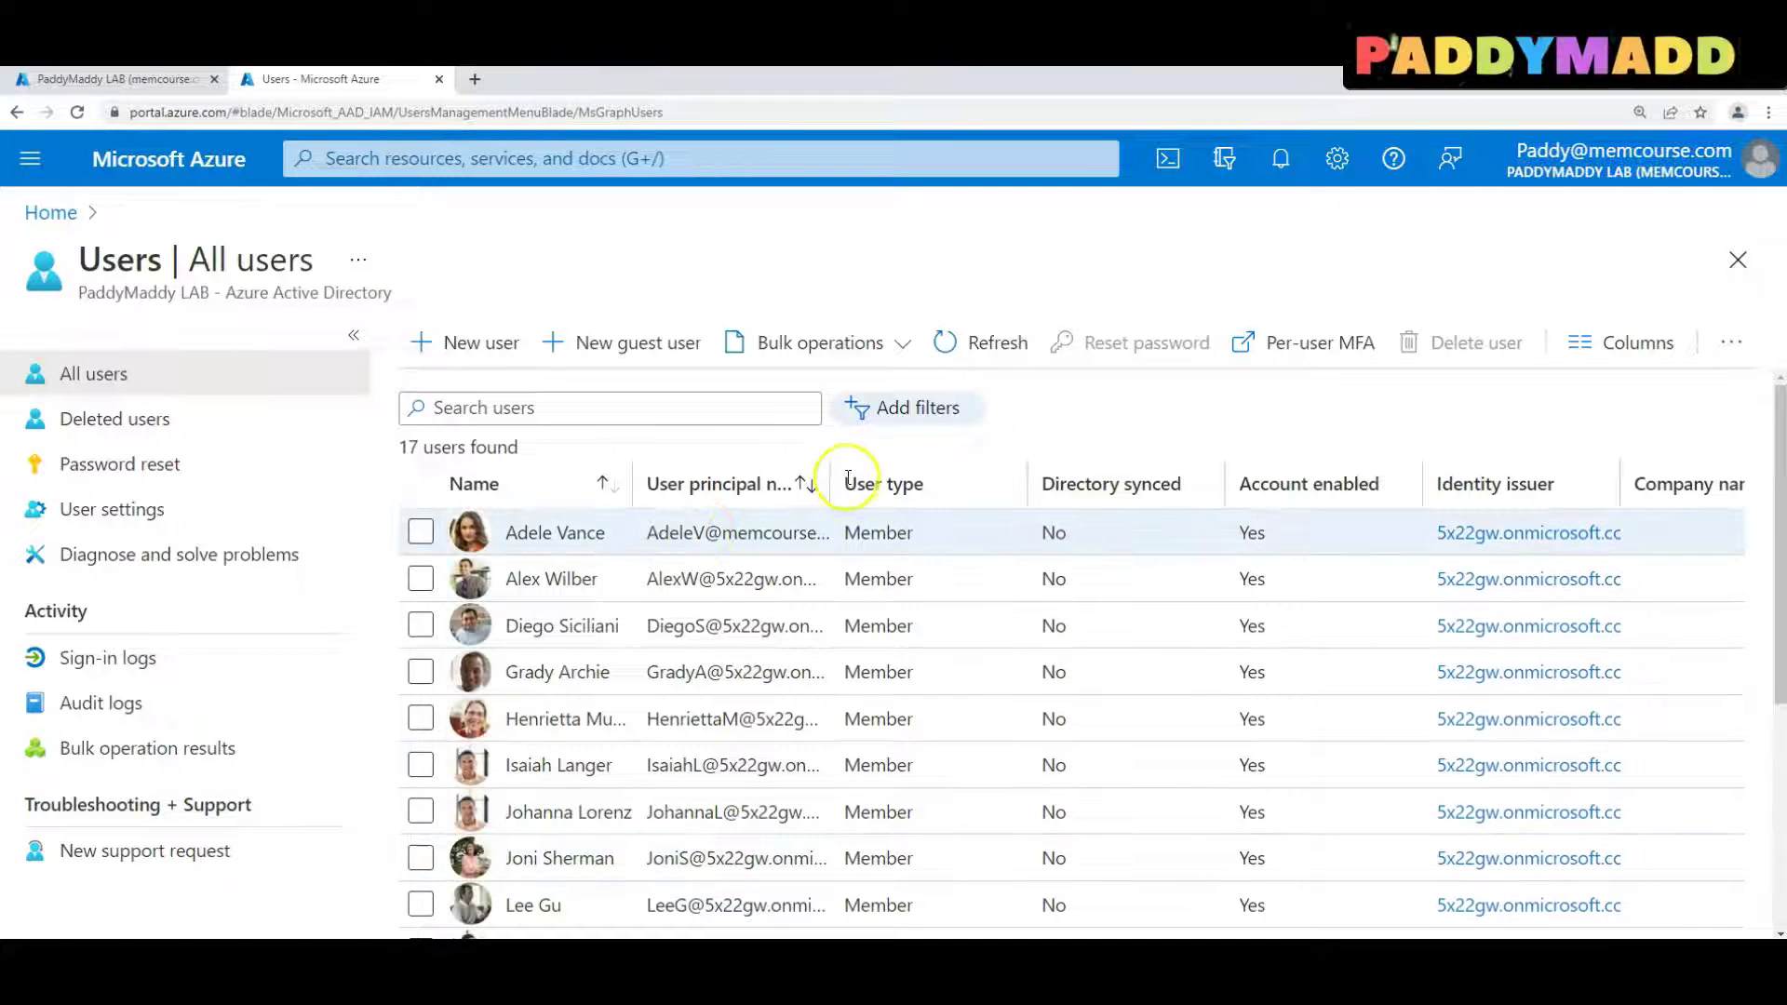
pyautogui.moveTo(828, 476); pyautogui.dragTo(951, 476)
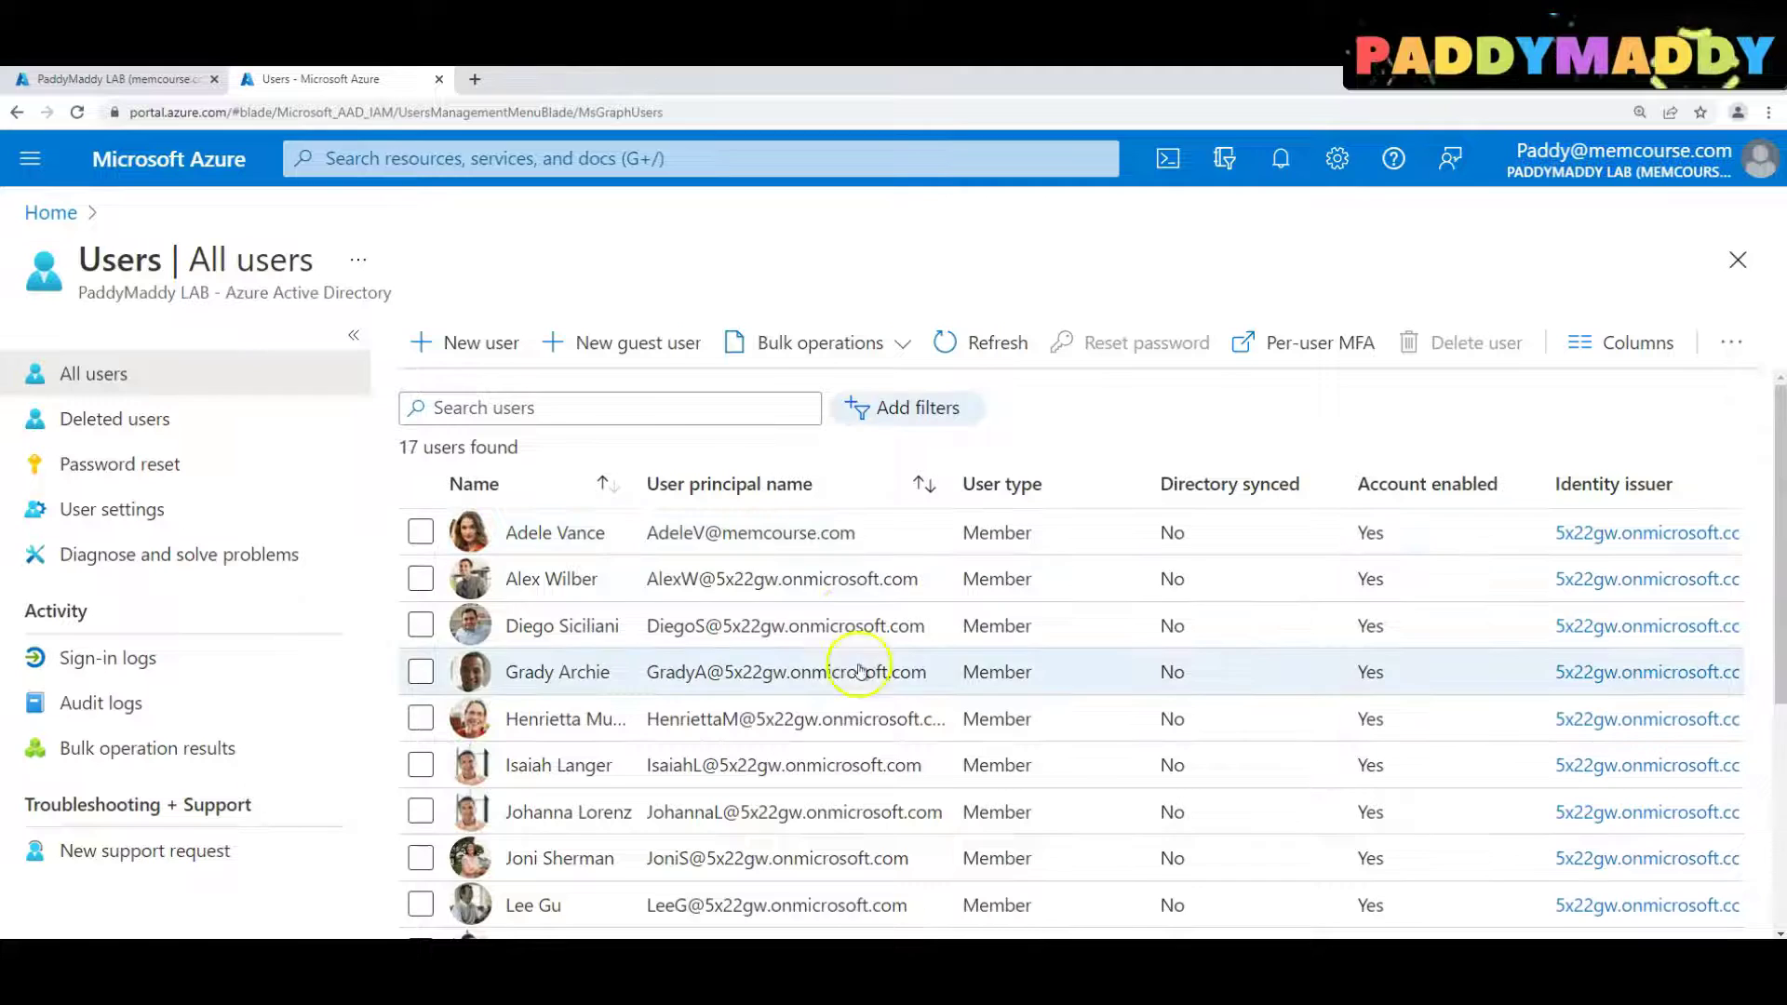
pyautogui.scroll(-5, 858, 670)
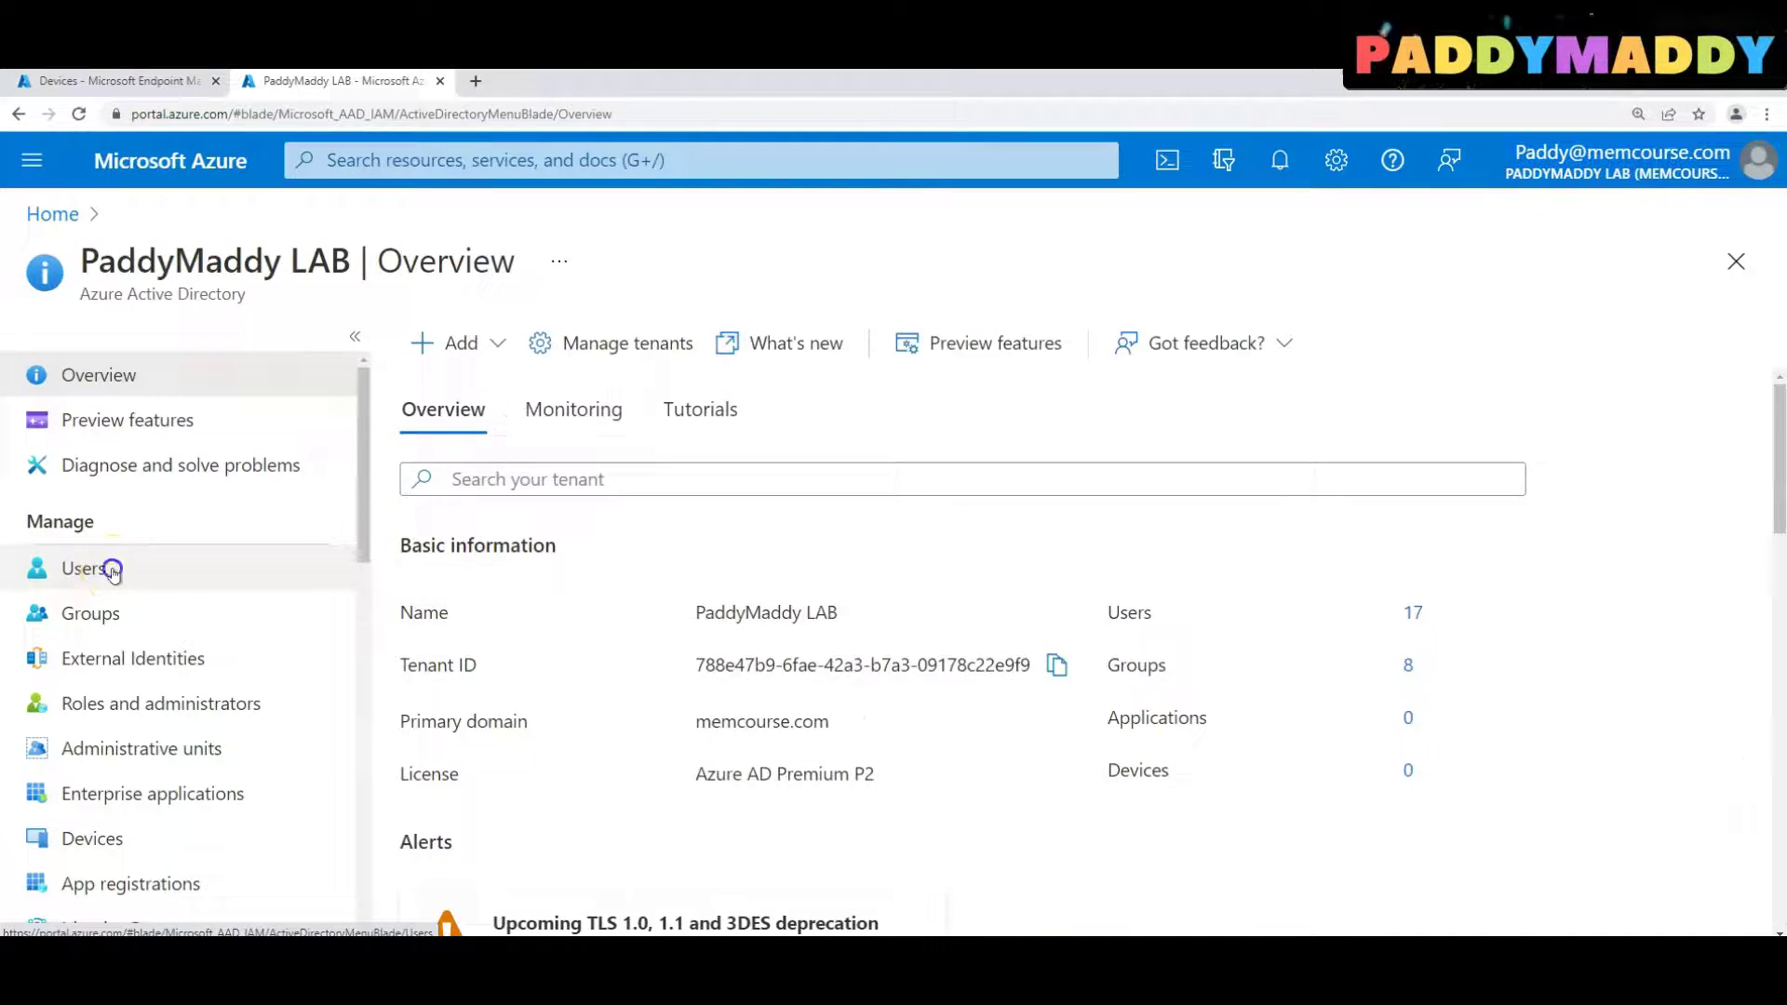
pyautogui.click(107, 568)
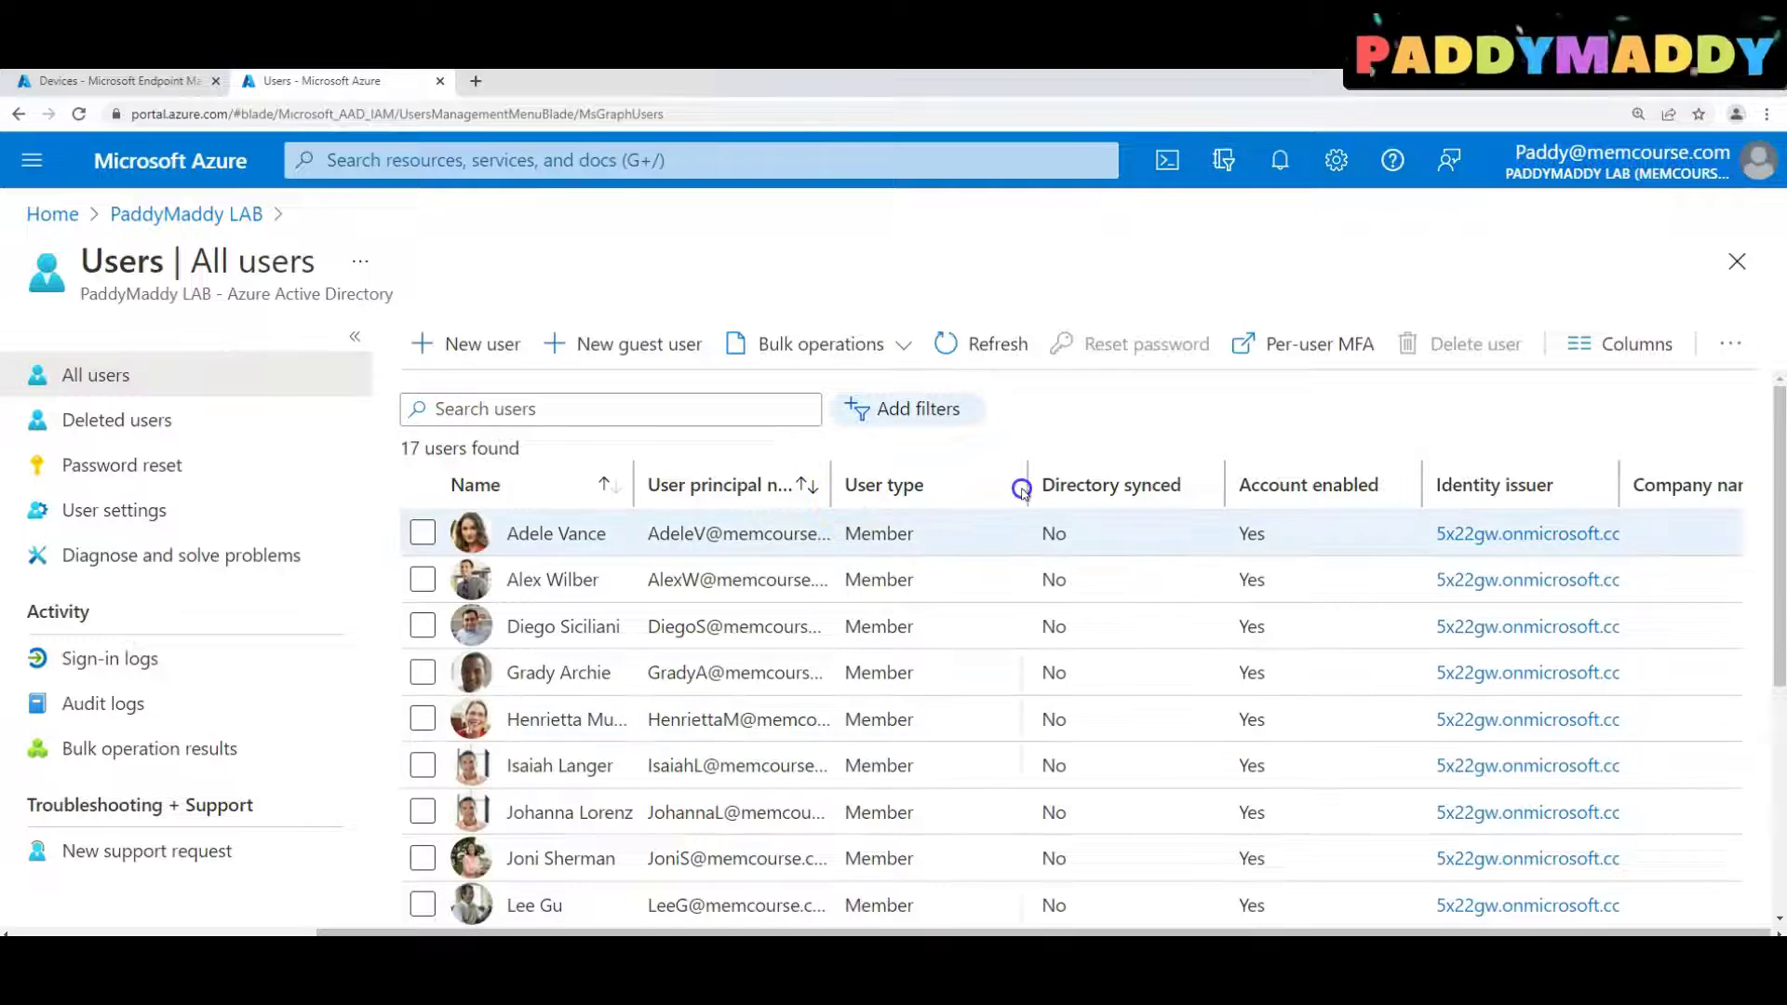
# Widen the User principal name column and scroll through all 17 memcourse.com addresses
pyautogui.moveTo(830, 485); pyautogui.dragTo(1014, 484)
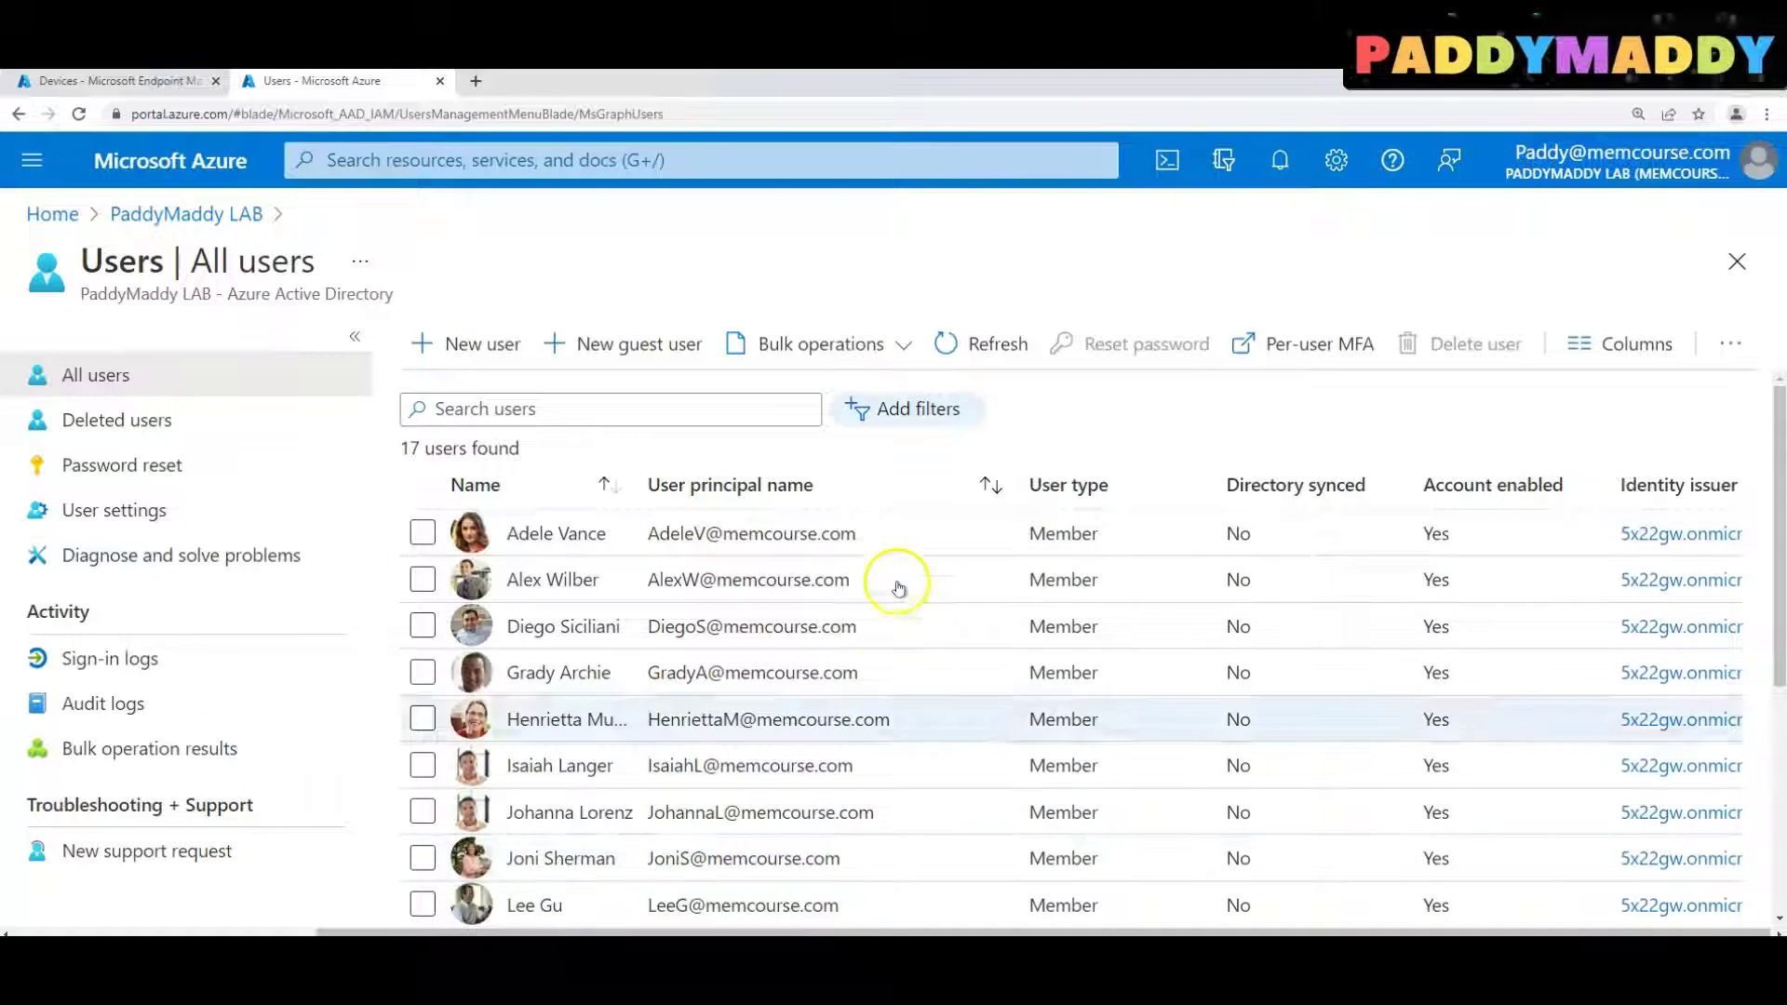
pyautogui.scroll(-5, 791, 670)
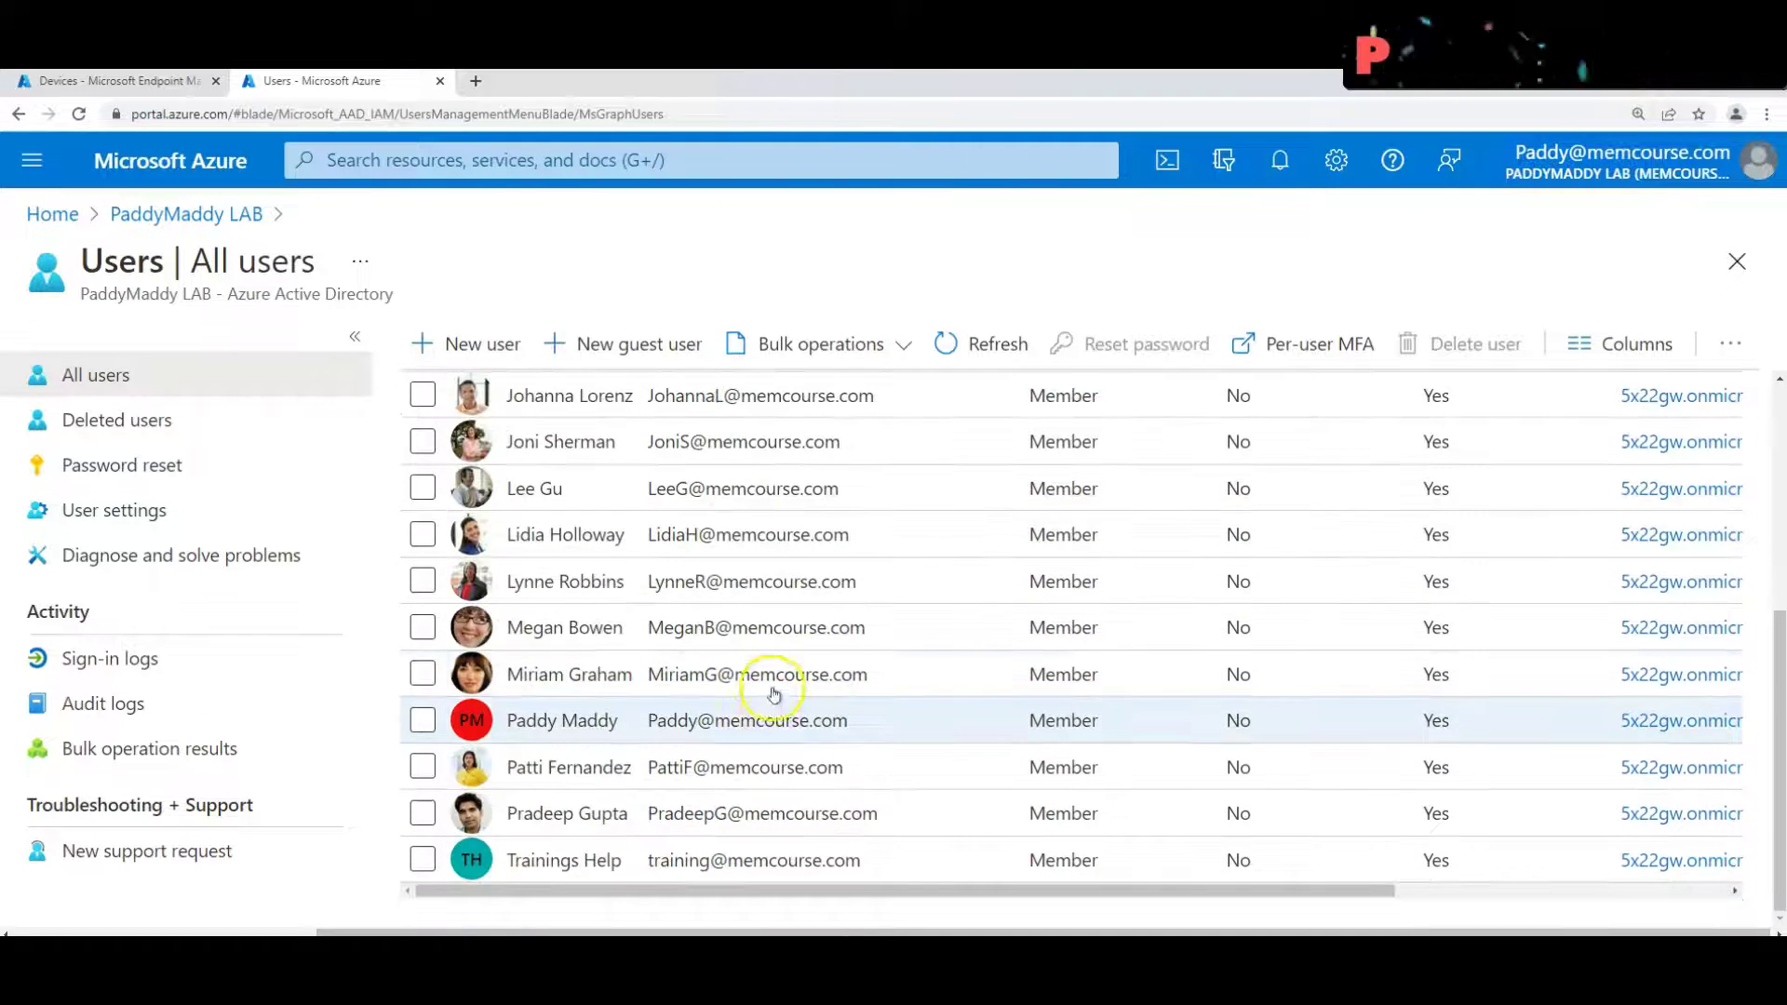
pyautogui.scroll(5, 772, 693)
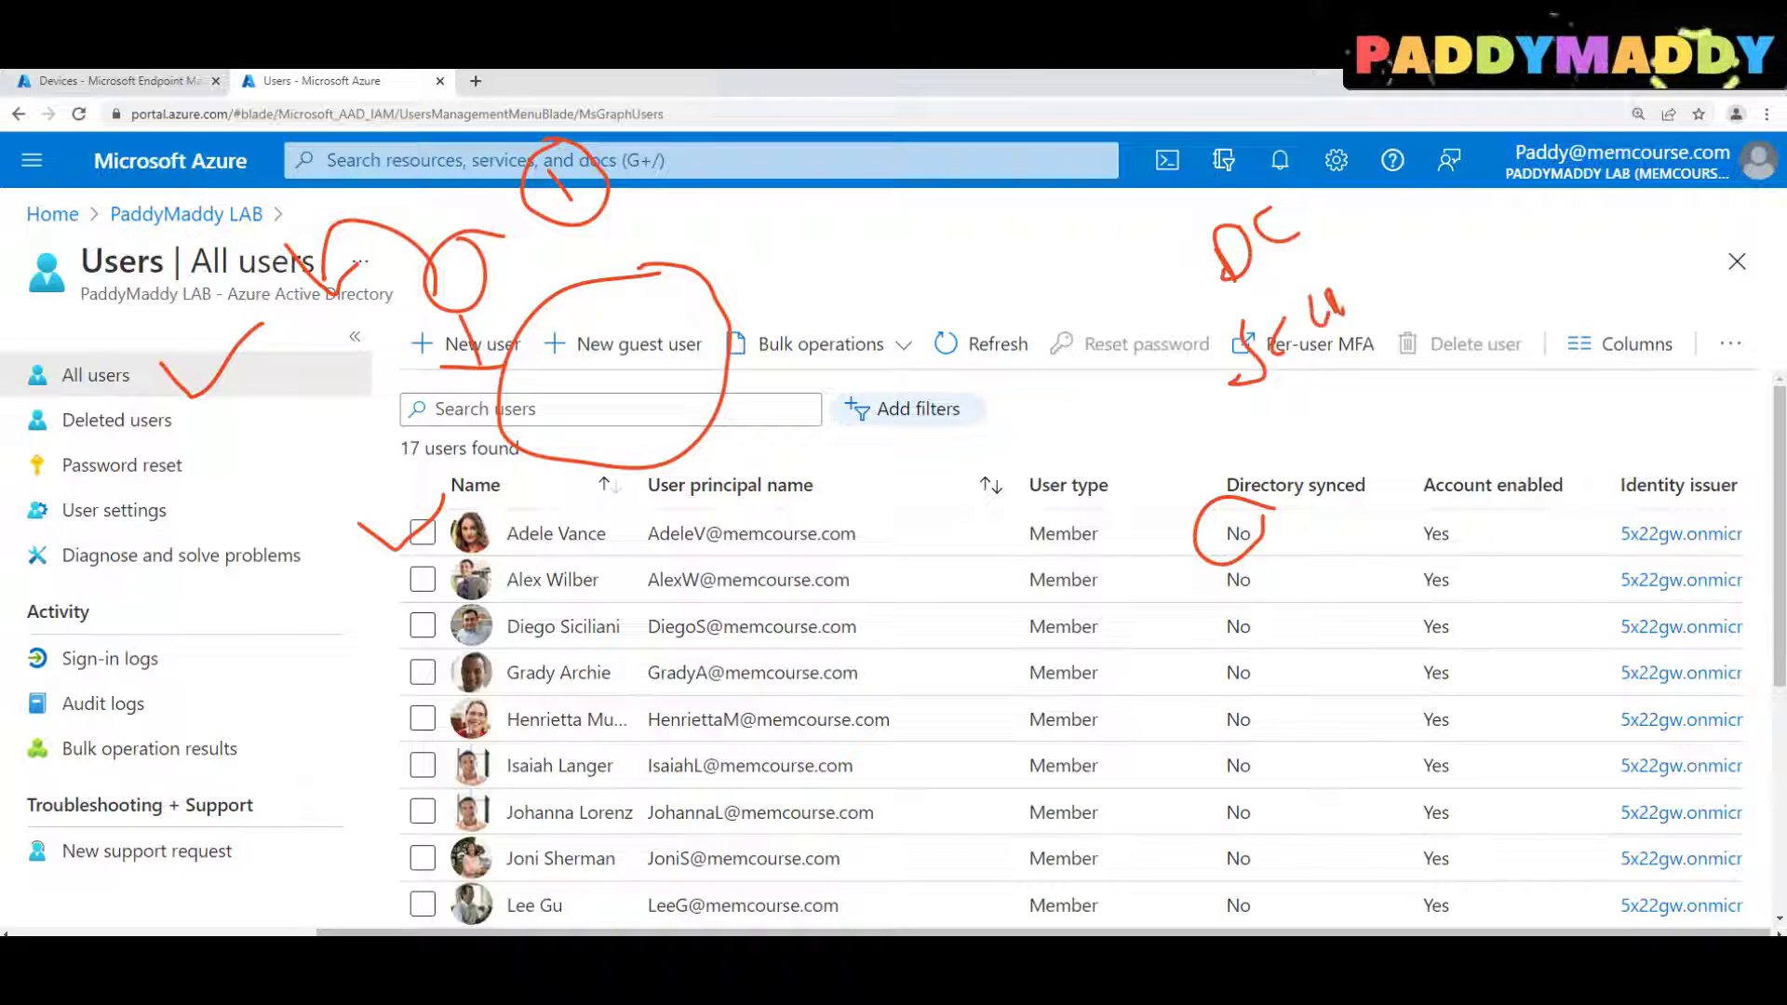
# Return to the tenant's Azure AD Overview showing 17 users, 8 groups and 0 devices
pyautogui.moveTo(1387, 244)
pyautogui.mouseDown()
pyautogui.moveTo(1252, 188)
pyautogui.moveTo(1201, 393)
pyautogui.moveTo(1385, 262)
pyautogui.mouseUp()
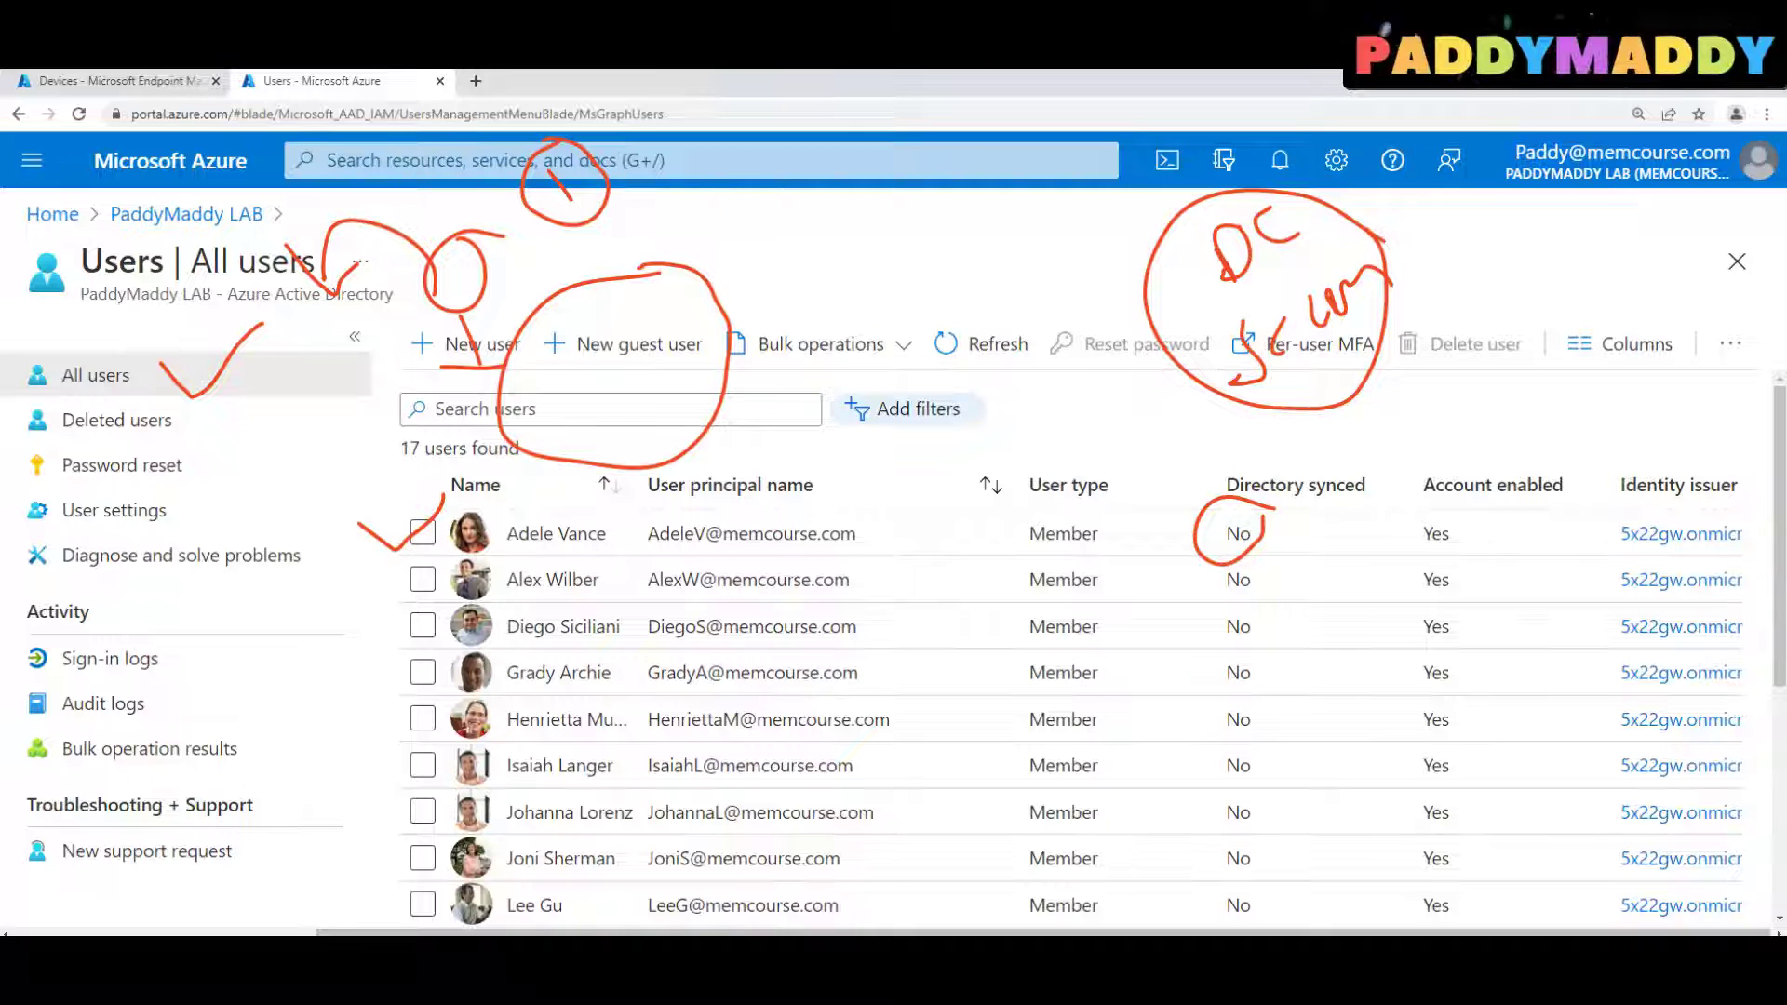
pyautogui.moveTo(1475, 275)
pyautogui.mouseDown()
pyautogui.moveTo(1562, 311)
pyautogui.moveTo(1536, 268)
pyautogui.mouseUp()
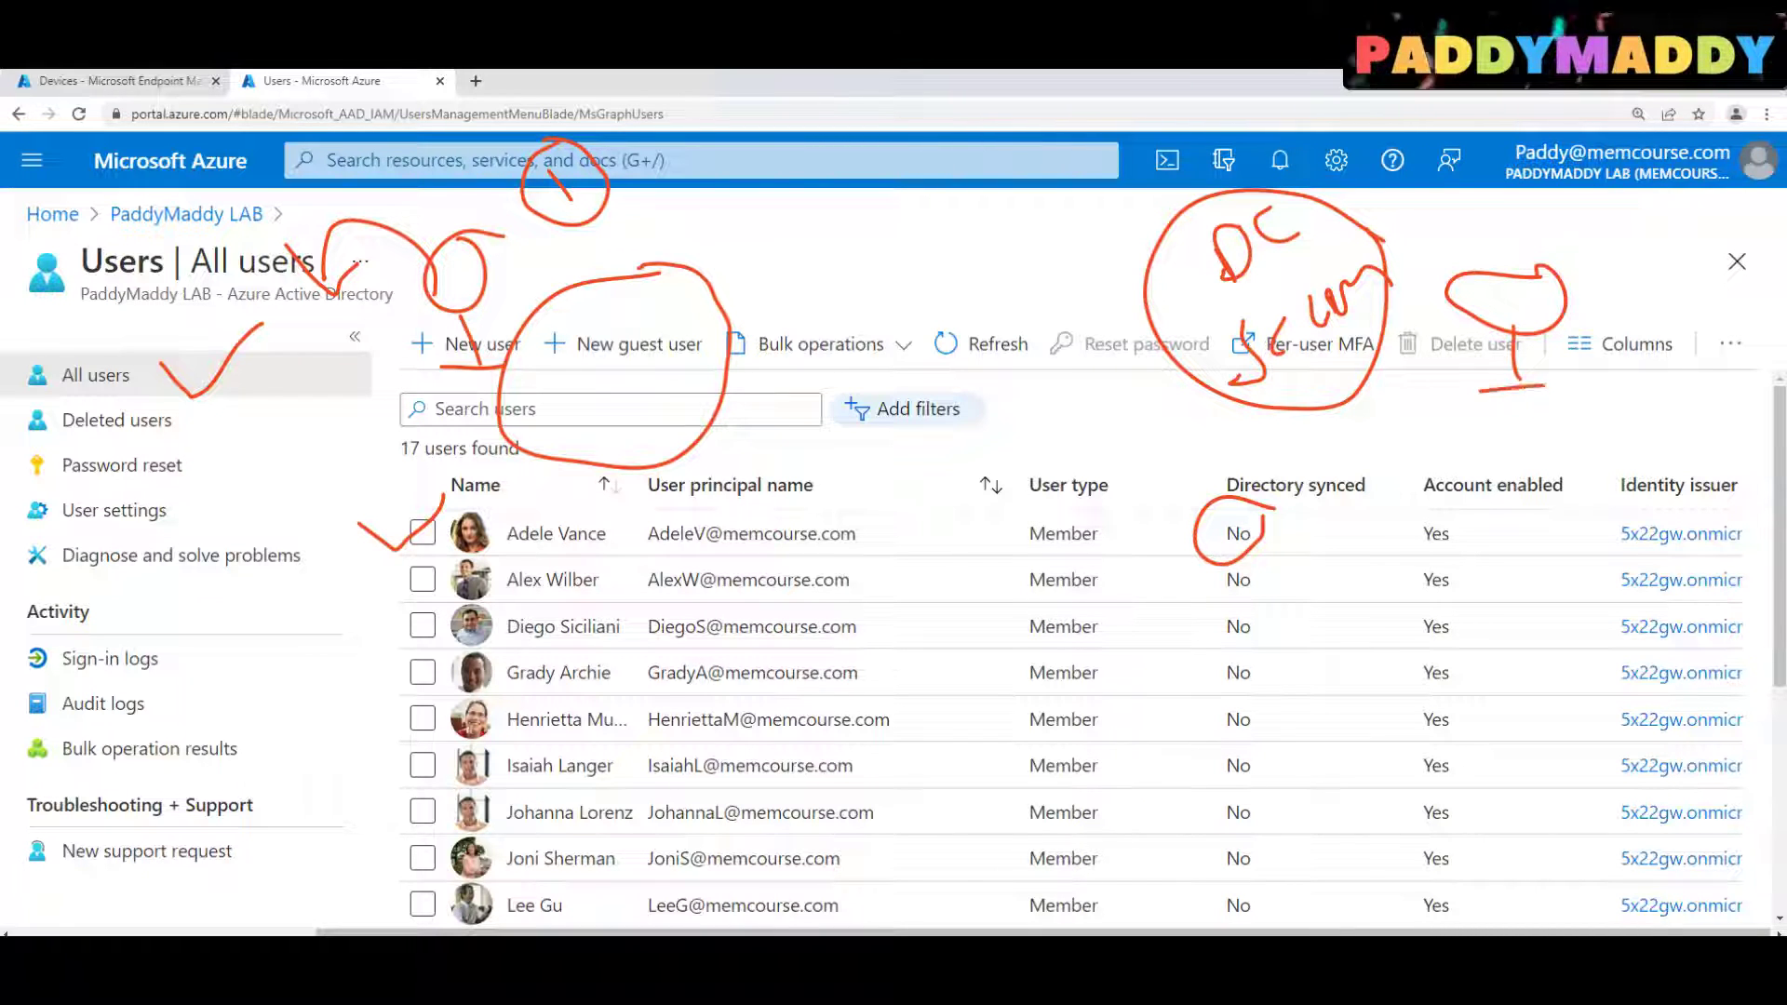
pyautogui.moveTo(1487, 272); pyautogui.dragTo(1277, 222)
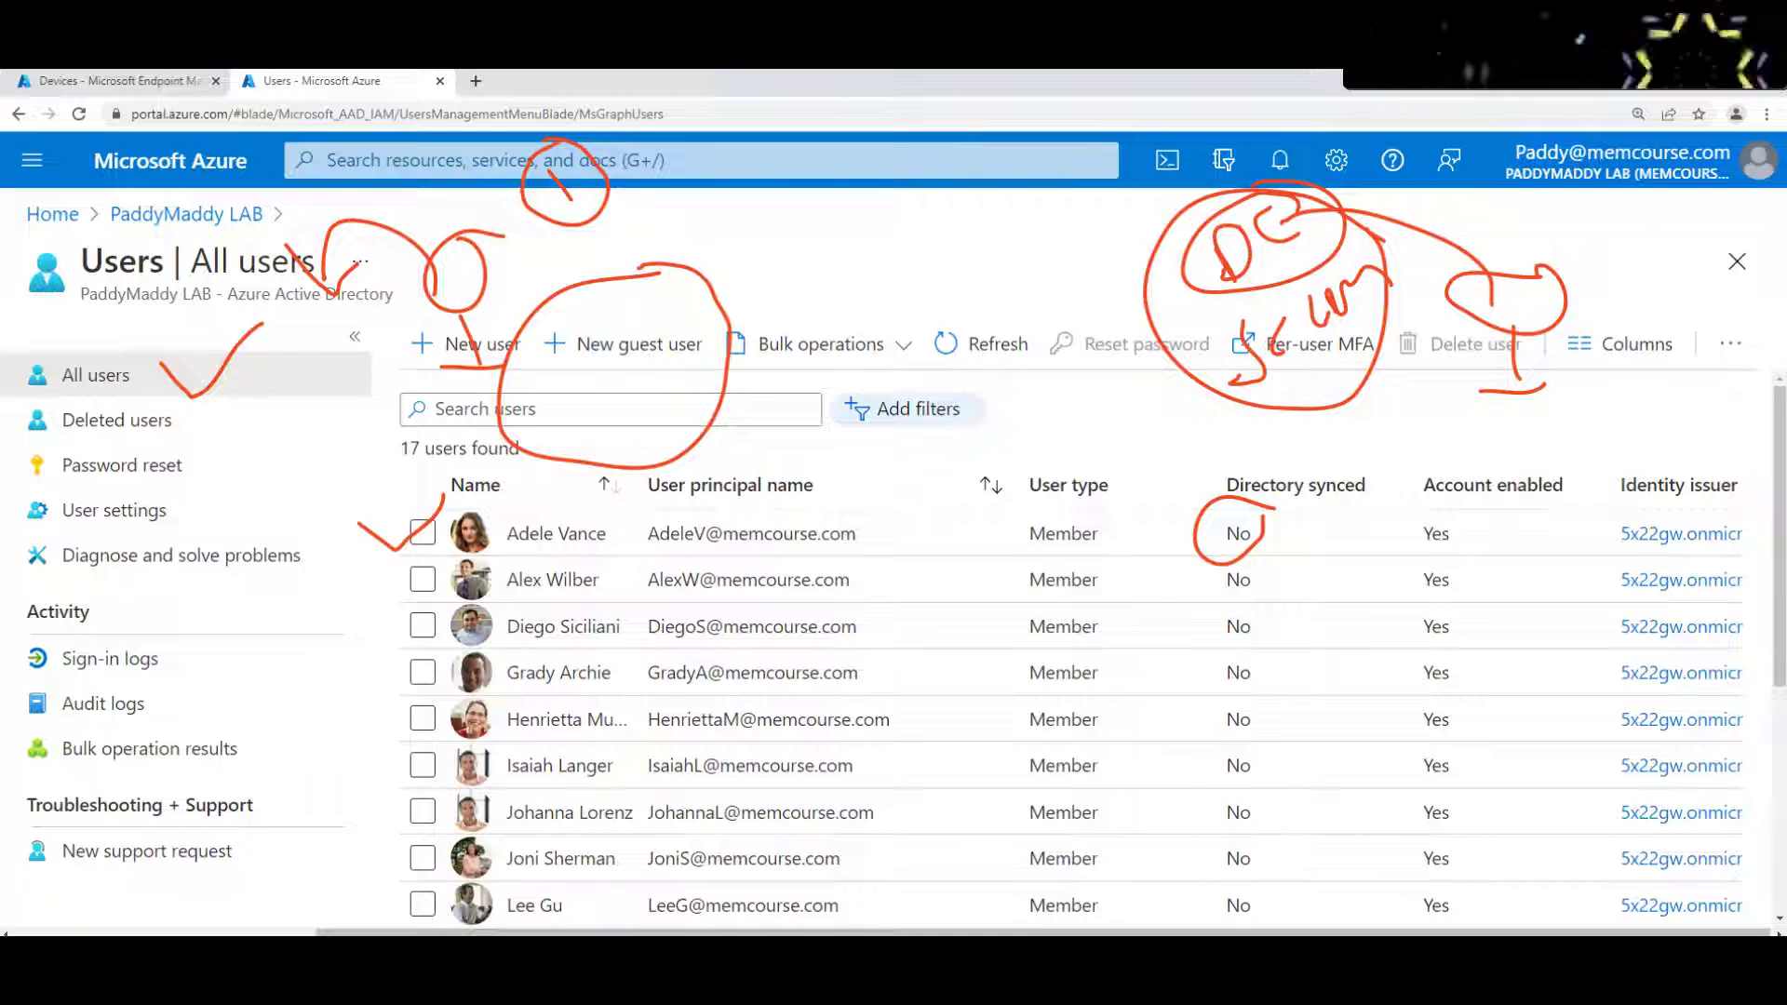
pyautogui.moveTo(1196, 186)
pyautogui.mouseDown()
pyautogui.moveTo(742, 224)
pyautogui.moveTo(683, 279)
pyautogui.mouseUp()
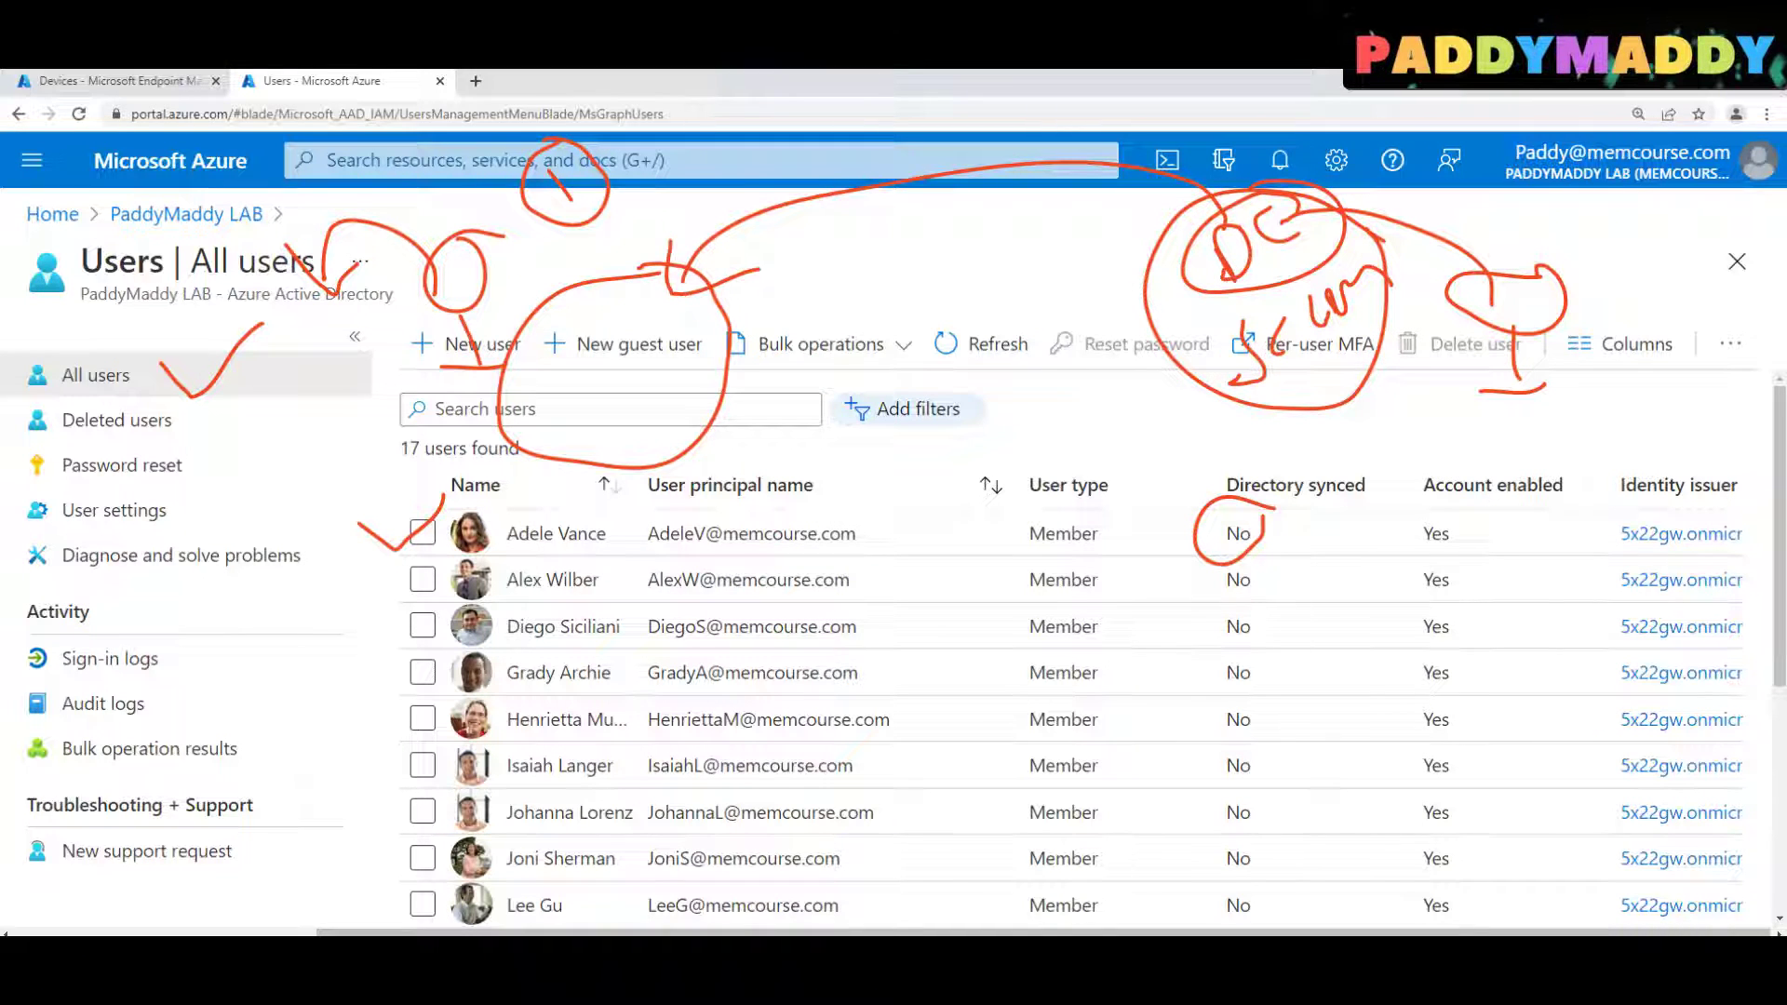
pyautogui.moveTo(51, 391); pyautogui.dragTo(70, 334)
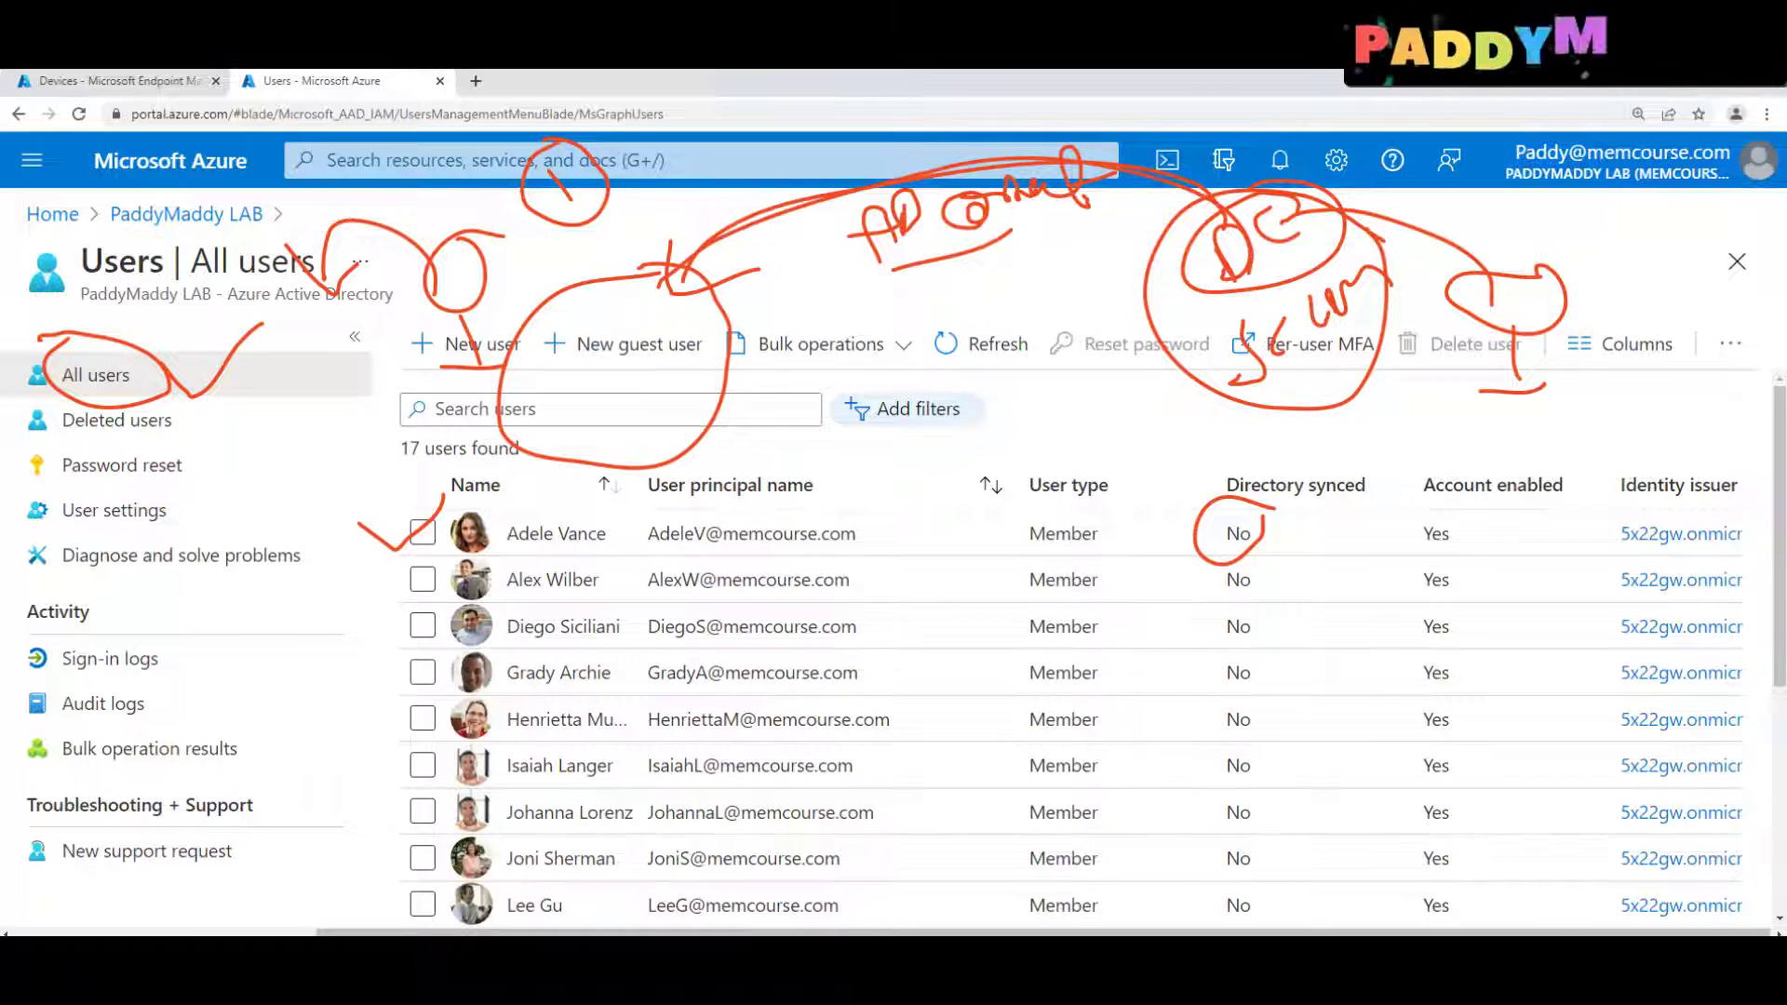
pyautogui.moveTo(708, 410)
pyautogui.mouseDown()
pyautogui.moveTo(1293, 430)
pyautogui.moveTo(1294, 410)
pyautogui.mouseUp()
pyautogui.moveTo(1205, 448); pyautogui.dragTo(1290, 410)
pyautogui.moveTo(1303, 410); pyautogui.dragTo(1317, 447)
pyautogui.moveTo(1037, 515); pyautogui.dragTo(1197, 630)
pyautogui.moveTo(1153, 511); pyautogui.dragTo(1095, 683)
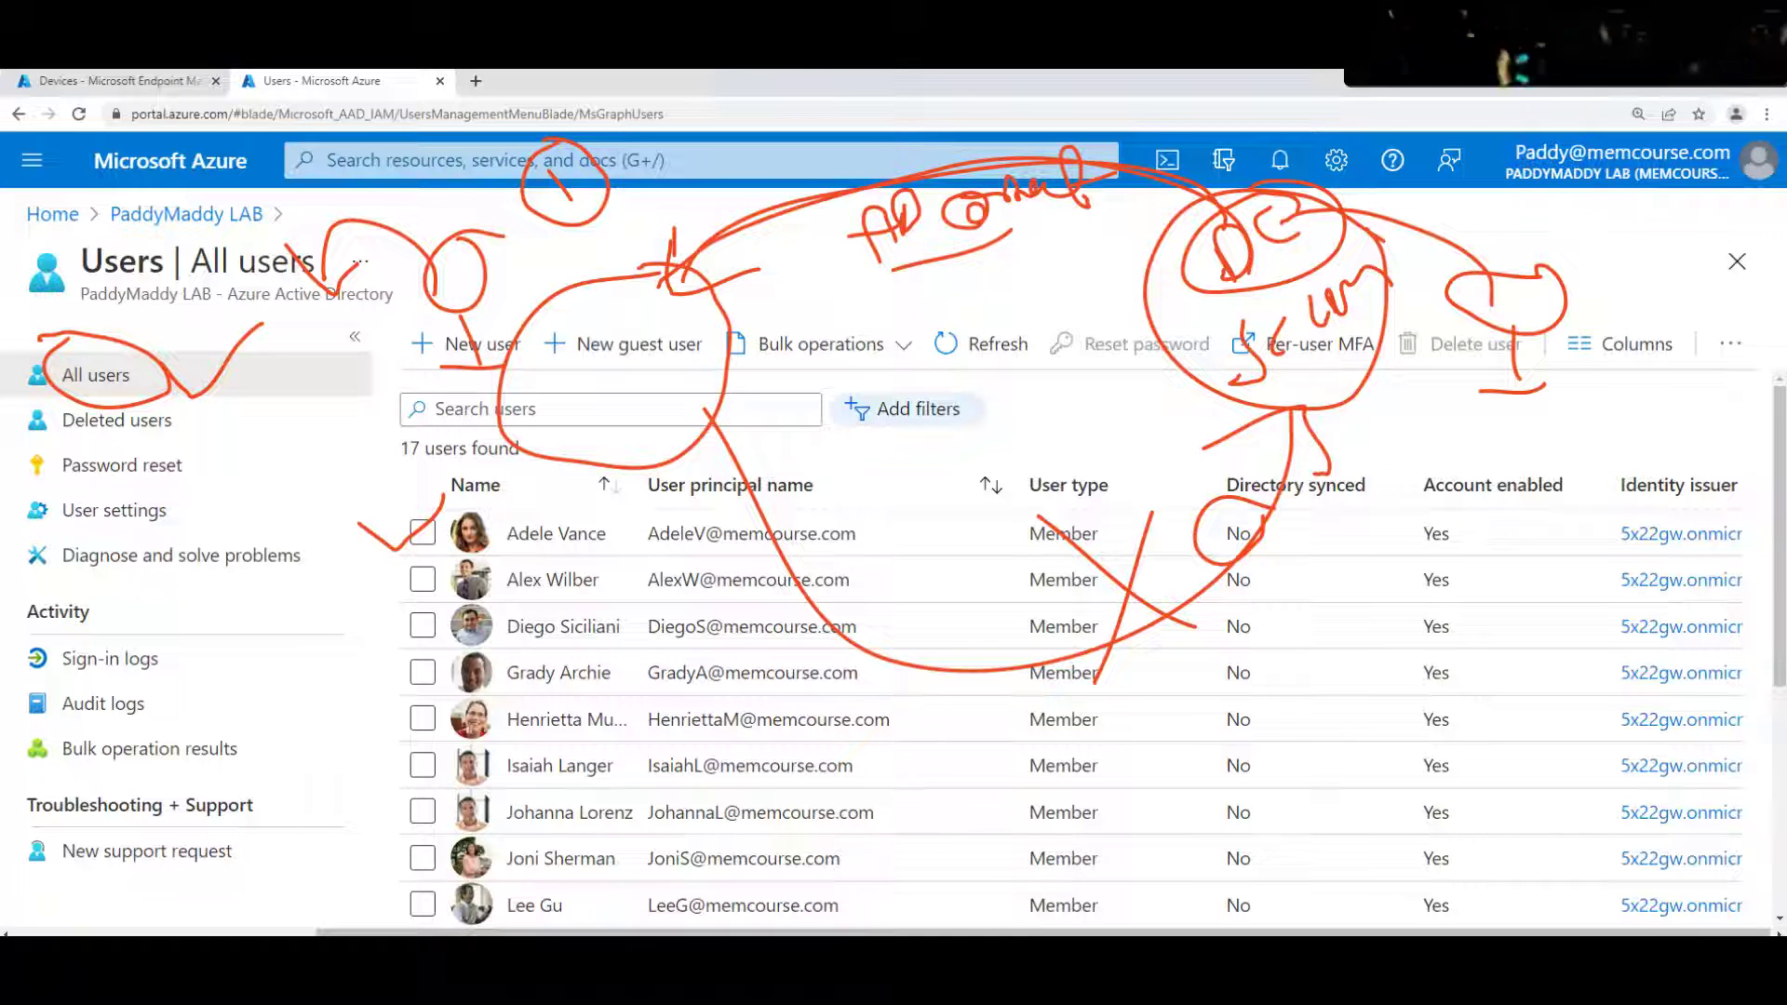
pyautogui.moveTo(619, 245)
pyautogui.mouseDown()
pyautogui.moveTo(490, 470)
pyautogui.moveTo(712, 420)
pyautogui.moveTo(724, 266)
pyautogui.moveTo(516, 303)
pyautogui.moveTo(531, 484)
pyautogui.moveTo(758, 372)
pyautogui.moveTo(622, 221)
pyautogui.mouseUp()
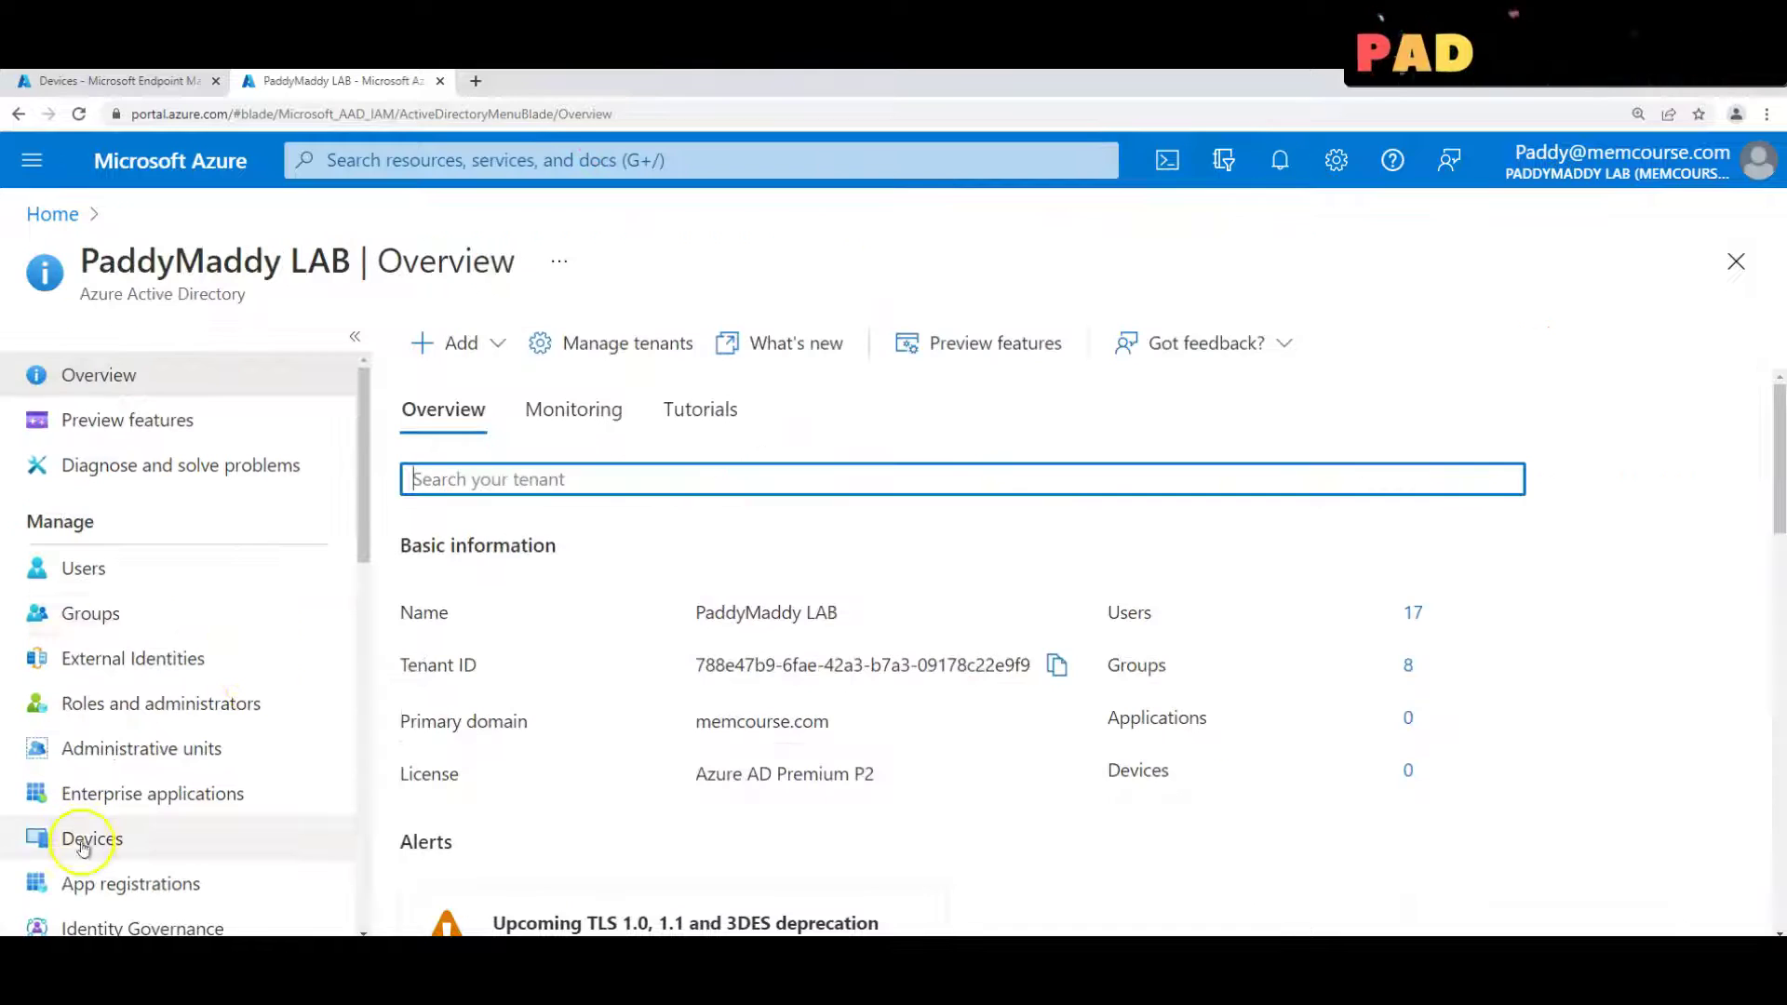
# Open the directory's All devices list and scroll across its columns, showing 0 devices
pyautogui.click(81, 840)
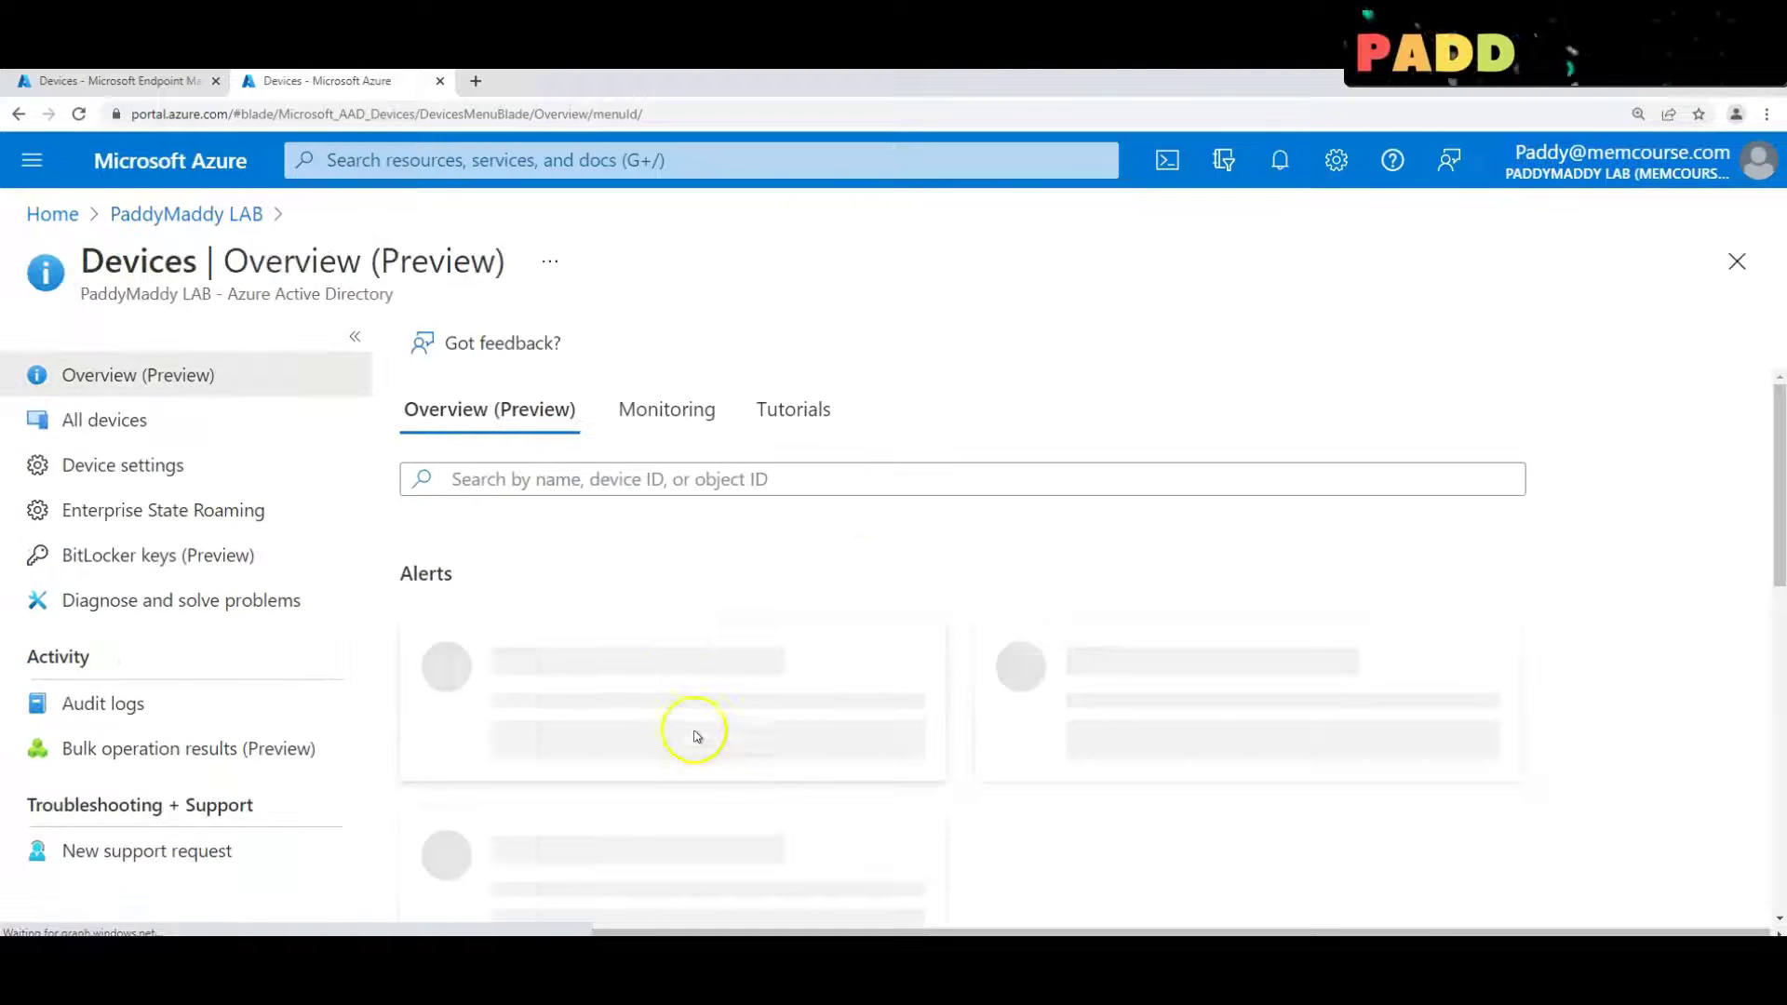
pyautogui.click(88, 430)
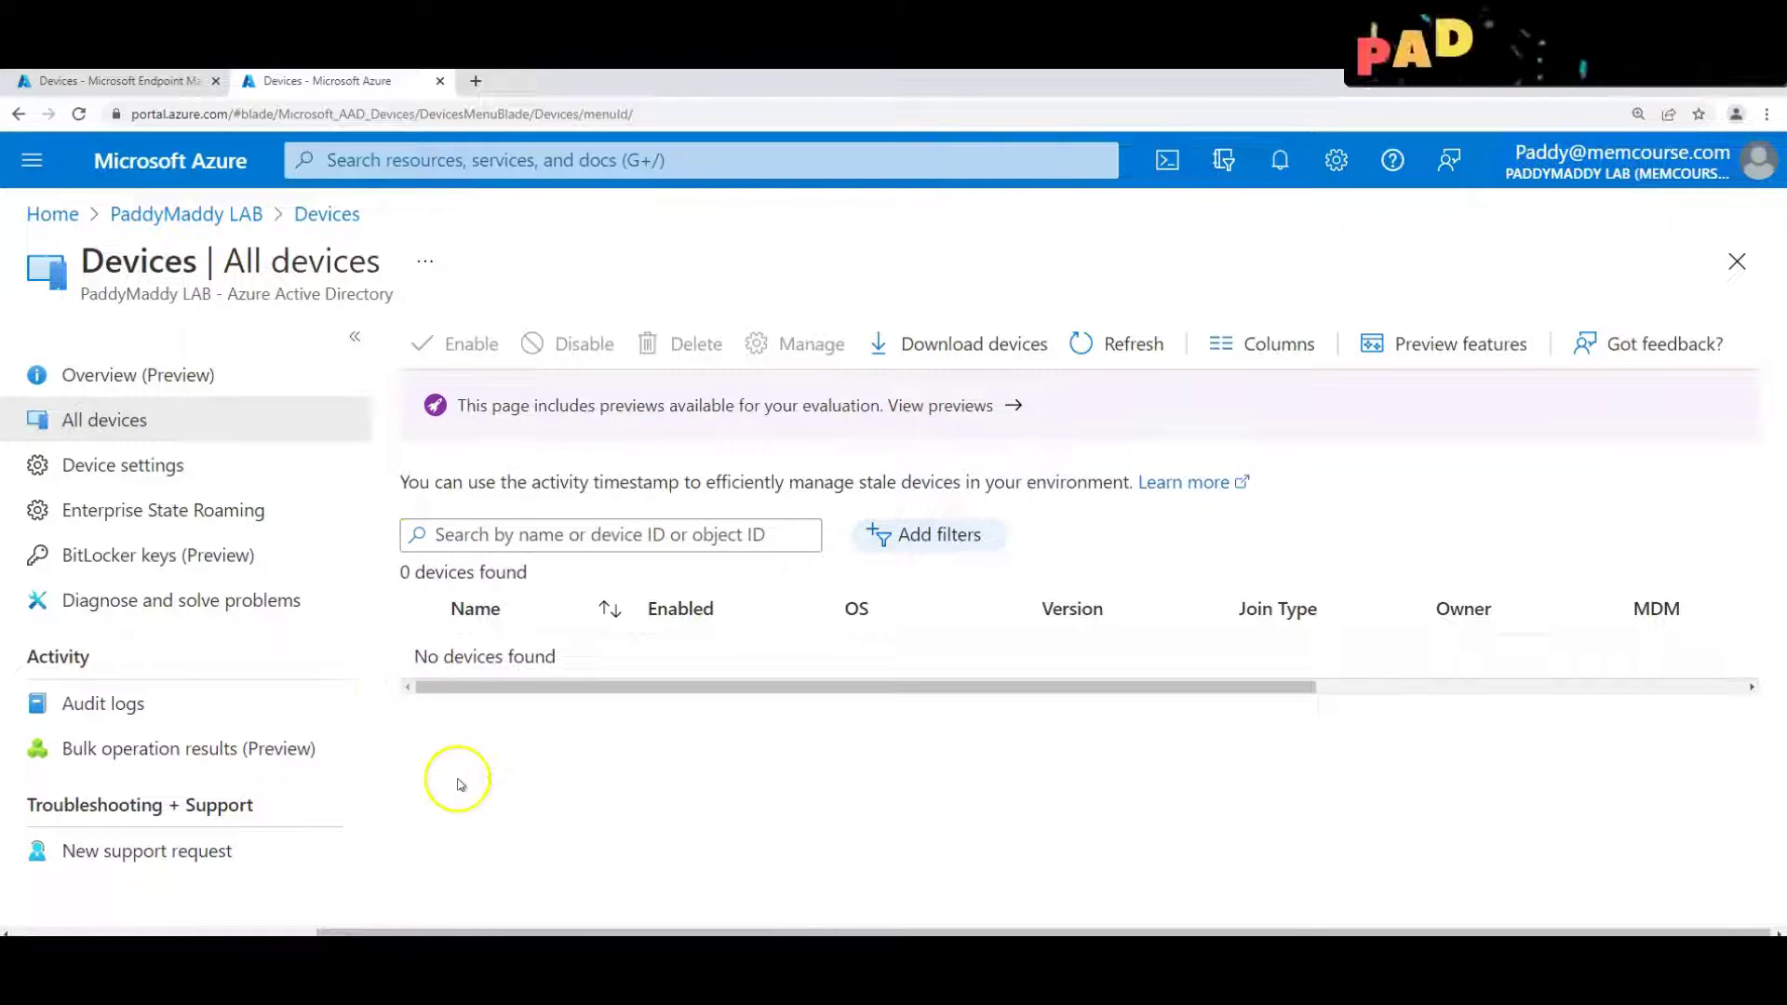
pyautogui.moveTo(1160, 678); pyautogui.dragTo(1458, 677)
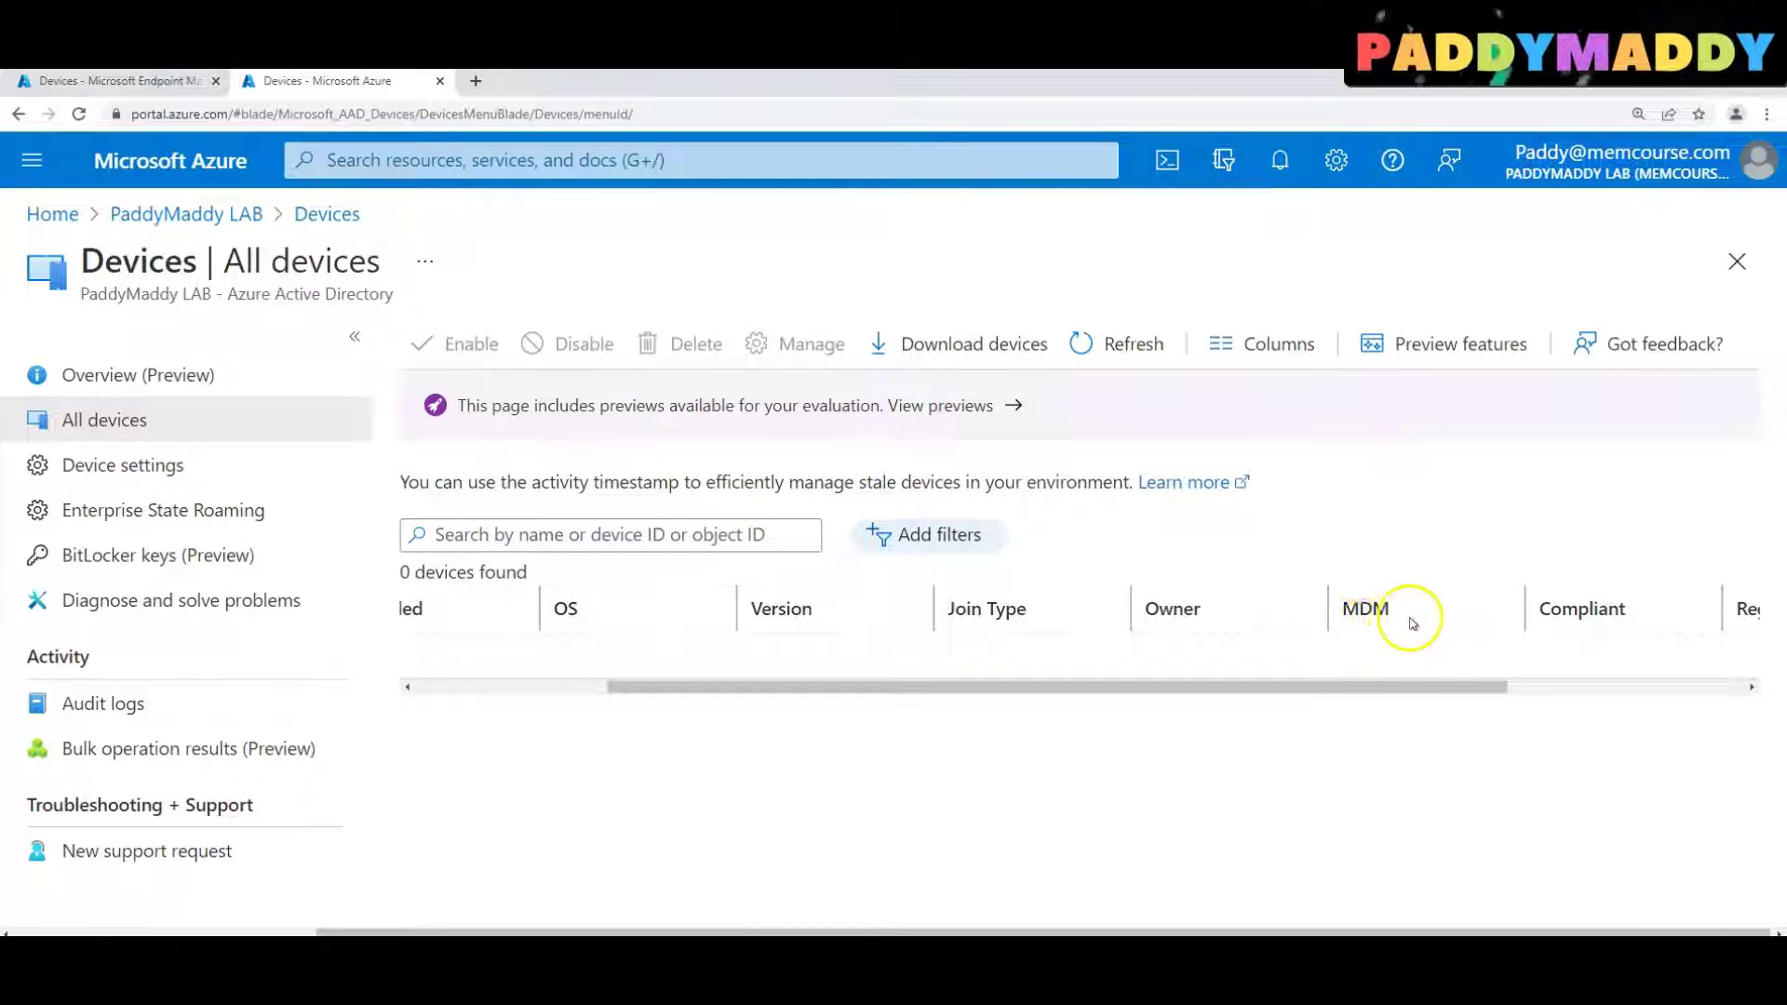
pyautogui.moveTo(1411, 698); pyautogui.dragTo(1583, 687)
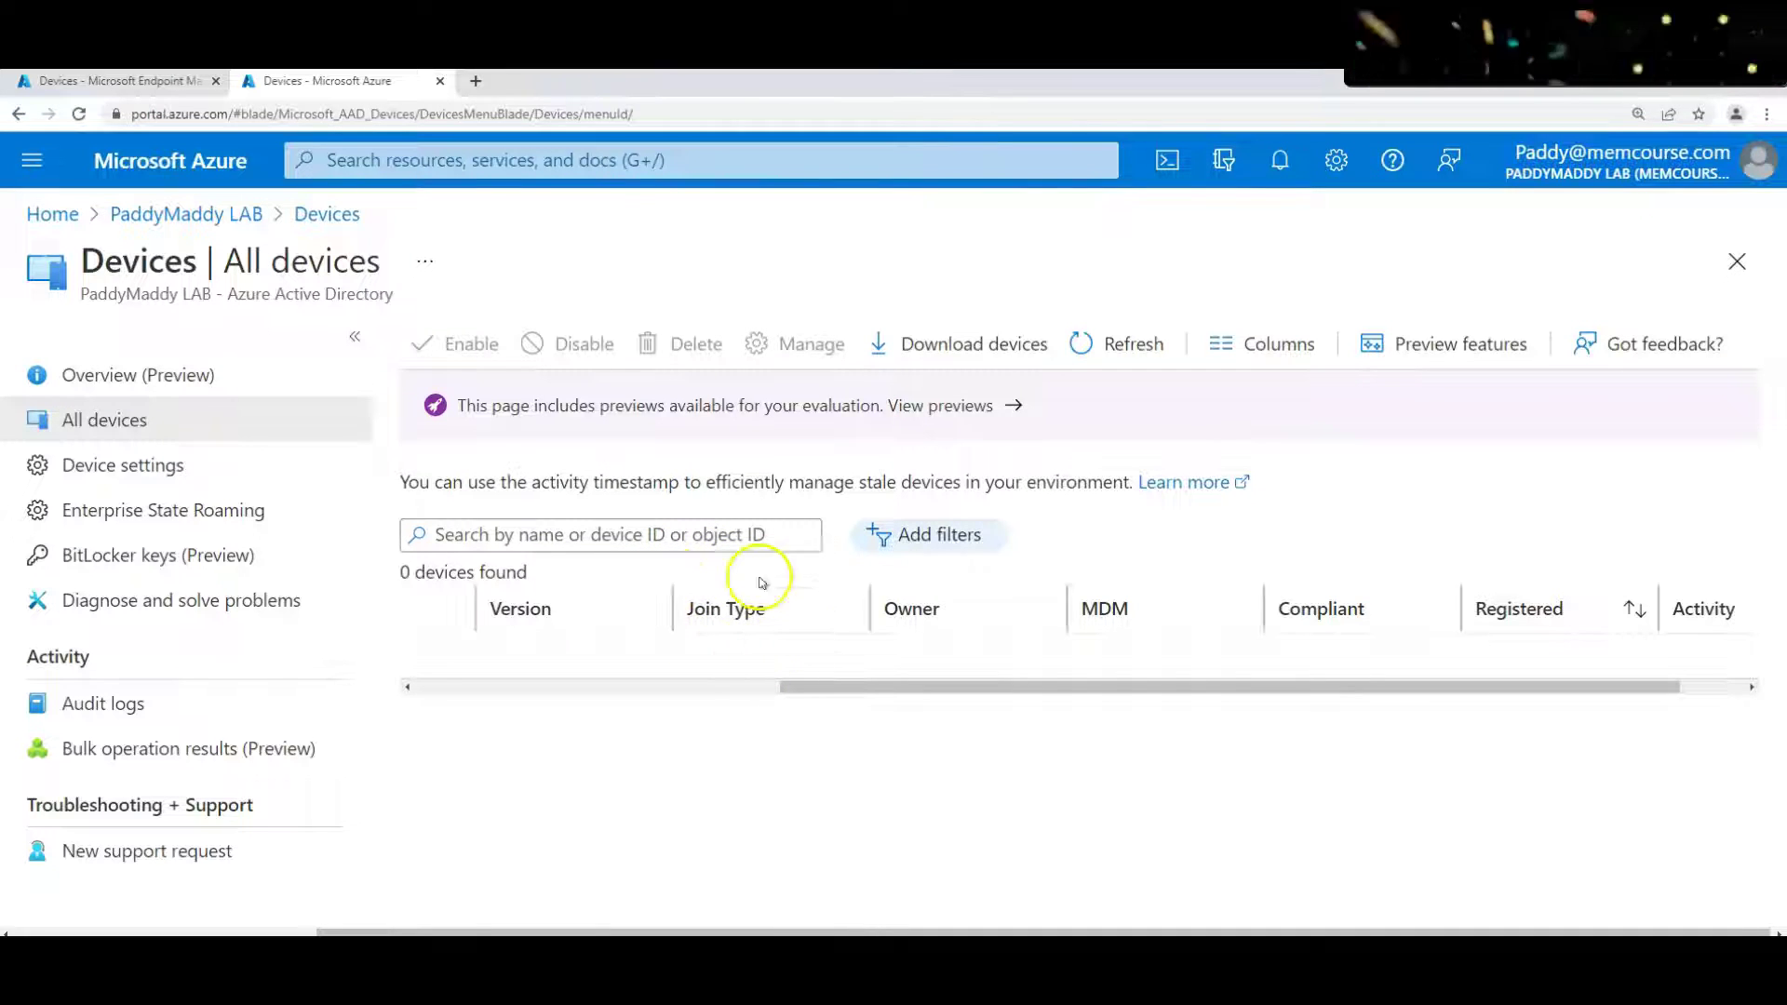
pyautogui.moveTo(856, 689); pyautogui.dragTo(399, 686)
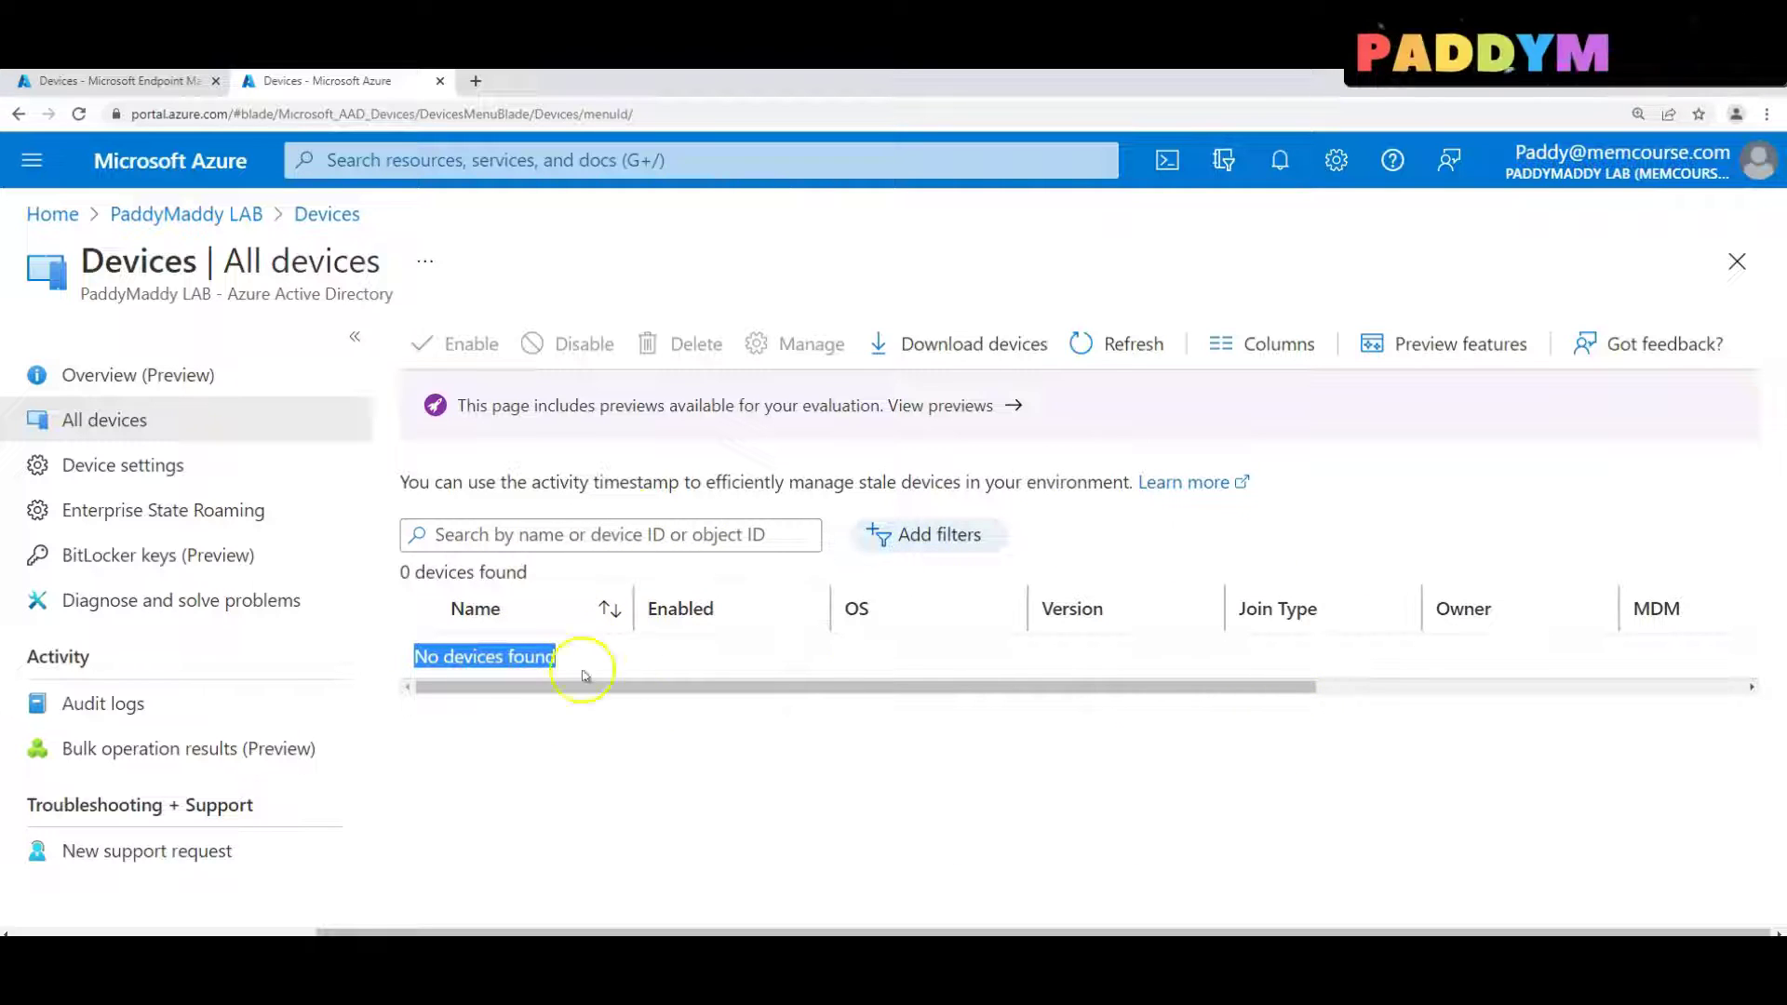
pyautogui.moveTo(826, 688); pyautogui.dragTo(1352, 693)
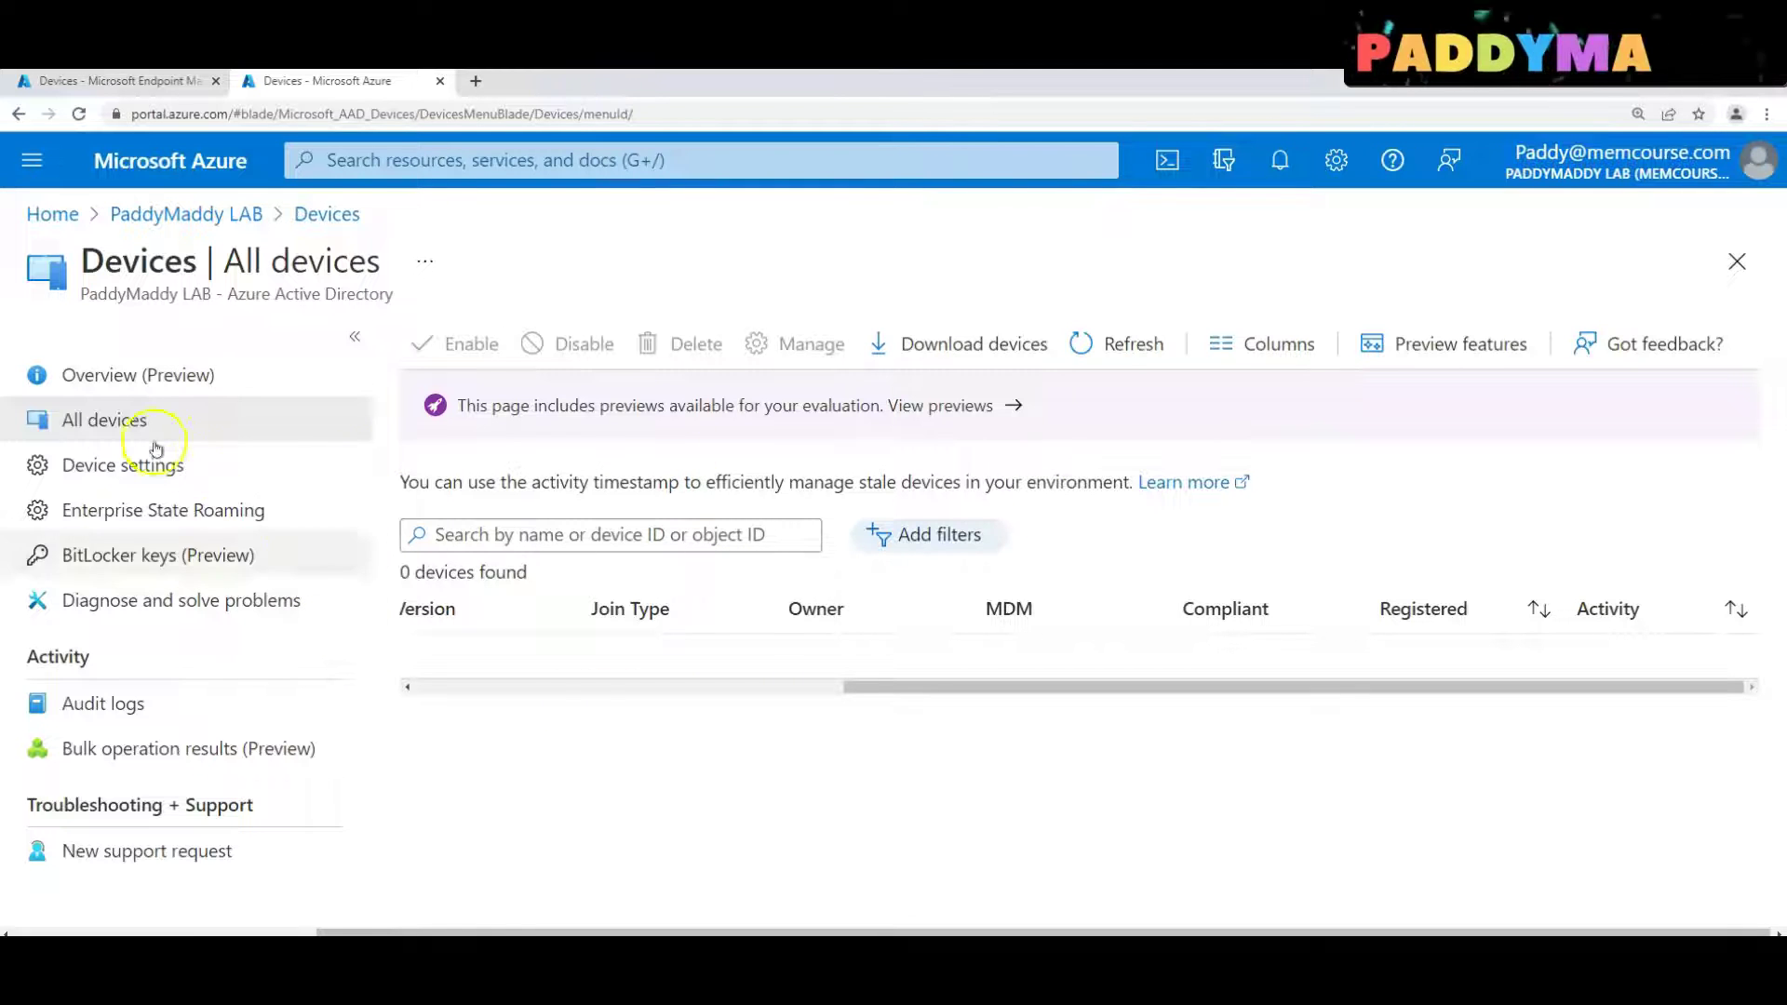
# Go from the directory Overview to Company branding and start configuring it
pyautogui.click(197, 213)
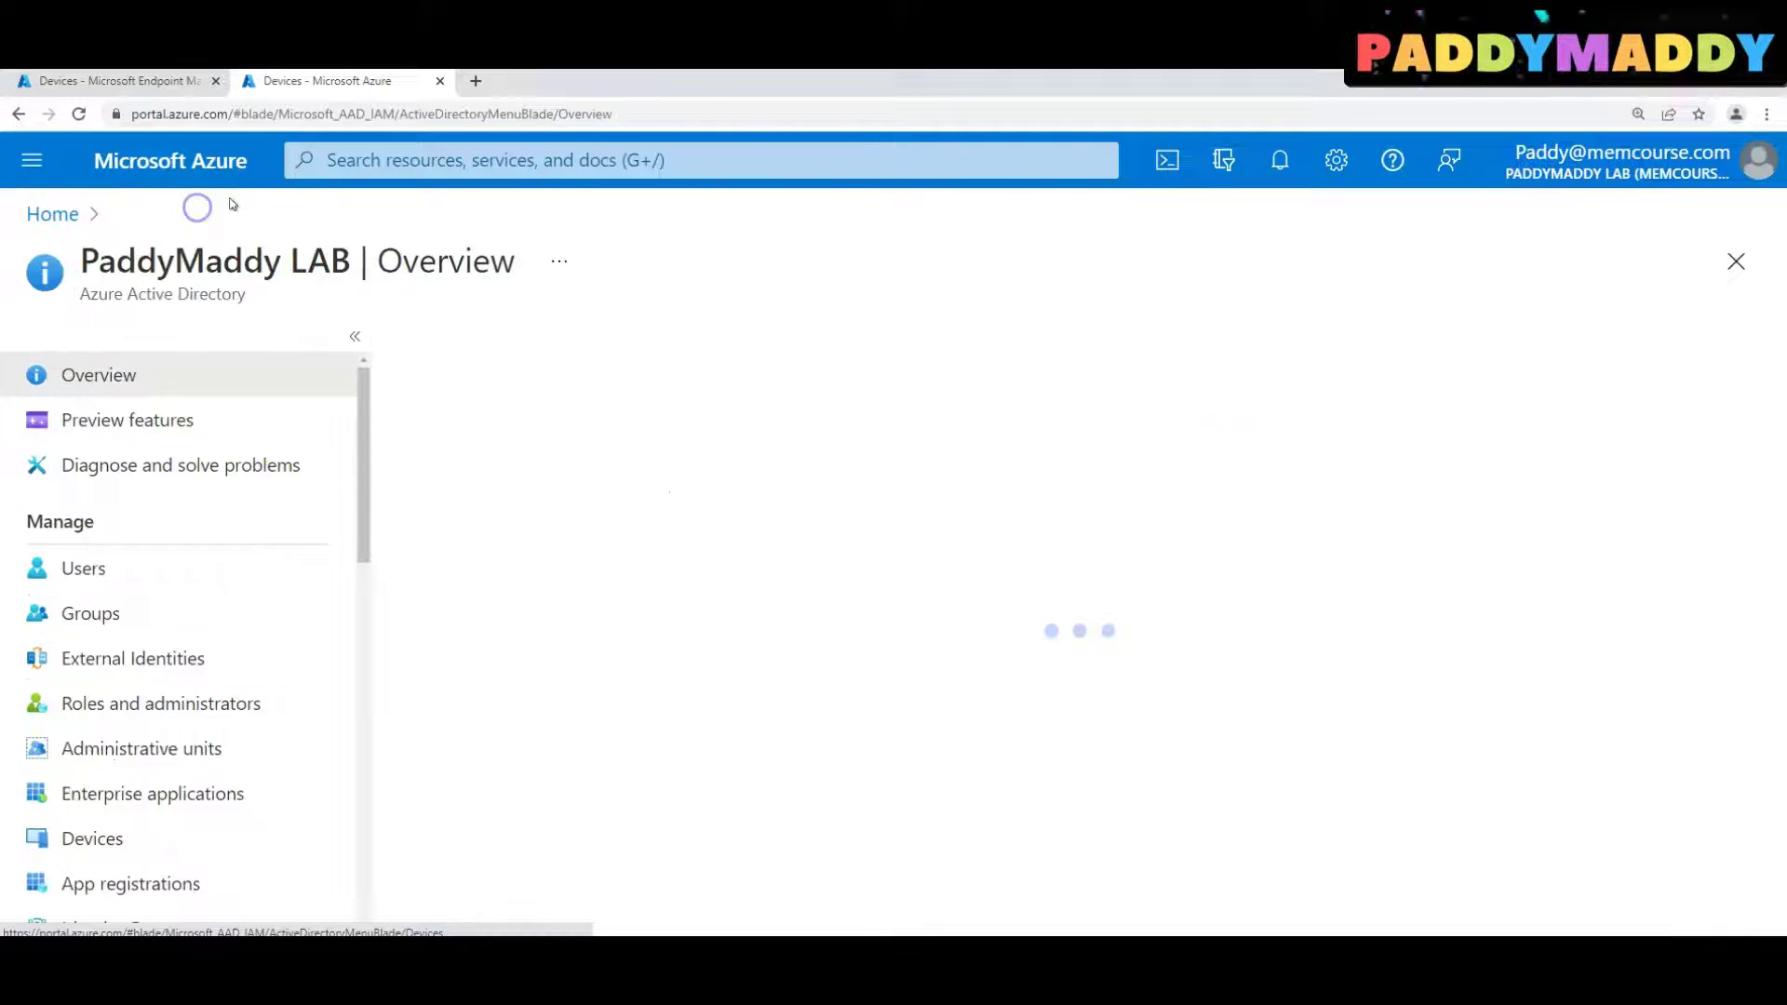
pyautogui.scroll(-4, 307, 465)
pyautogui.scroll(-3, 139, 652)
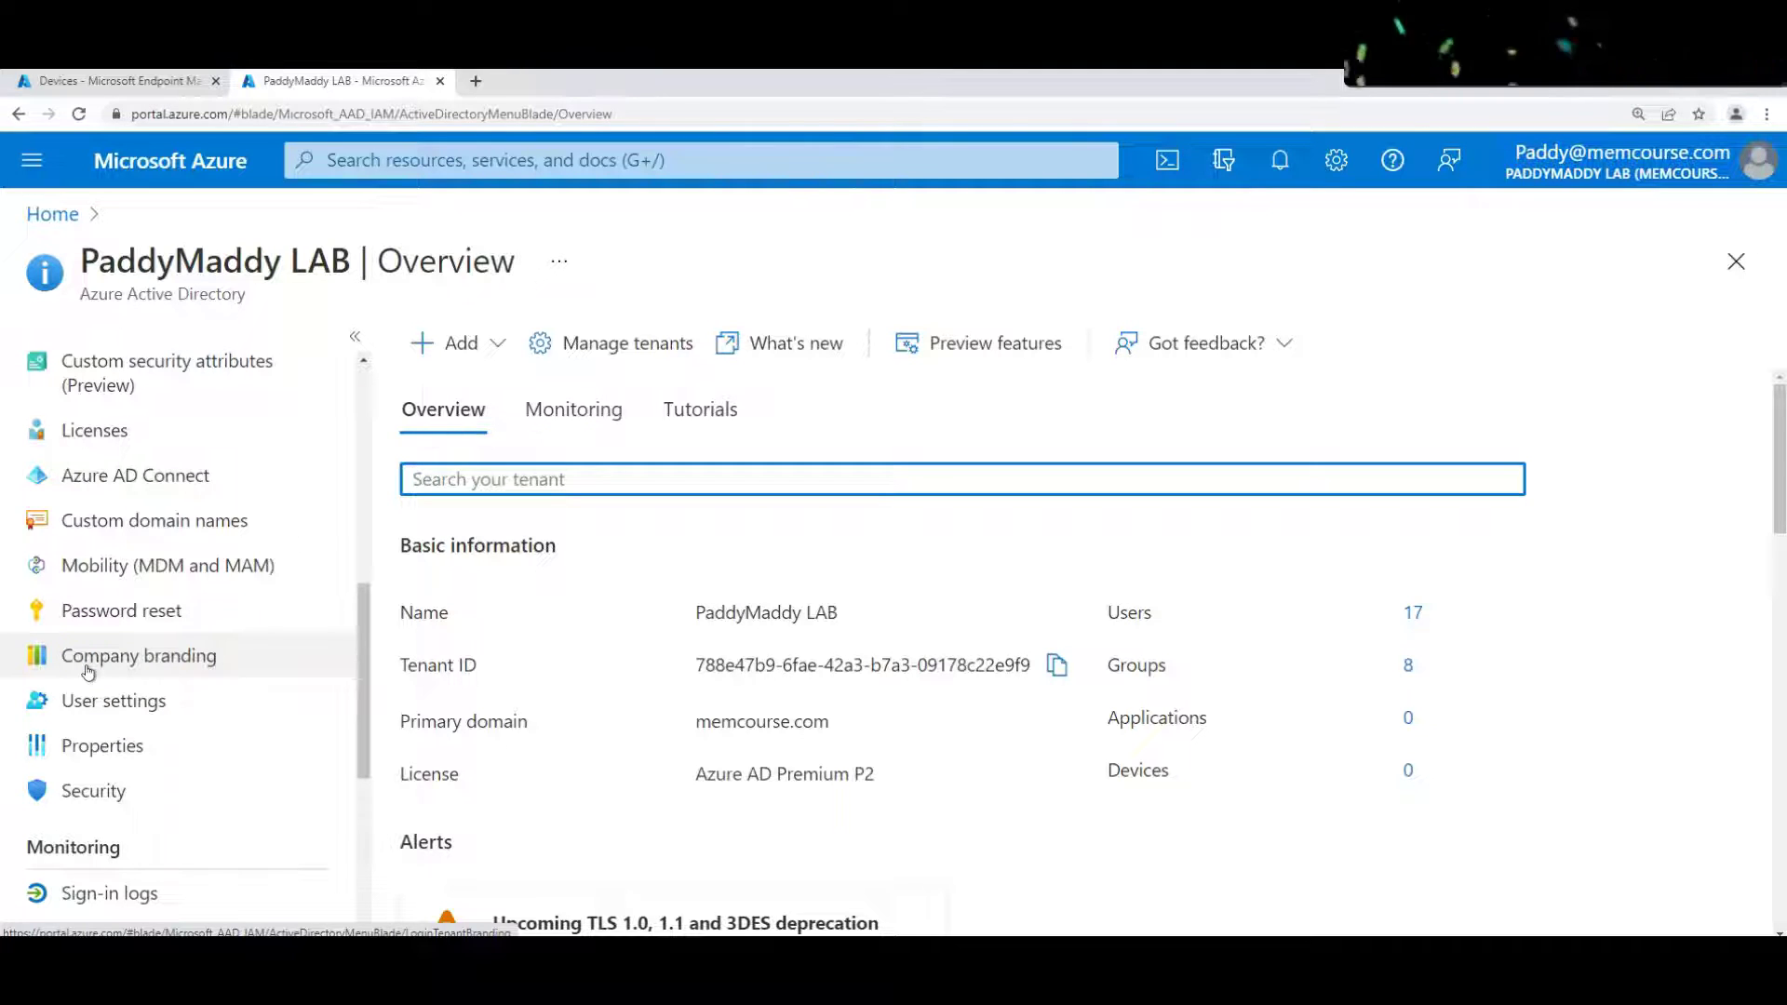
pyautogui.click(89, 672)
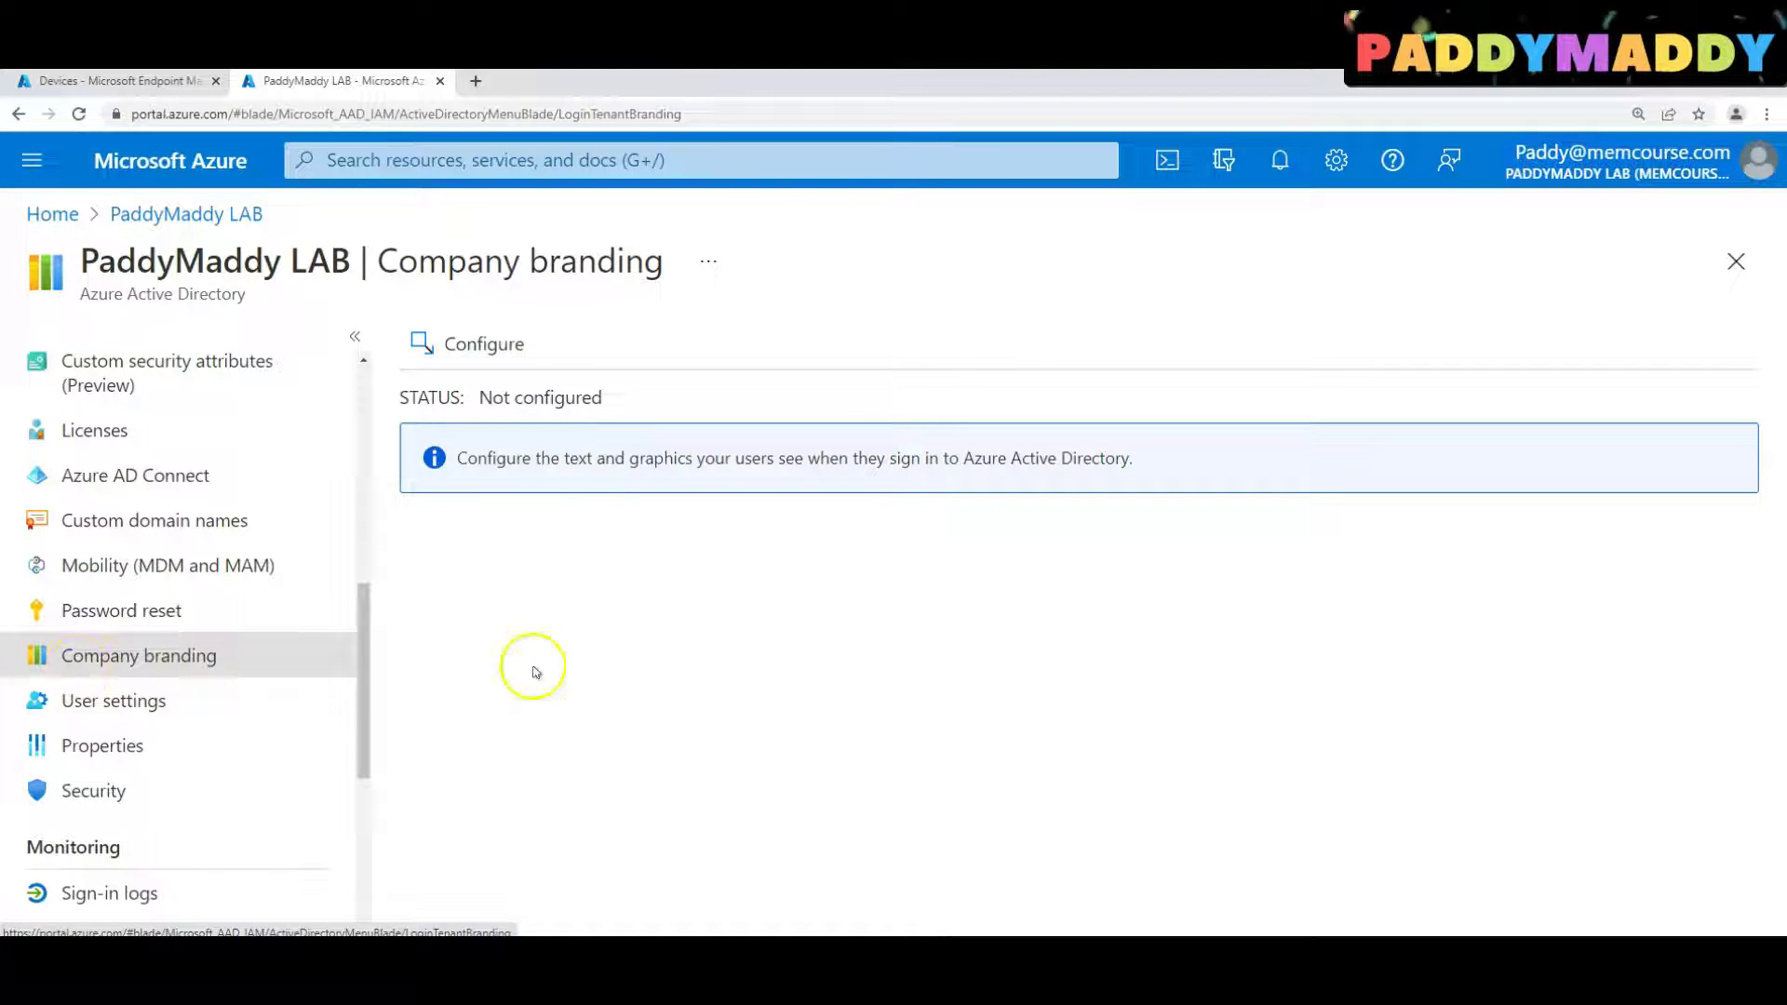
pyautogui.click(478, 344)
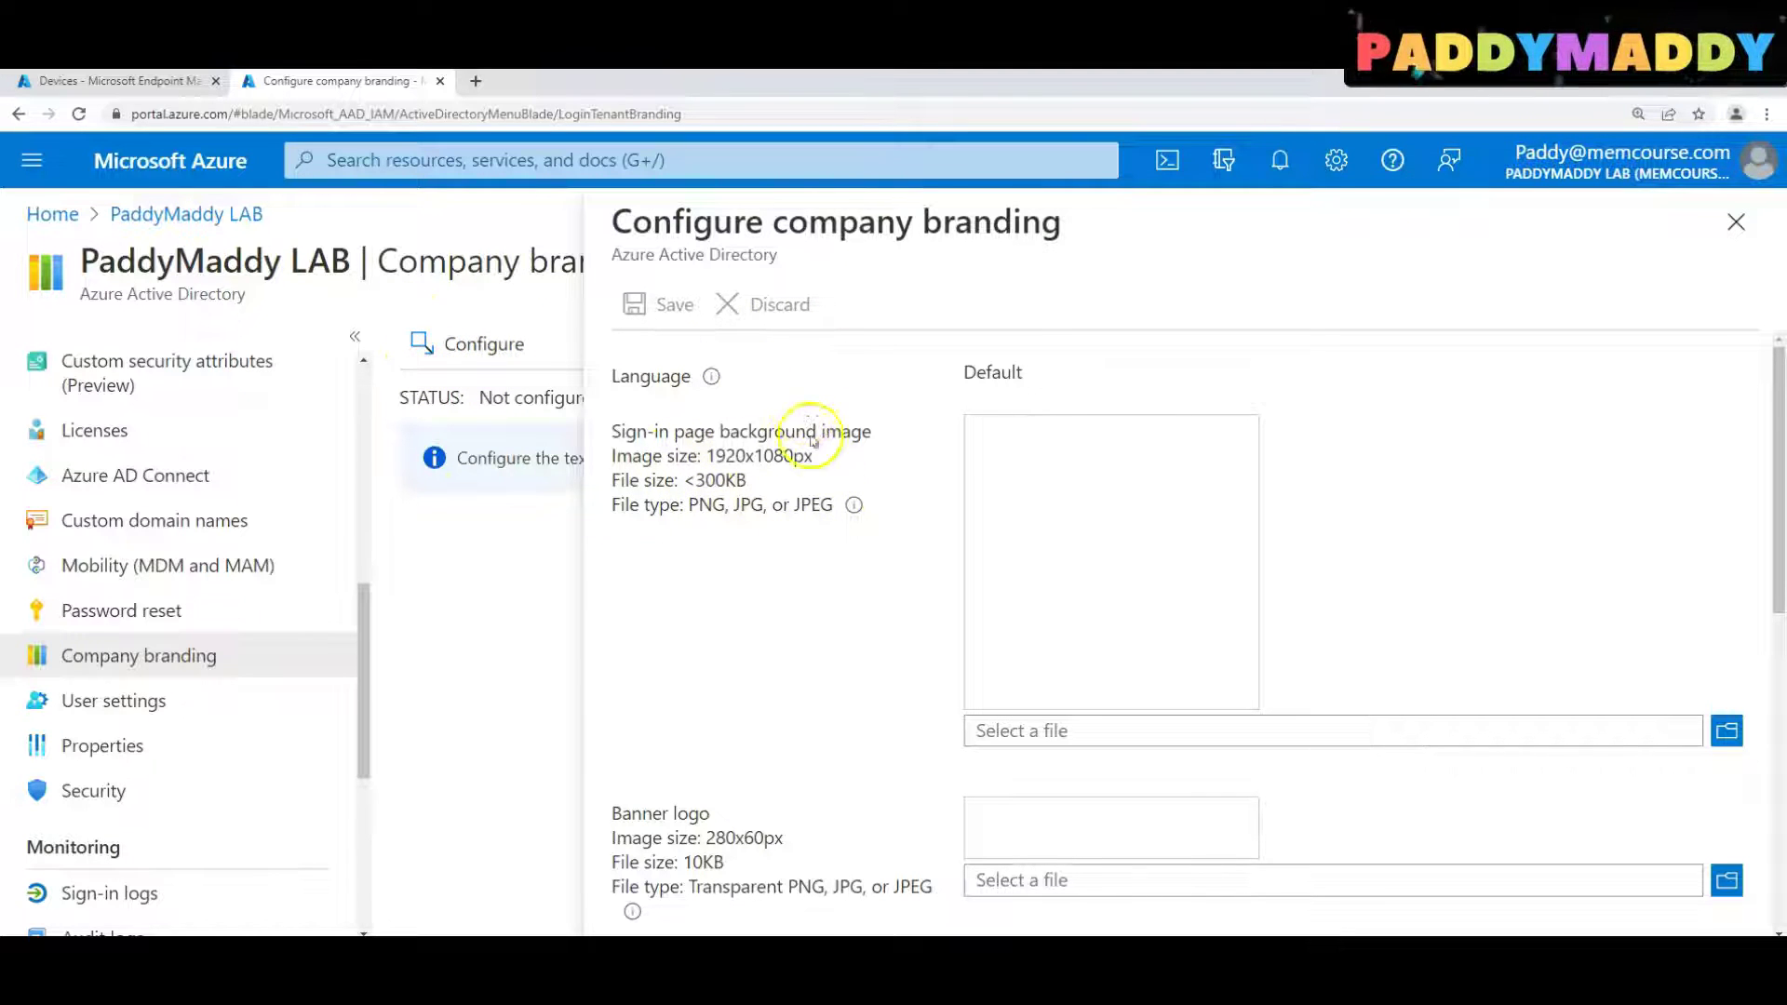
# Upload the sign-in page background image from C:\Intune\Logos
pyautogui.click(1727, 730)
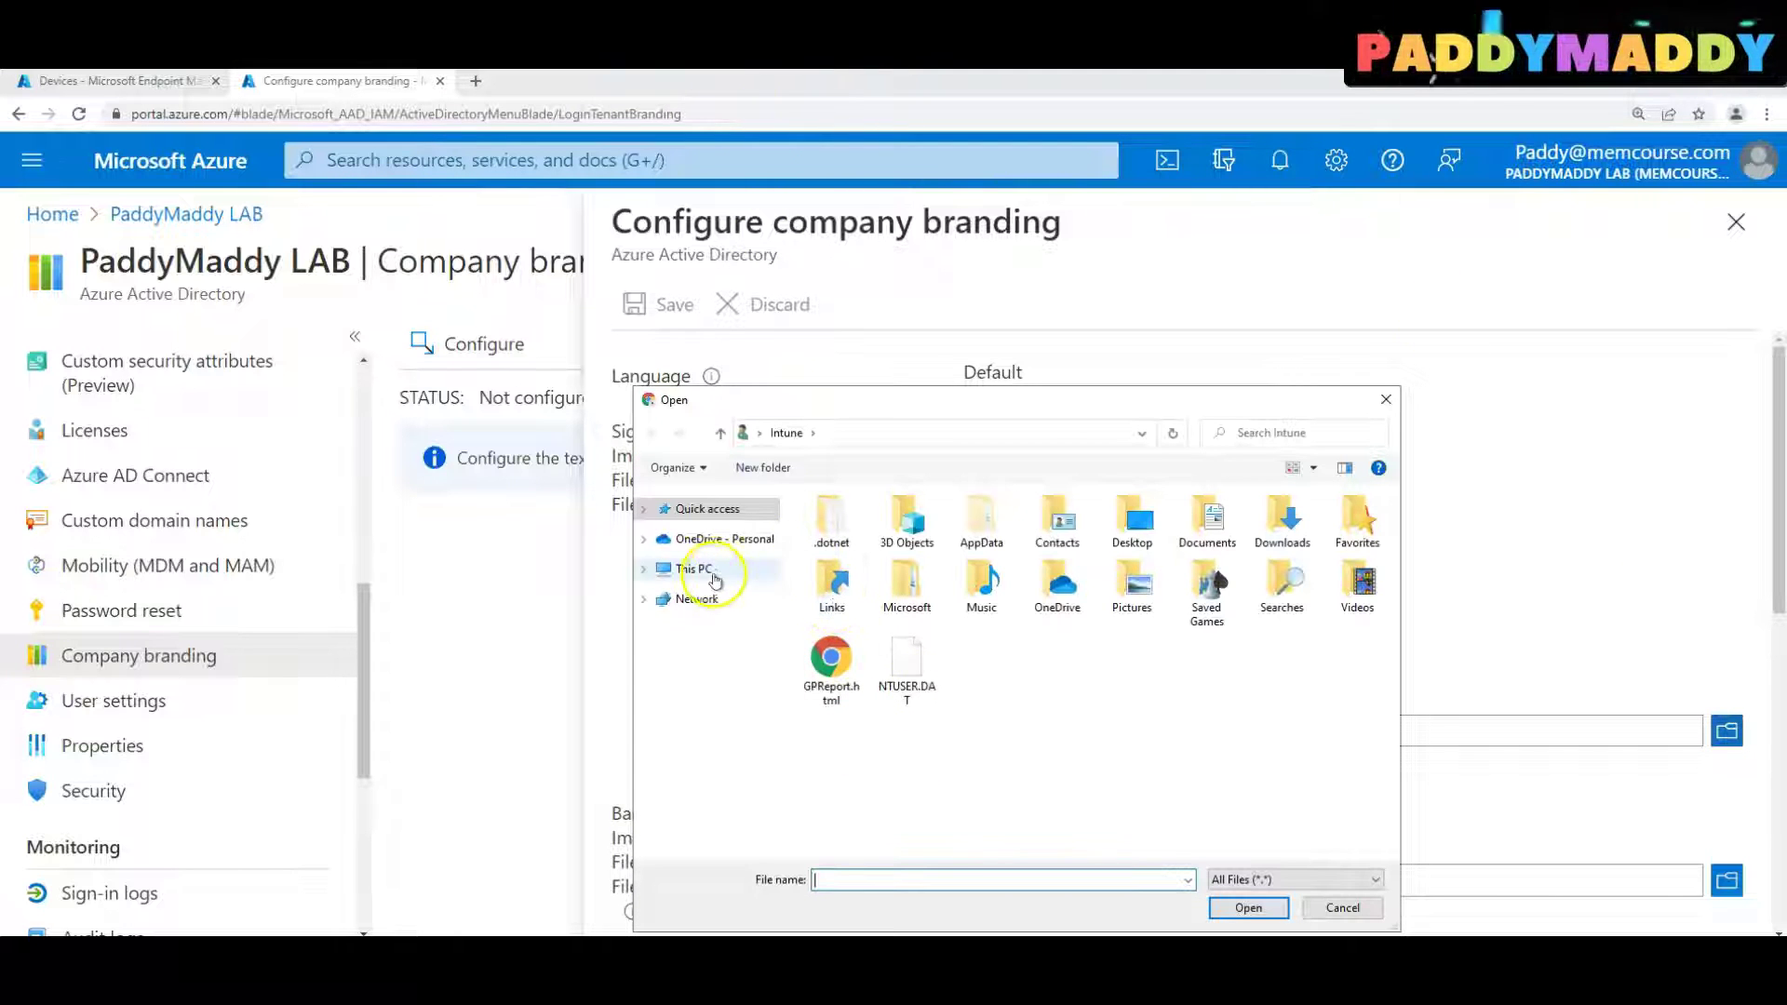
pyautogui.click(708, 570)
pyautogui.doubleClick(1091, 771)
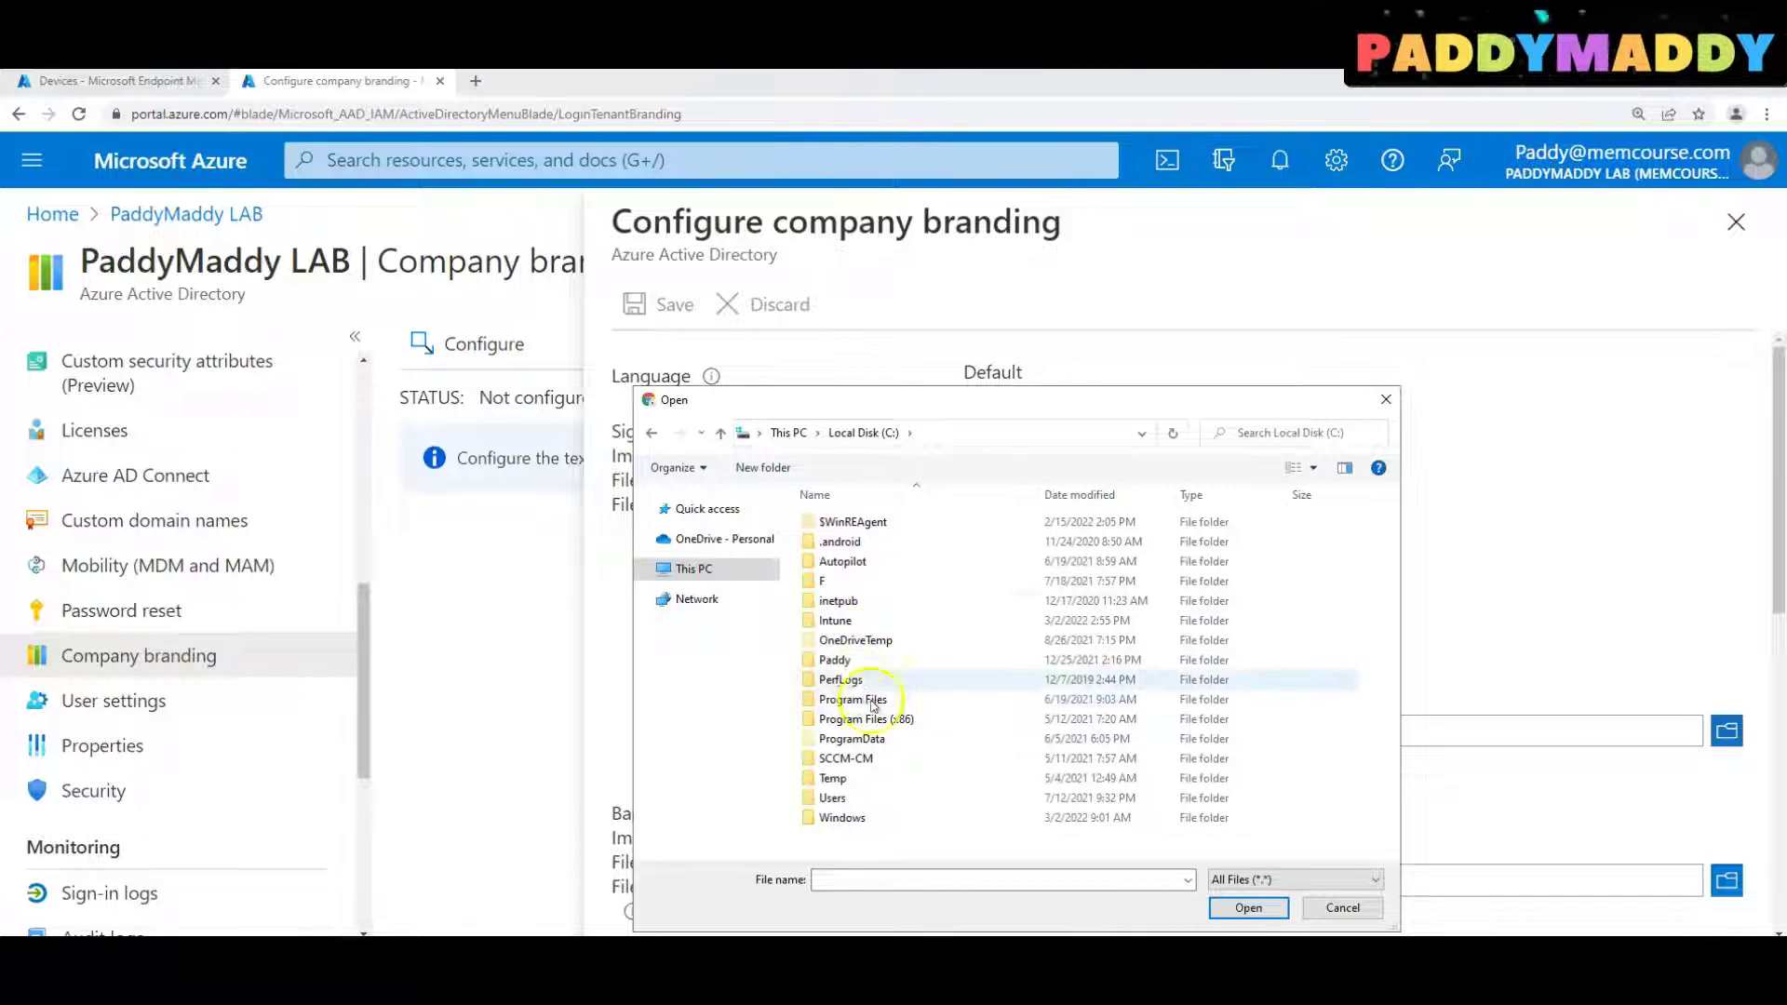
pyautogui.doubleClick(838, 621)
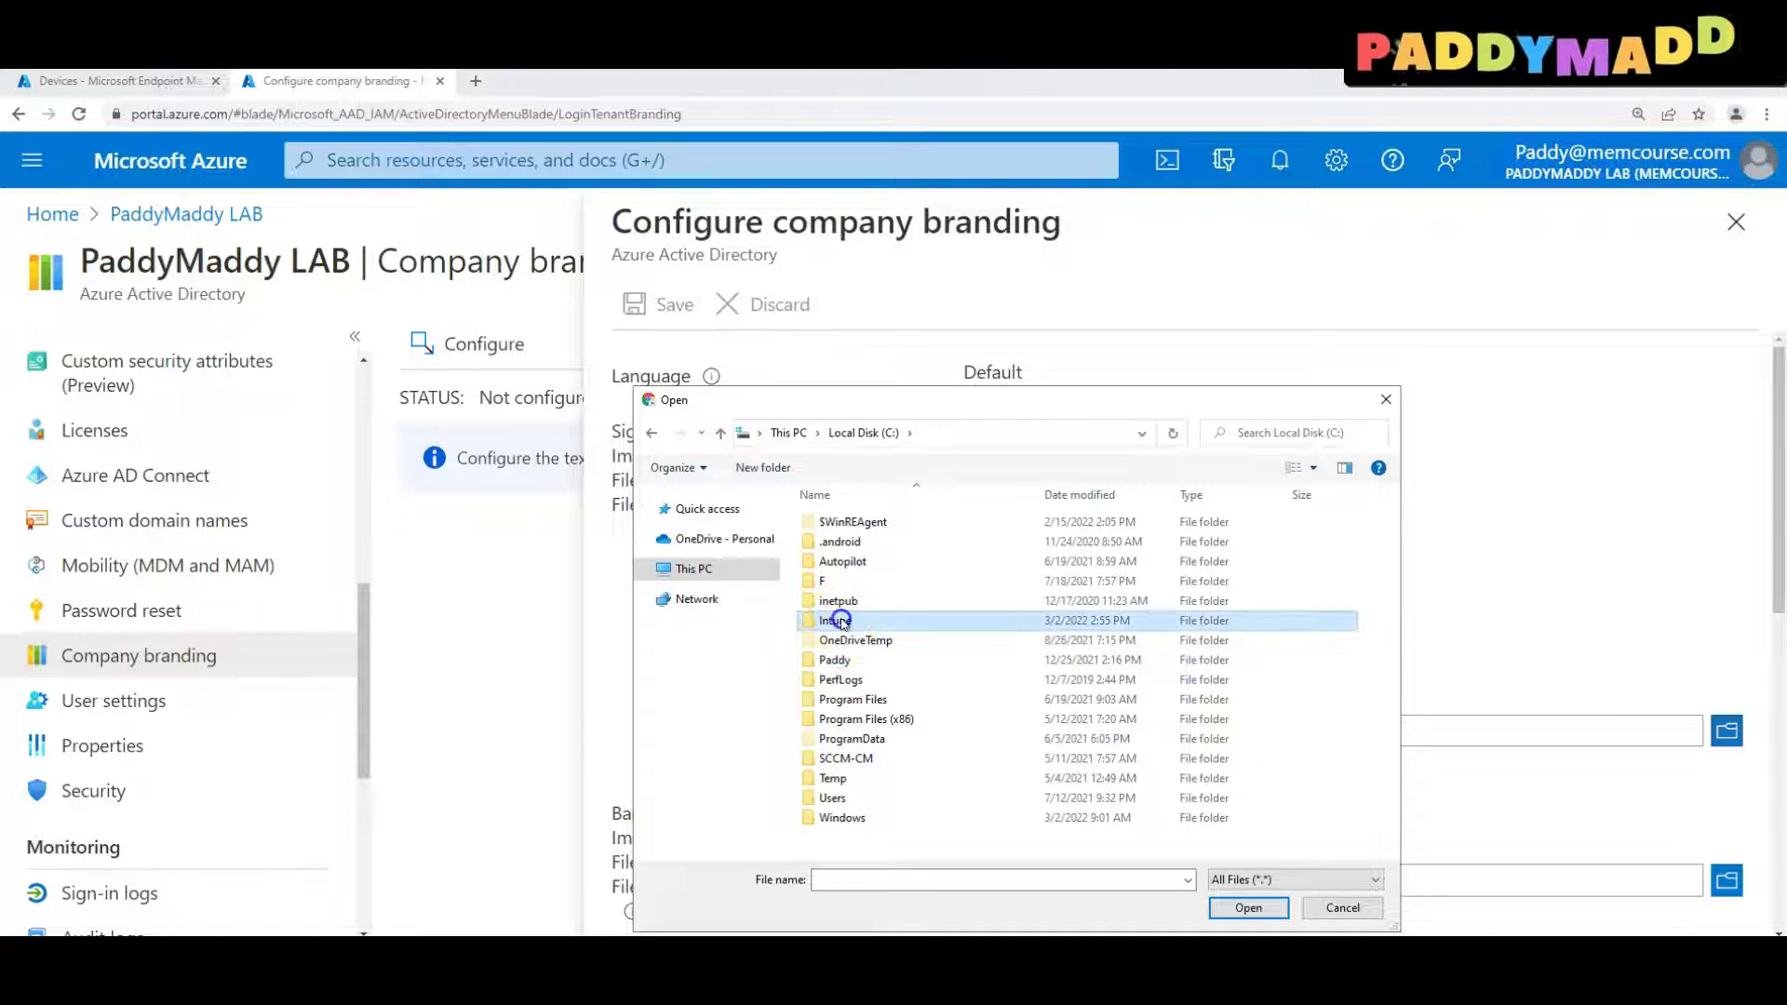
pyautogui.click(834, 602)
pyautogui.doubleClick(835, 602)
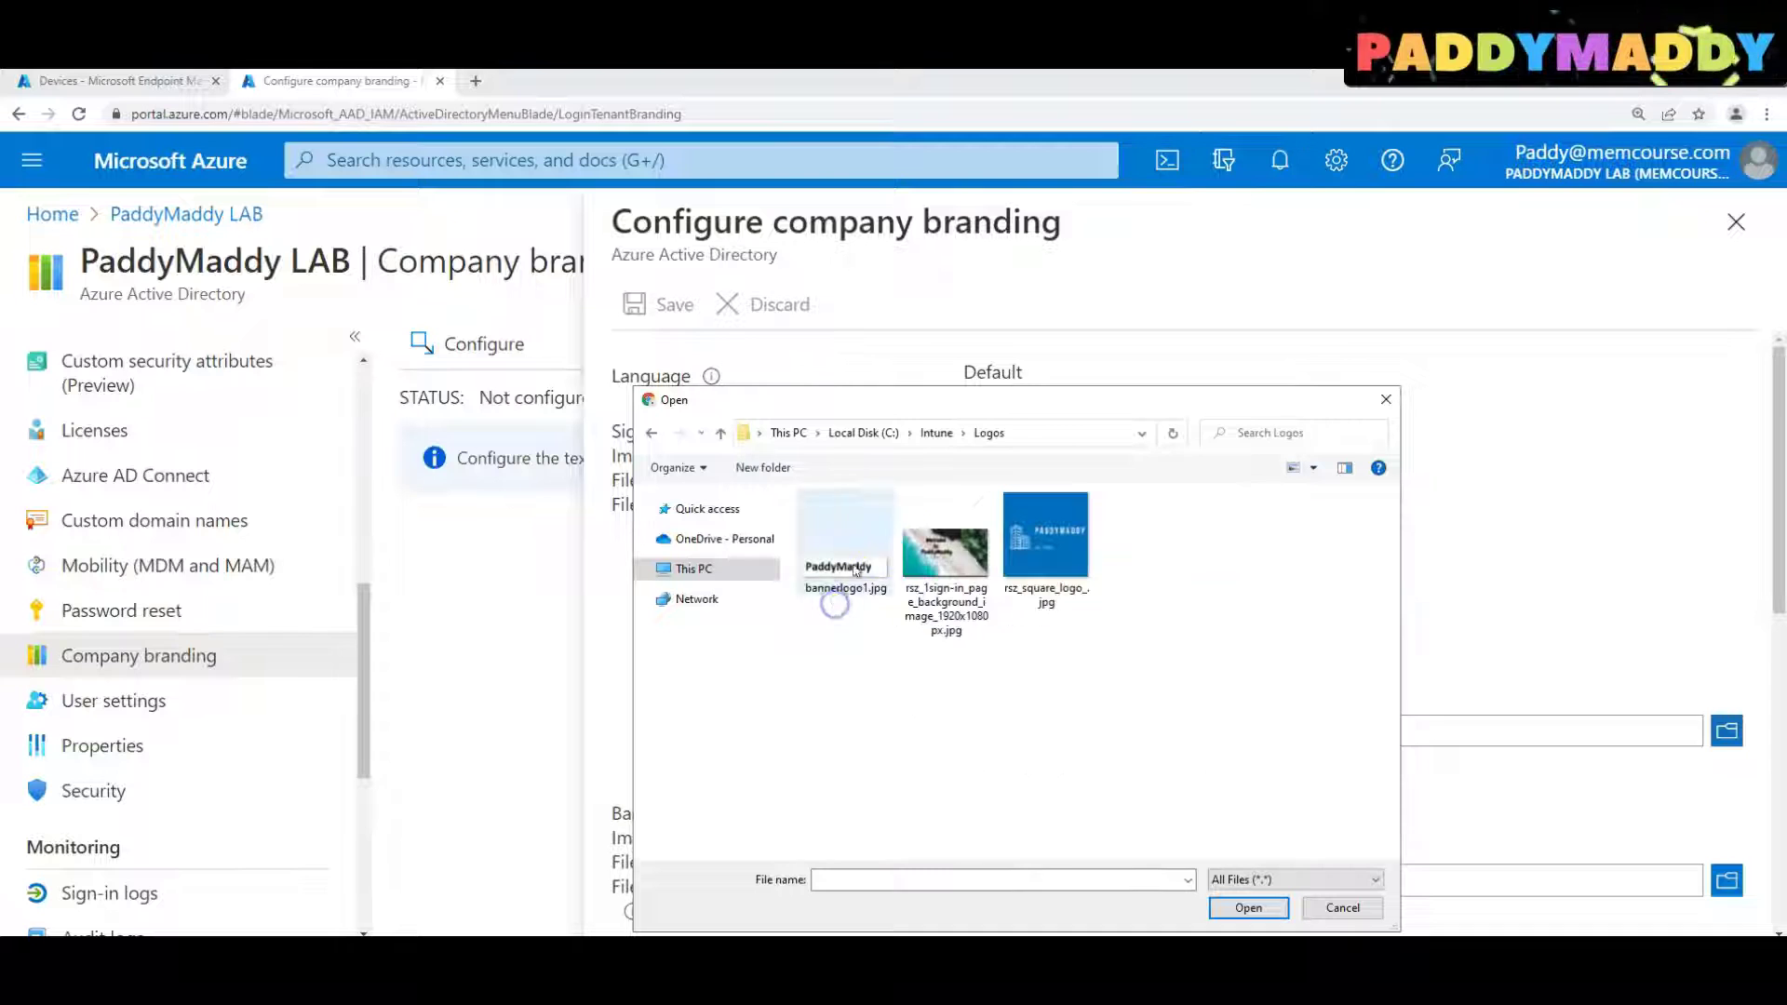
pyautogui.click(942, 572)
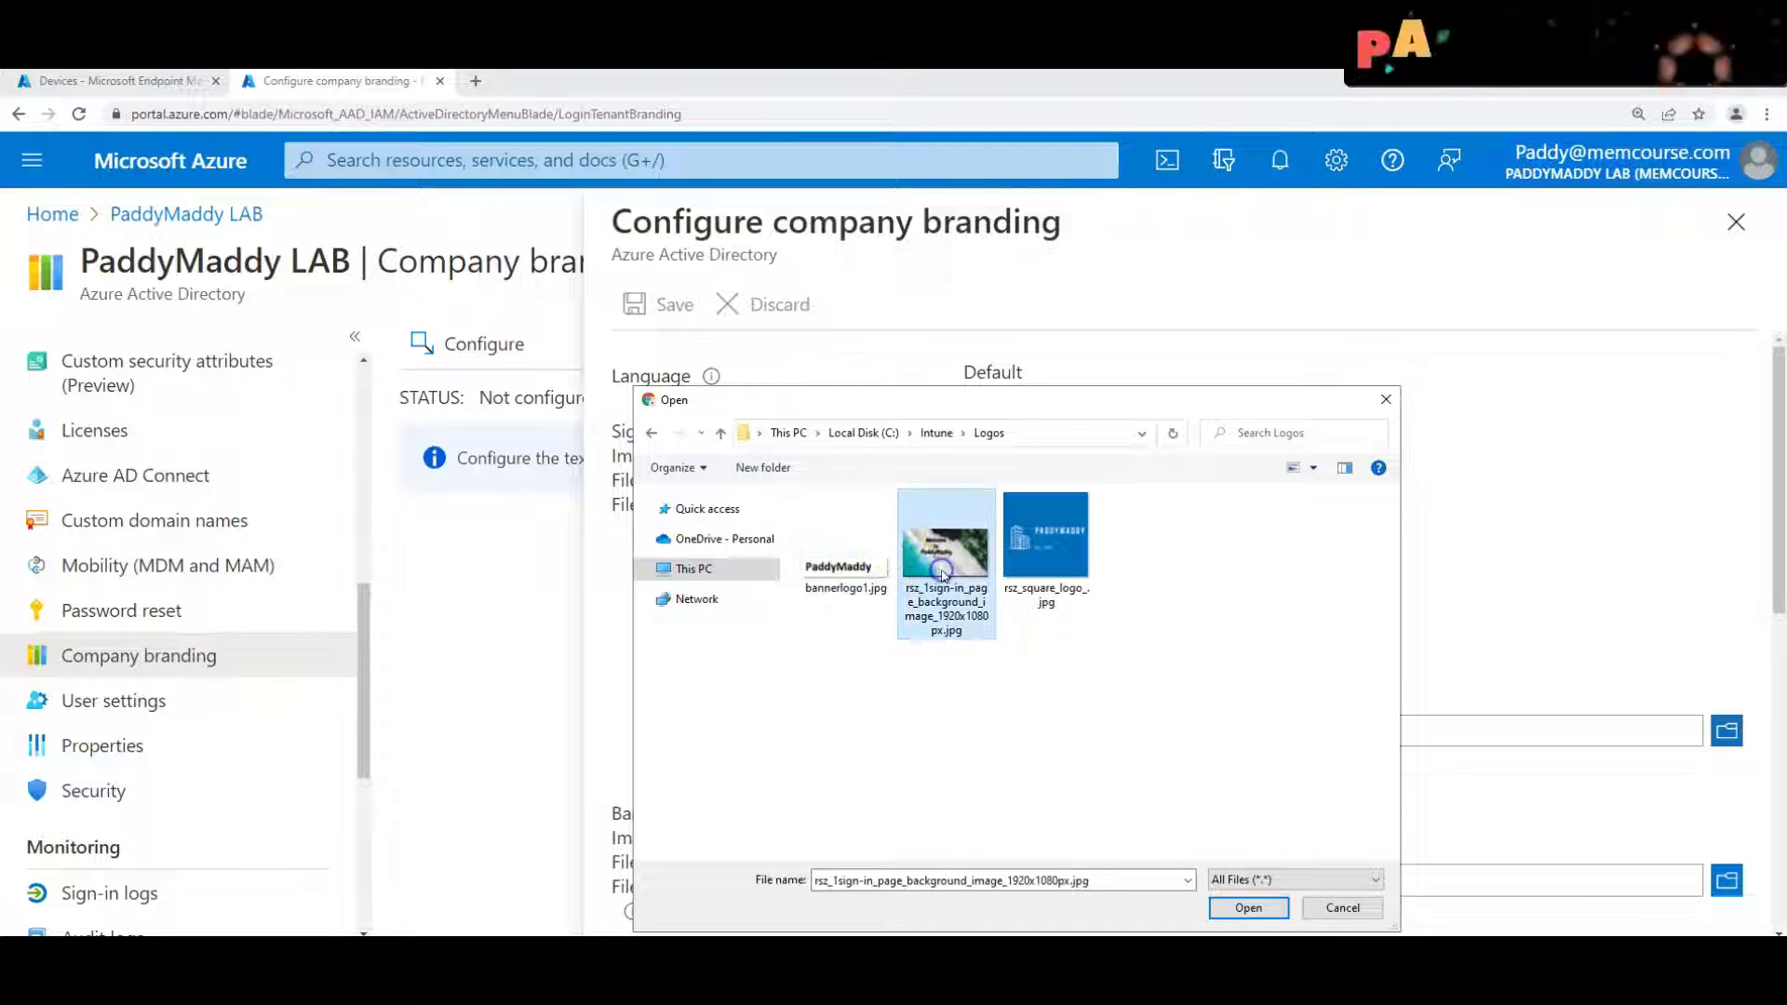
pyautogui.doubleClick(949, 628)
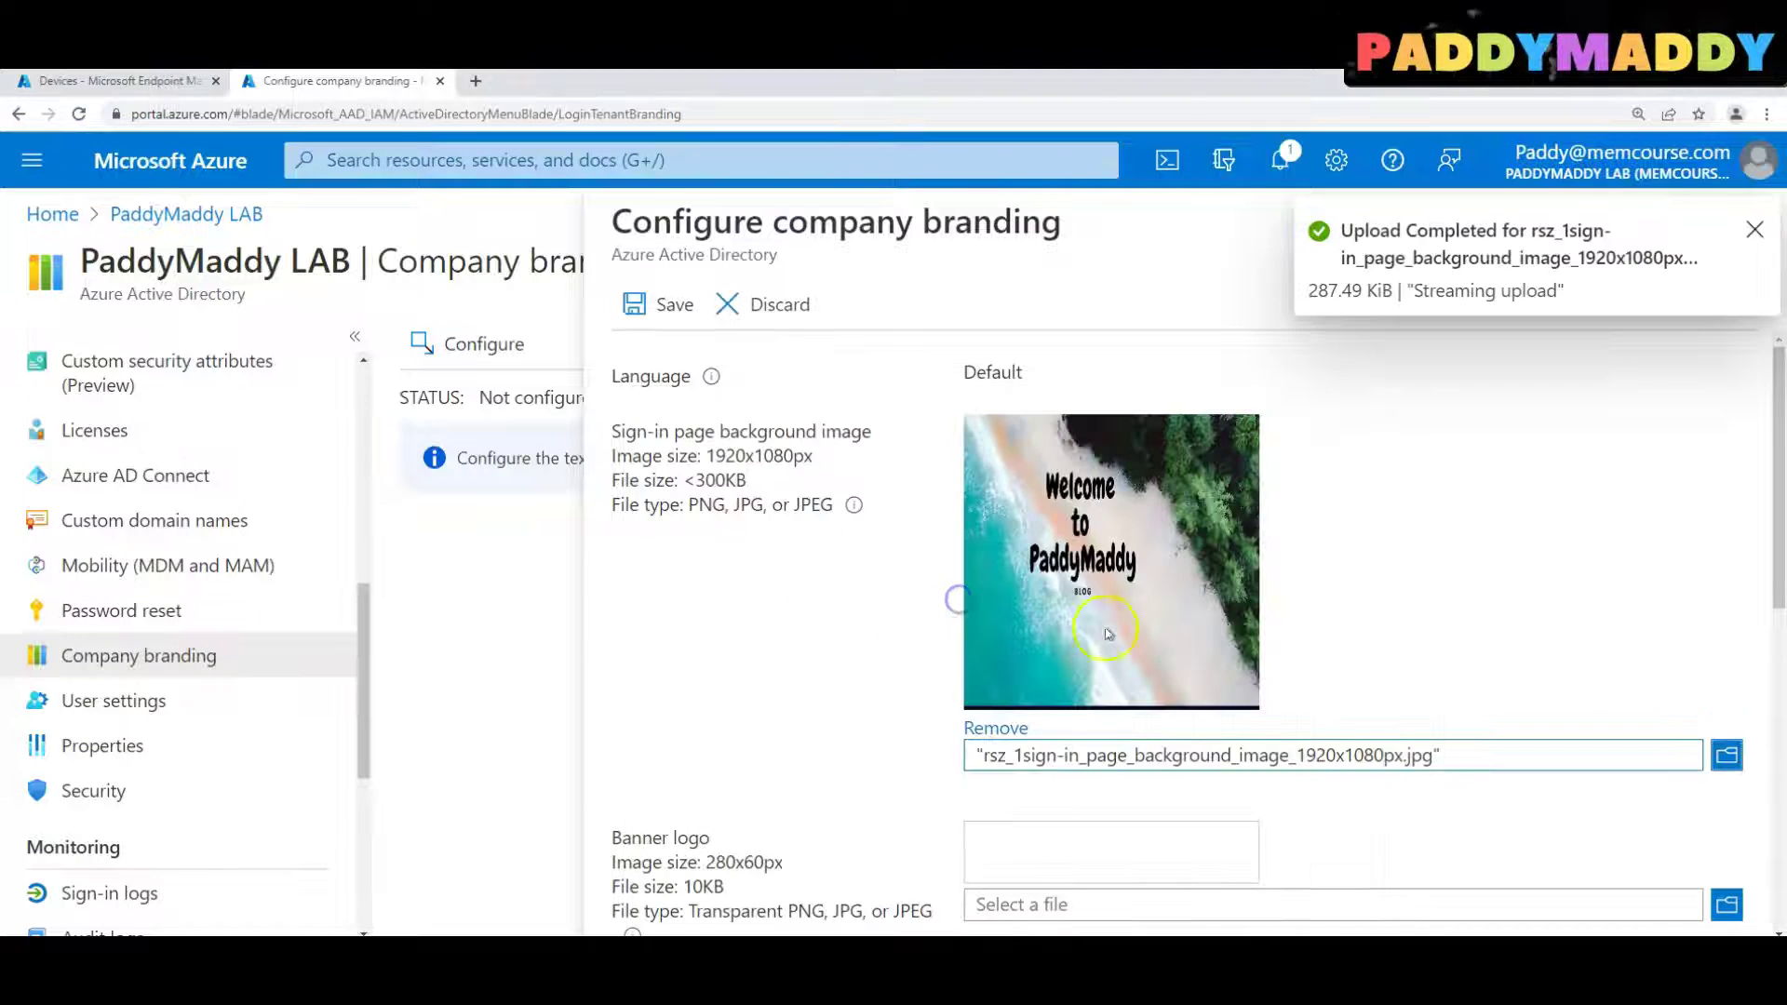
pyautogui.scroll(-2, 1296, 614)
# Upload bannerlogo1.jpg as the banner logo
pyautogui.click(1740, 717)
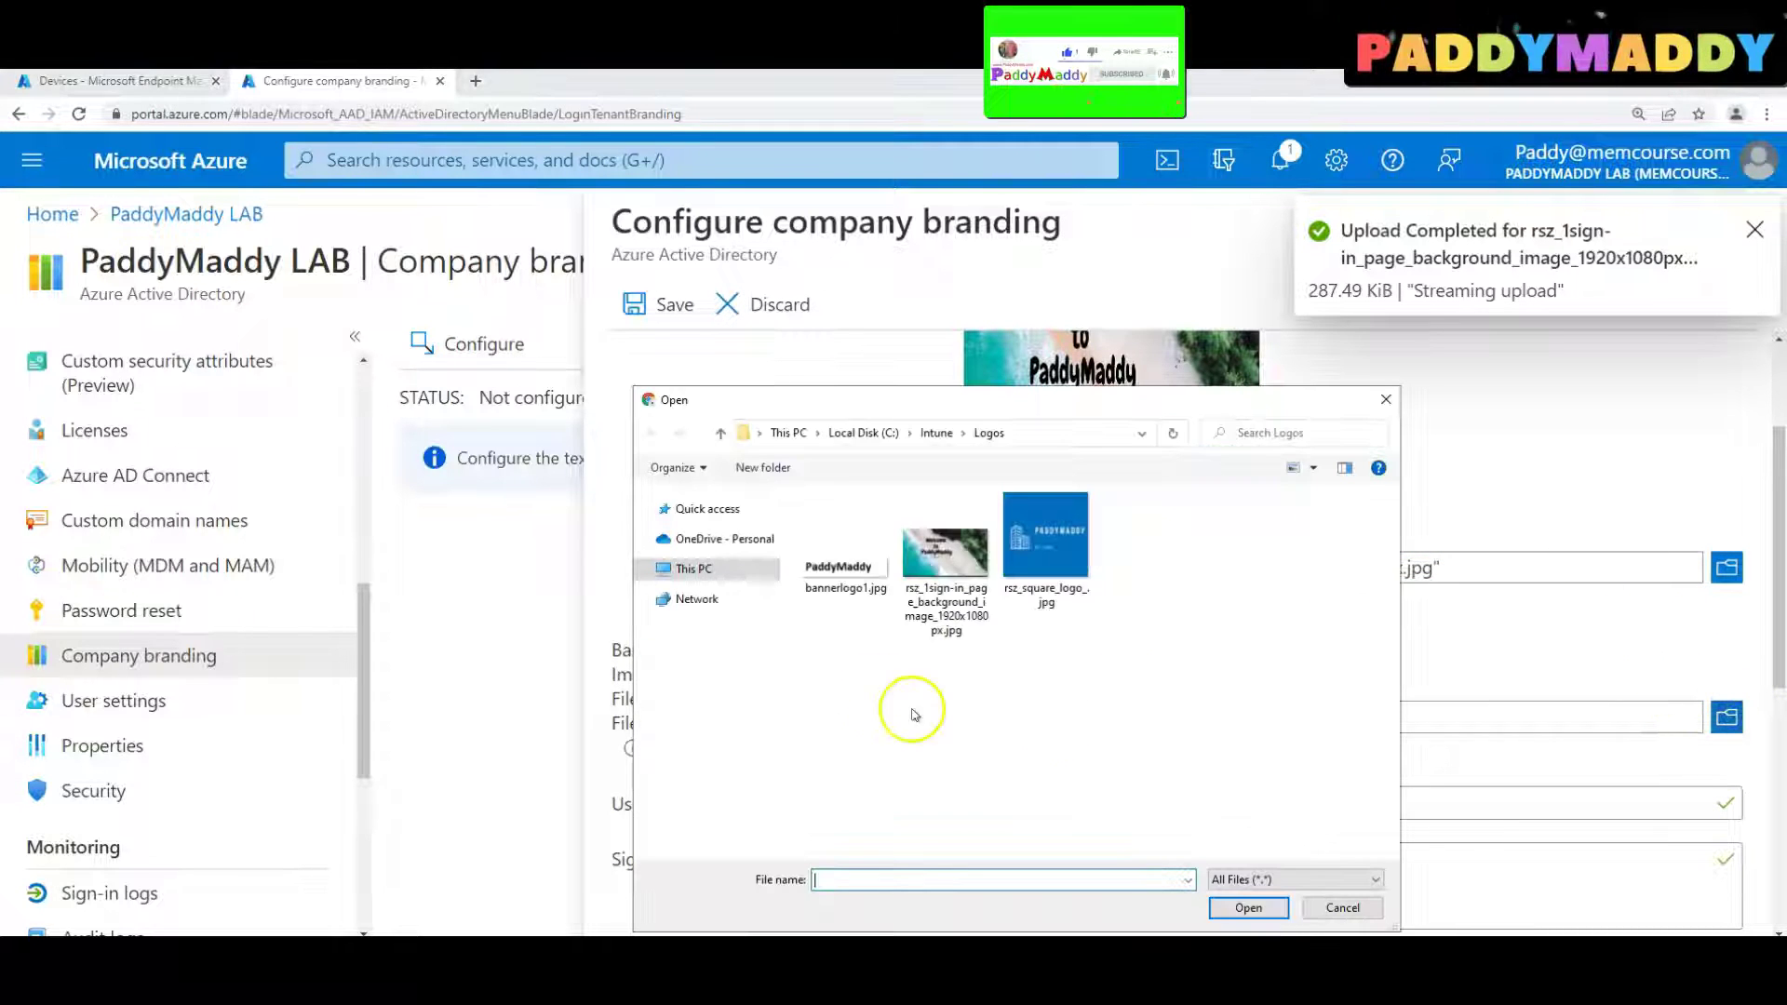
pyautogui.doubleClick(855, 582)
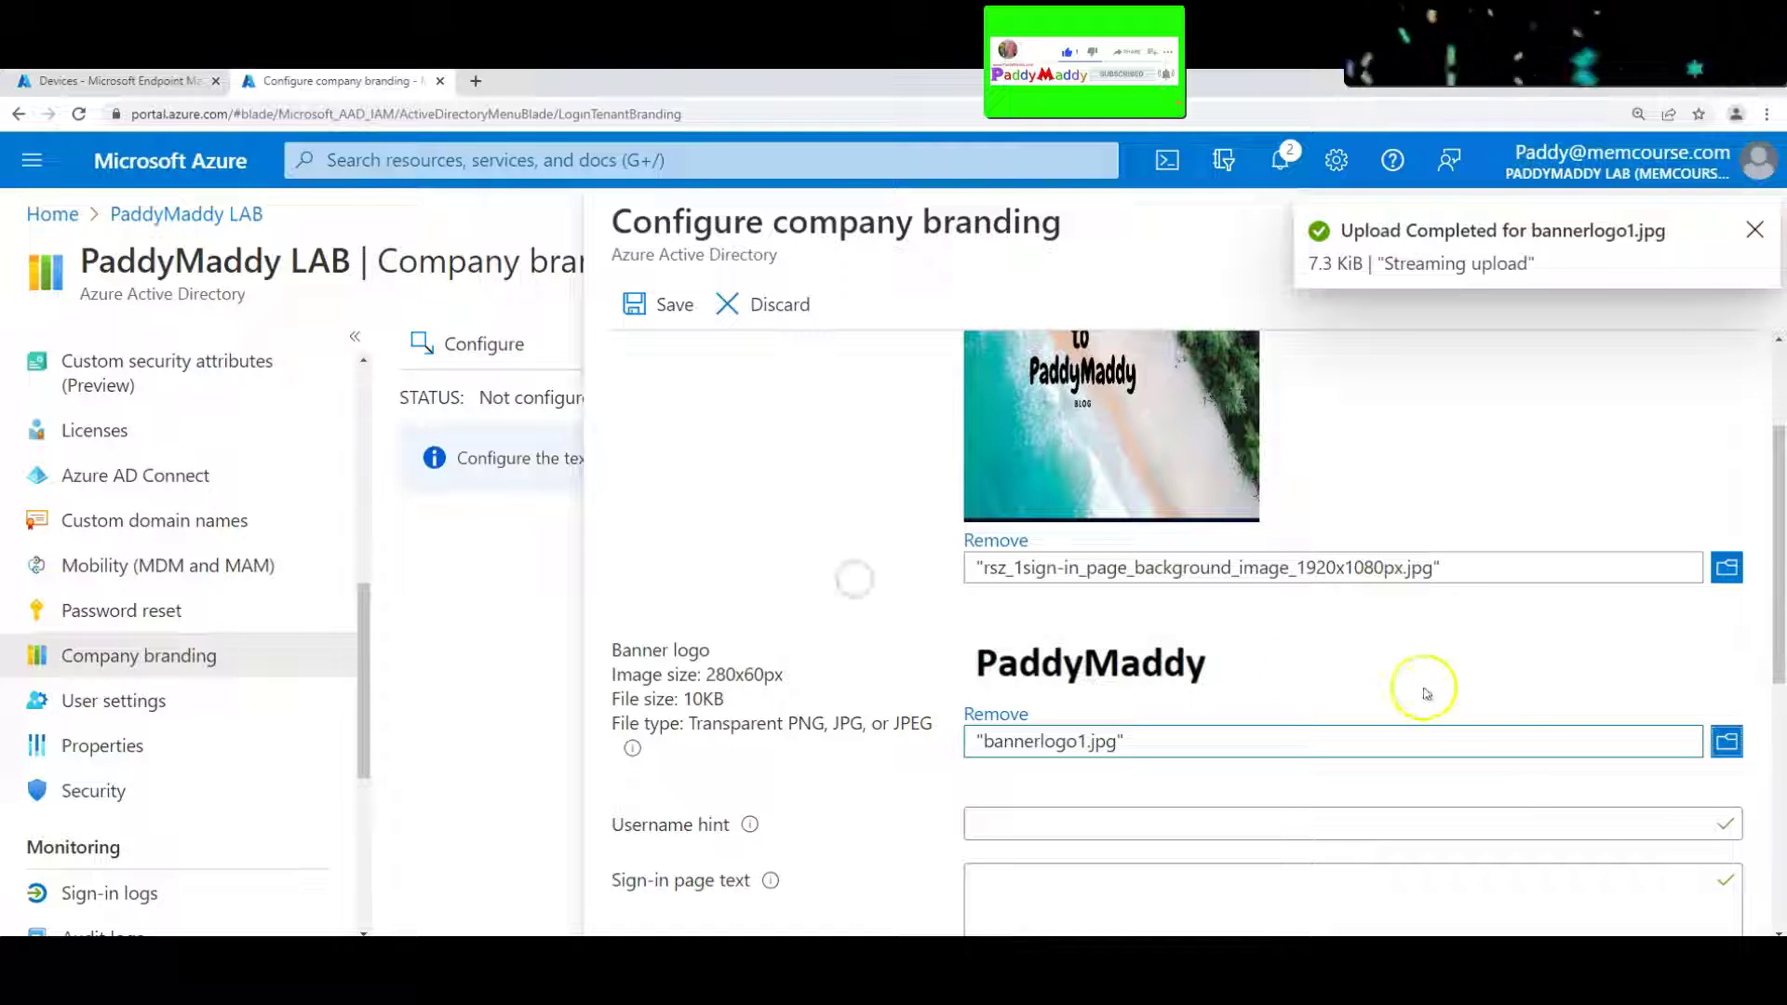
pyautogui.scroll(-2, 1396, 744)
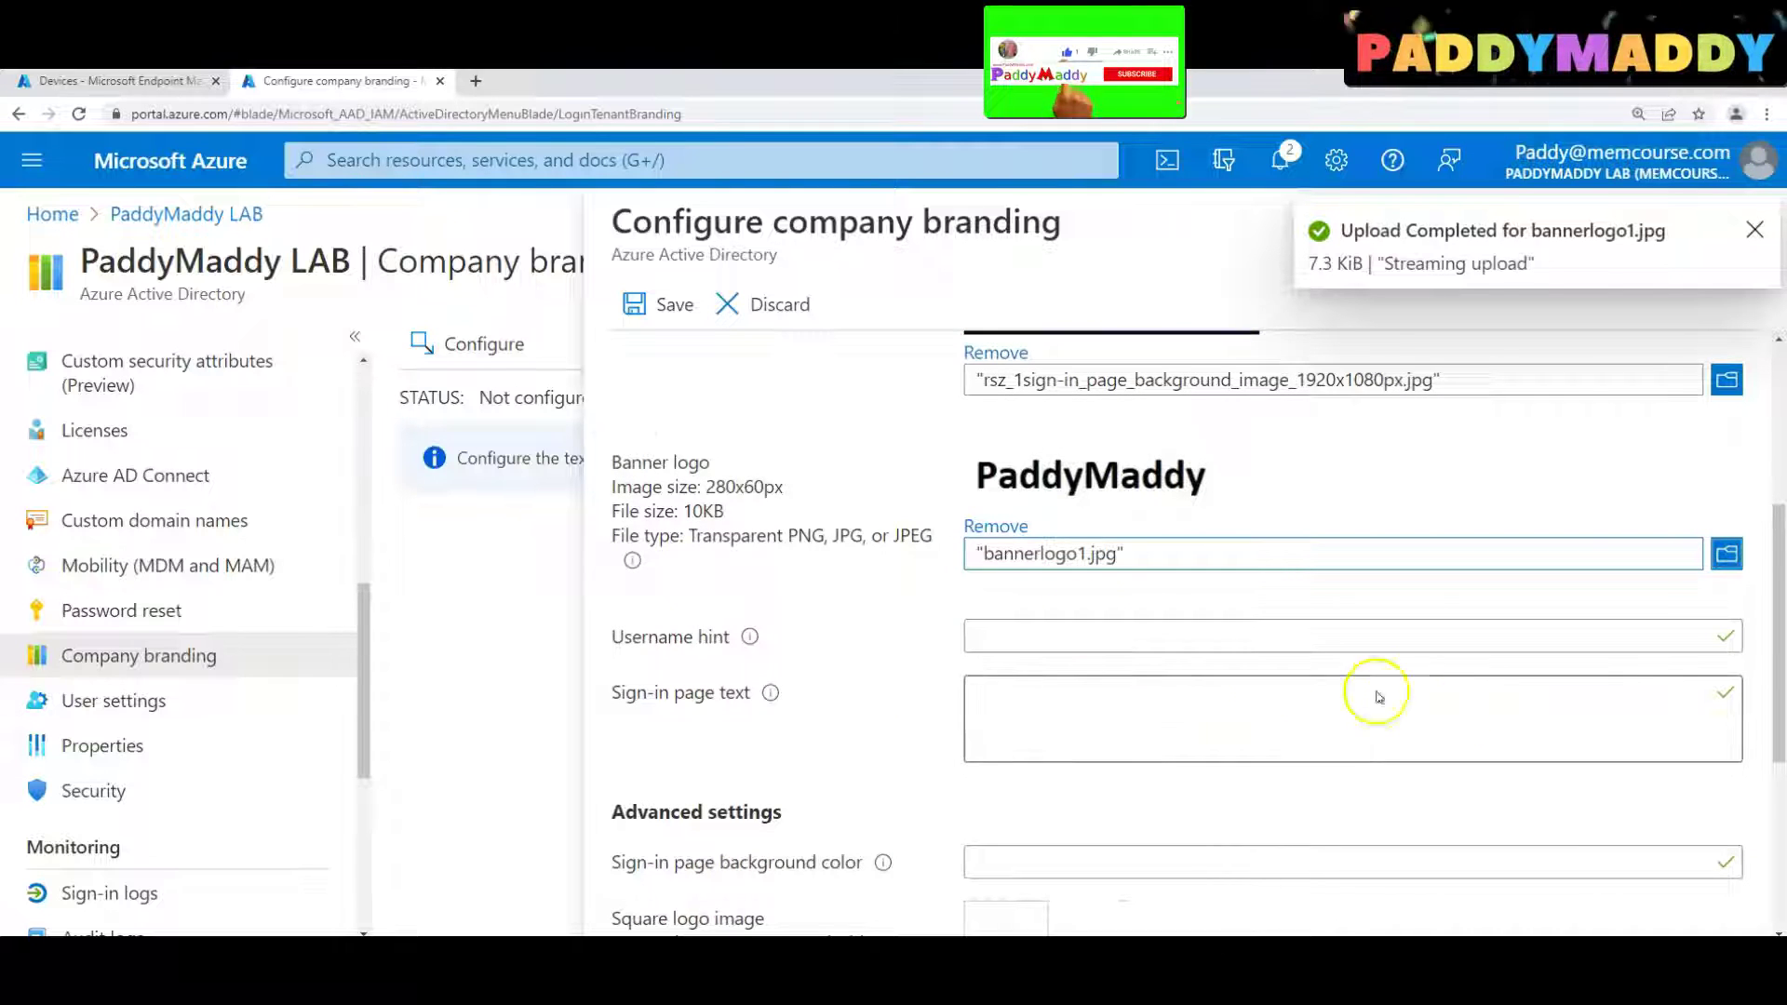
# Enter a sample memcourse.com sign-in address as sign-in page text and copy it into Username hint
pyautogui.click(1294, 712)
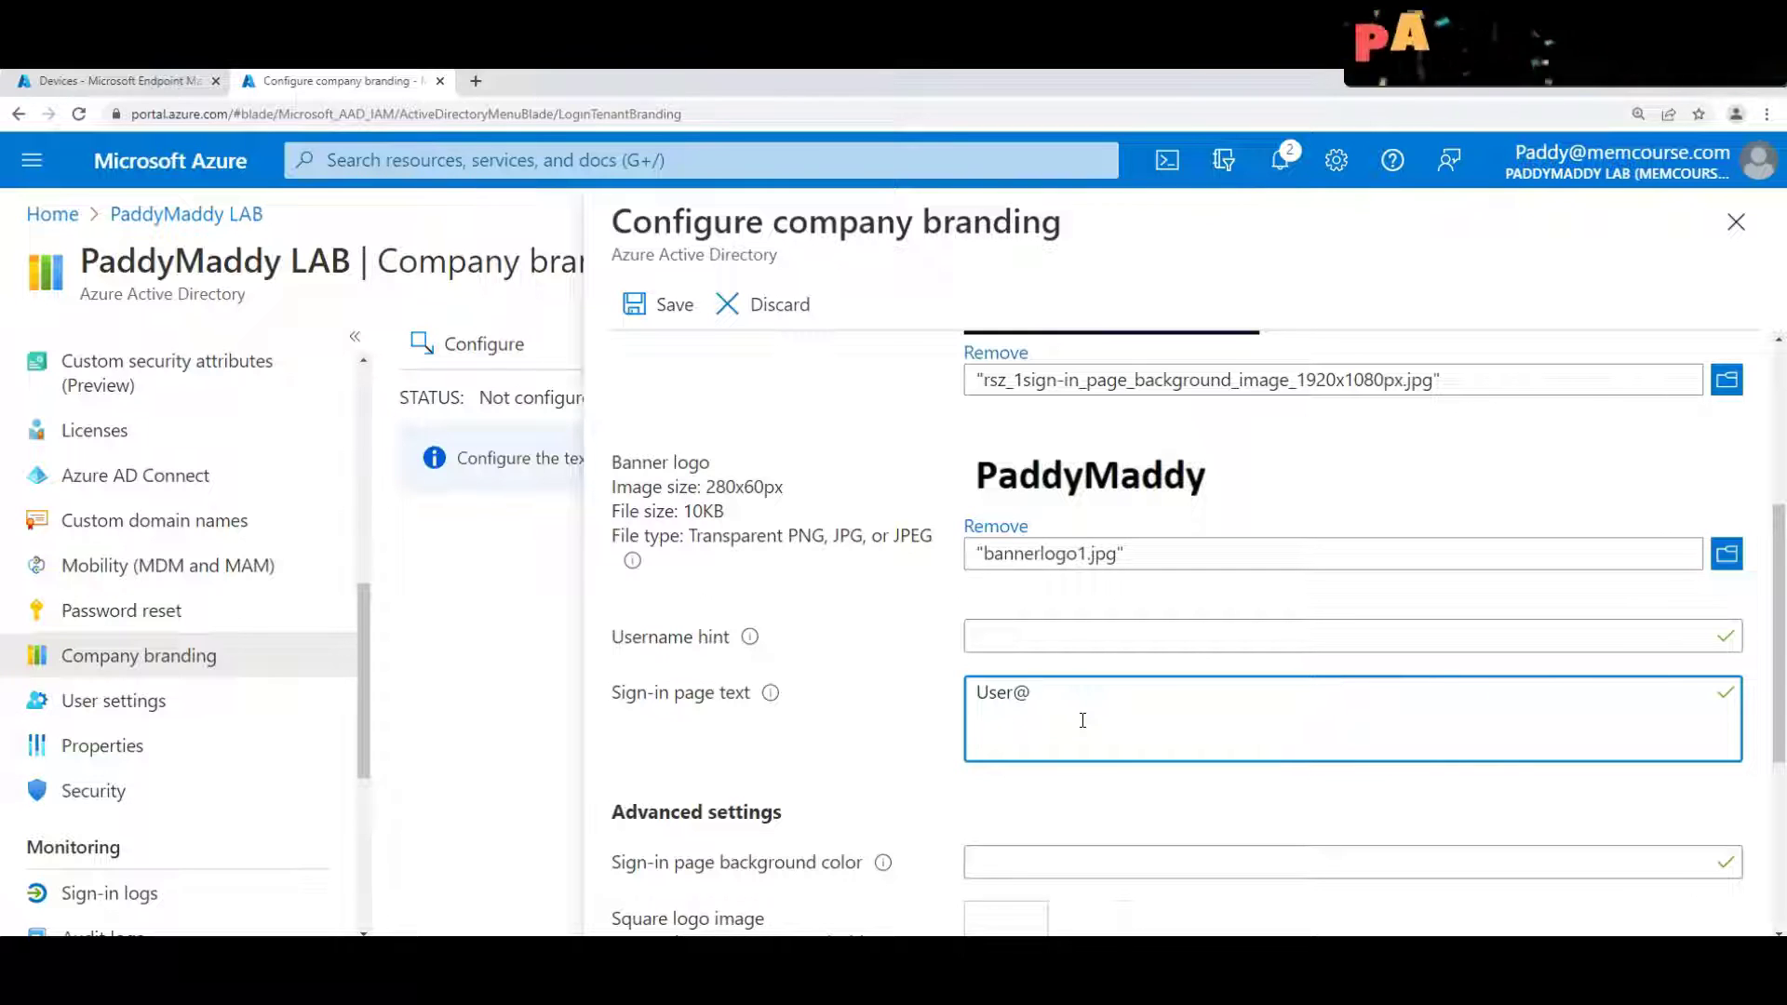
pyautogui.click(1065, 723)
pyautogui.write('memcourse.com')
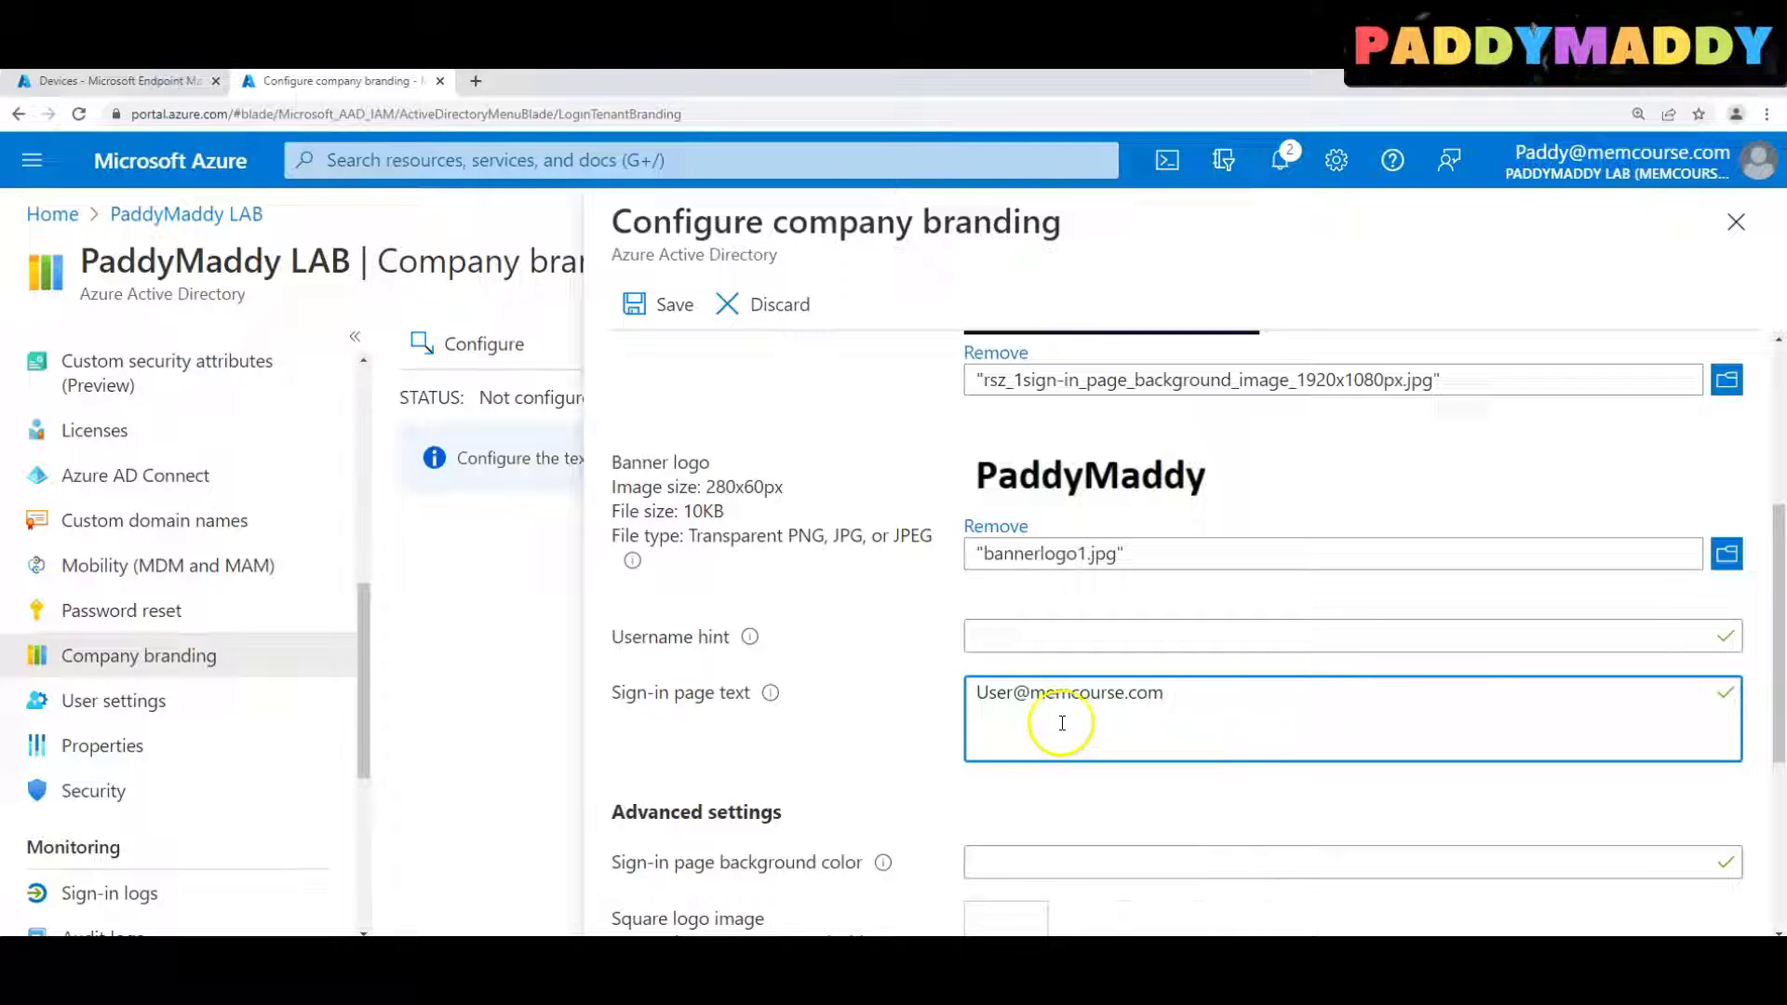
pyautogui.hotkey('ctrl', 'a')
pyautogui.hotkey('ctrl', 'c')
pyautogui.click(1136, 635)
pyautogui.hotkey('ctrl', 'v')
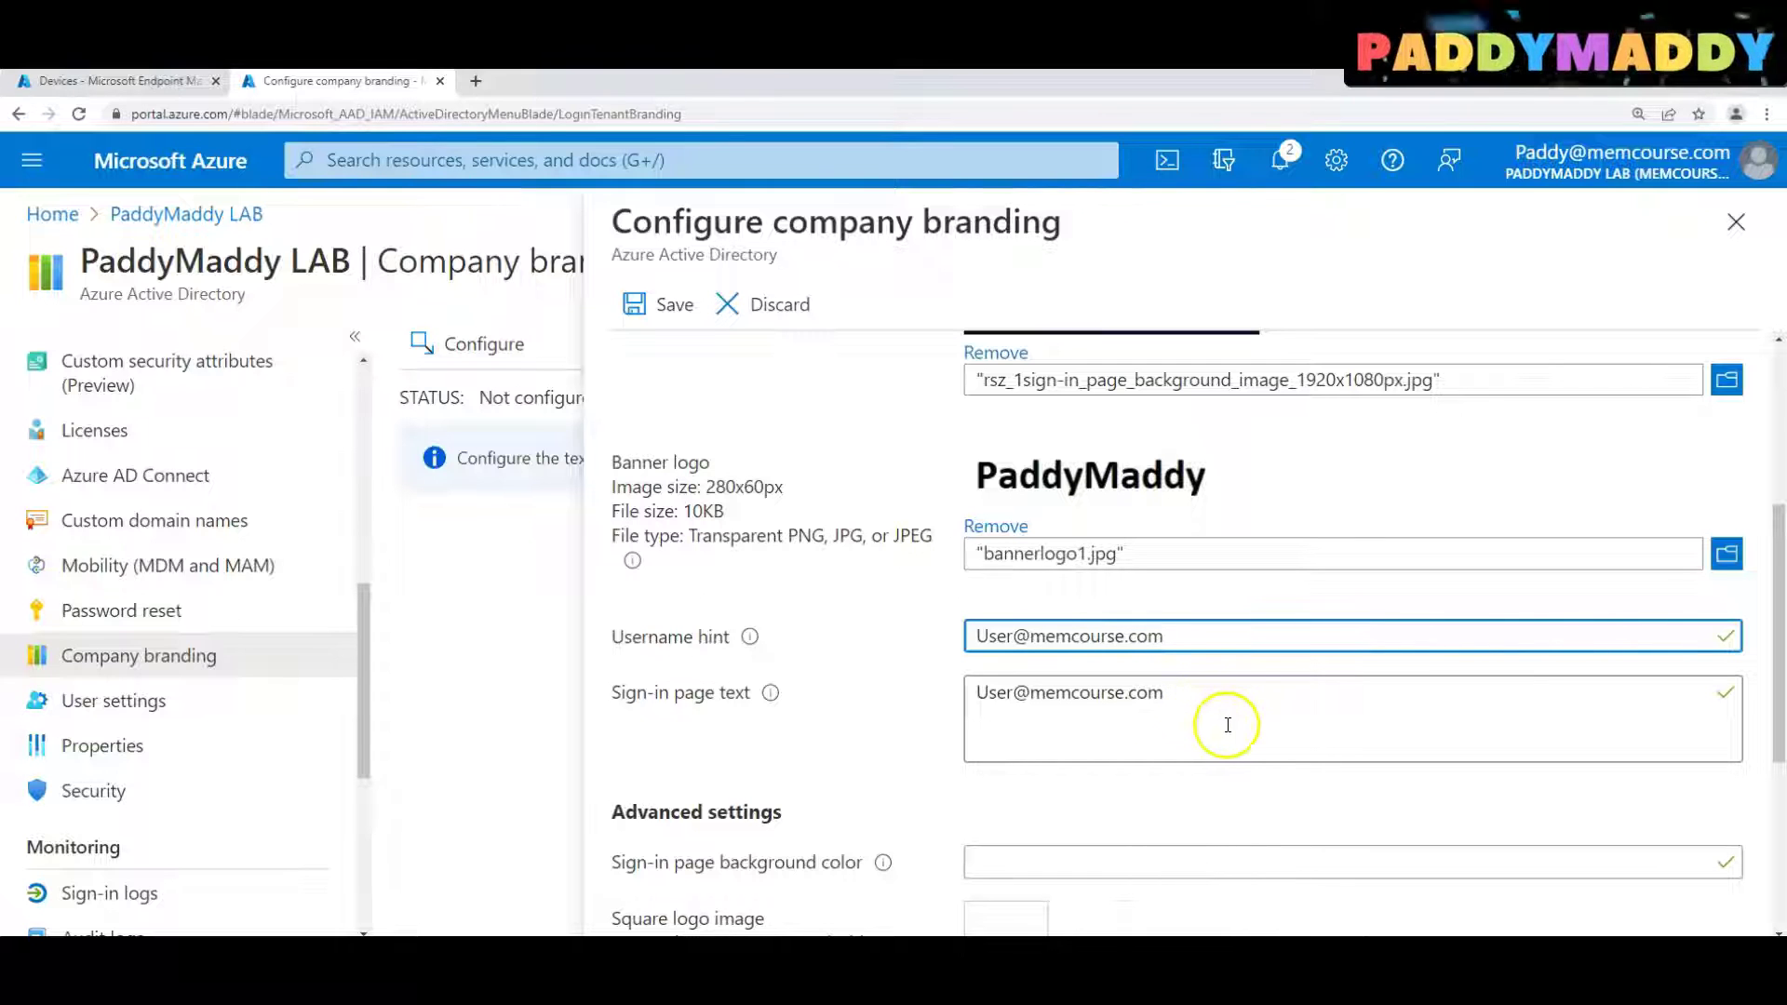
# Upload the square logo image for both the default and dark themes
pyautogui.scroll(-3, 1249, 527)
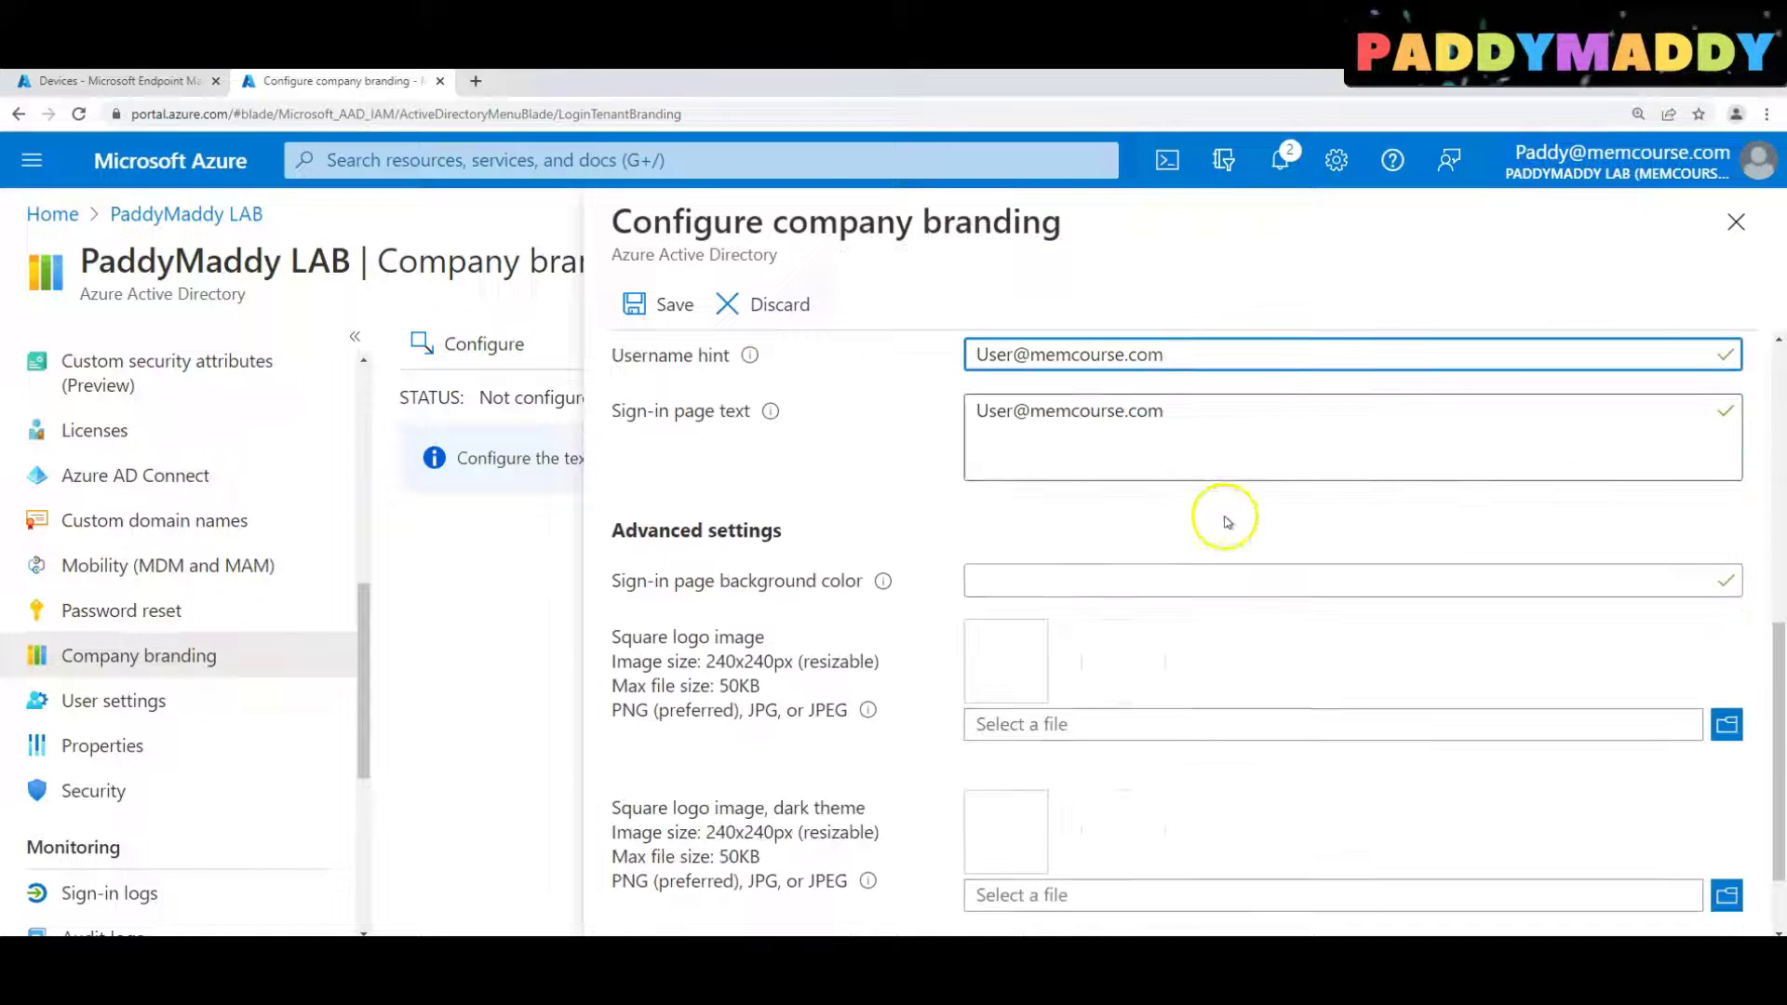
pyautogui.moveTo(612, 636); pyautogui.dragTo(755, 640)
pyautogui.scroll(3, 817, 706)
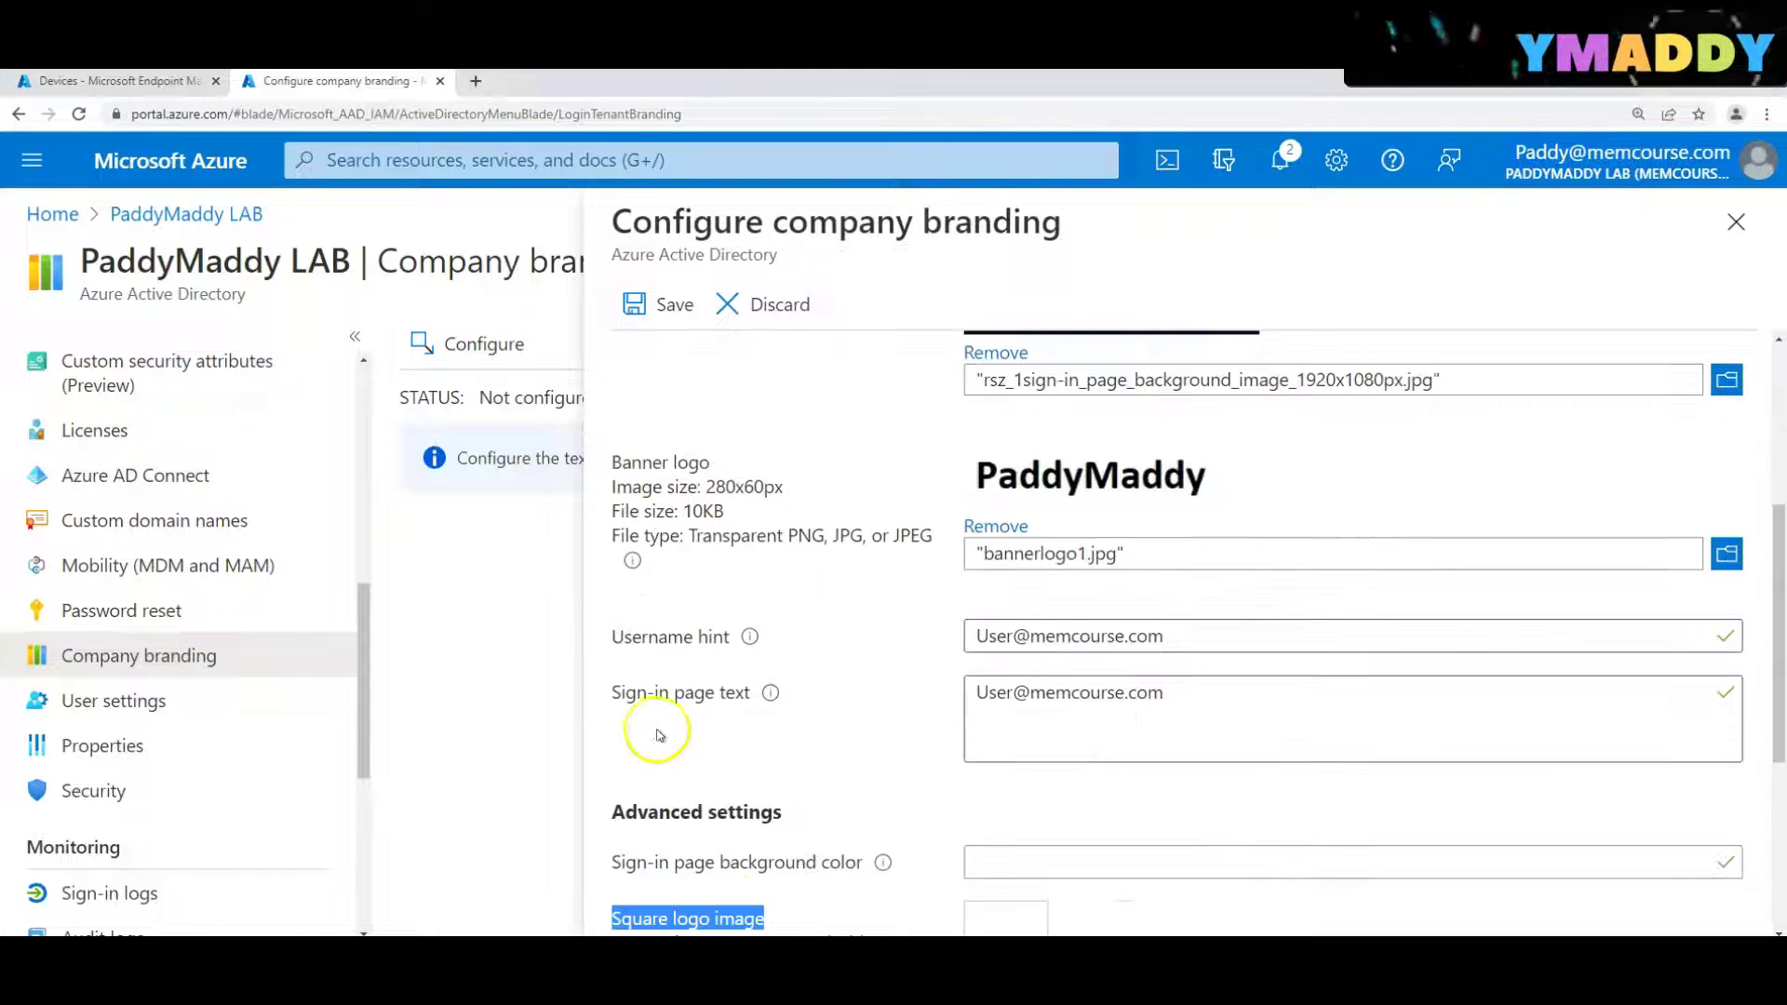
pyautogui.scroll(-4, 707, 679)
pyautogui.moveTo(614, 713); pyautogui.dragTo(740, 765)
pyautogui.moveTo(632, 542); pyautogui.dragTo(715, 630)
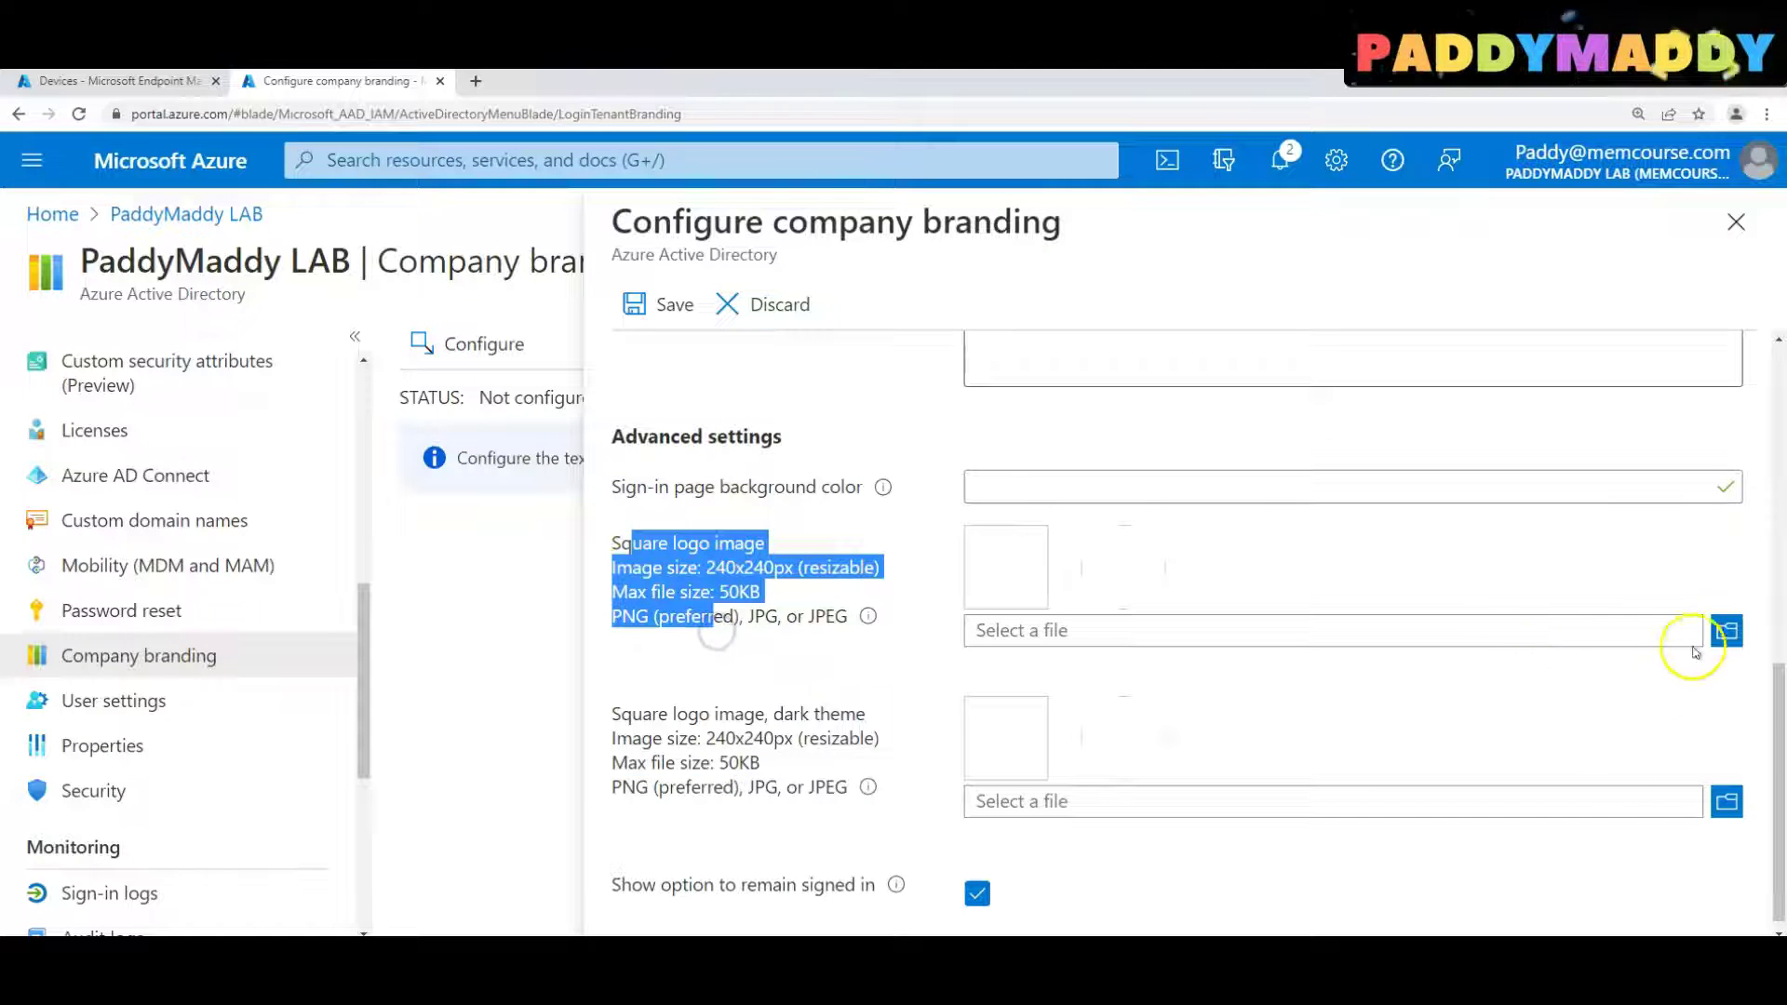
pyautogui.click(1726, 630)
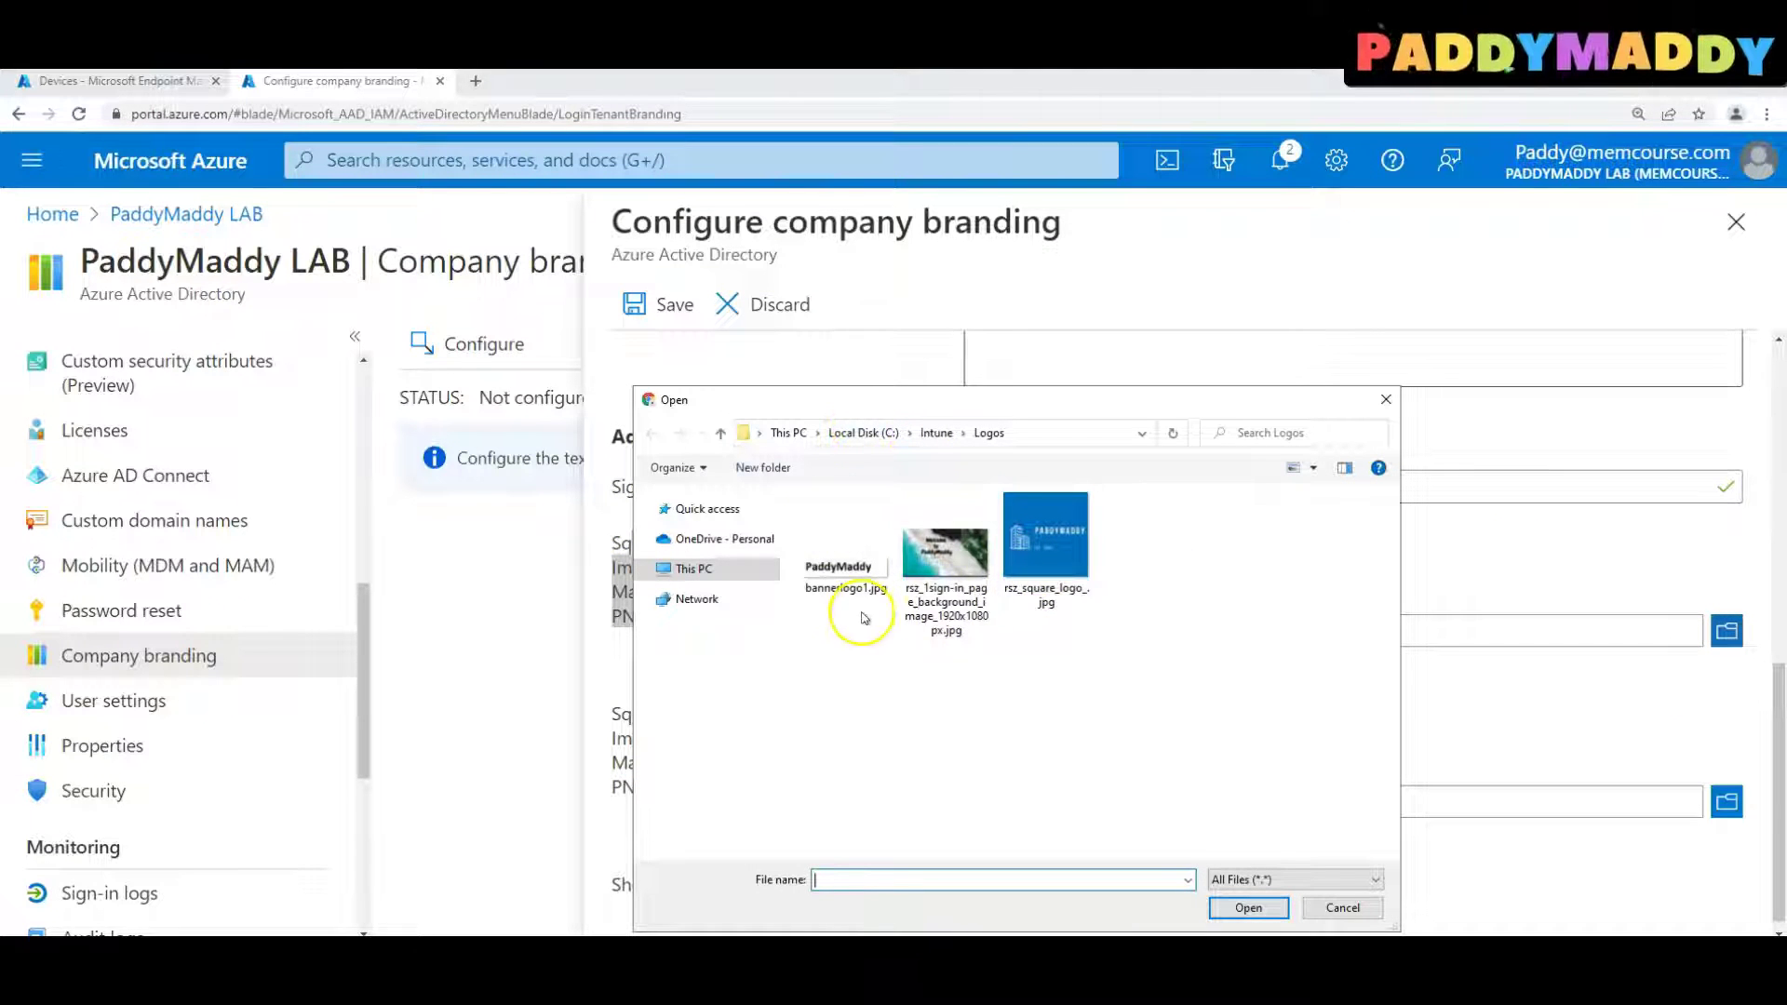
pyautogui.click(942, 558)
pyautogui.click(1054, 556)
pyautogui.doubleClick(1054, 557)
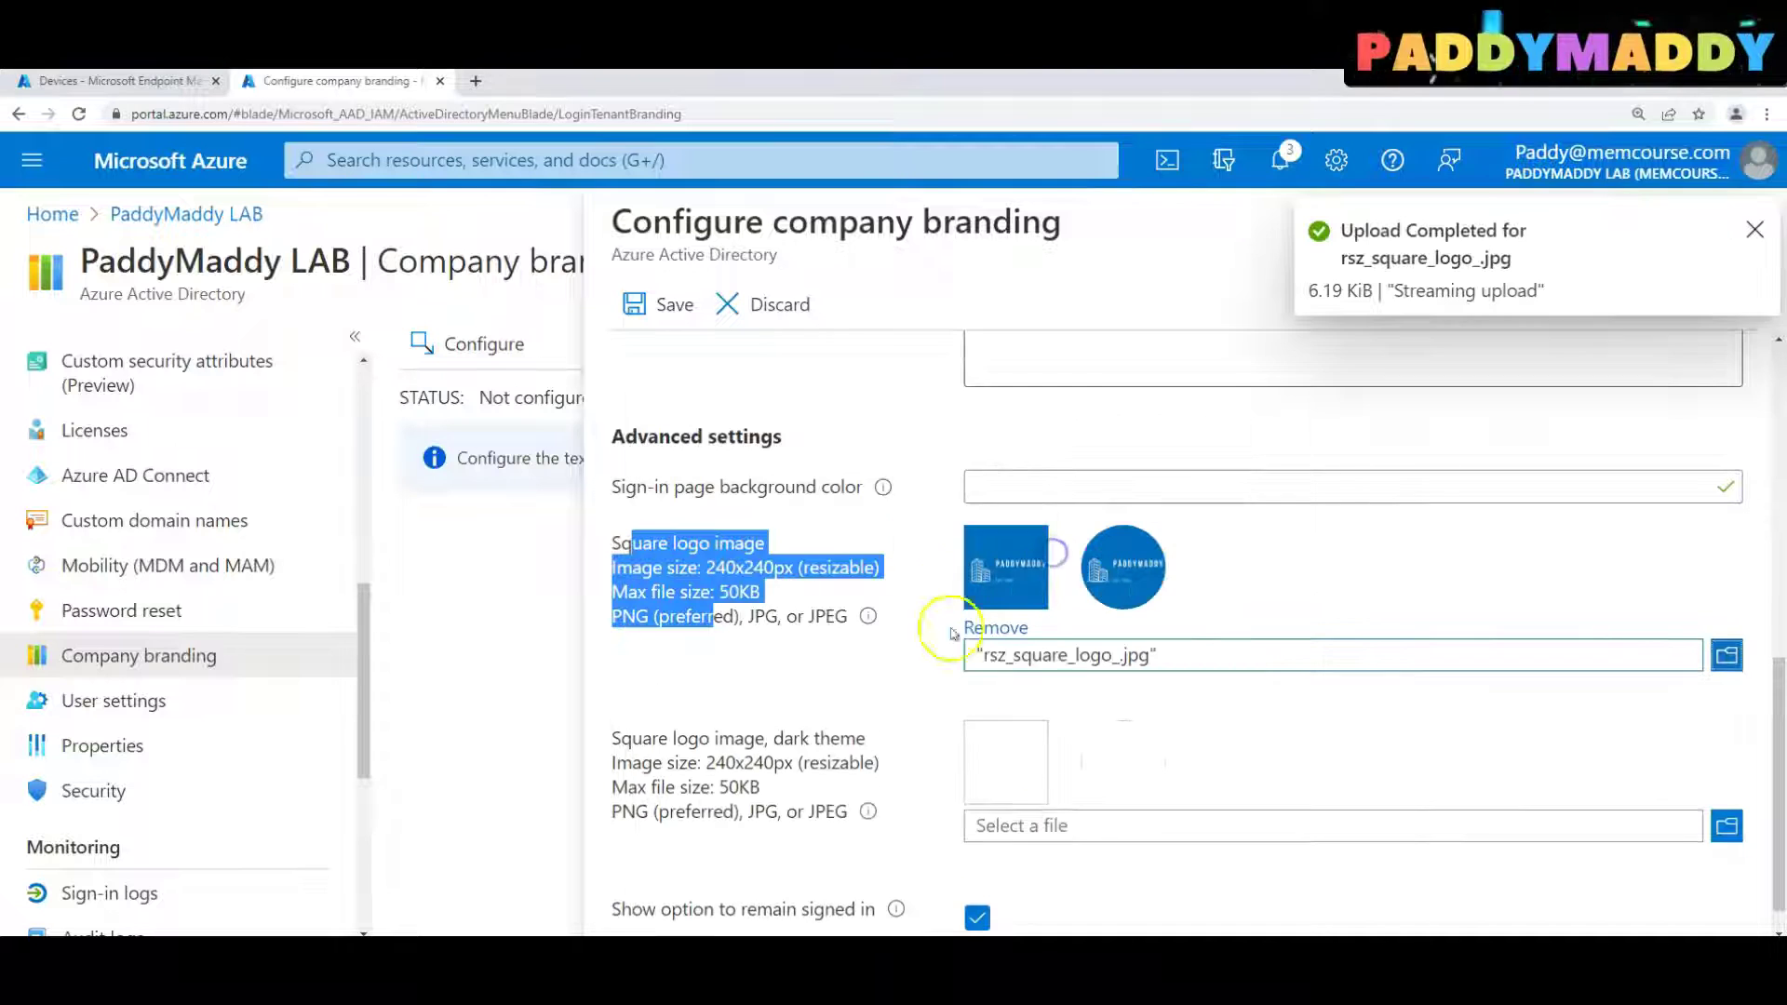
pyautogui.doubleClick(1116, 549)
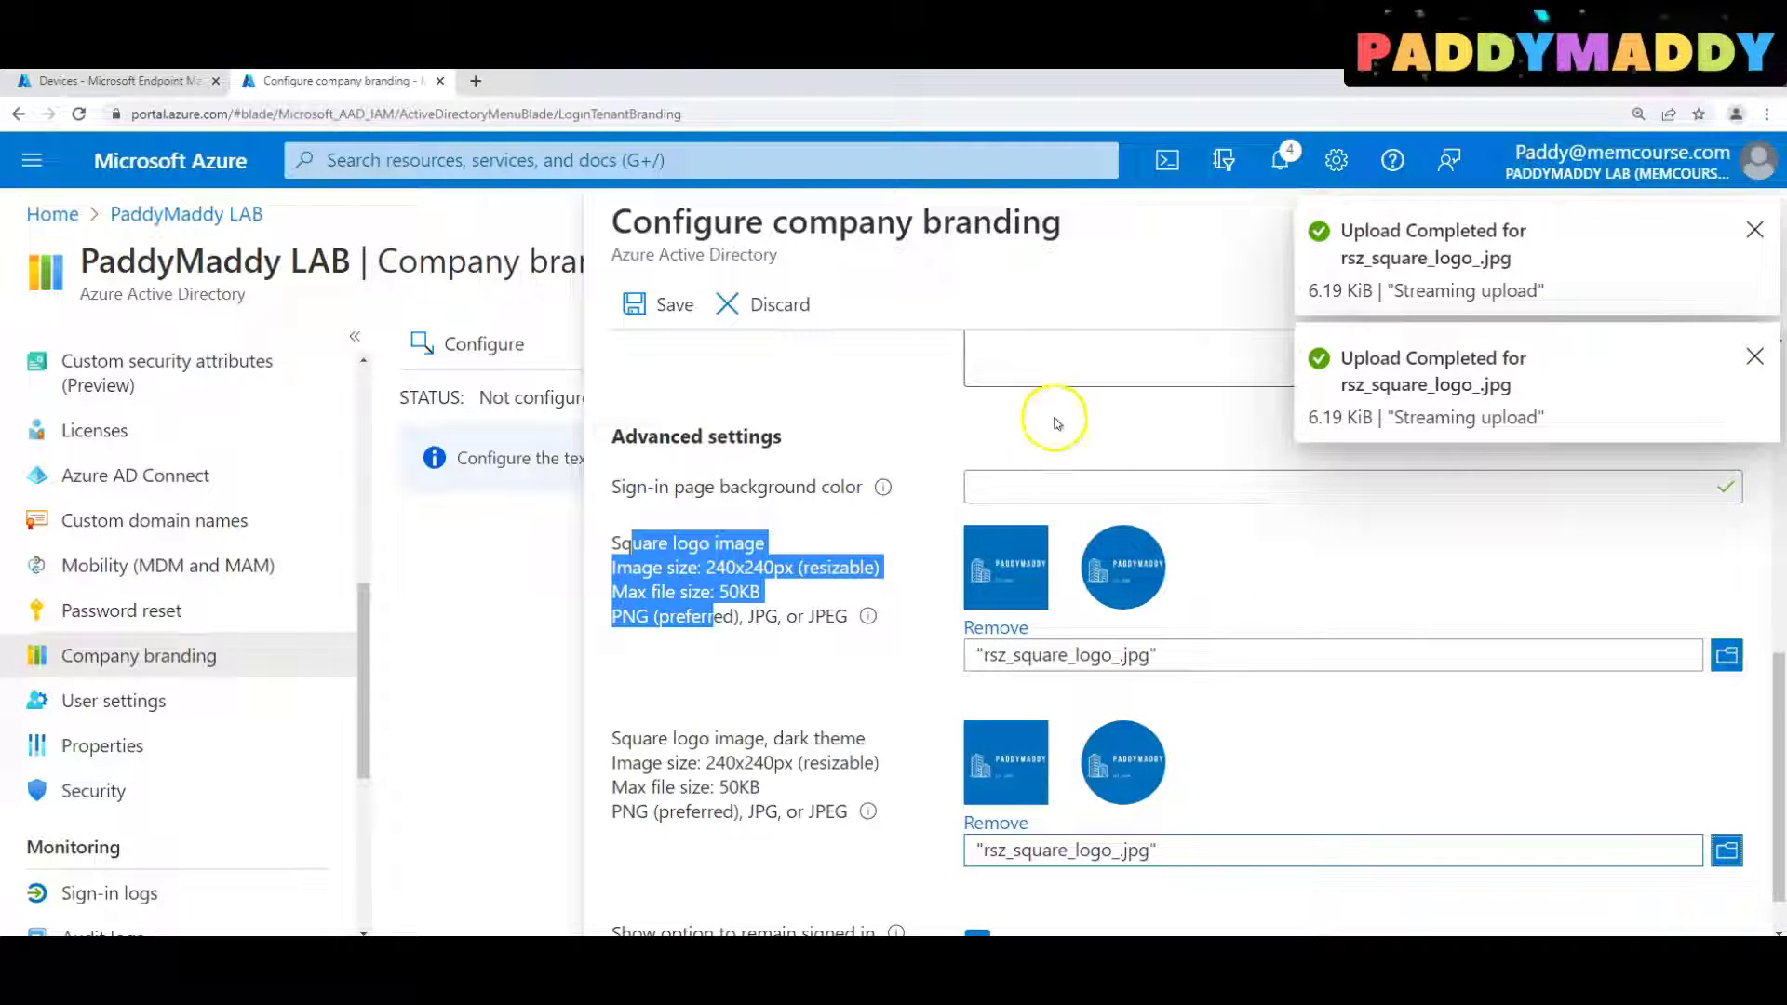
# Save the Default-locale company branding and switch to the Endpoint Manager admin center
pyautogui.click(1019, 476)
pyautogui.click(883, 486)
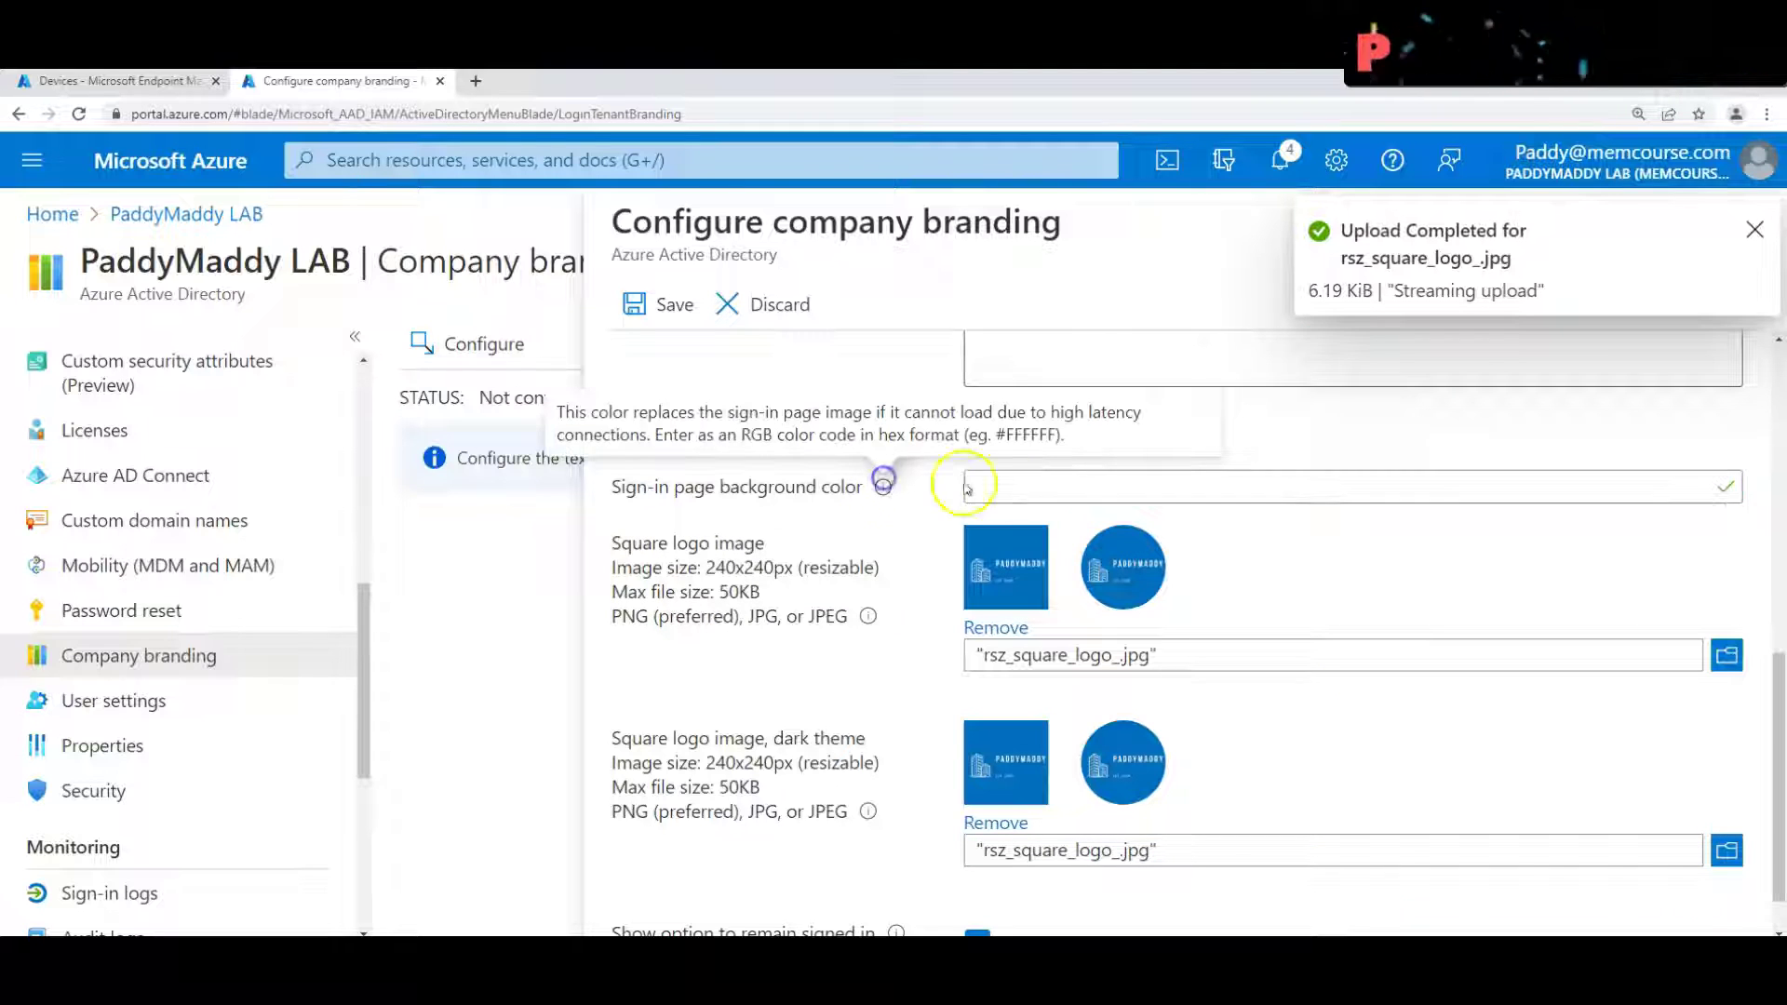
pyautogui.click(1120, 491)
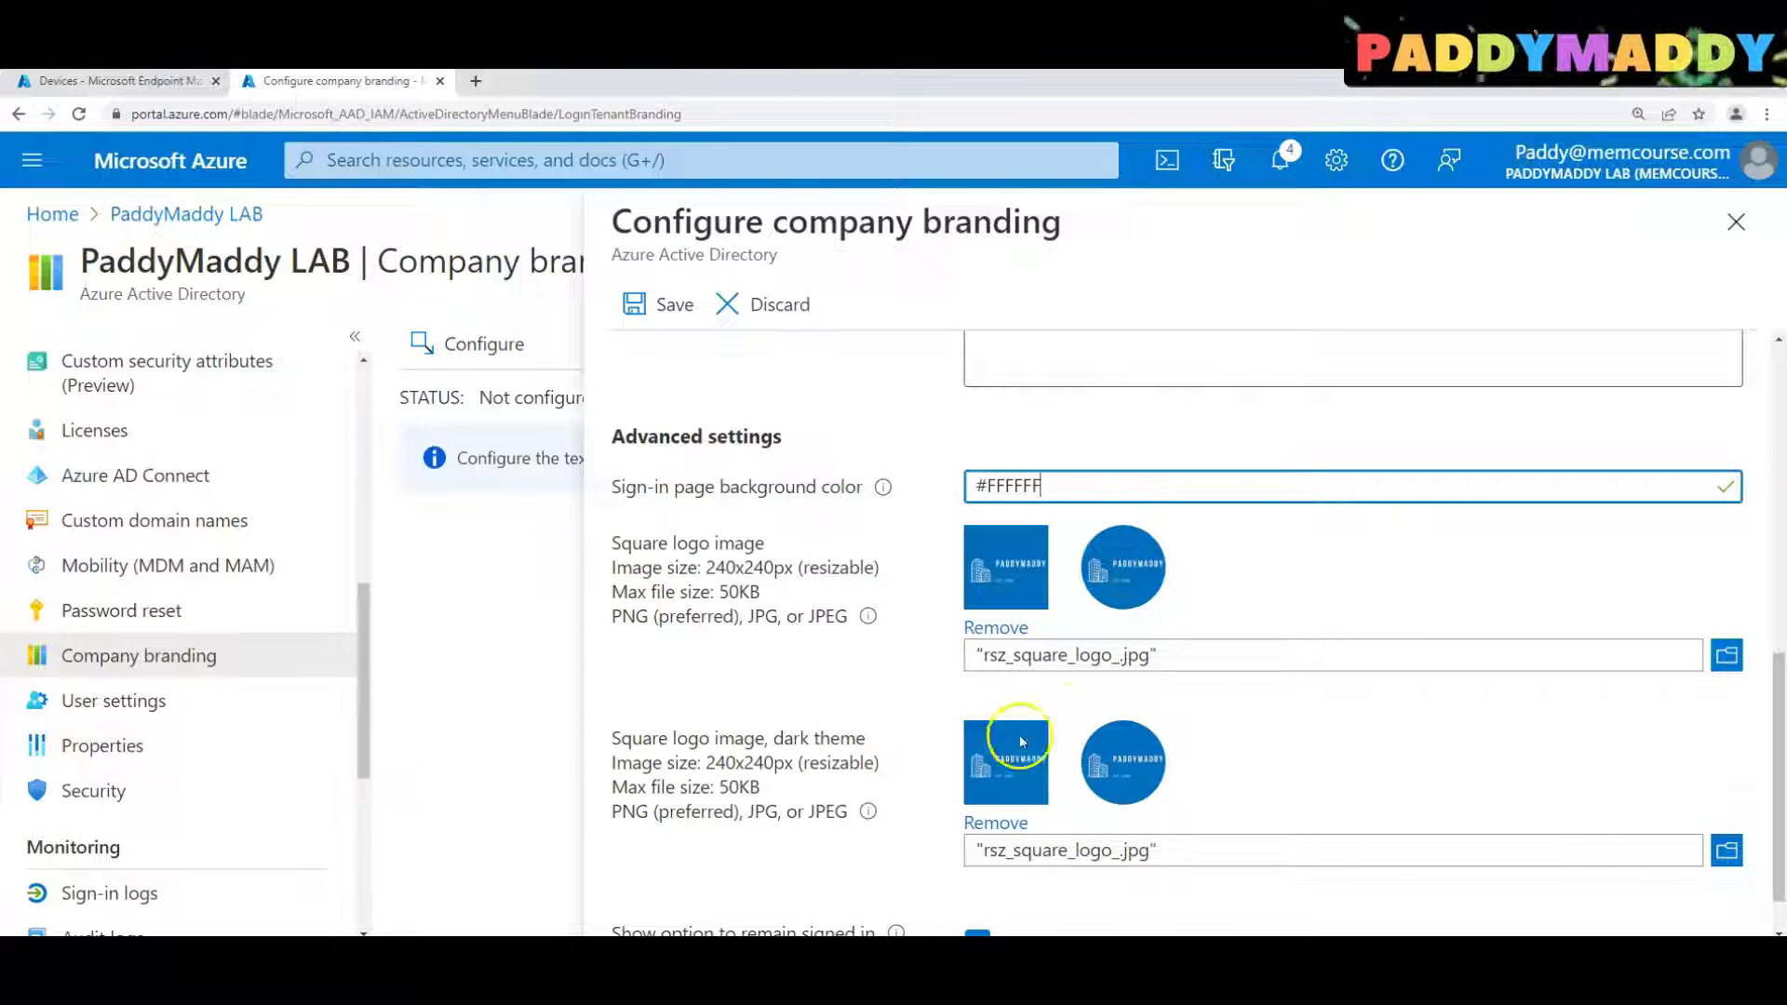
pyautogui.scroll(-1, 1126, 727)
pyautogui.scroll(10, 1384, 794)
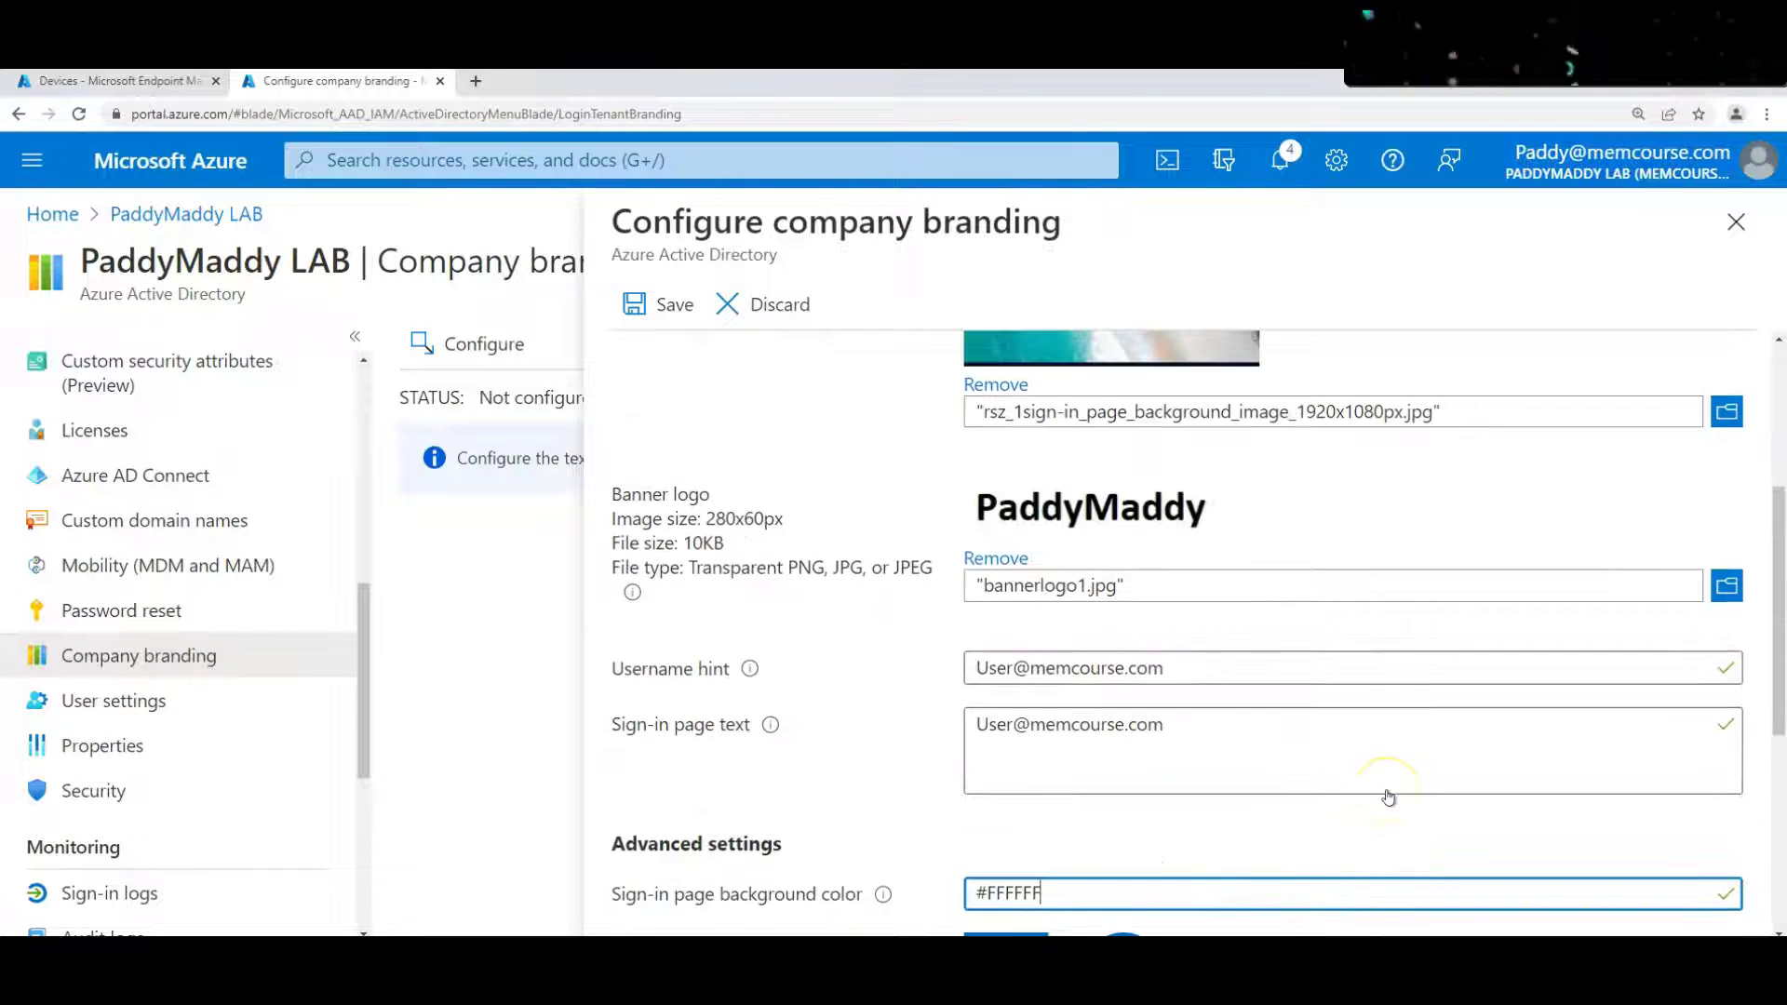
pyautogui.click(661, 304)
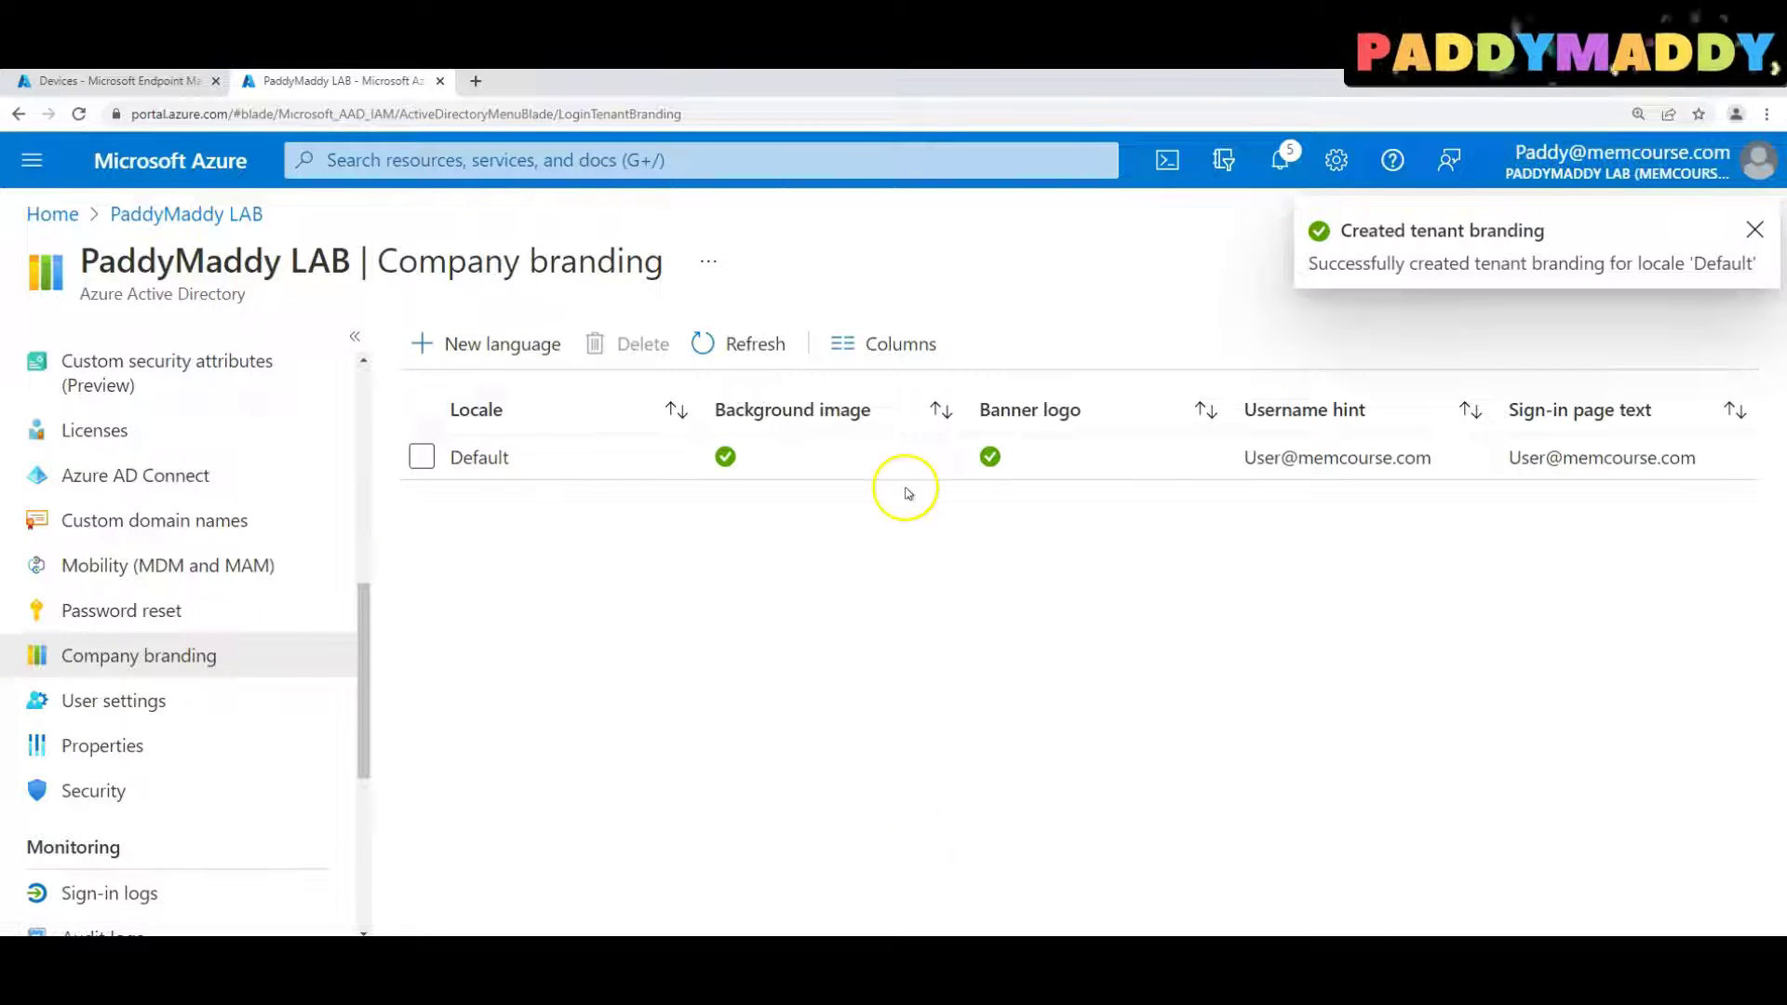
pyautogui.click(153, 86)
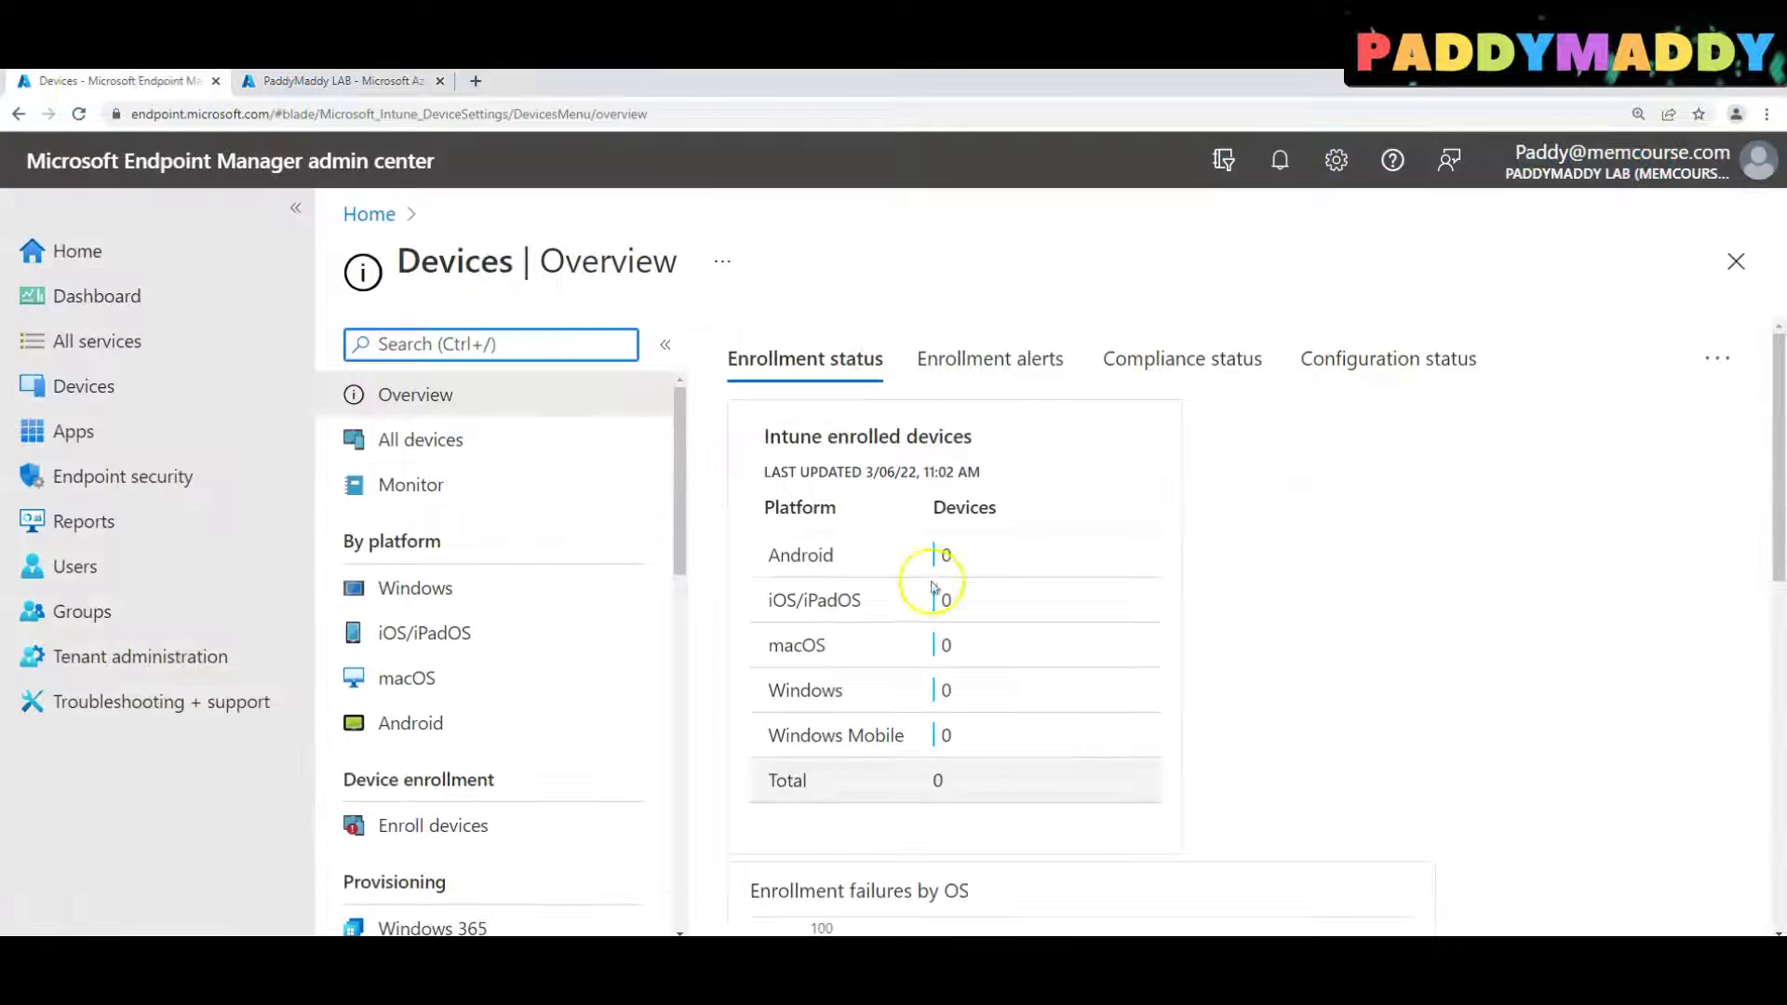
# Open Tenant administration > Customization and edit the default policy's Settings
pyautogui.click(121, 661)
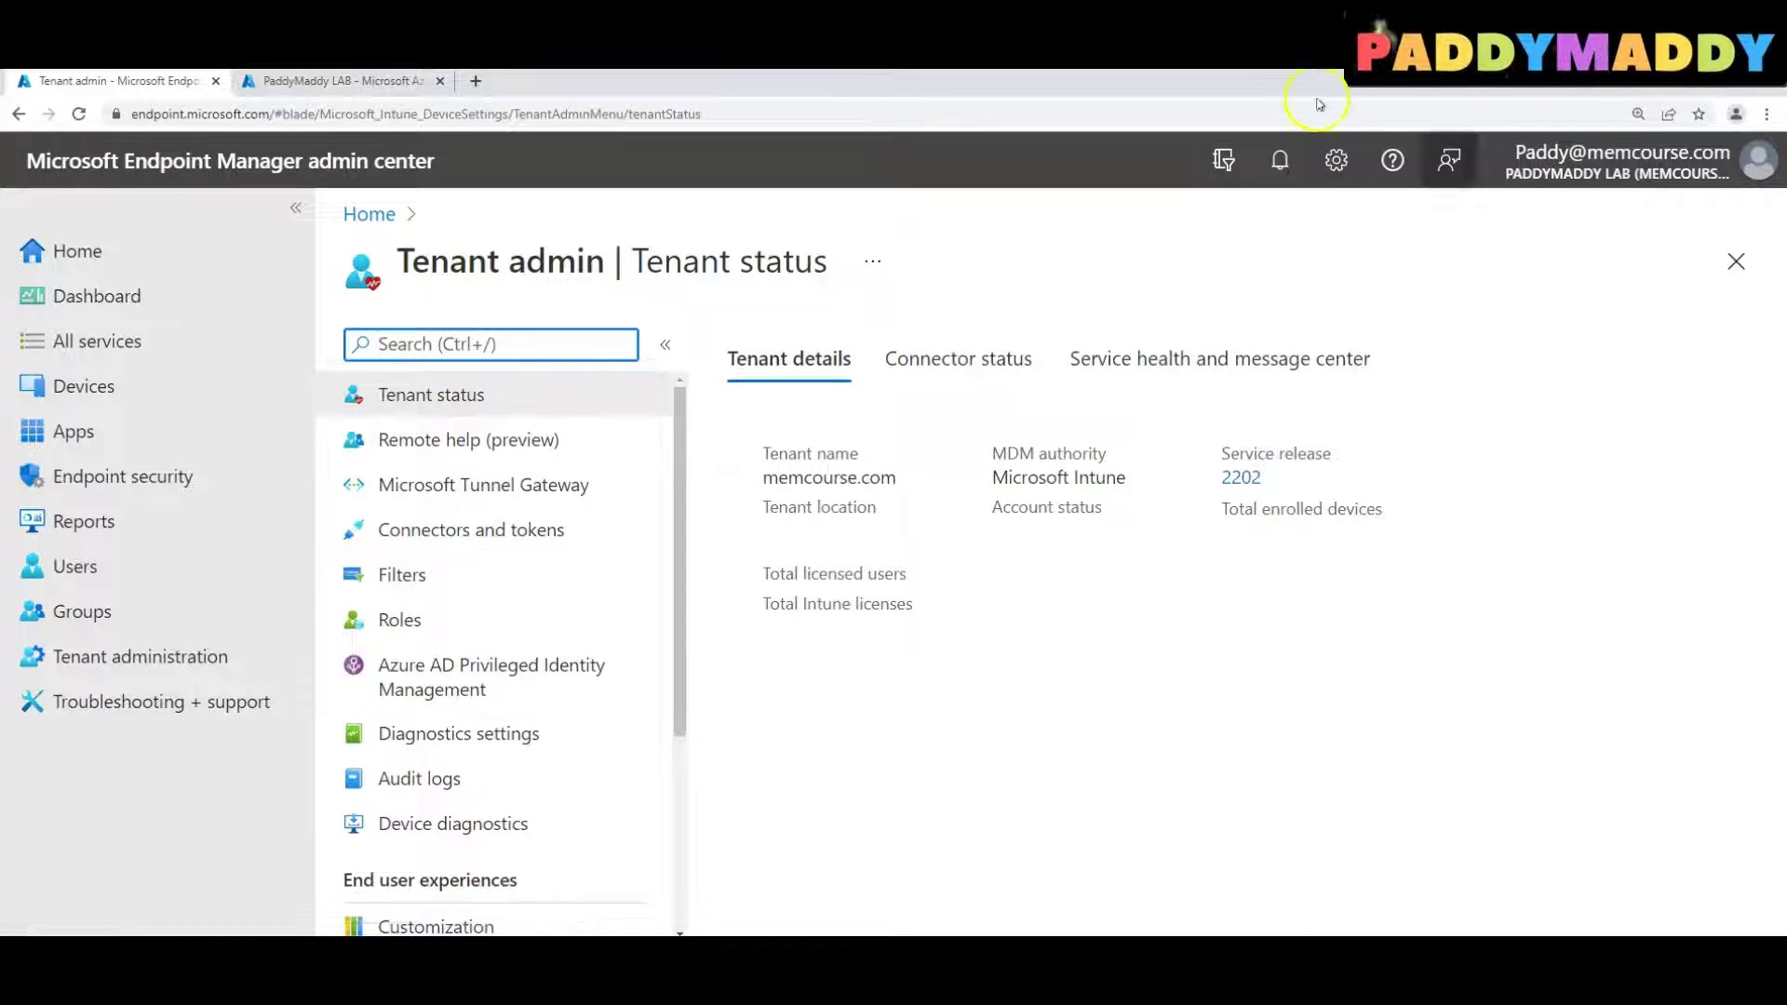
pyautogui.moveTo(678, 471); pyautogui.dragTo(679, 755)
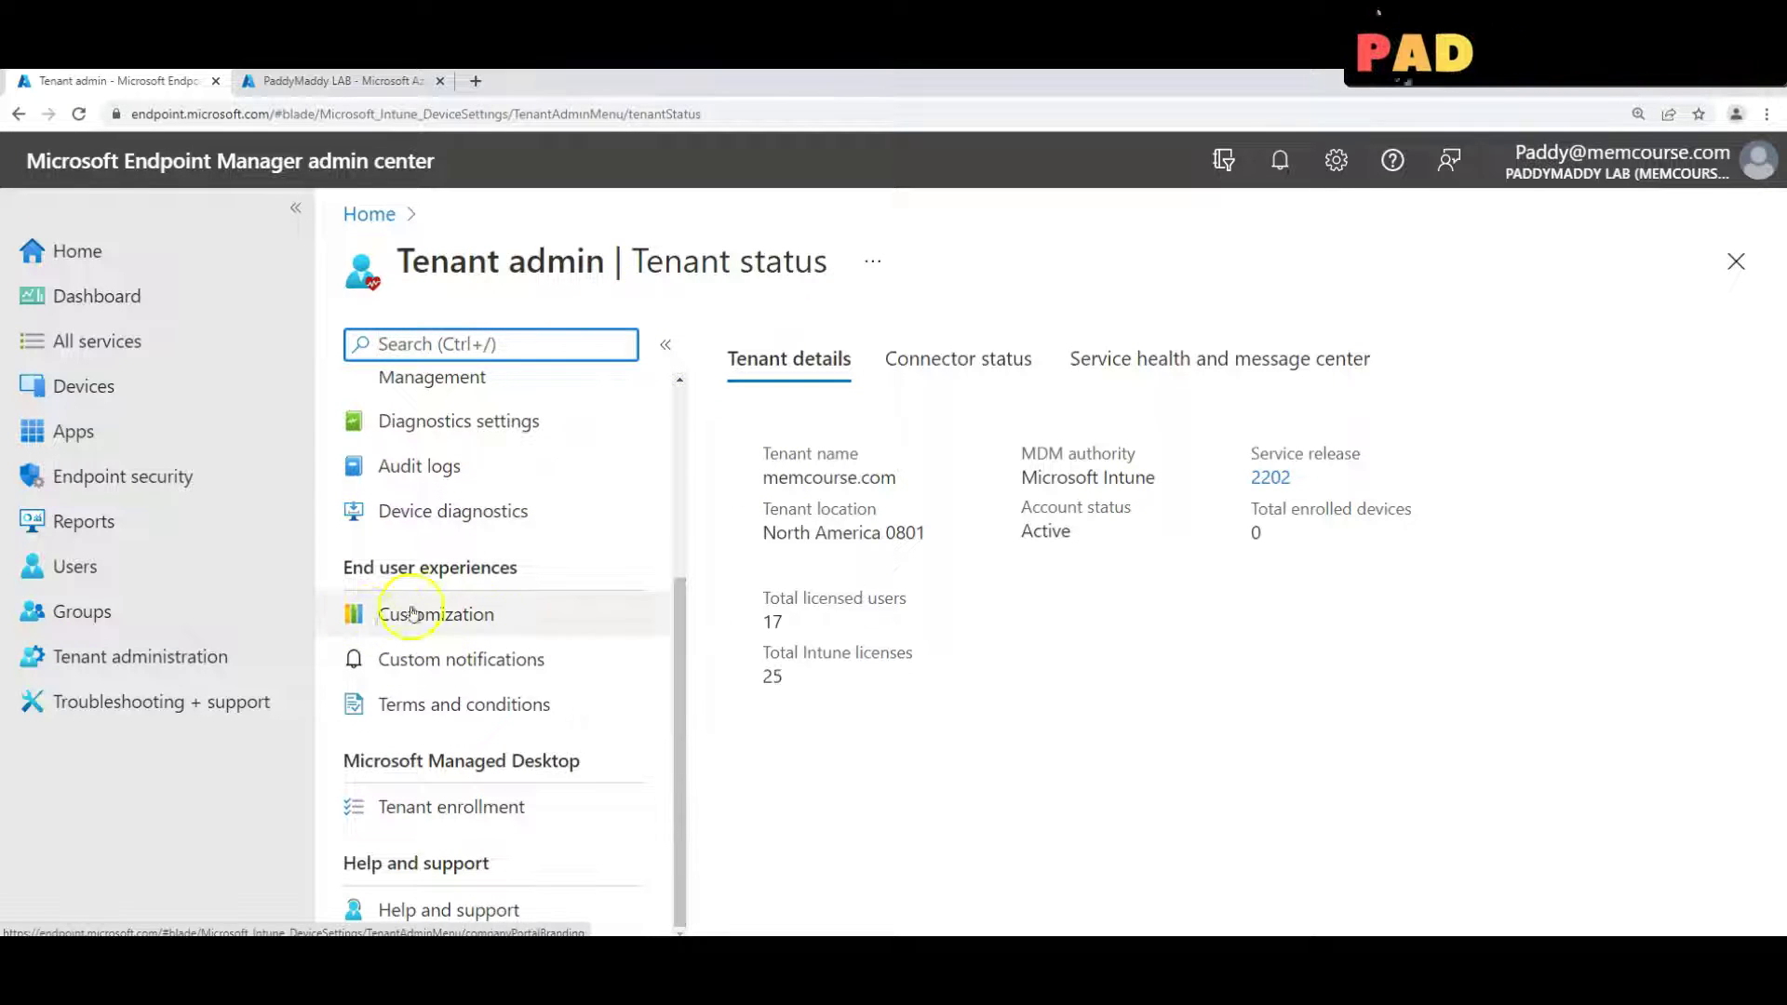
pyautogui.click(459, 606)
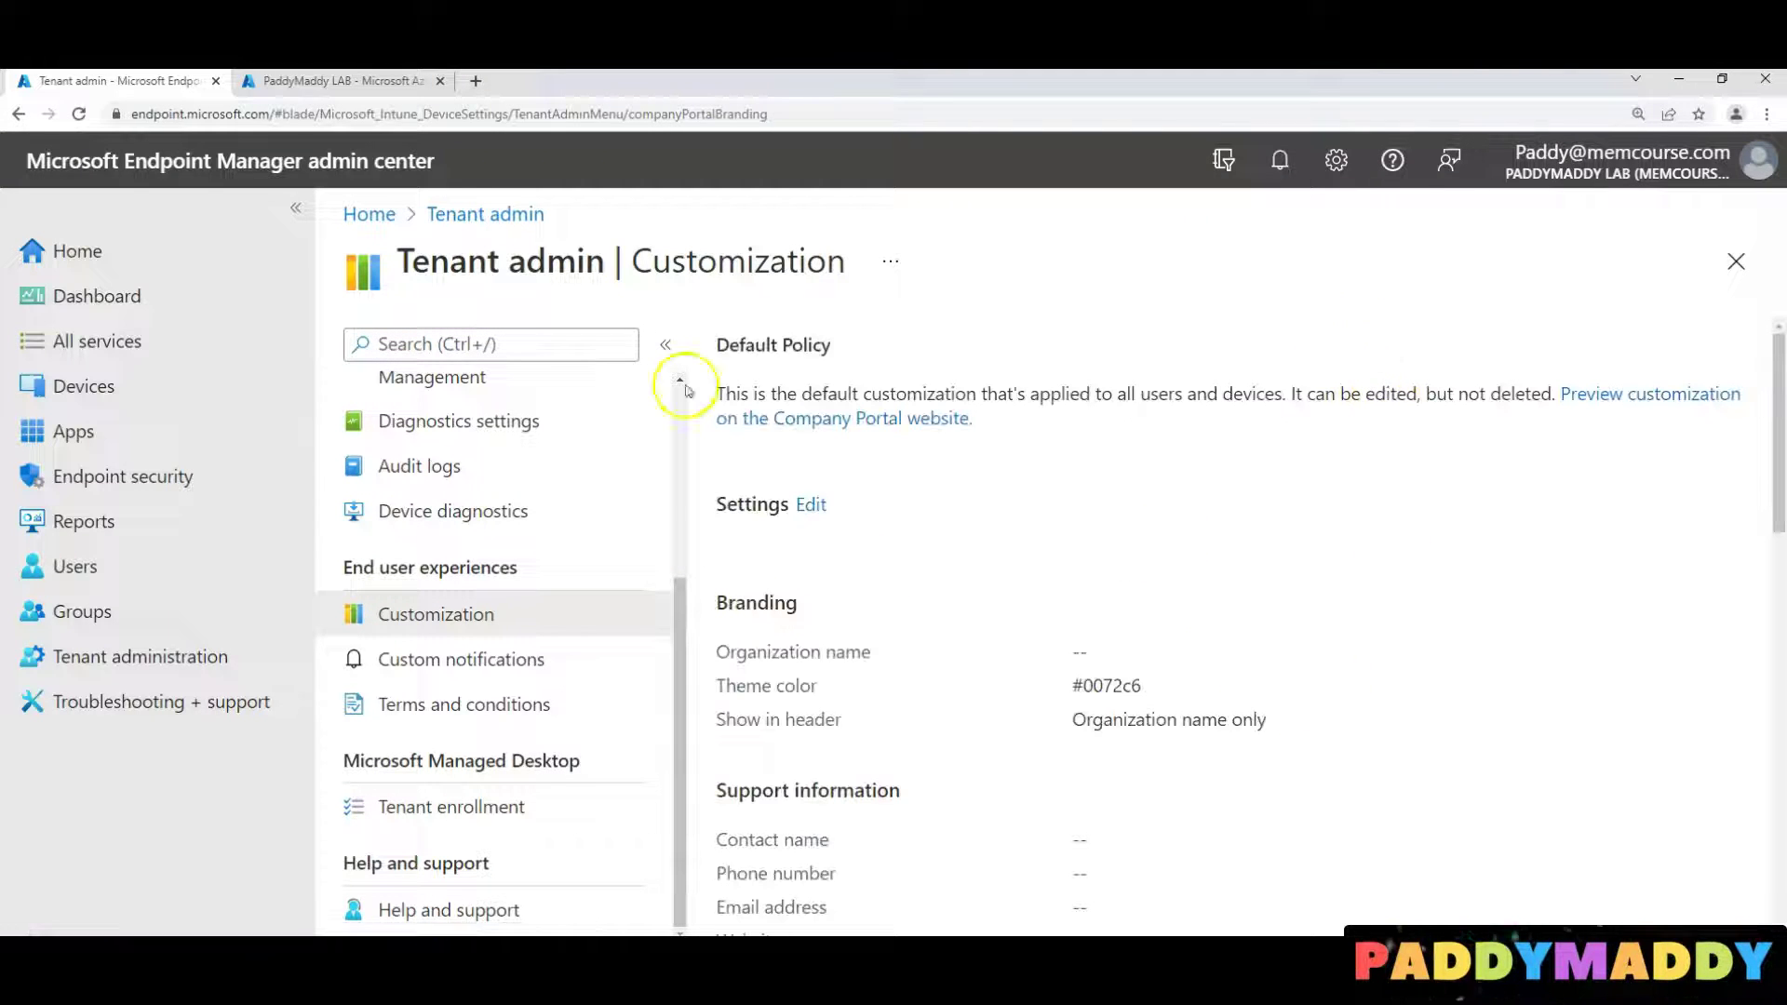
pyautogui.click(813, 504)
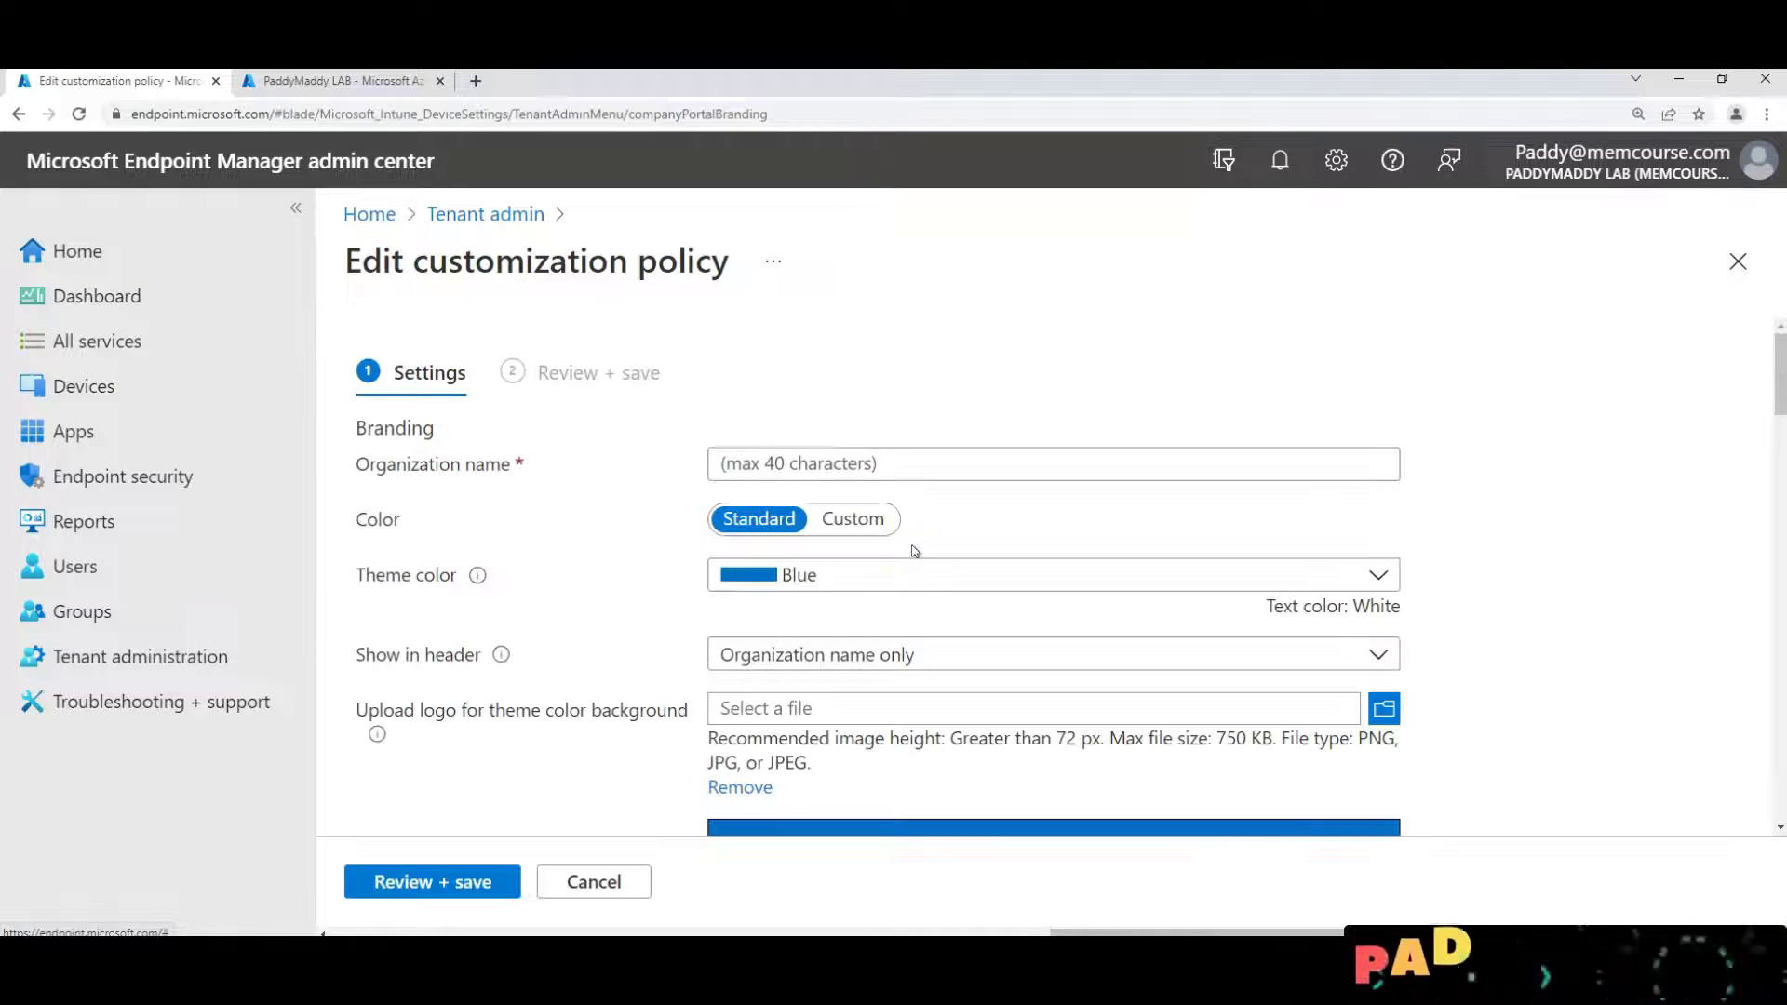
# Set the organization name to 'MEM Course LAB Demo' and the theme colour to Orange
pyautogui.click(672, 642)
pyautogui.click(794, 452)
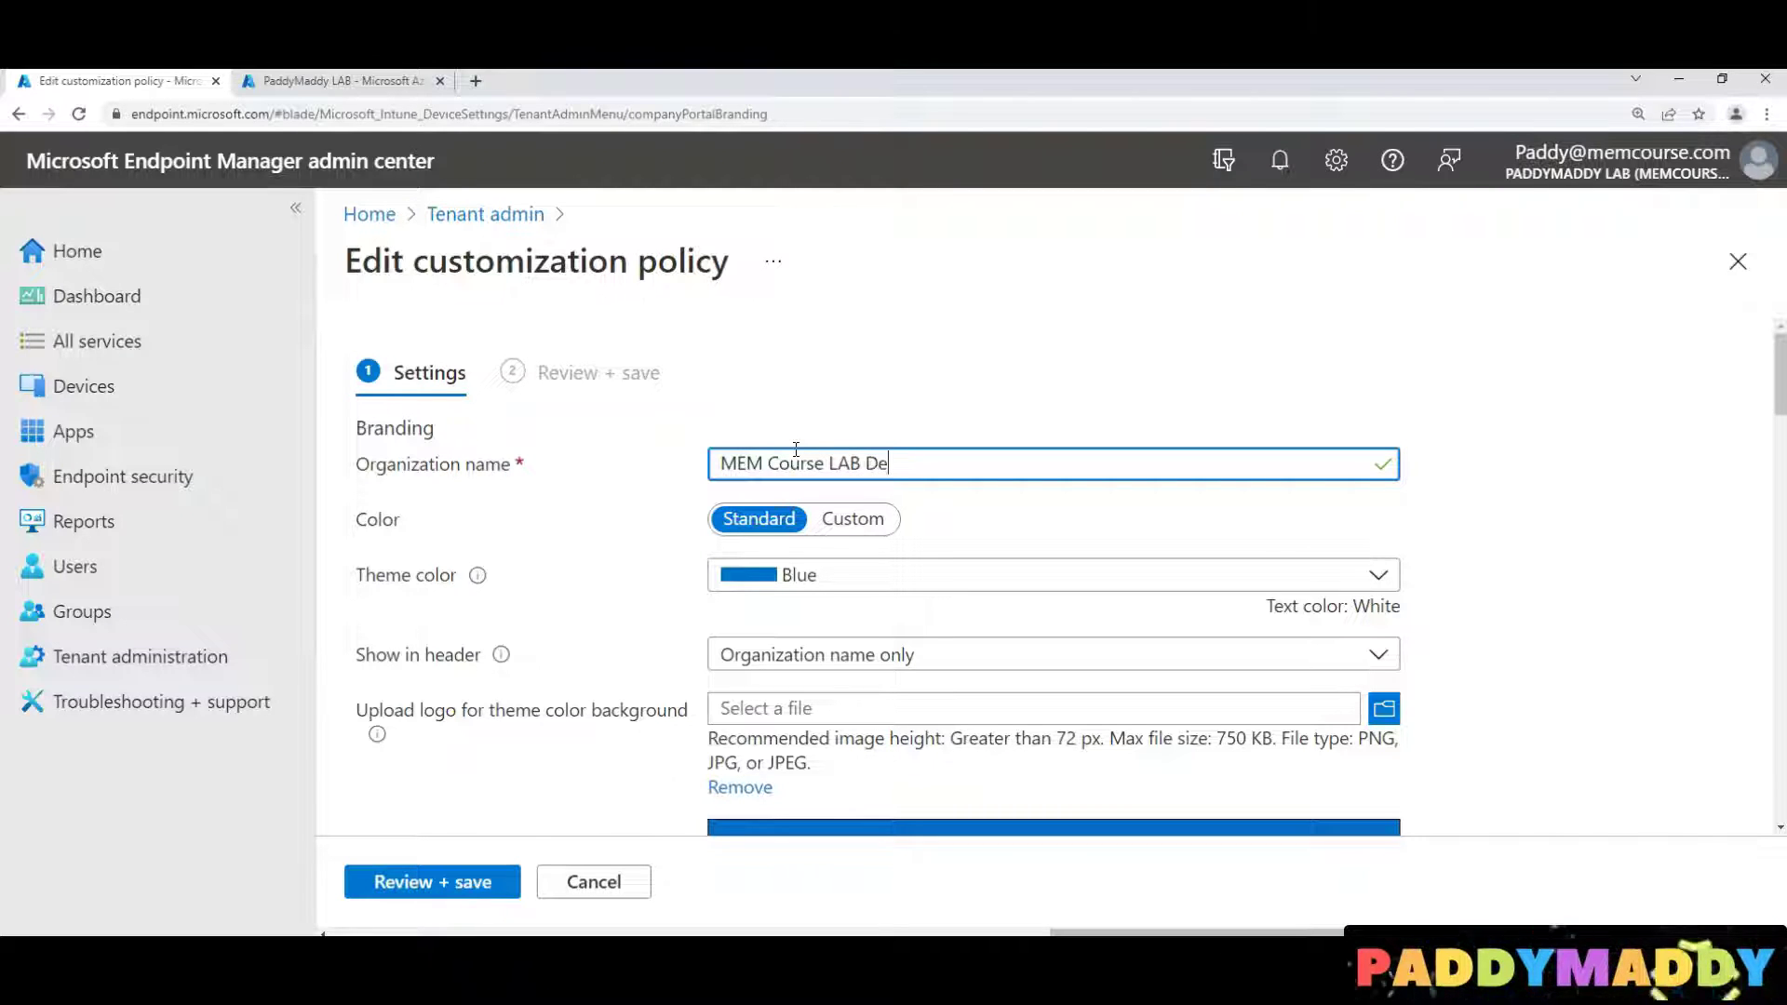
pyautogui.tripleClick(796, 450)
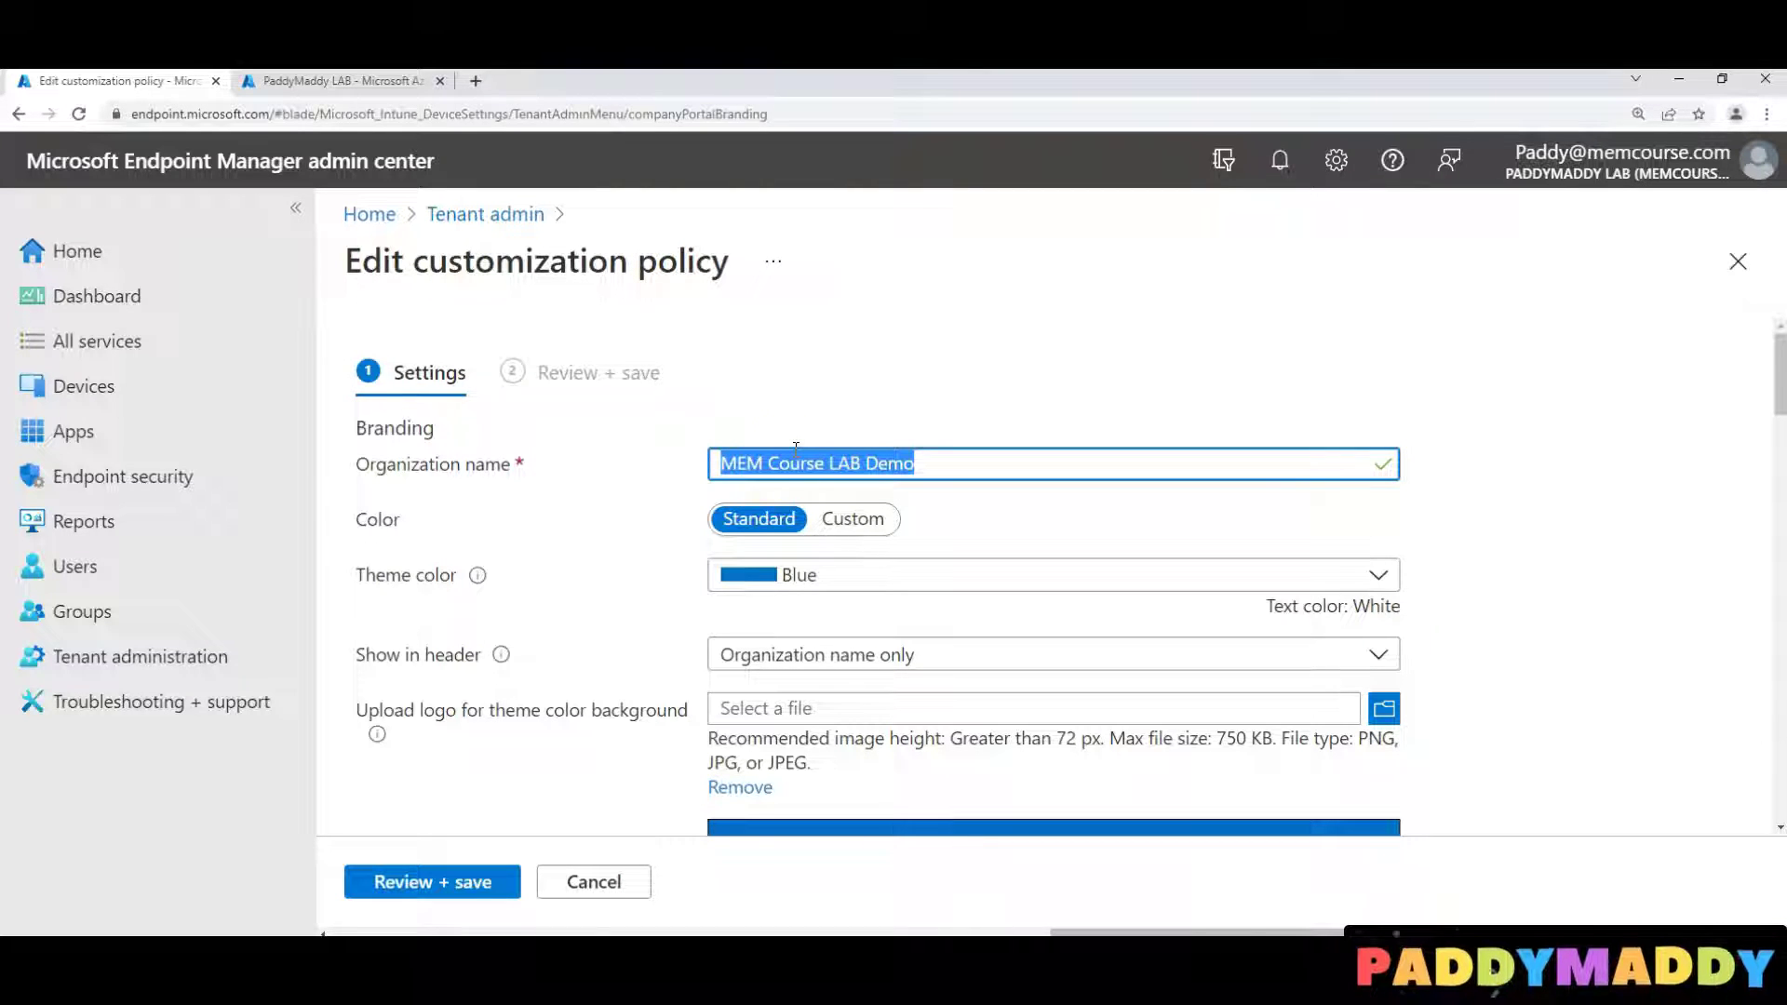
pyautogui.click(1138, 575)
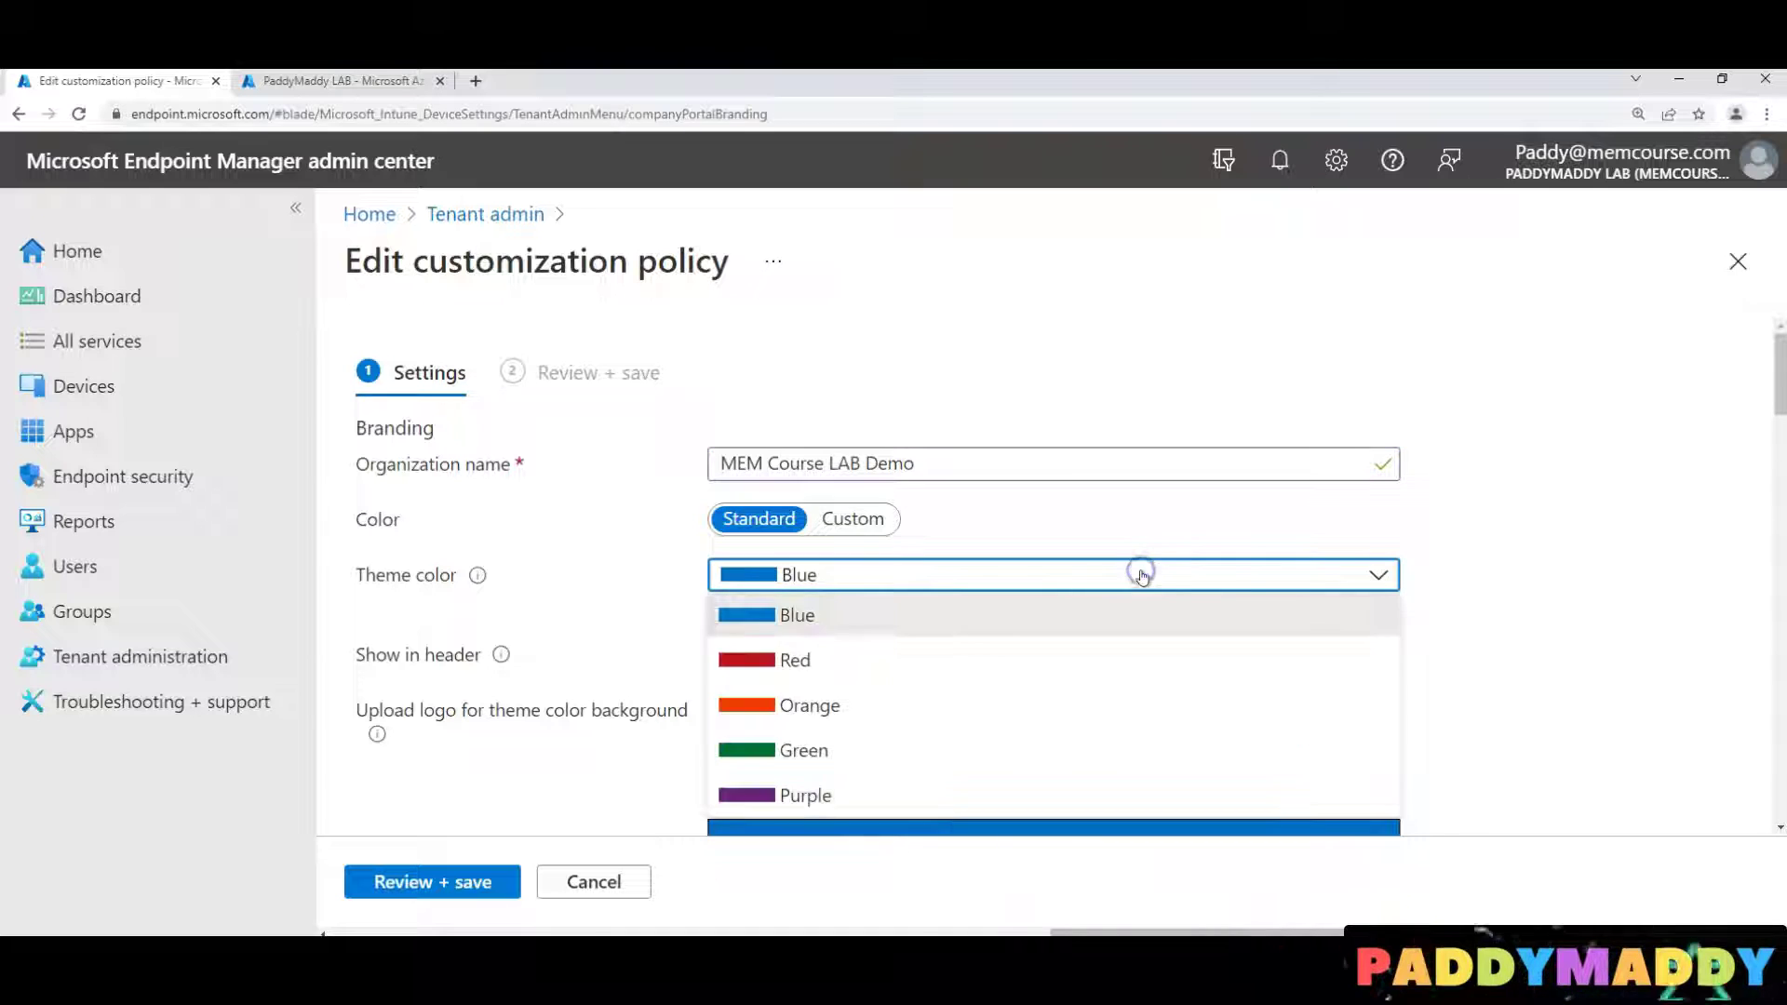
pyautogui.click(847, 696)
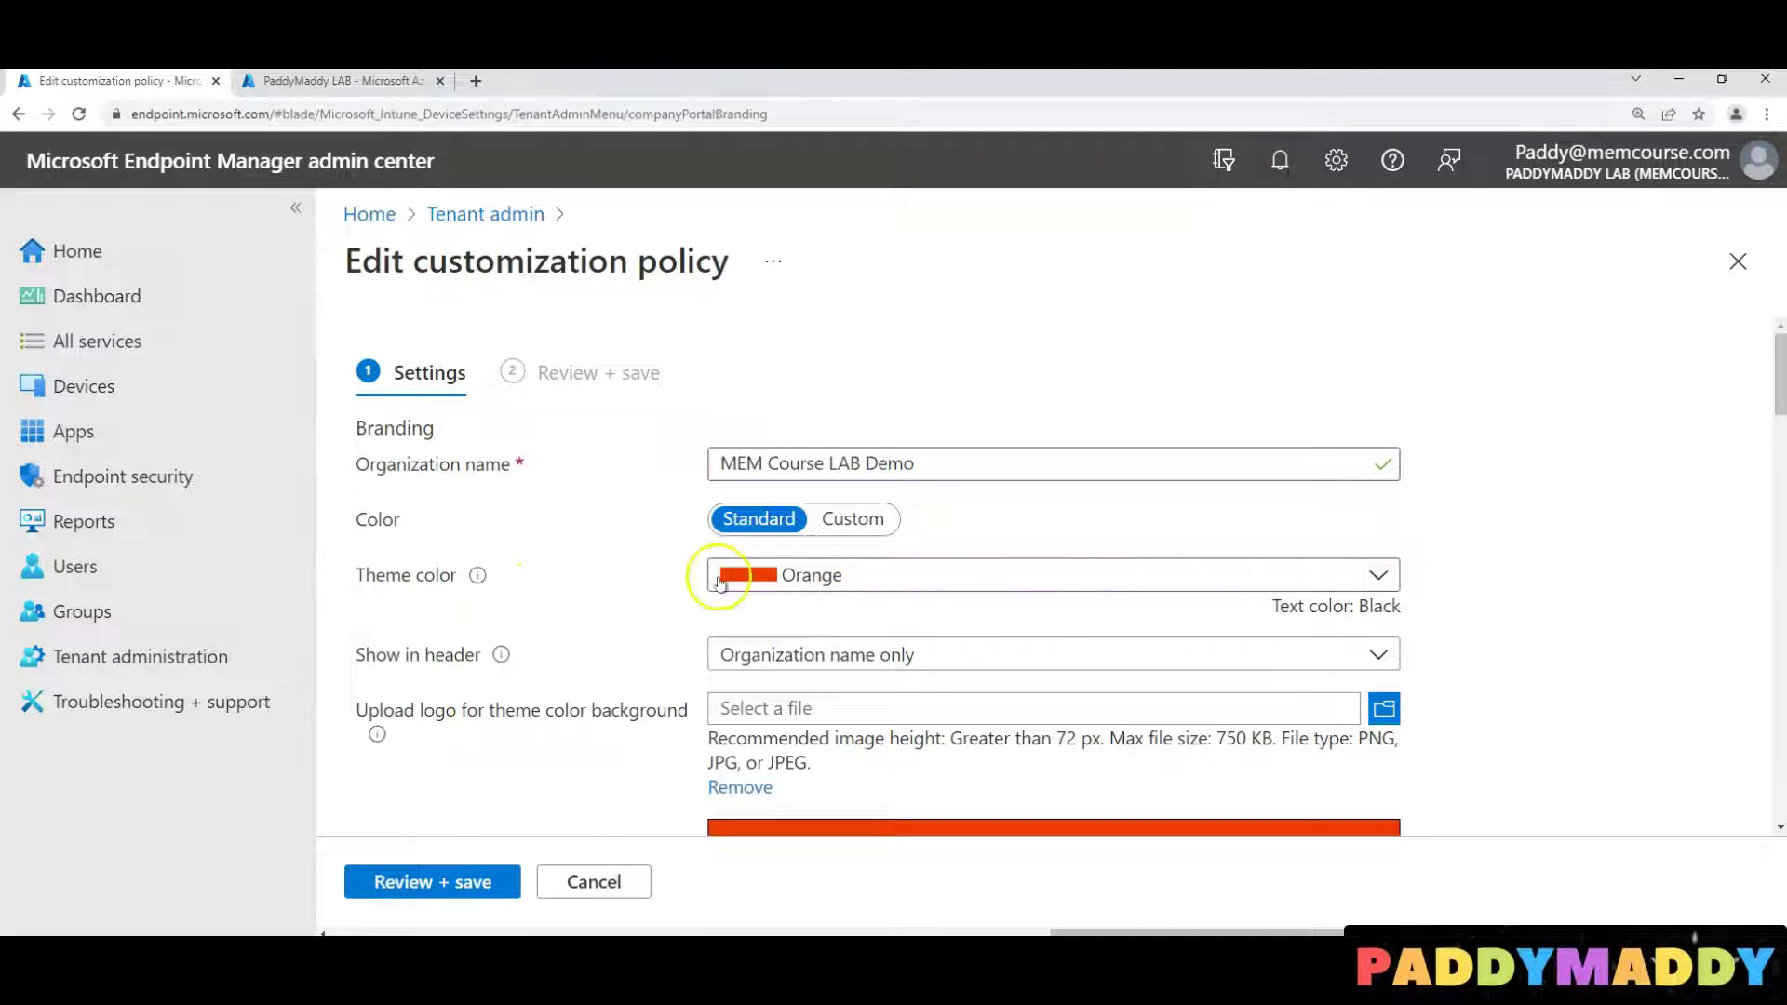
pyautogui.click(921, 705)
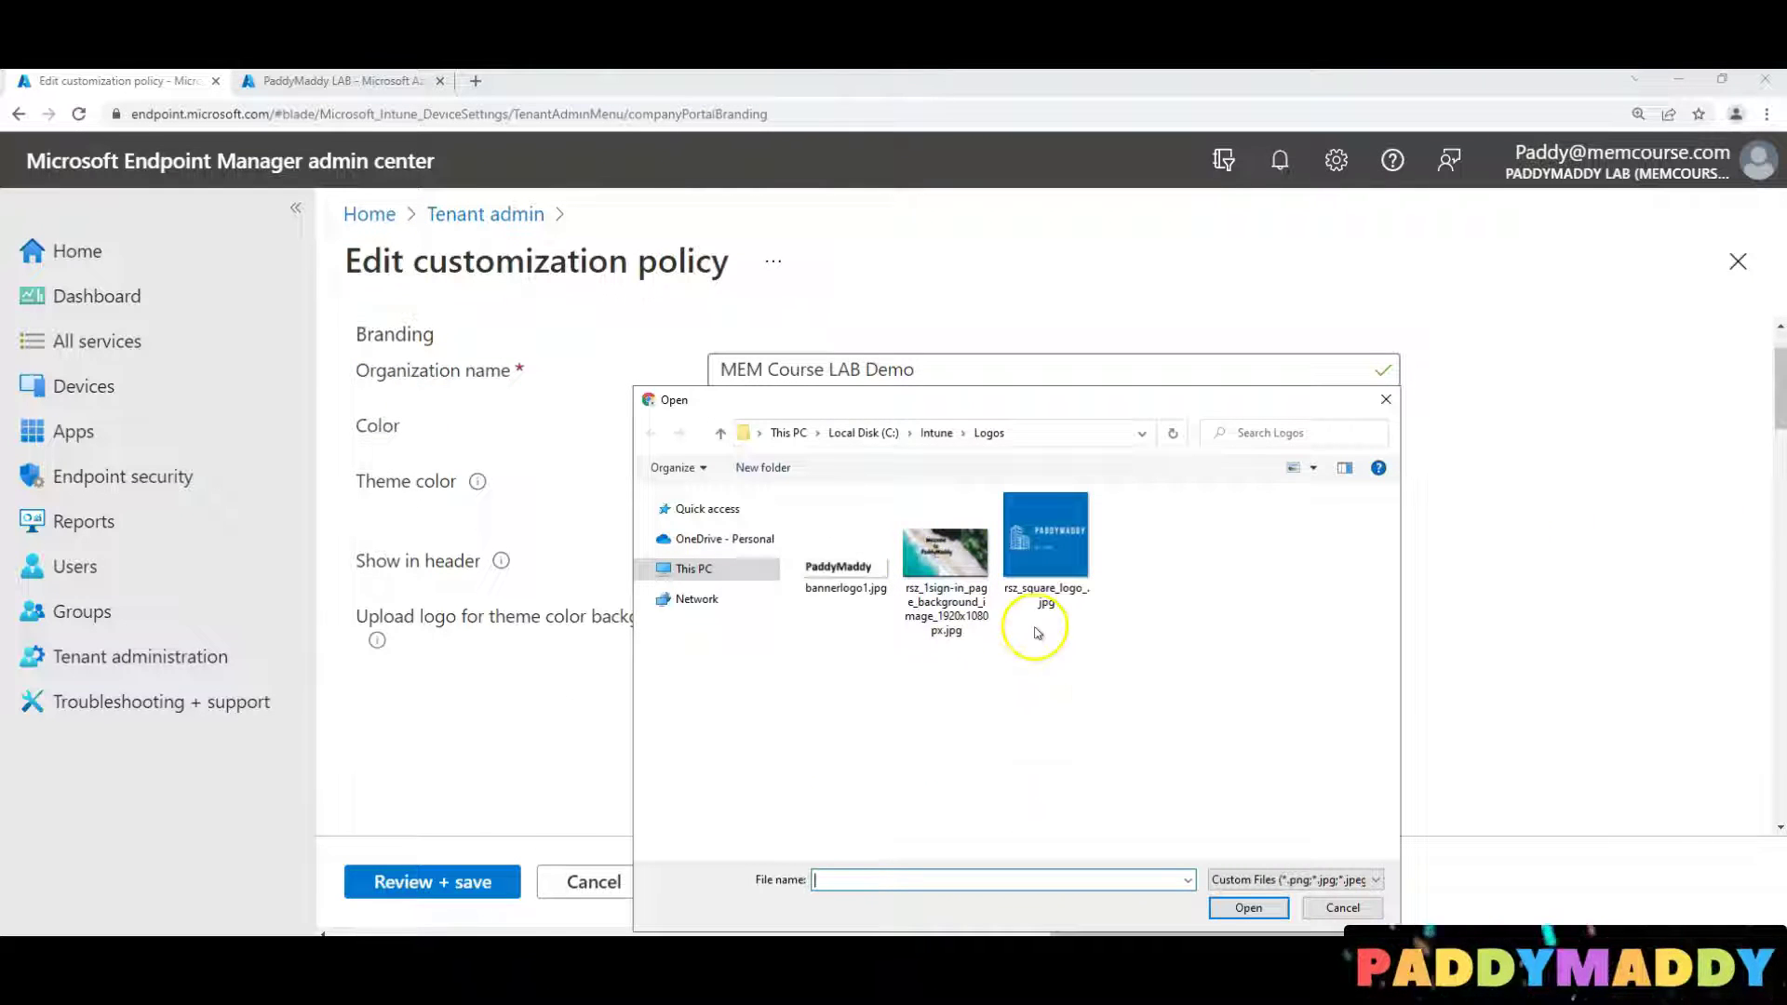
# Upload bannerlogo1.jpg as the theme-colour and light-background logos, and the sign-in image as brand image
pyautogui.doubleClick(828, 570)
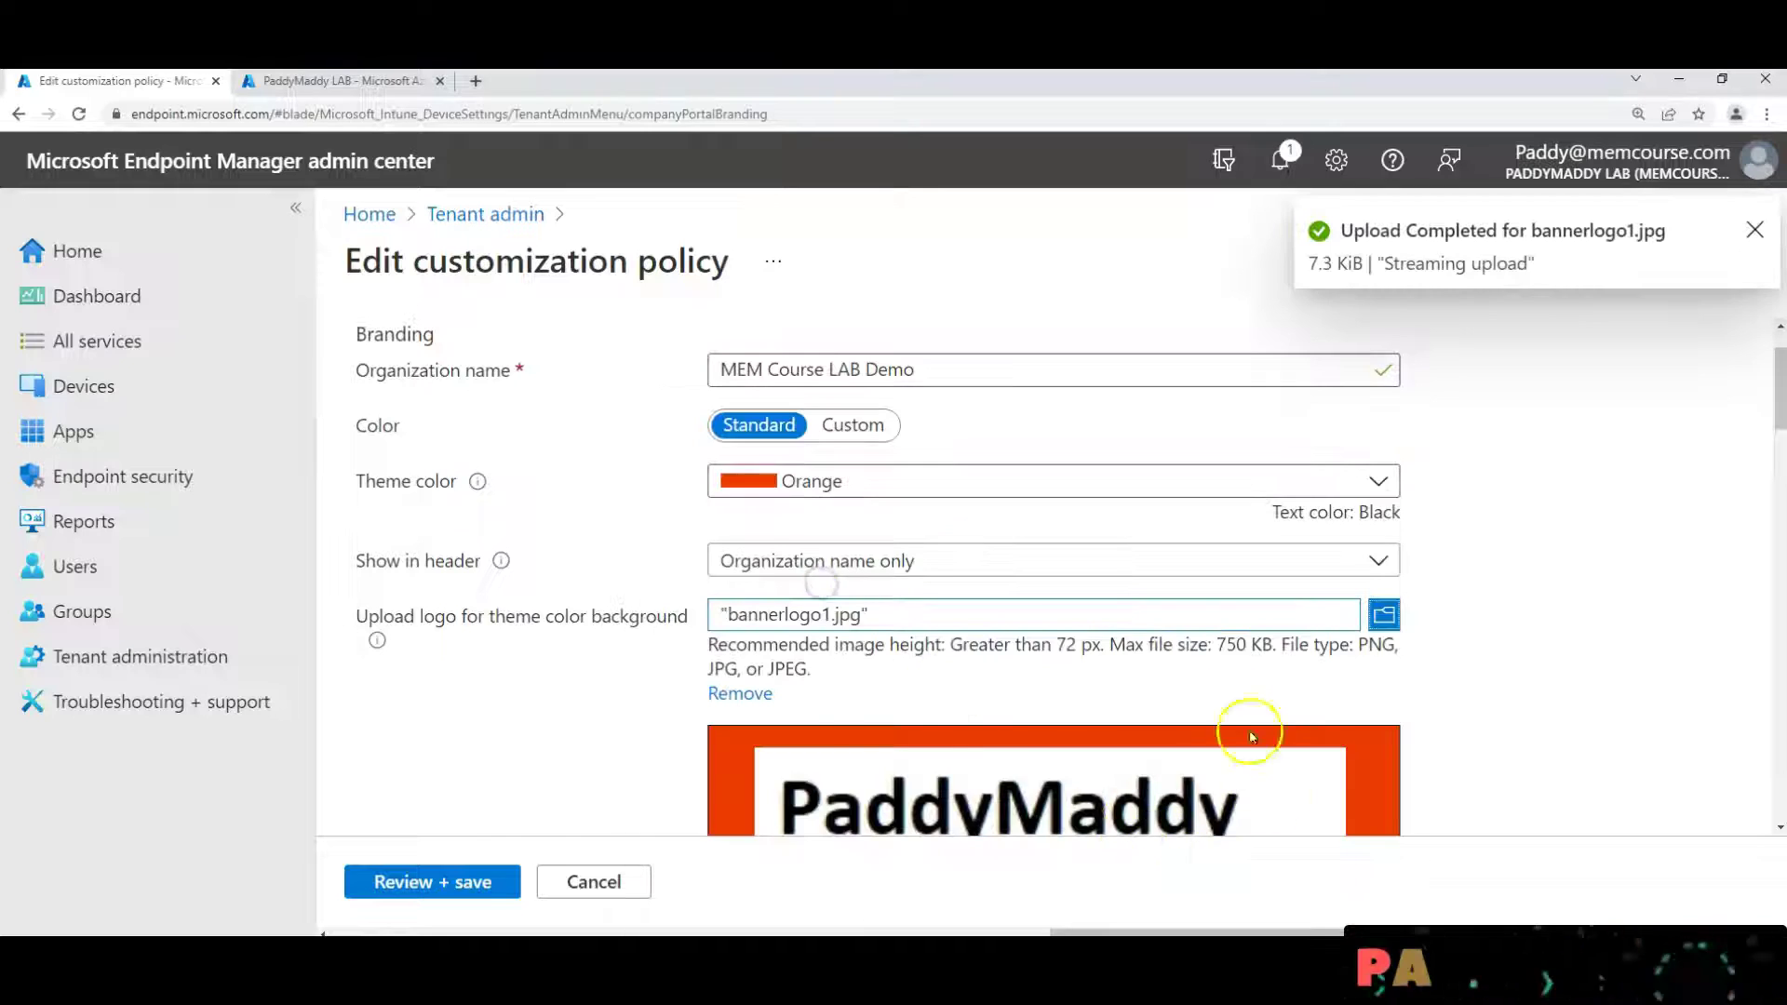
pyautogui.scroll(-1, 980, 666)
pyautogui.scroll(-1, 980, 666)
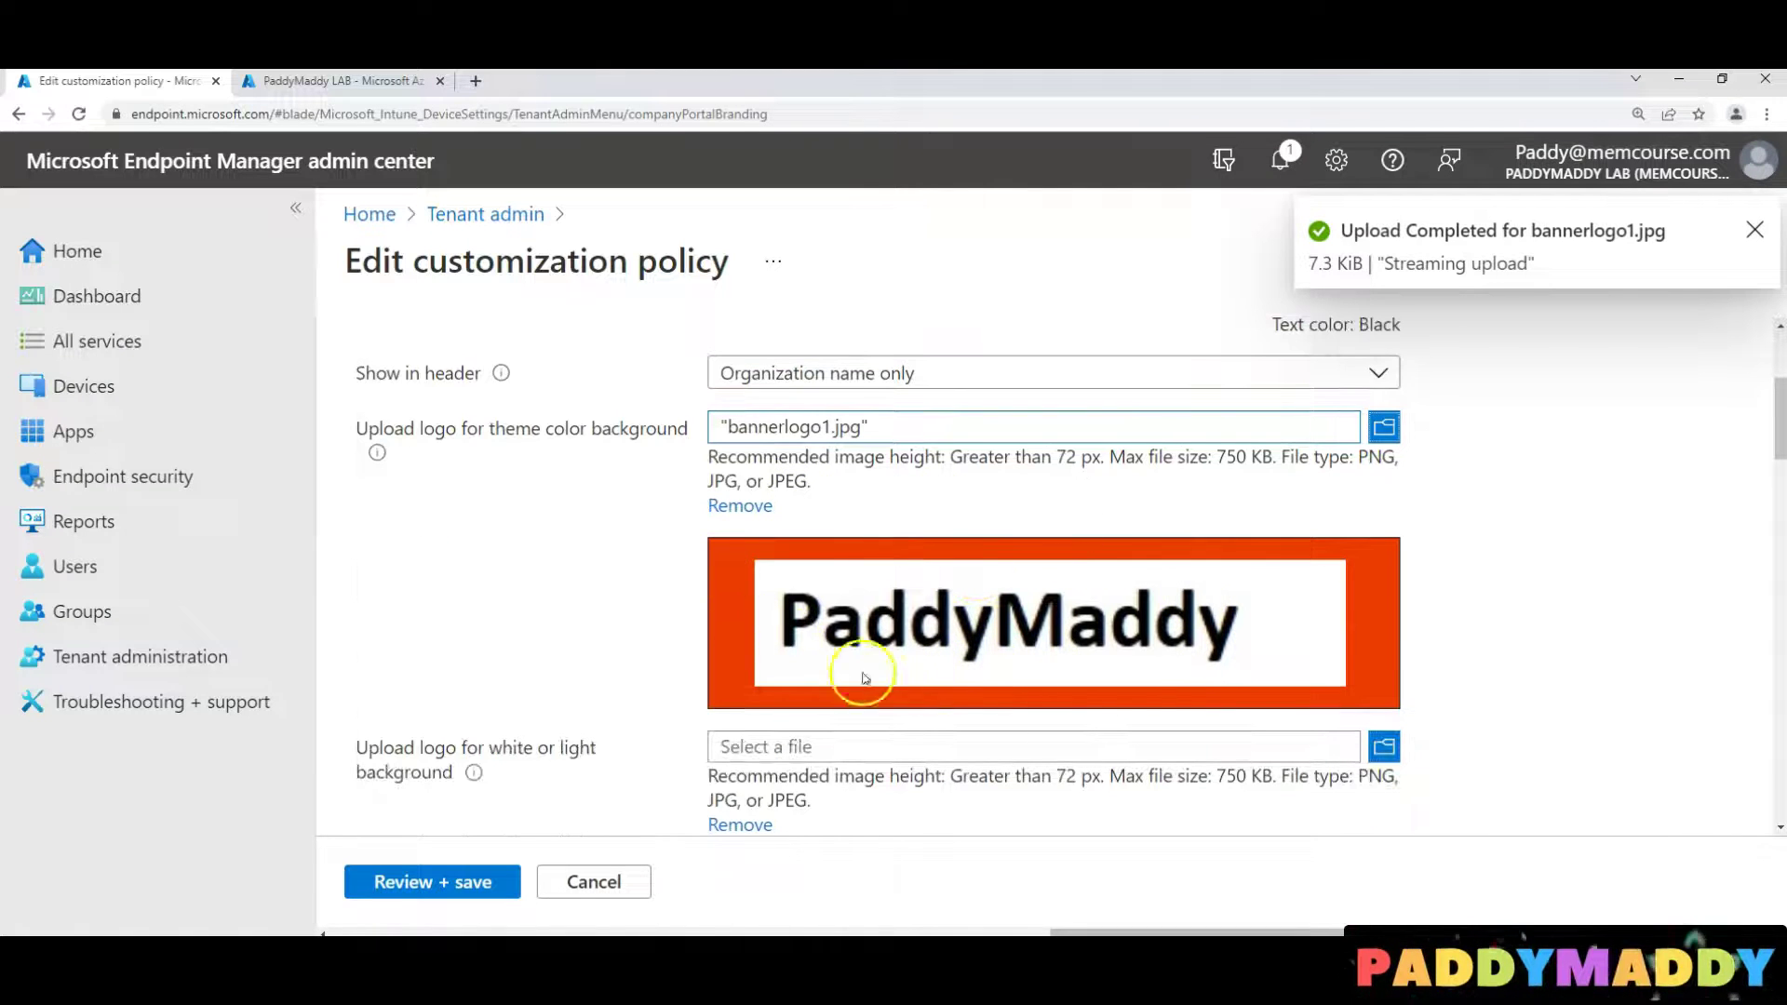
pyautogui.scroll(-2, 1247, 694)
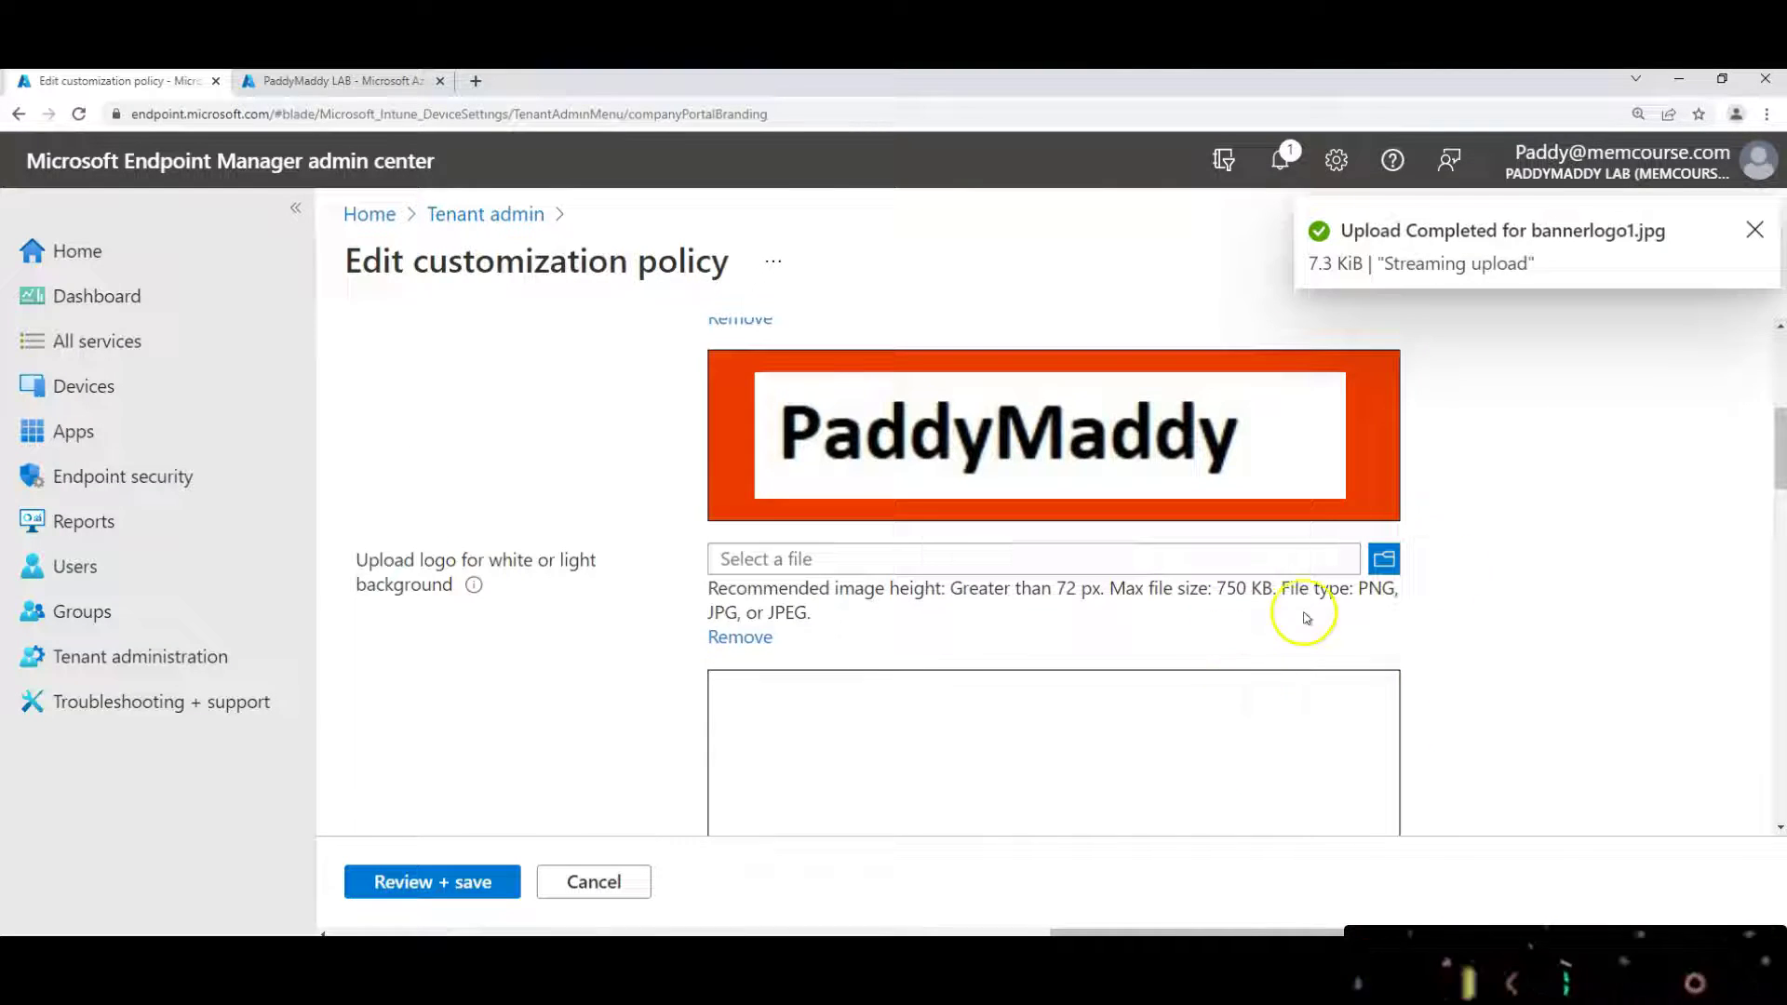
pyautogui.click(1321, 558)
pyautogui.click(863, 581)
pyautogui.click(863, 581)
pyautogui.scroll(-3, 969, 741)
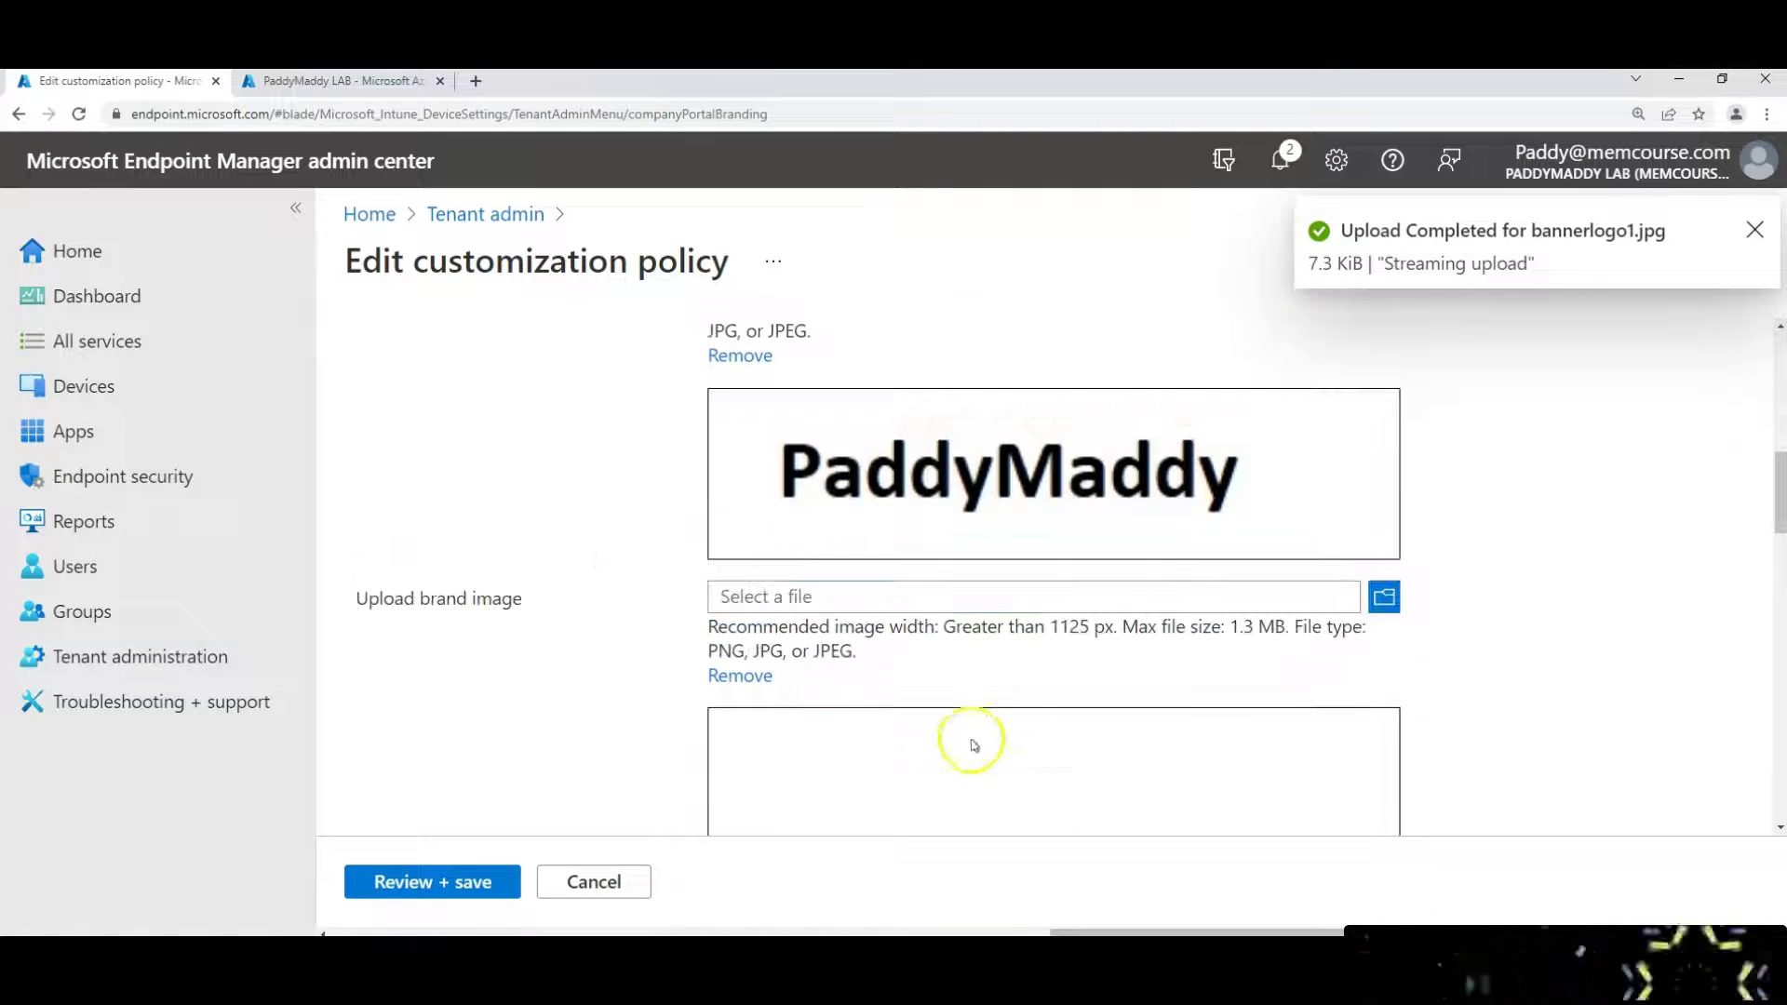
pyautogui.scroll(-2, 1055, 496)
pyautogui.moveTo(369, 416); pyautogui.dragTo(522, 417)
pyautogui.click(1384, 410)
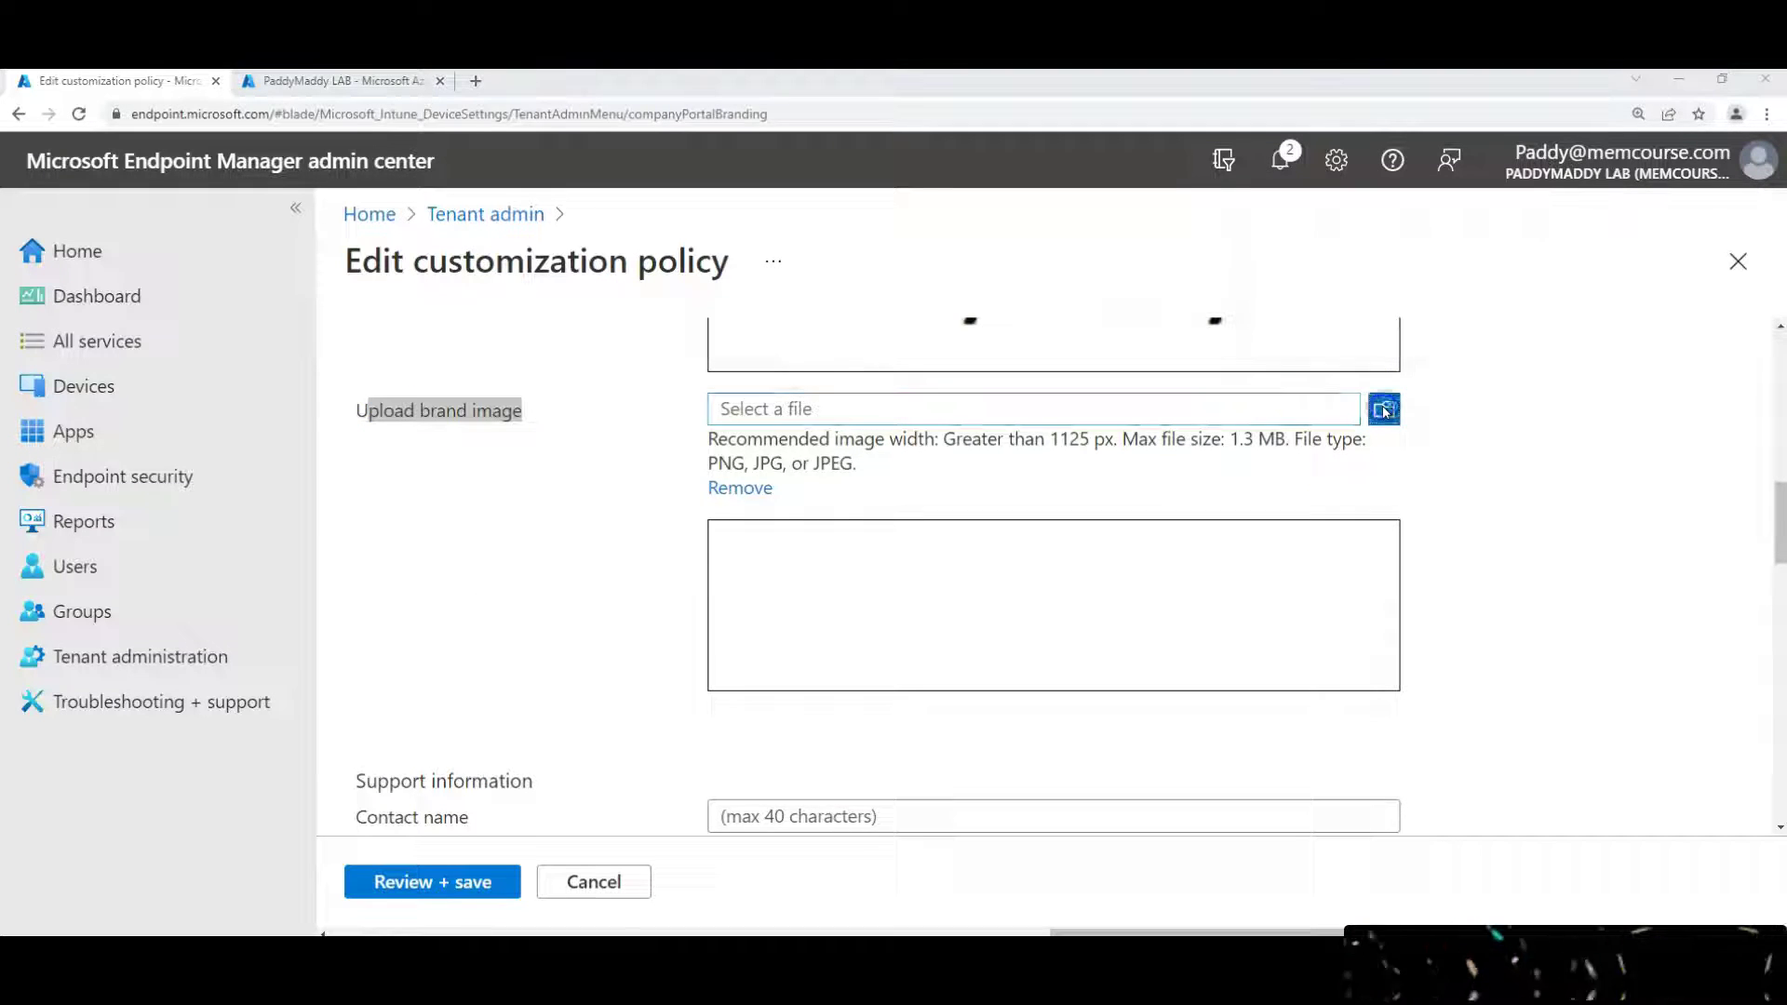
pyautogui.click(944, 558)
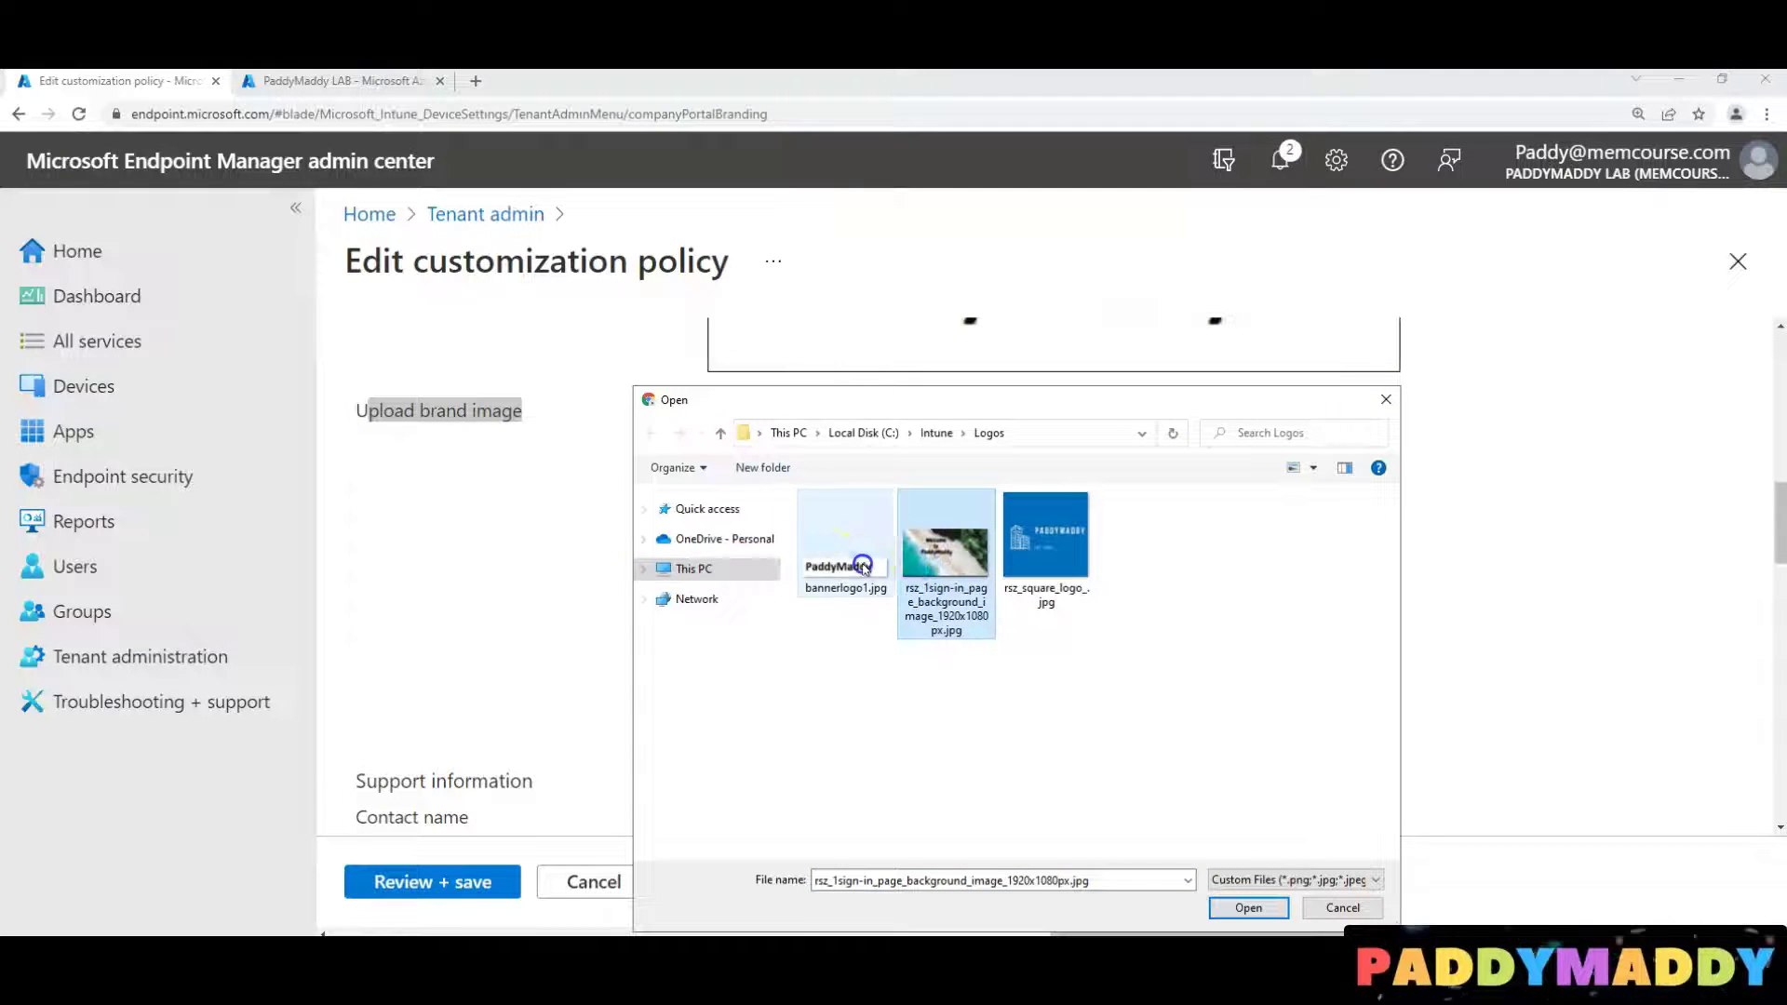
pyautogui.doubleClick(852, 568)
pyautogui.scroll(-4, 1006, 570)
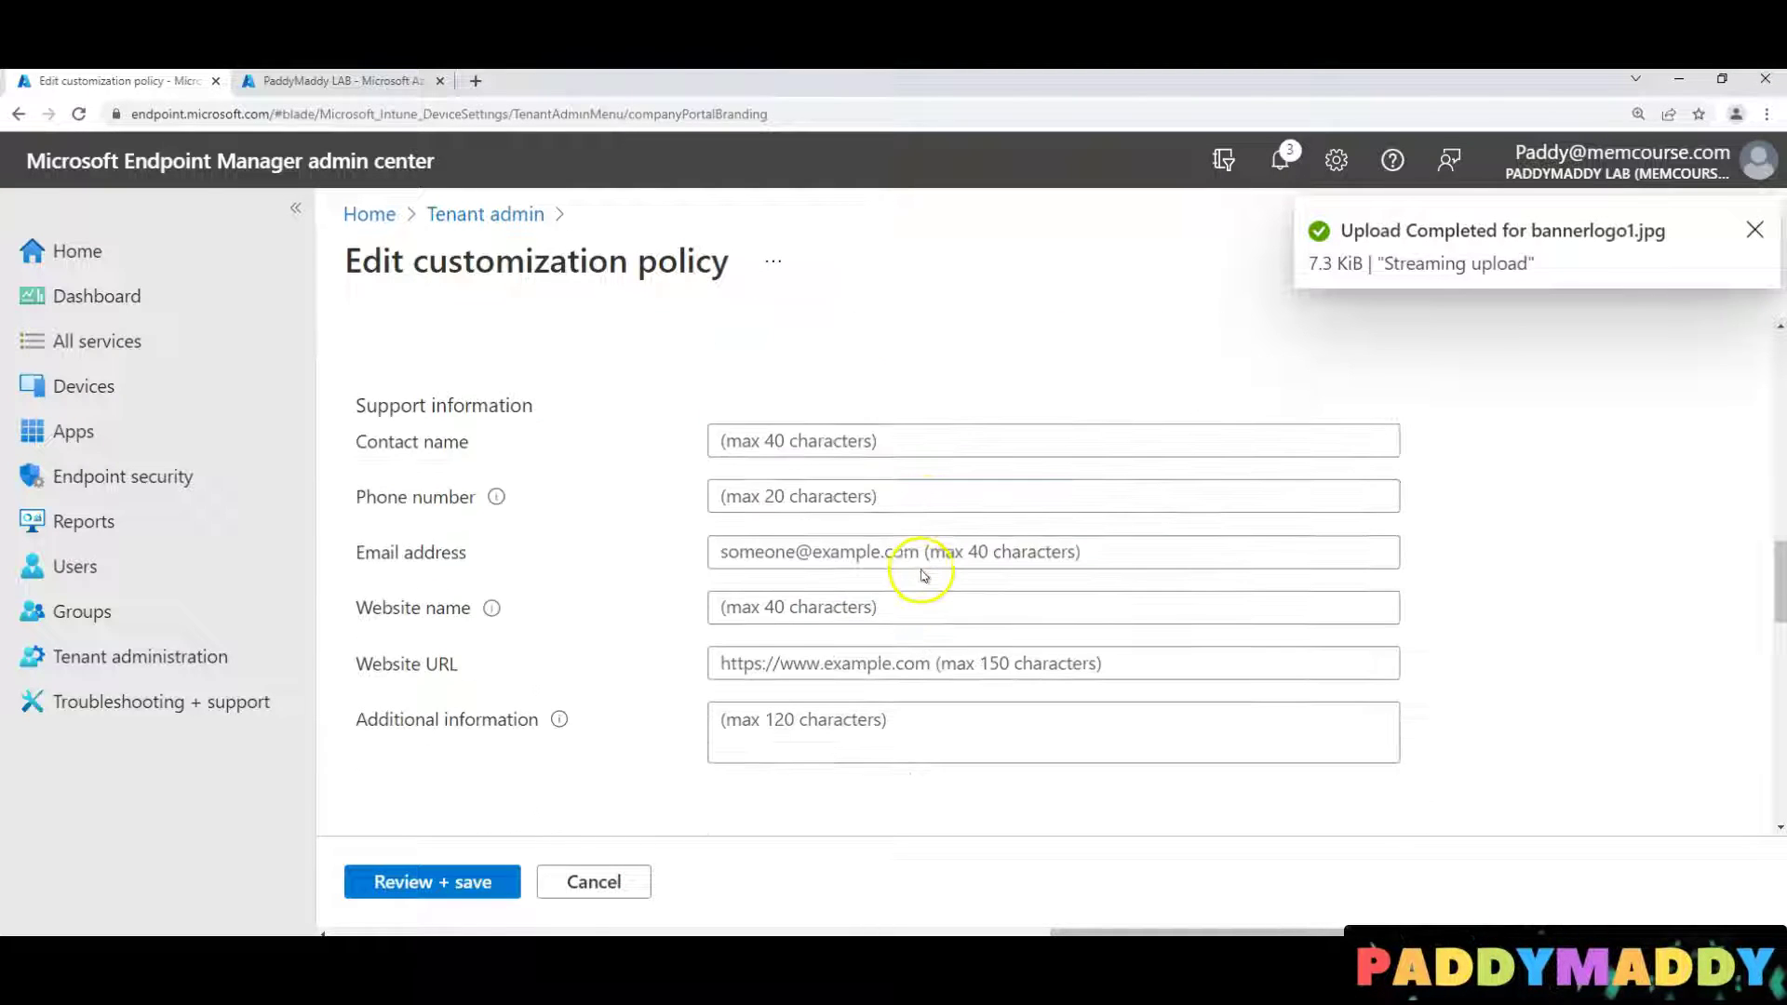
pyautogui.scroll(2, 885, 578)
# Enter 'Helpdesk team' as the support contact name and the support phone number
pyautogui.click(829, 626)
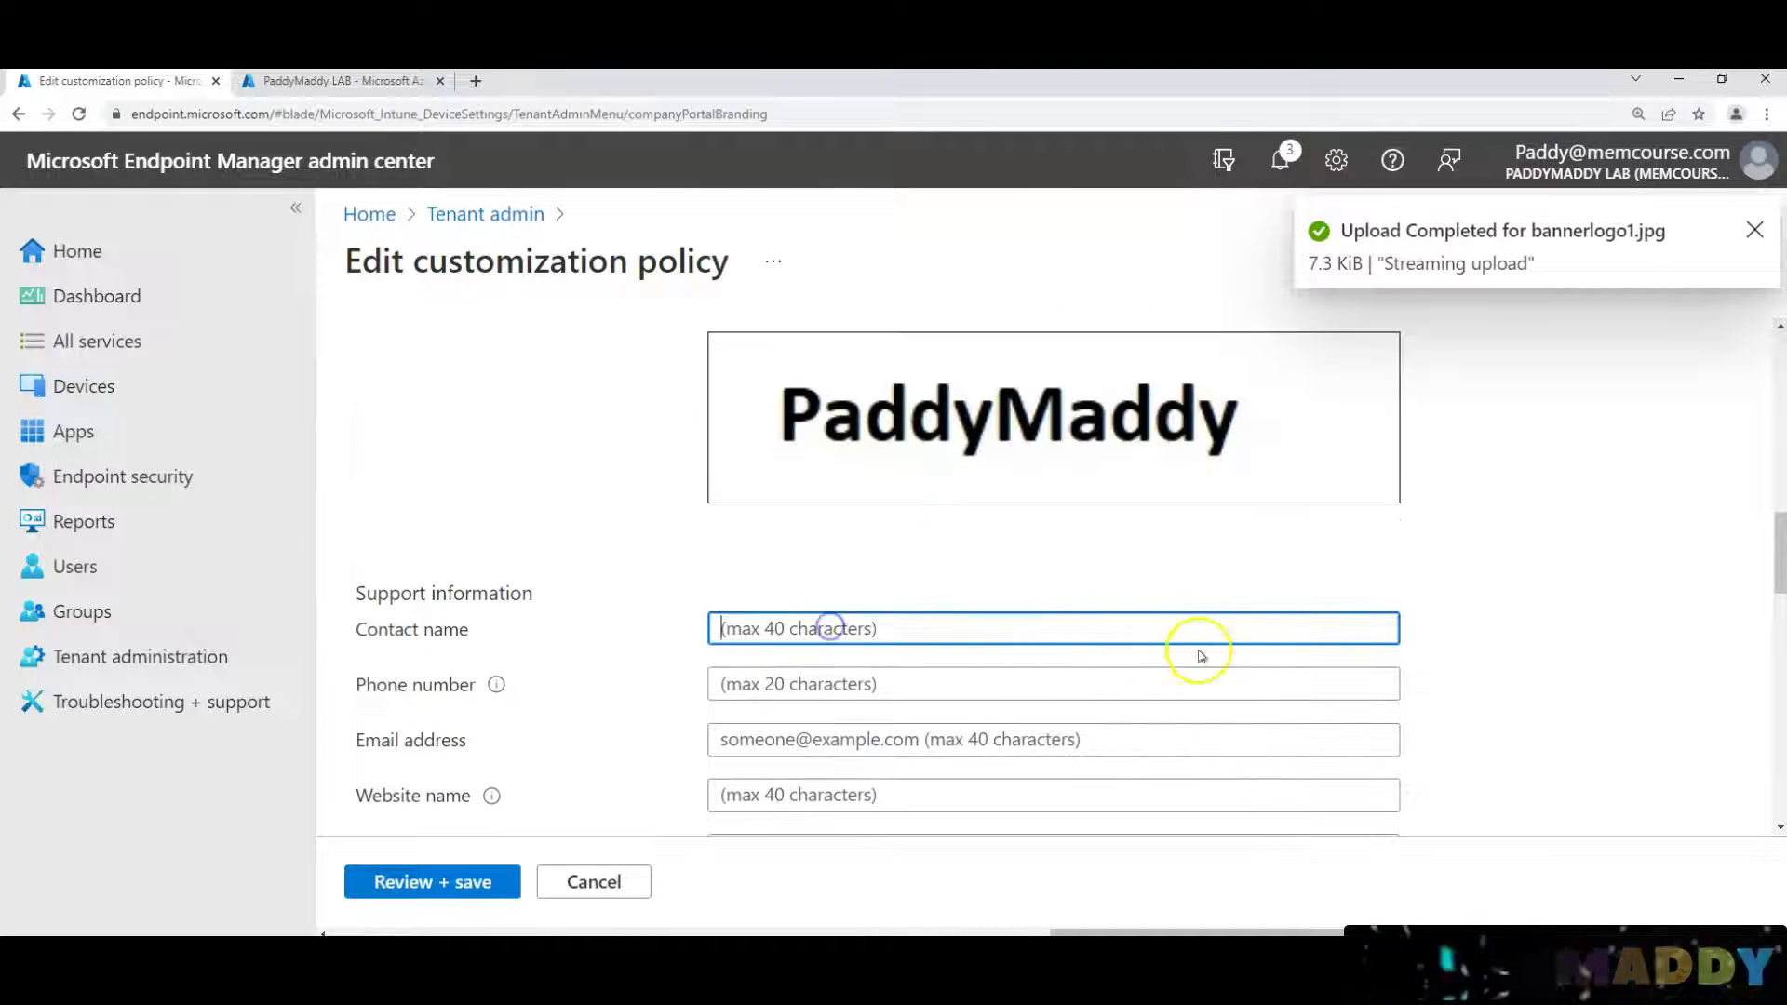
pyautogui.write('Helpdek')
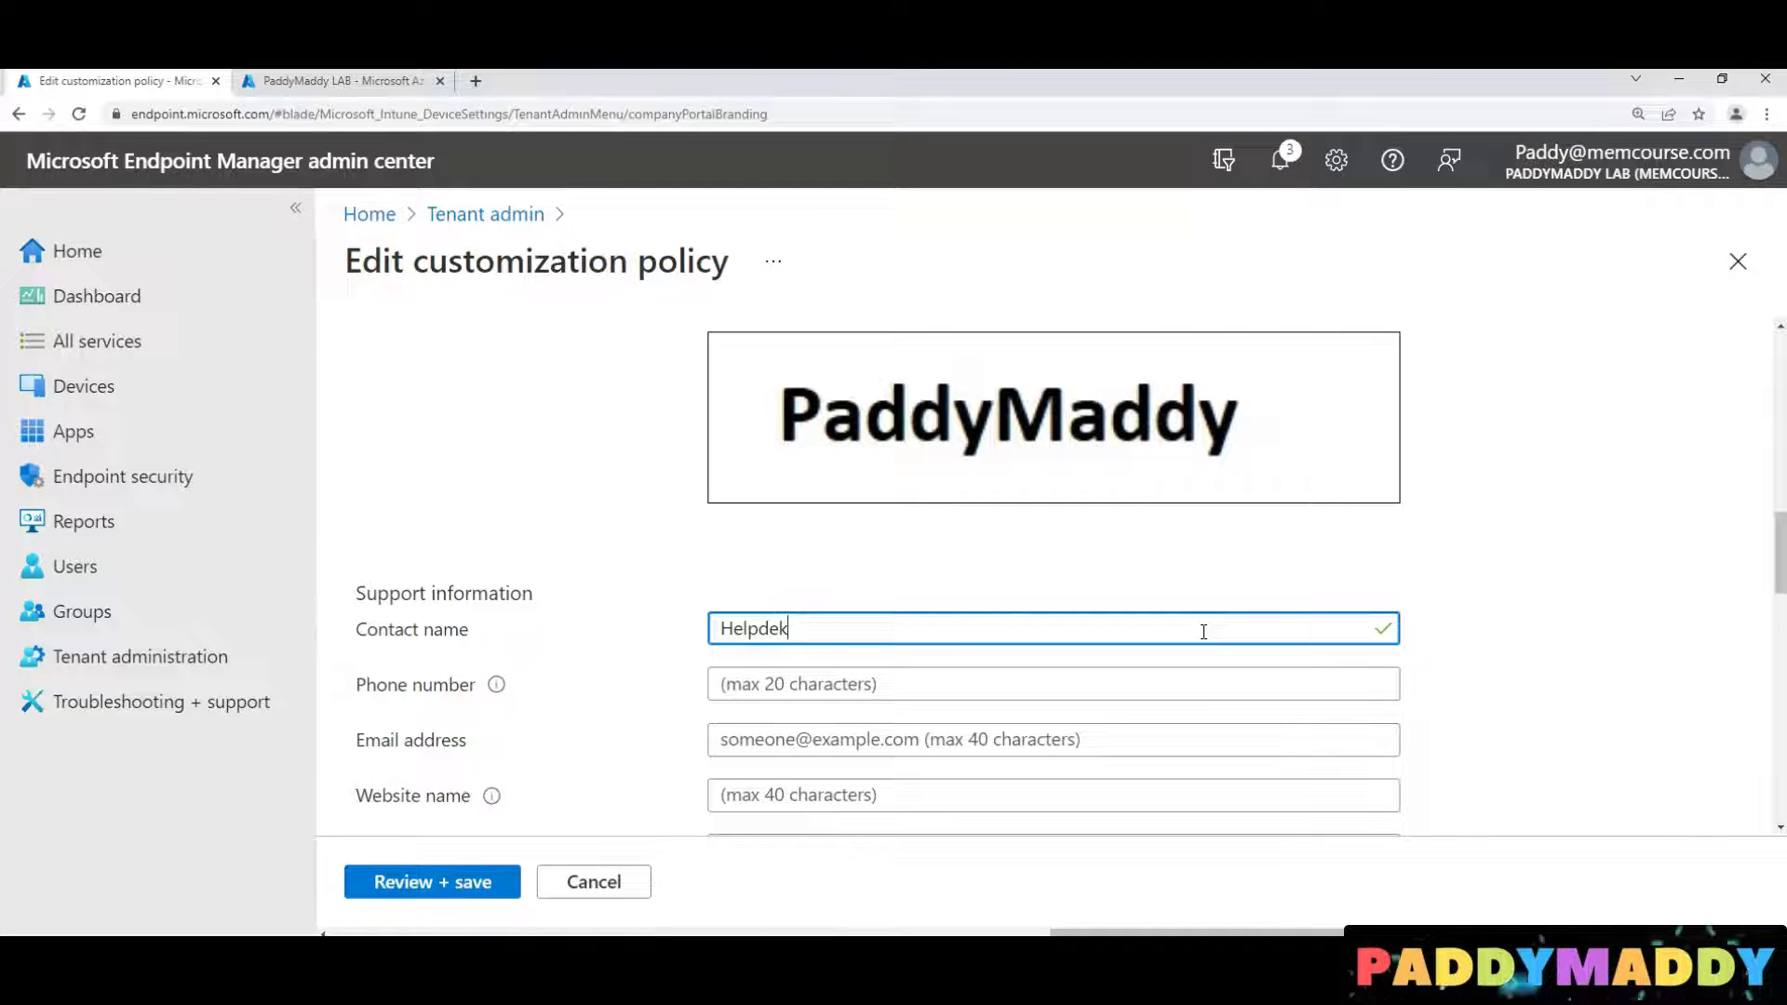
pyautogui.write(' tea')
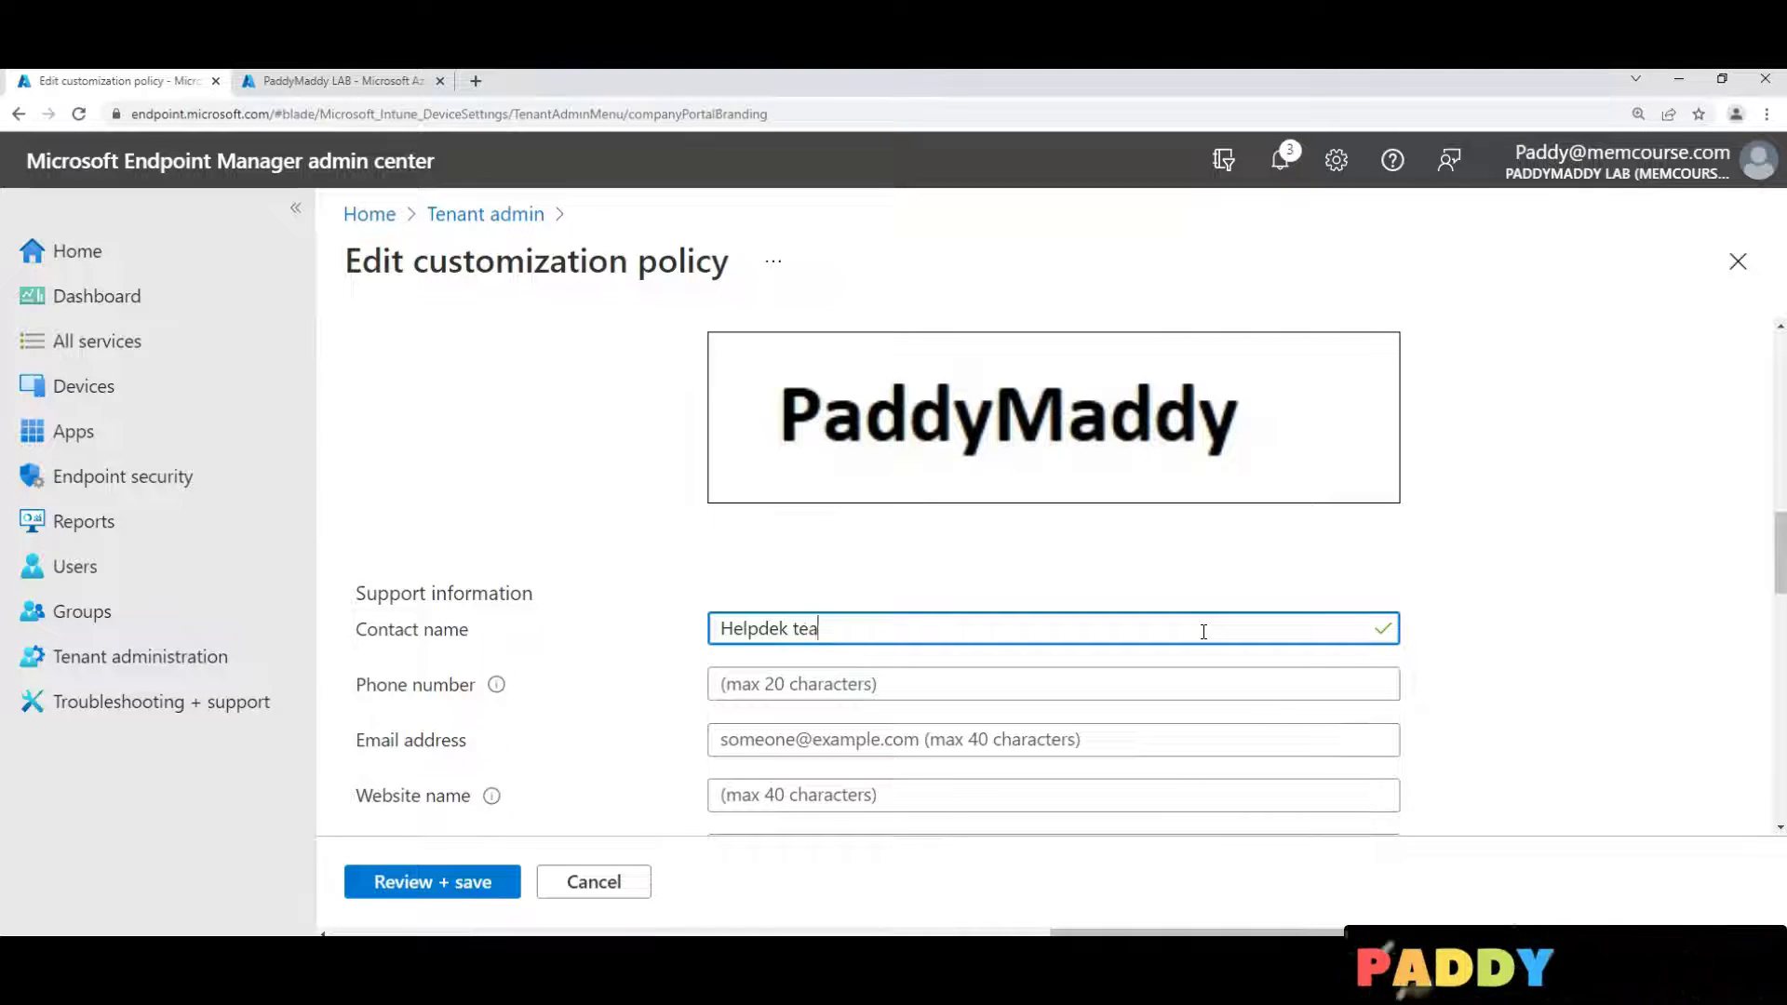
pyautogui.write('m')
pyautogui.press('Tab')
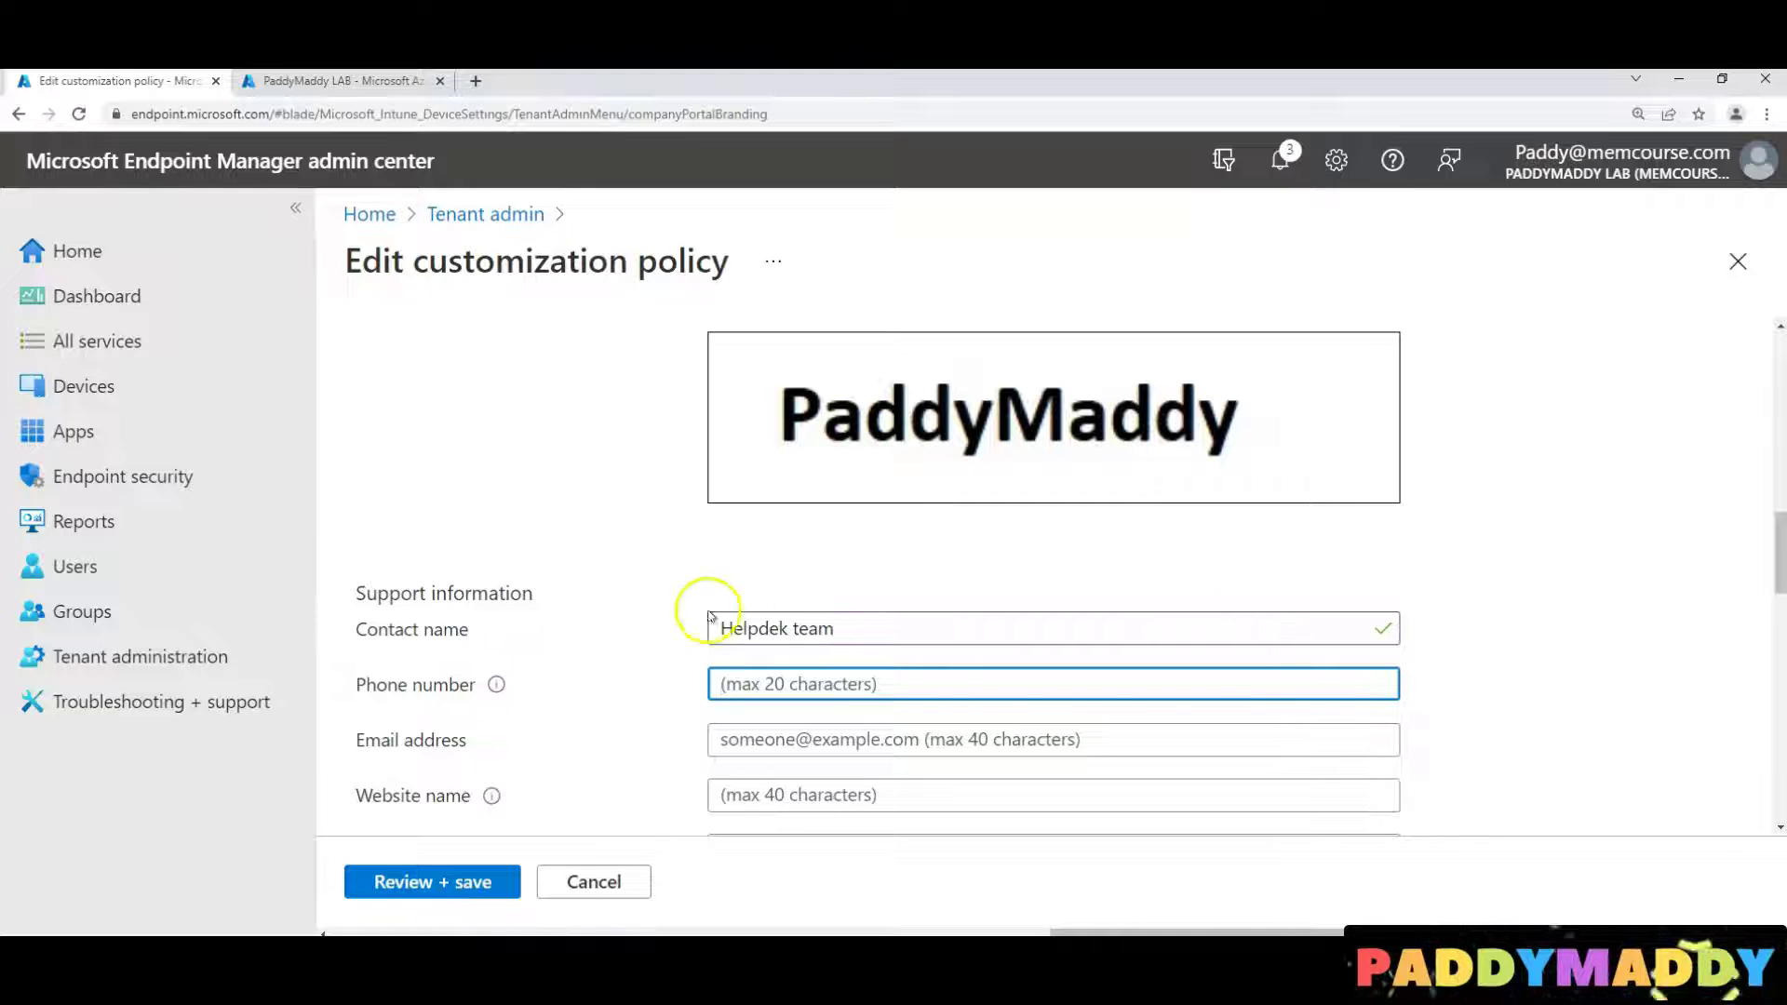
pyautogui.click(778, 628)
pyautogui.write('s')
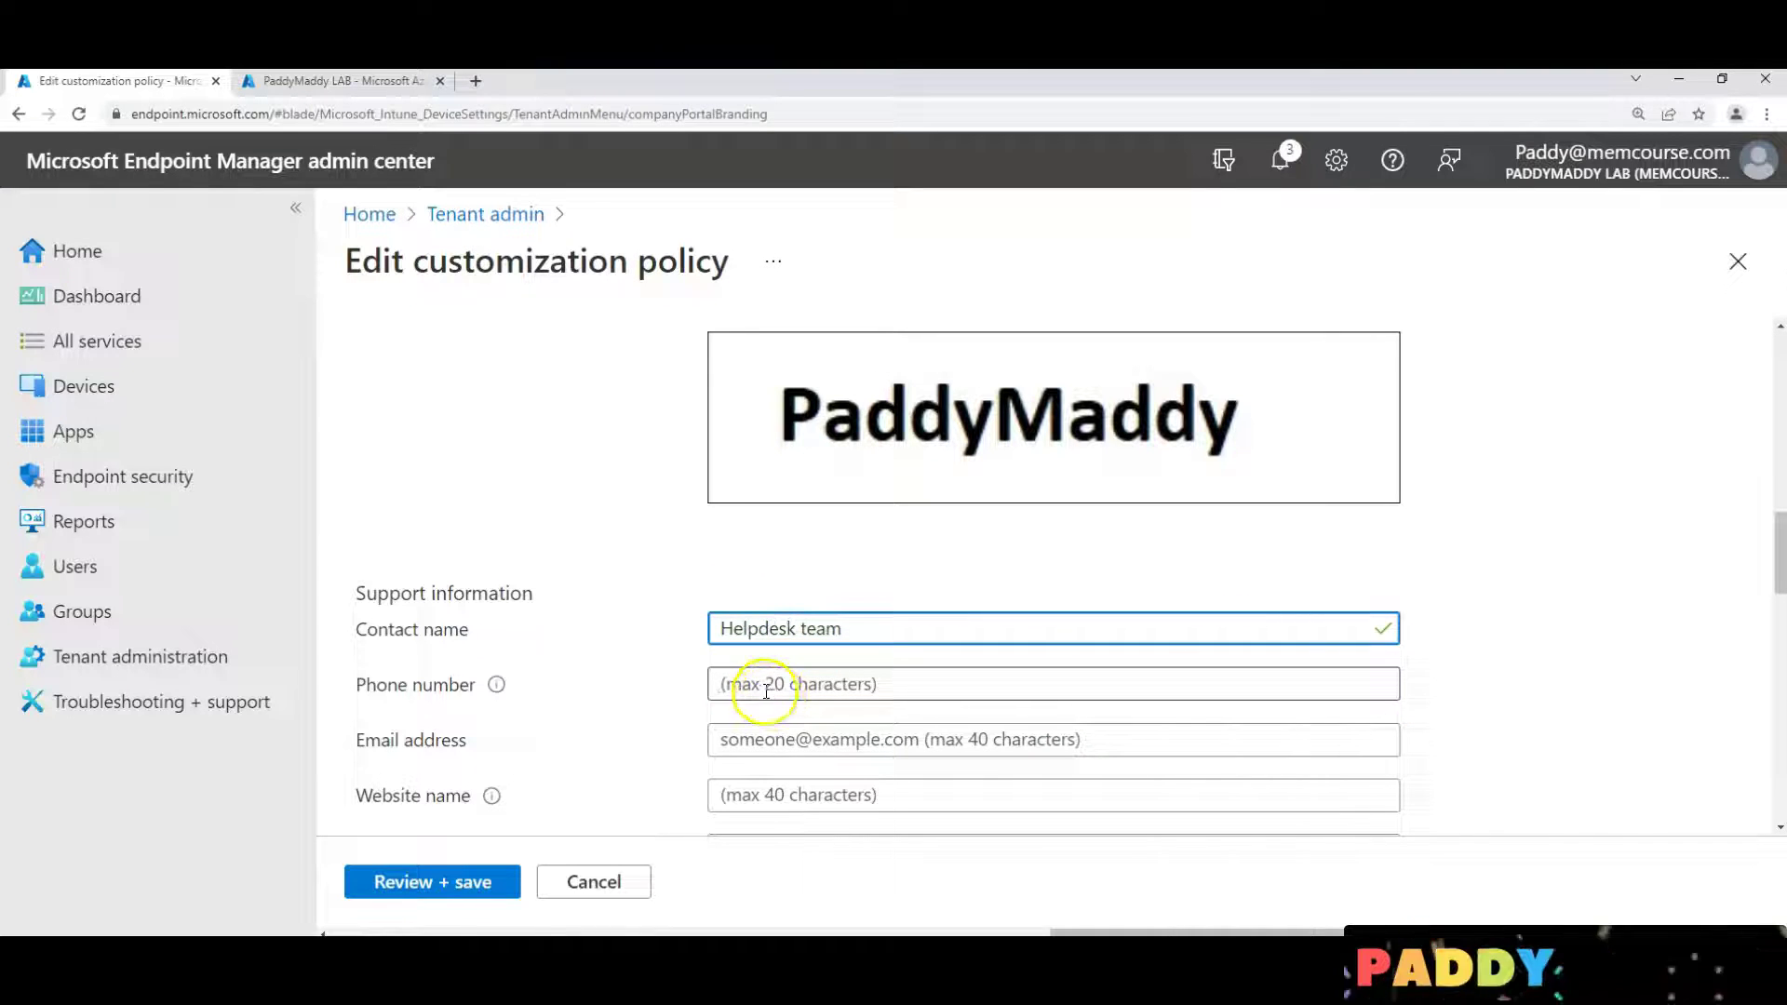
pyautogui.click(767, 689)
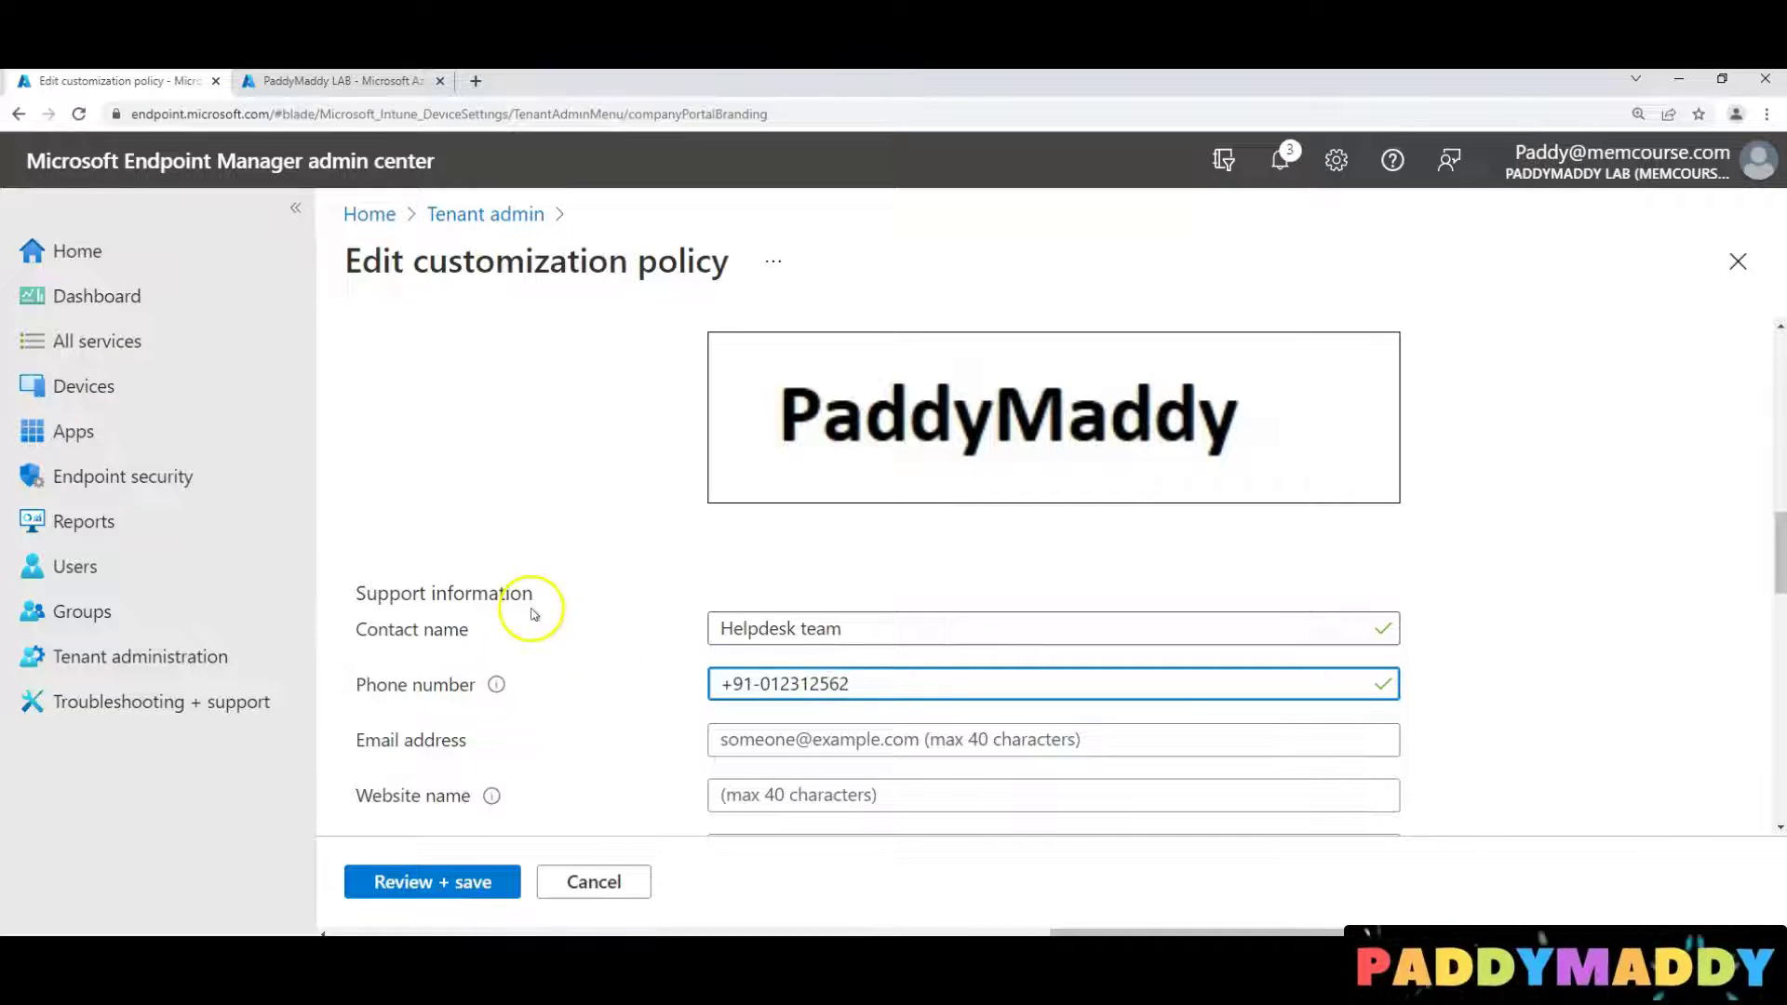
# Fill in the support e-mail address and the memcourse.com website name, then continue to Review + save
pyautogui.scroll(-3, 534, 612)
pyautogui.click(792, 472)
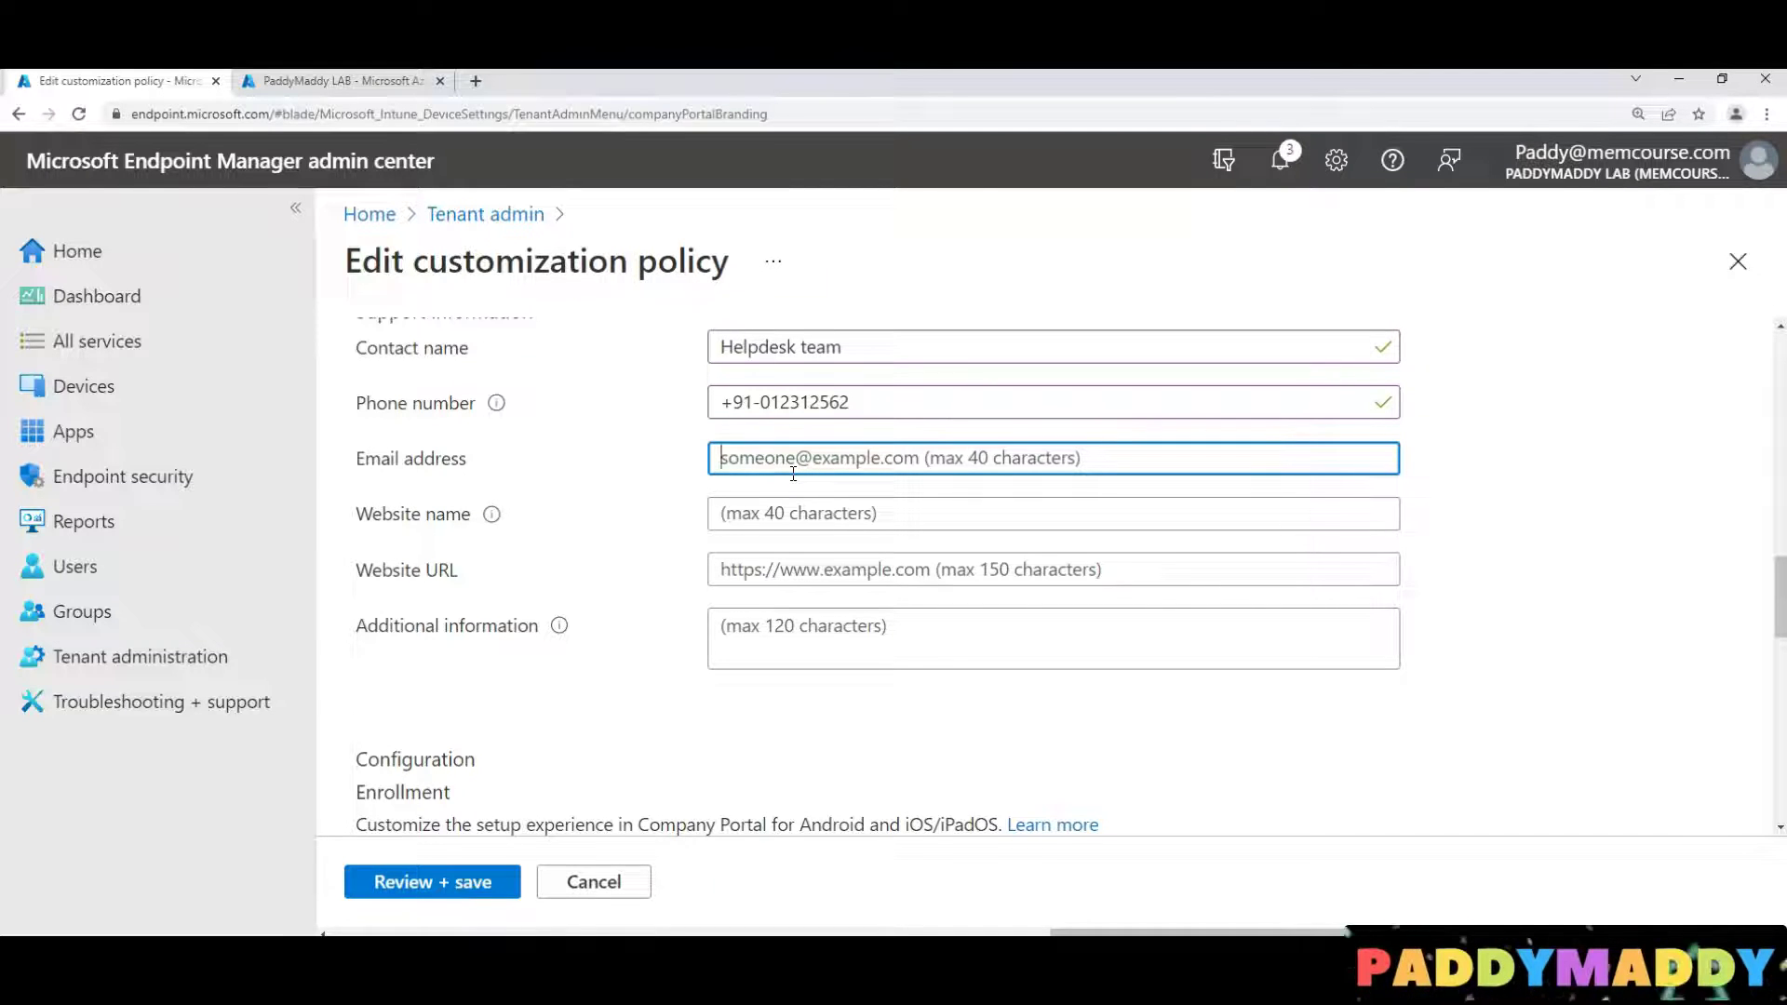
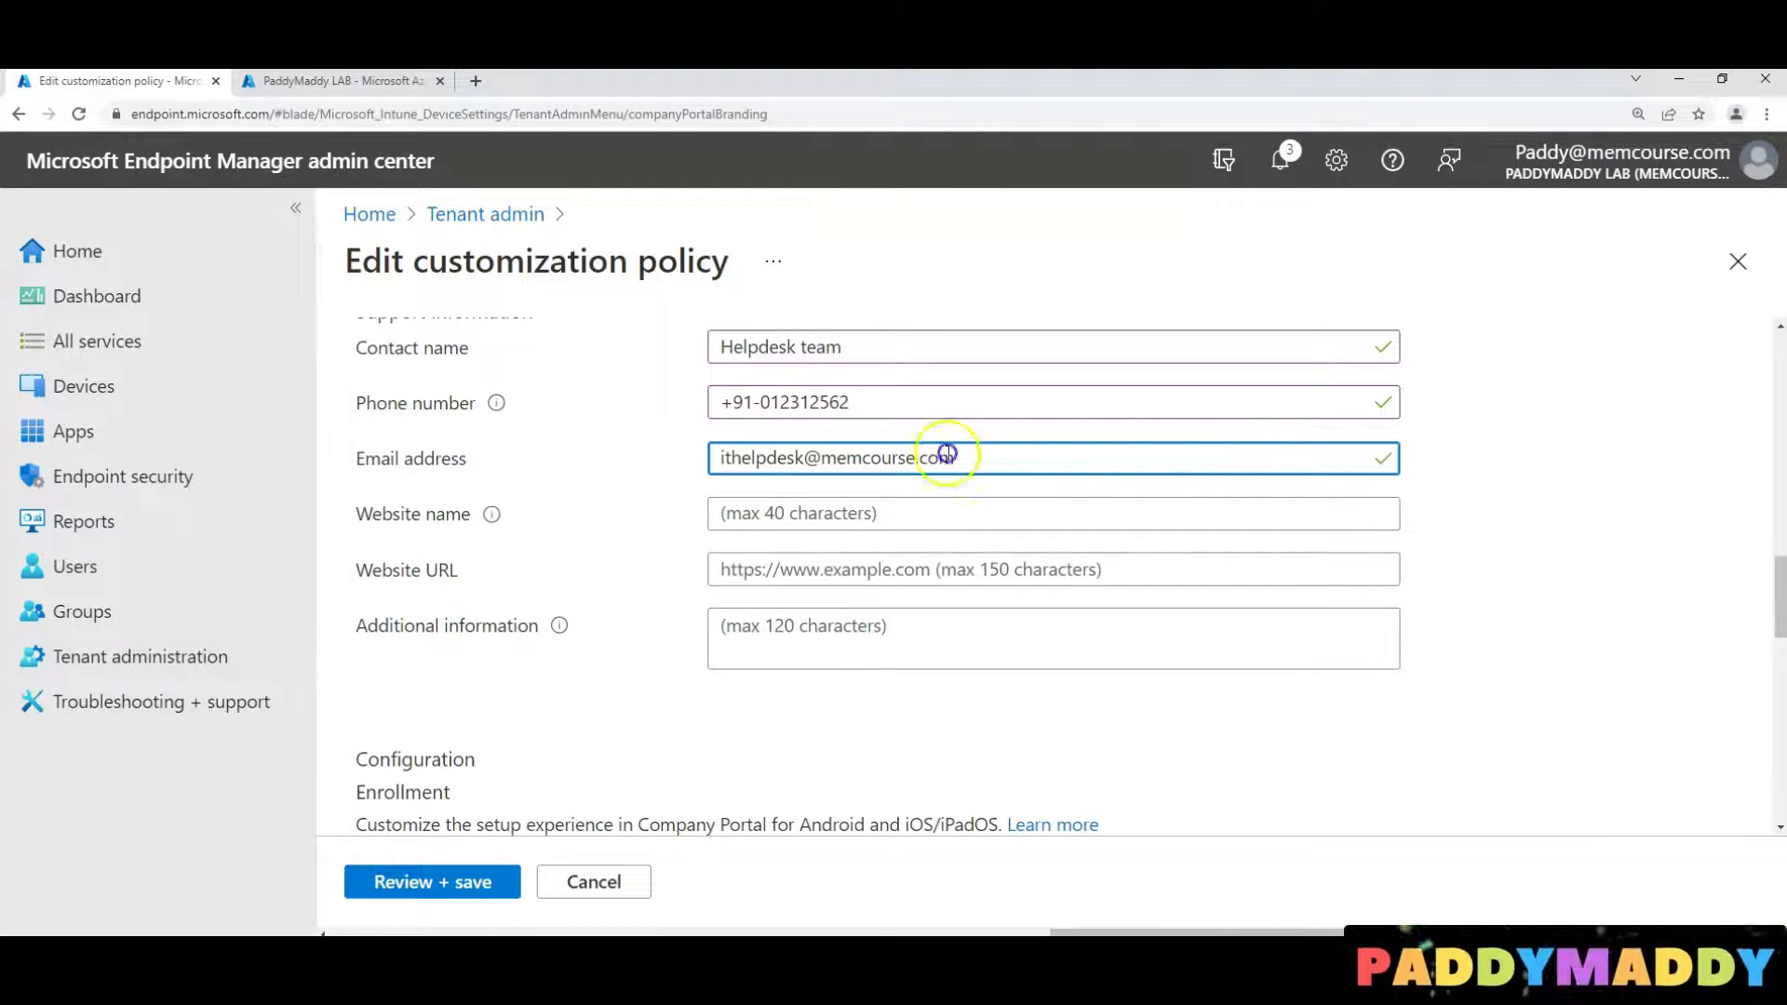
pyautogui.tripleClick(864, 462)
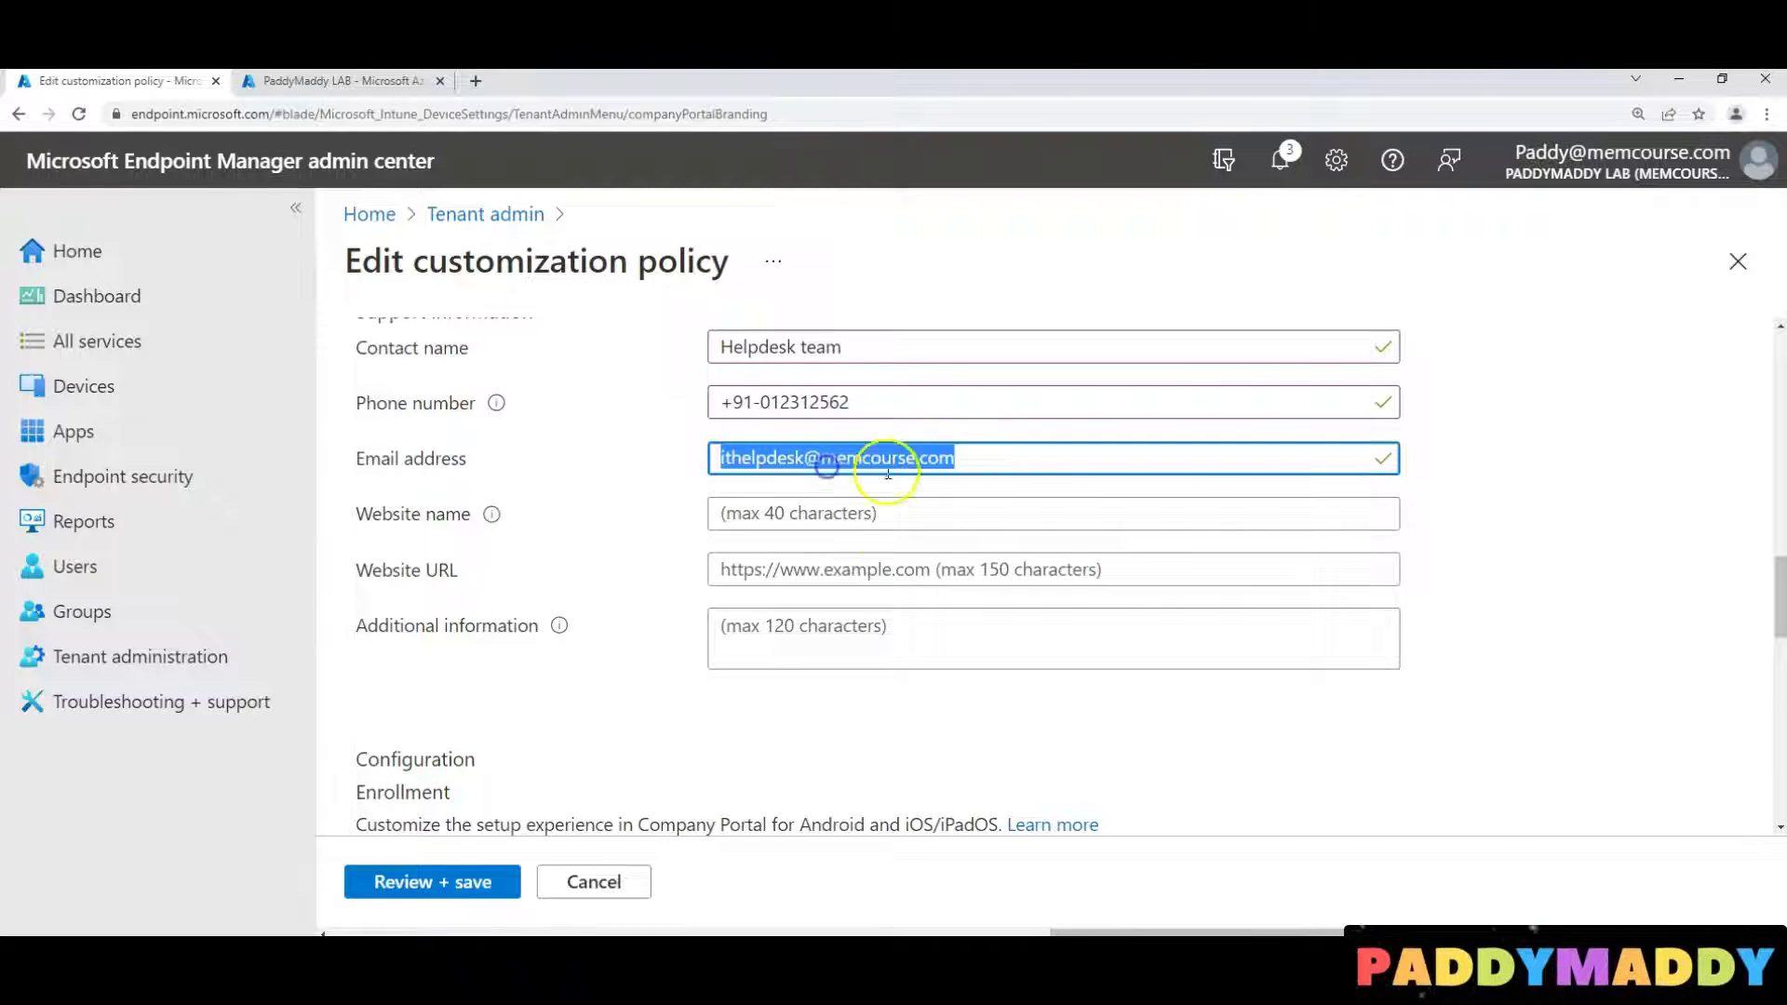
pyautogui.click(1006, 453)
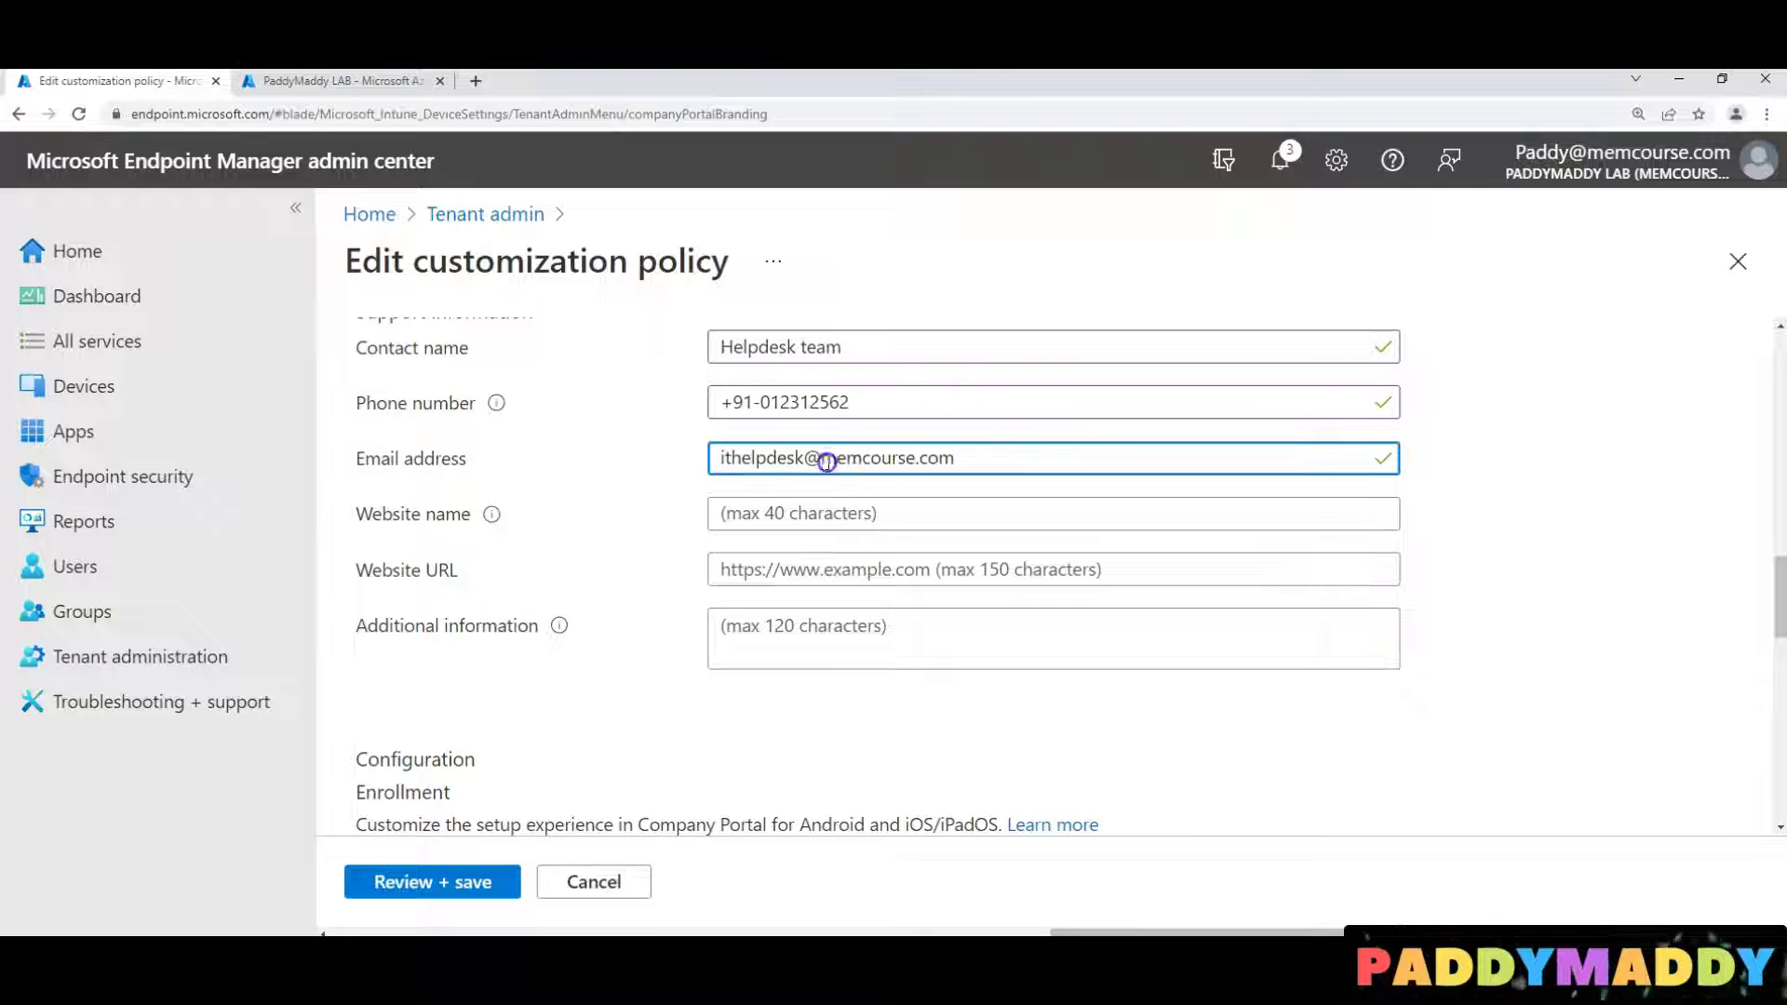
pyautogui.moveTo(821, 457); pyautogui.dragTo(1089, 453)
pyautogui.click(866, 512)
pyautogui.write('memcourse.com')
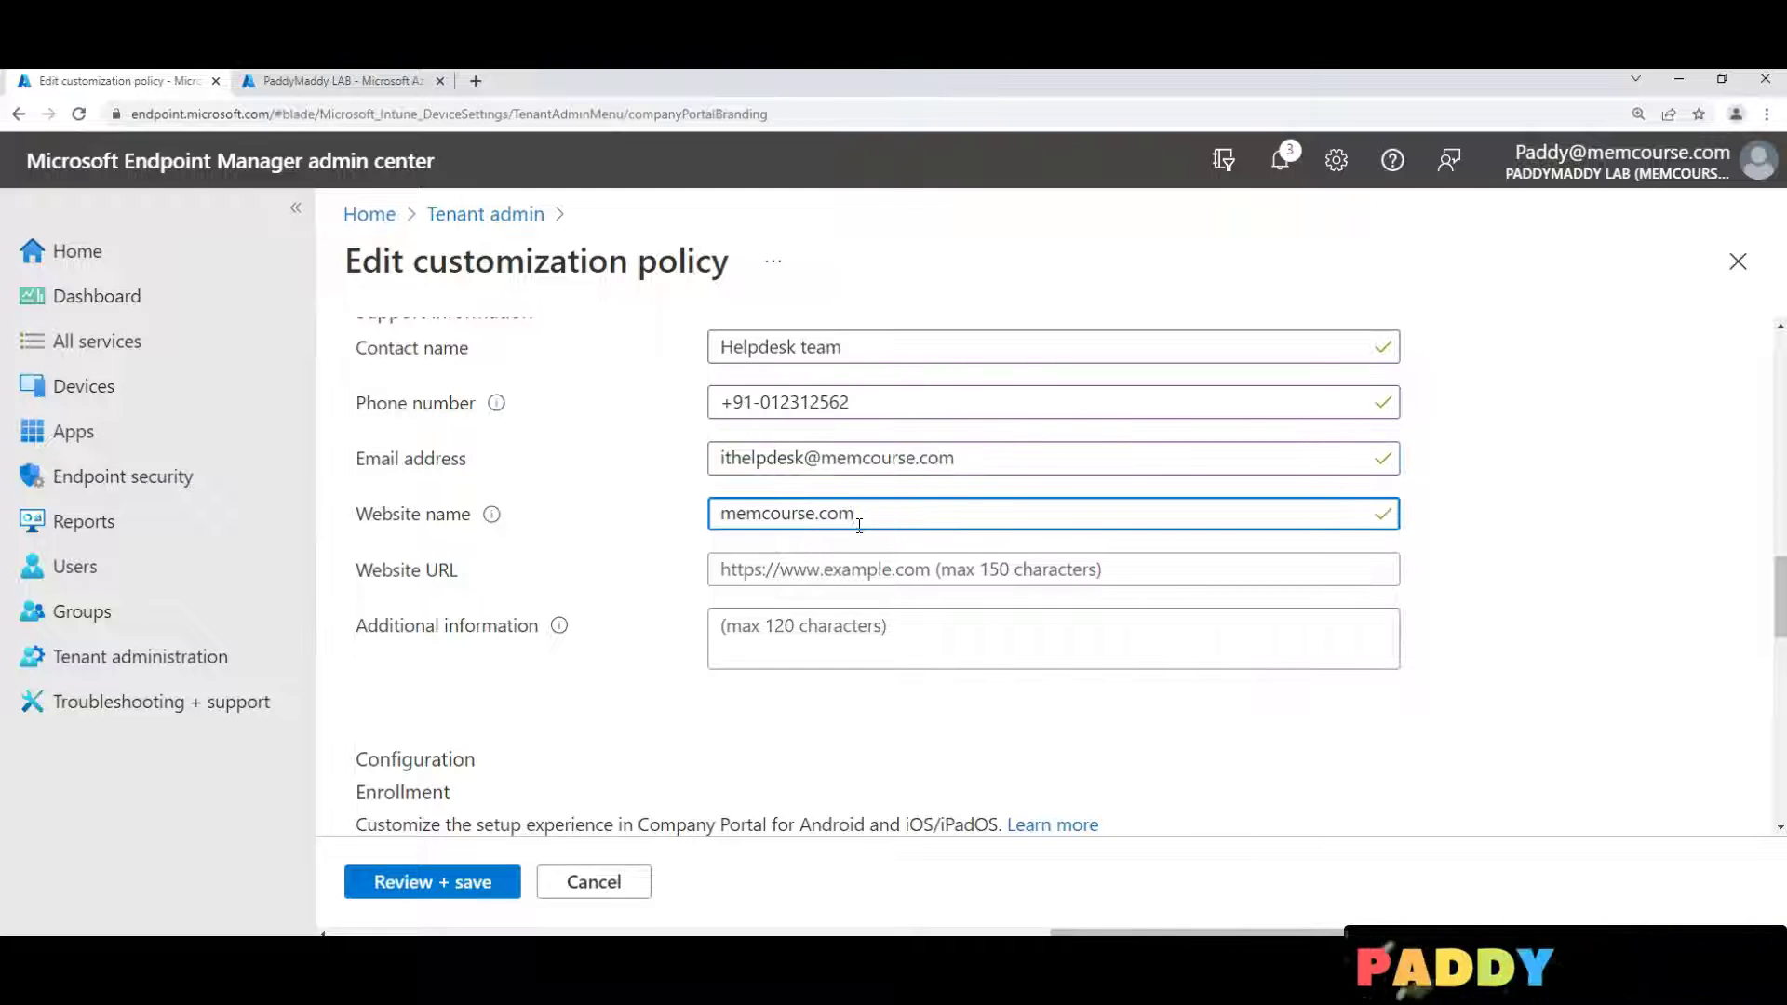
pyautogui.write('tt')
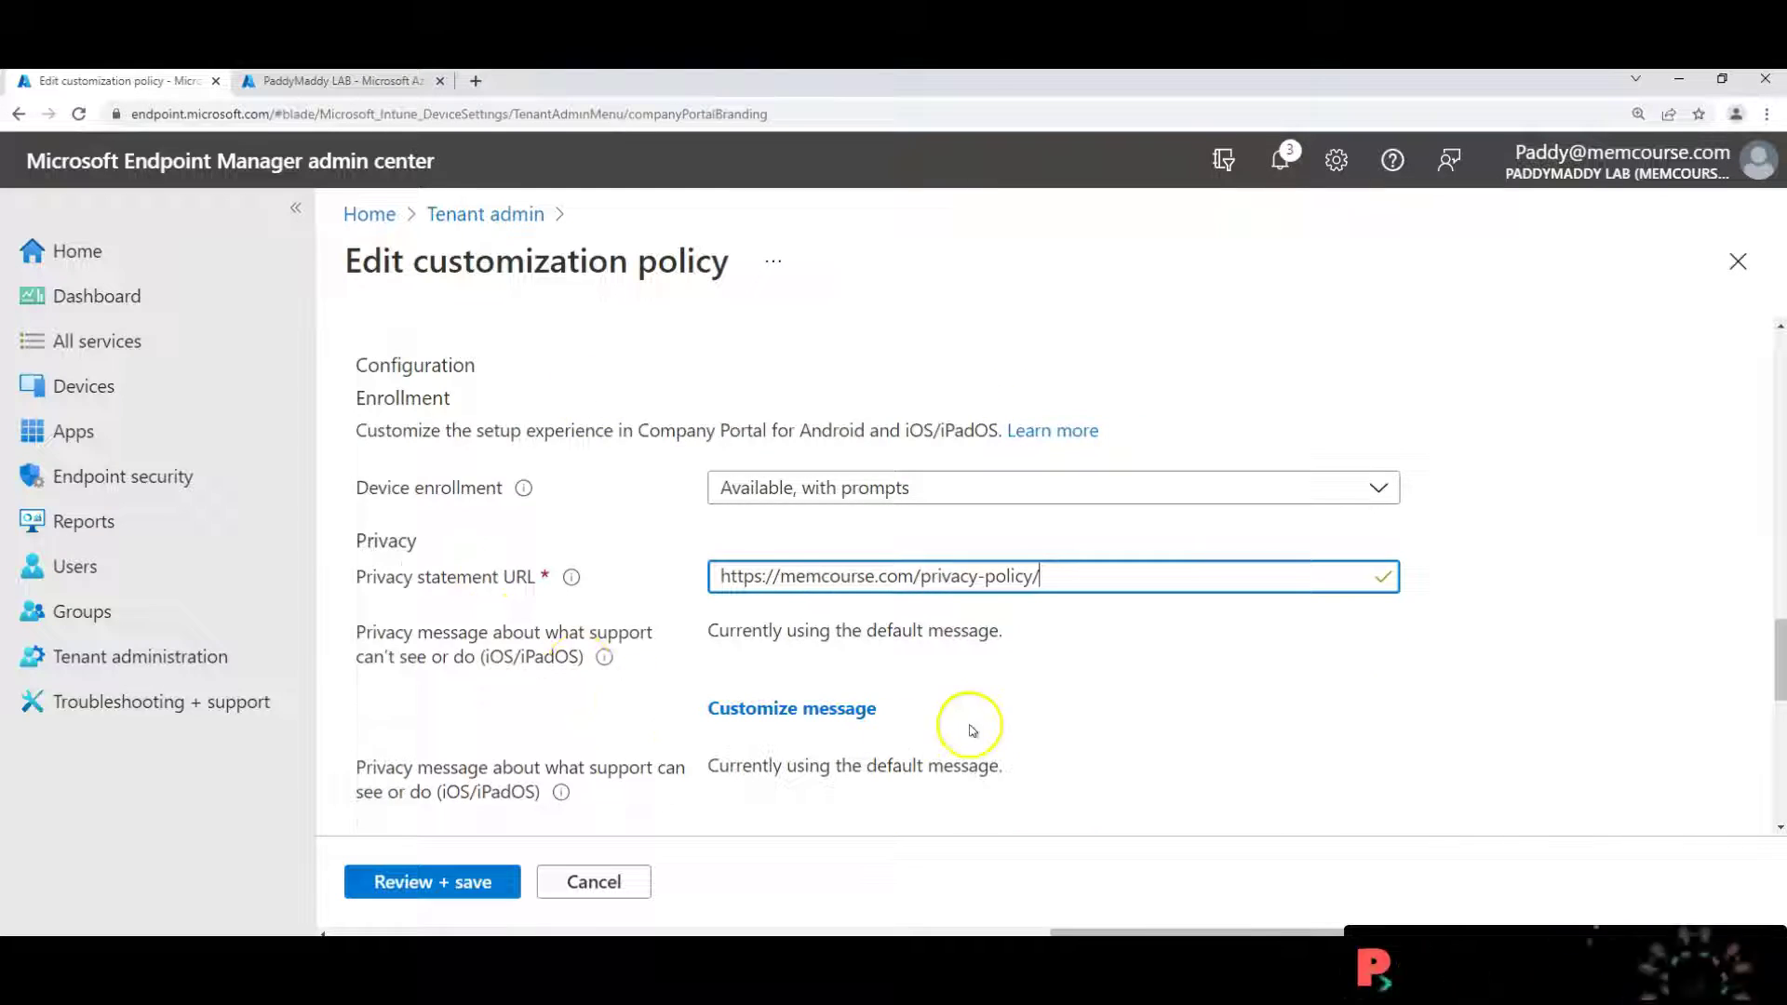
pyautogui.scroll(-6, 1113, 778)
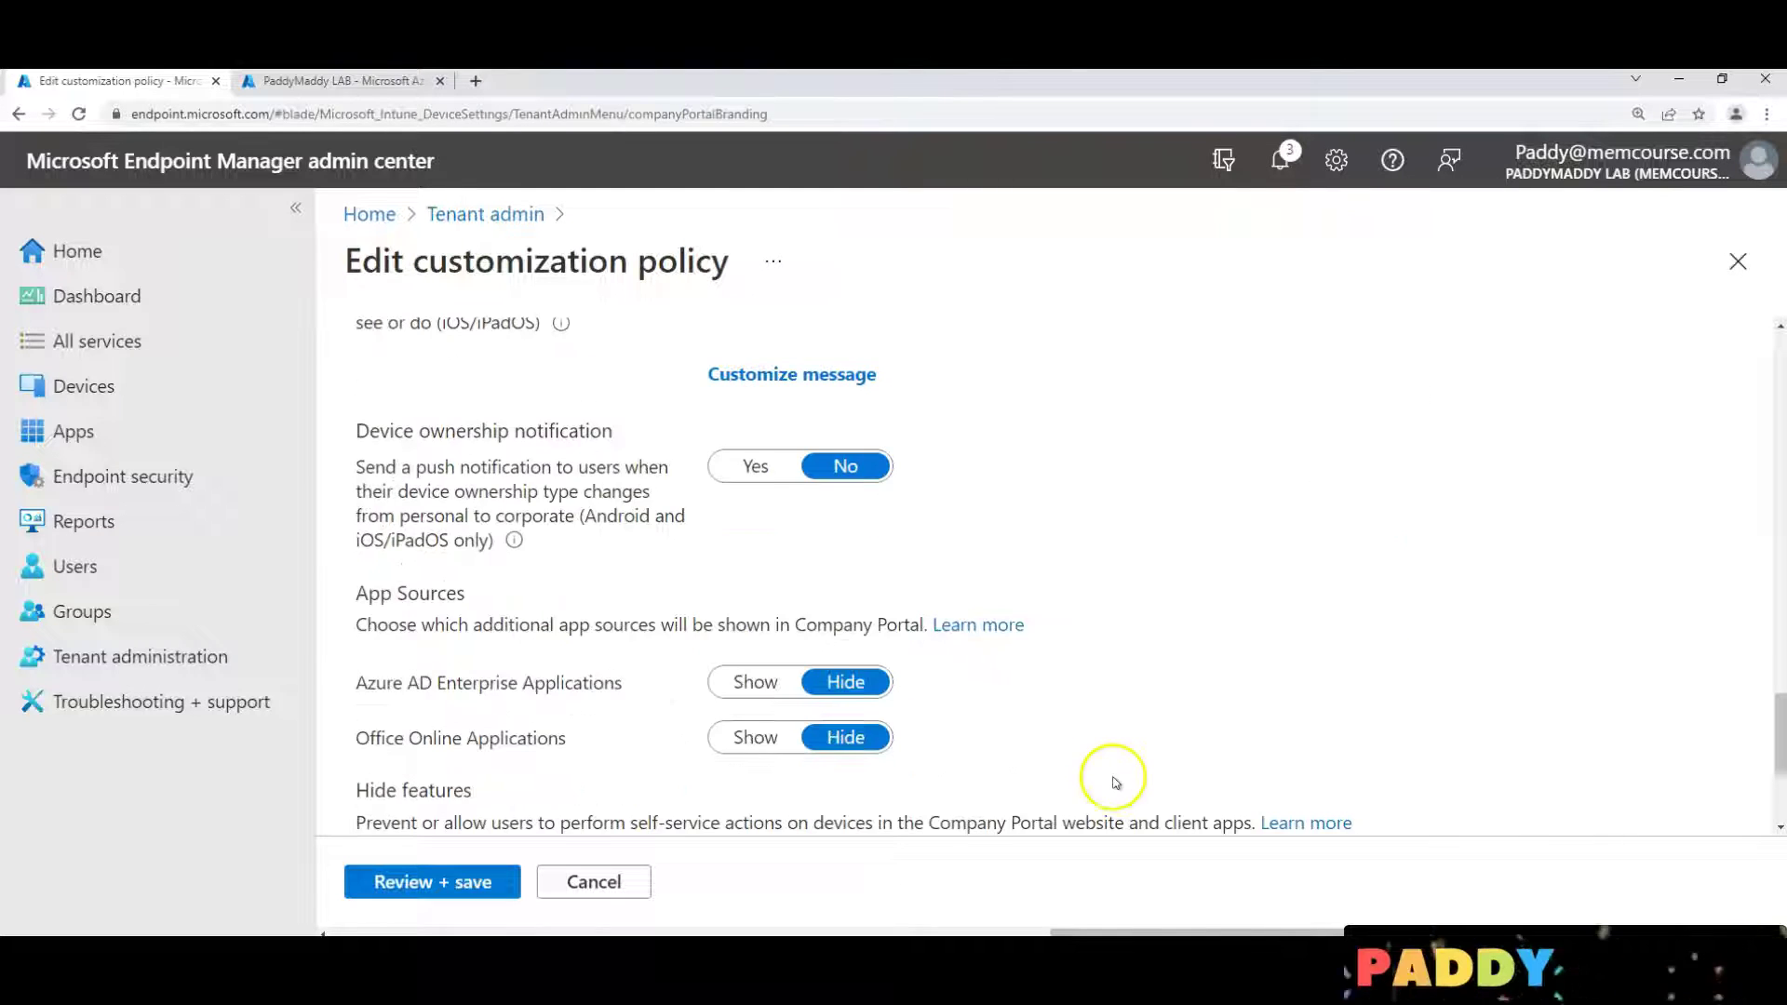
pyautogui.scroll(7, 1169, 754)
pyautogui.click(448, 884)
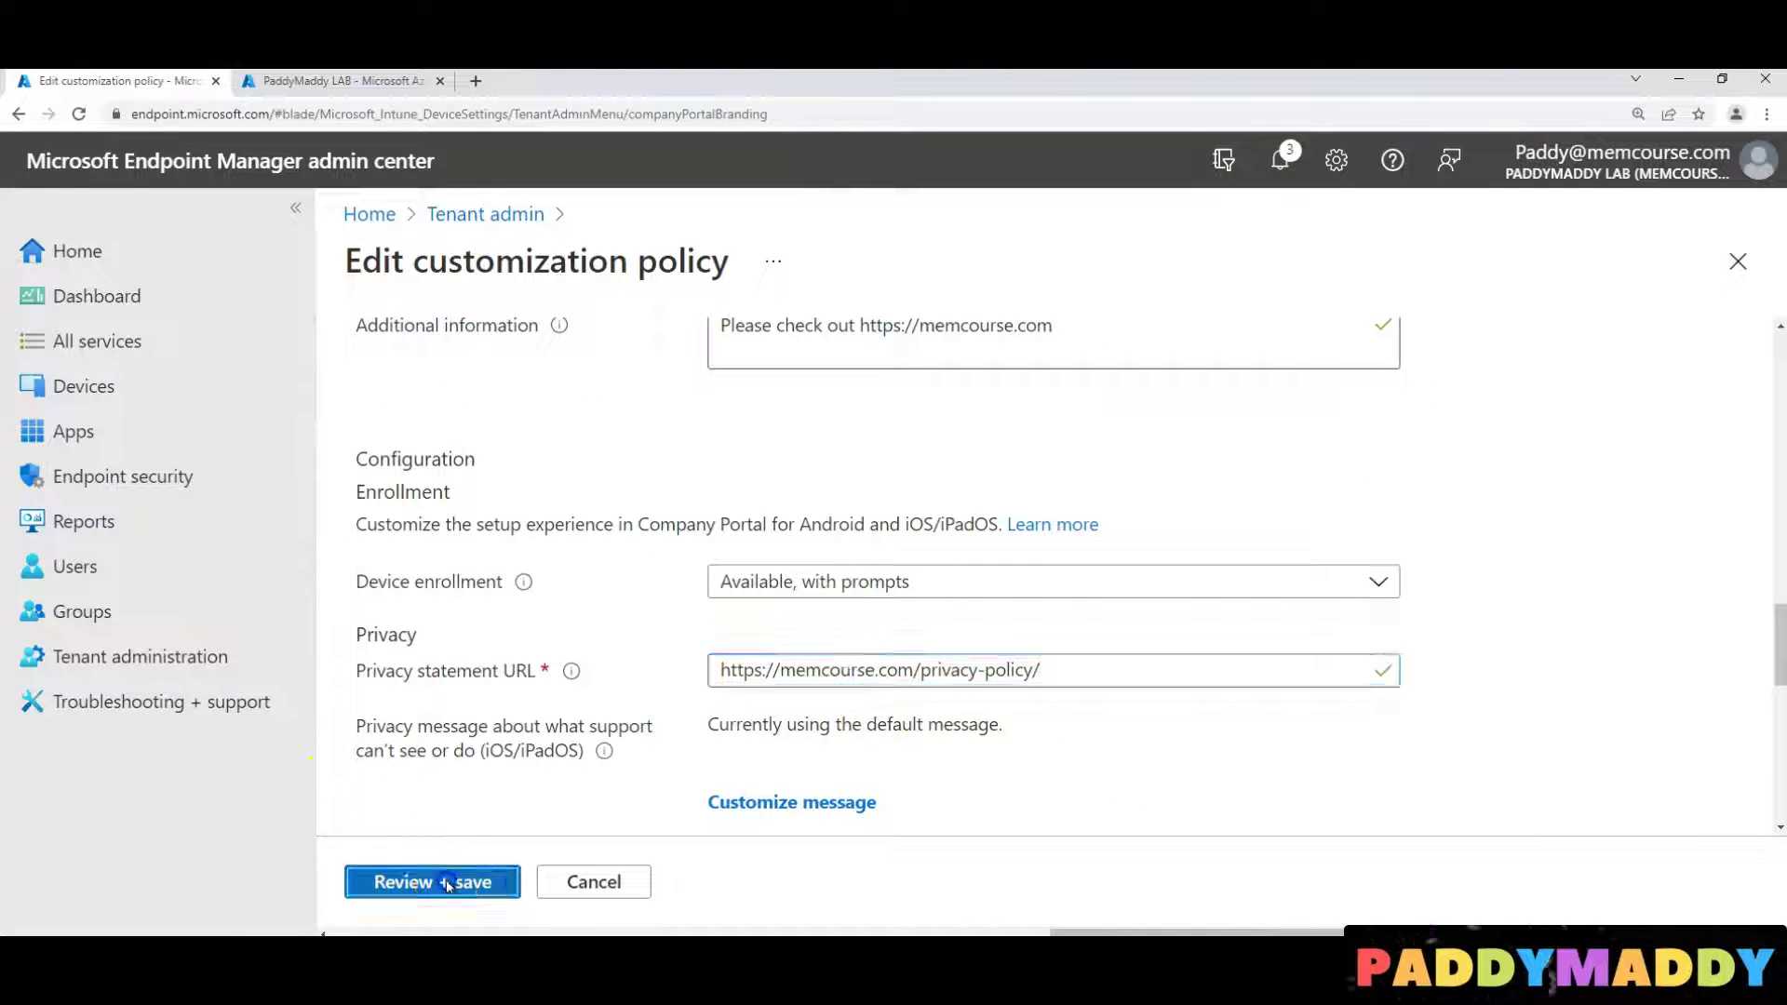
# Save the customization policy and scroll through its saved settings to verify them
pyautogui.click(449, 887)
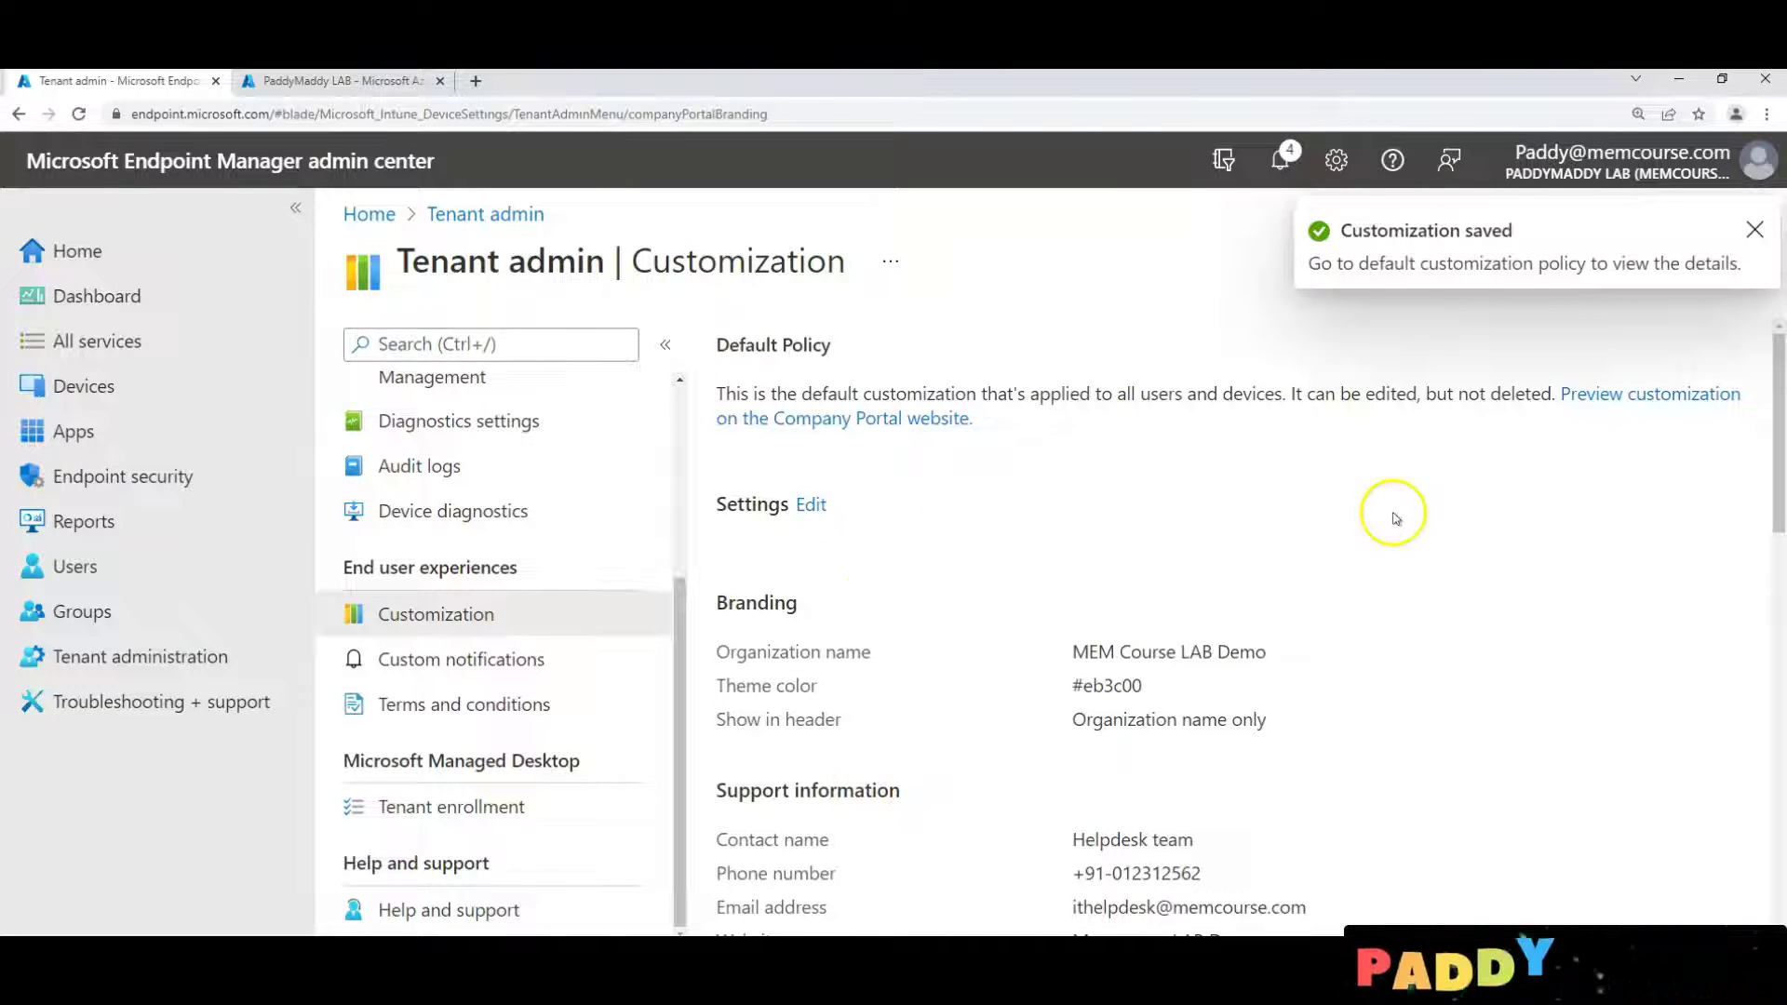
pyautogui.scroll(-5, 1564, 778)
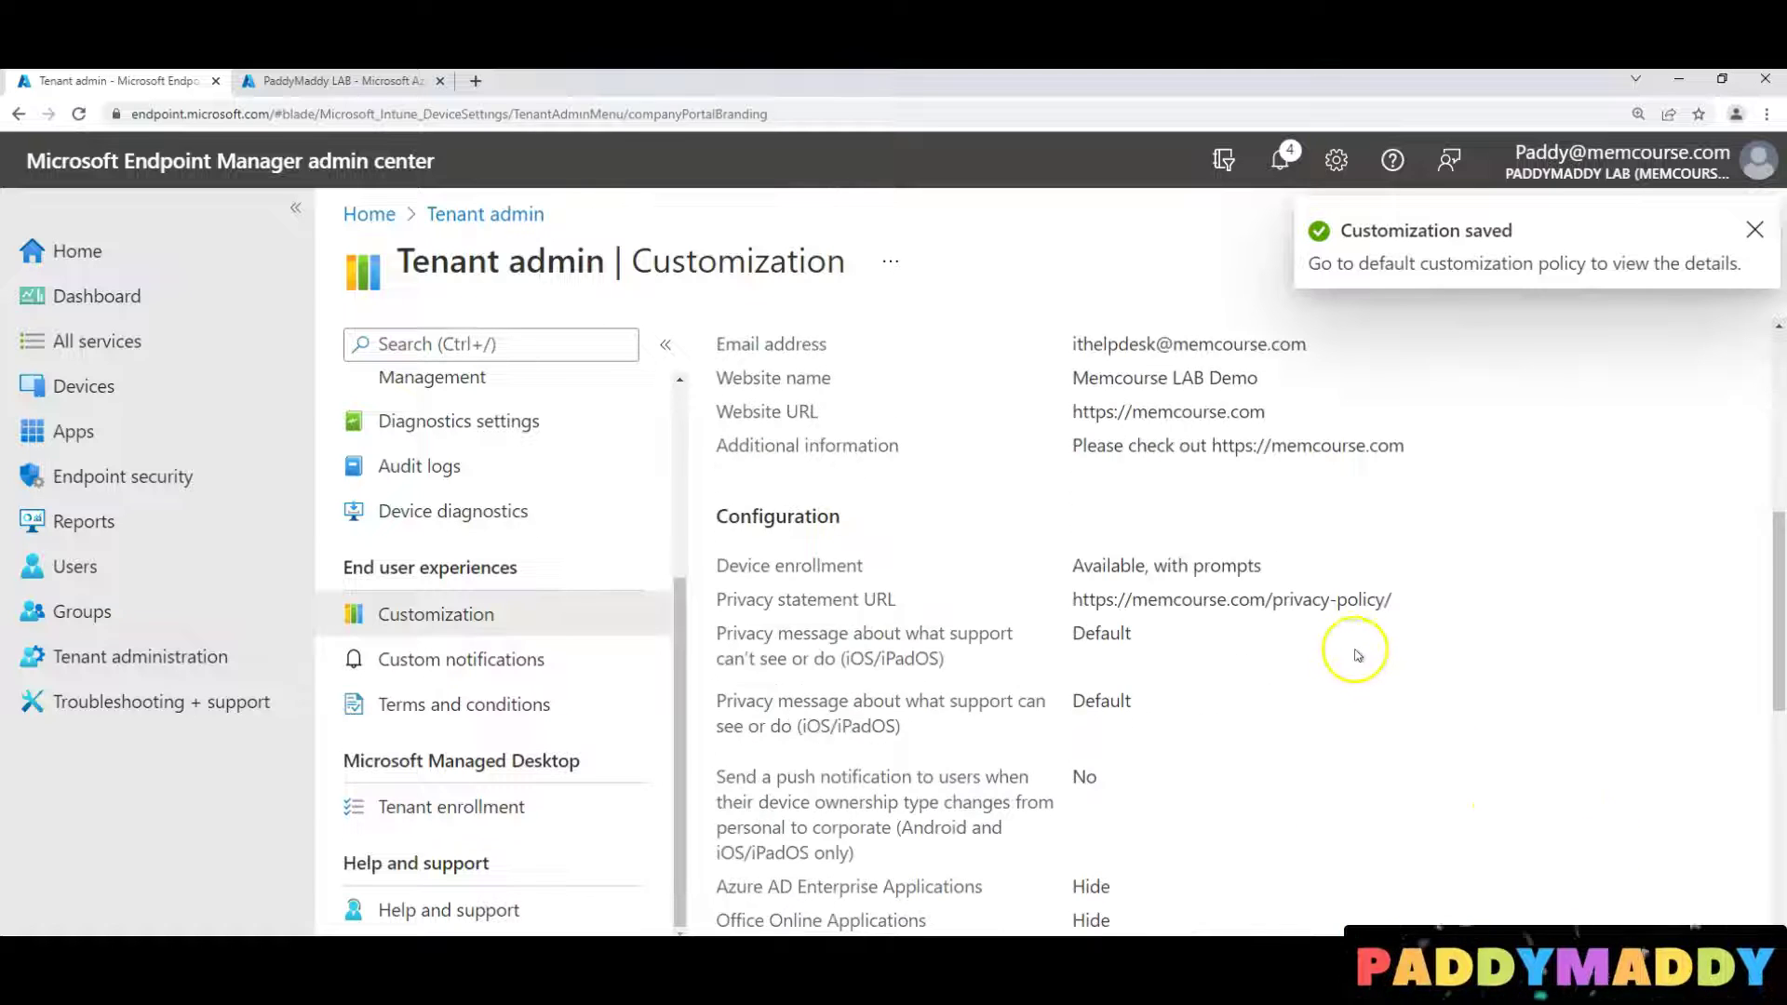
pyautogui.scroll(-2, 1357, 655)
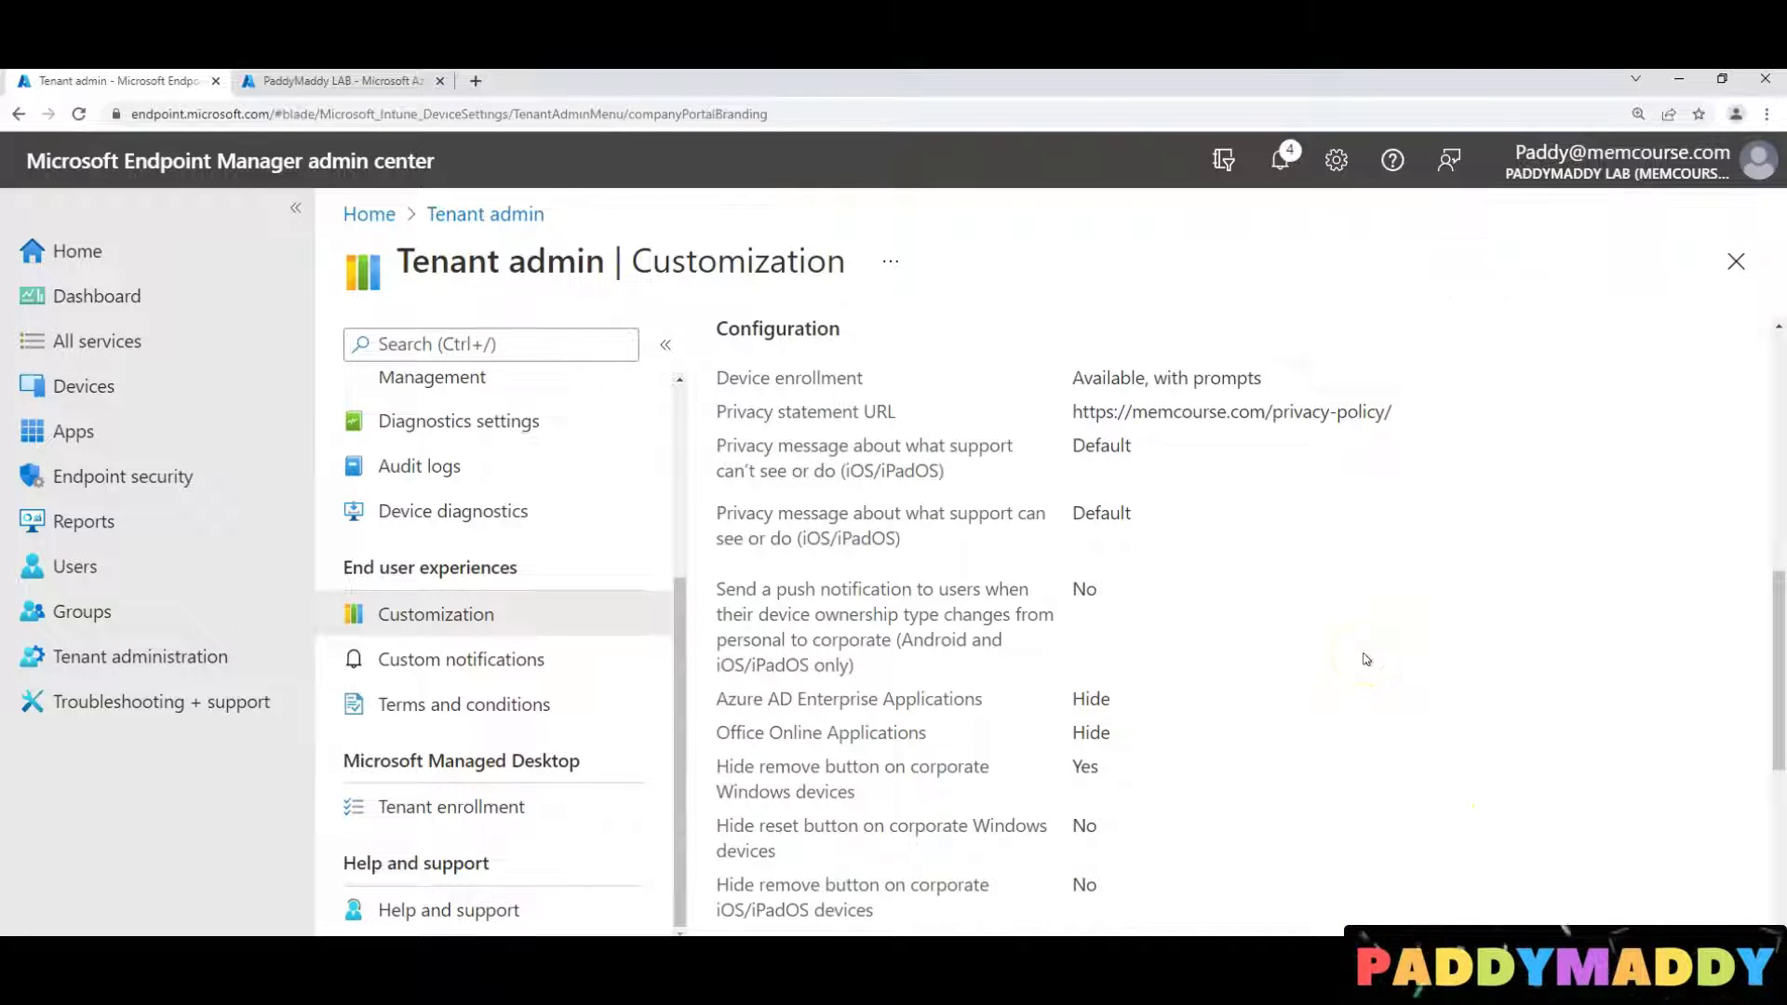
pyautogui.scroll(-5, 1368, 639)
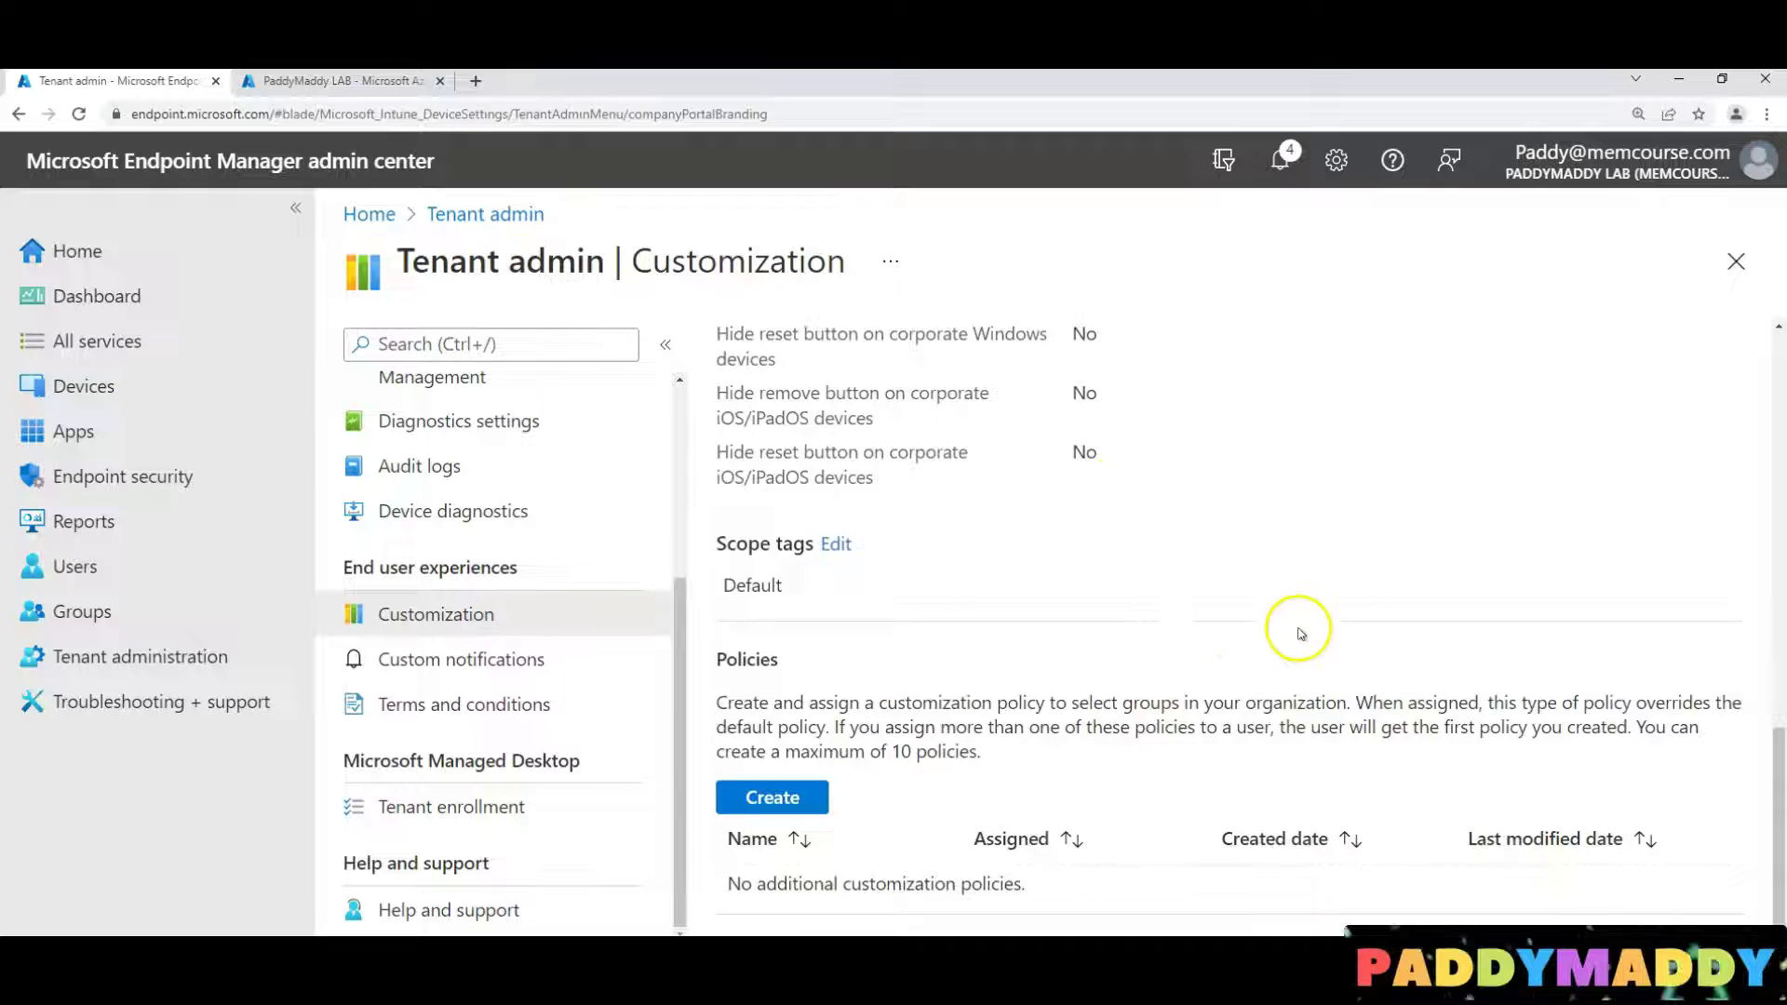
pyautogui.scroll(8, 1296, 626)
# Create a terms and conditions policy named 'User Terms and Conditions' with the same description
pyautogui.click(475, 724)
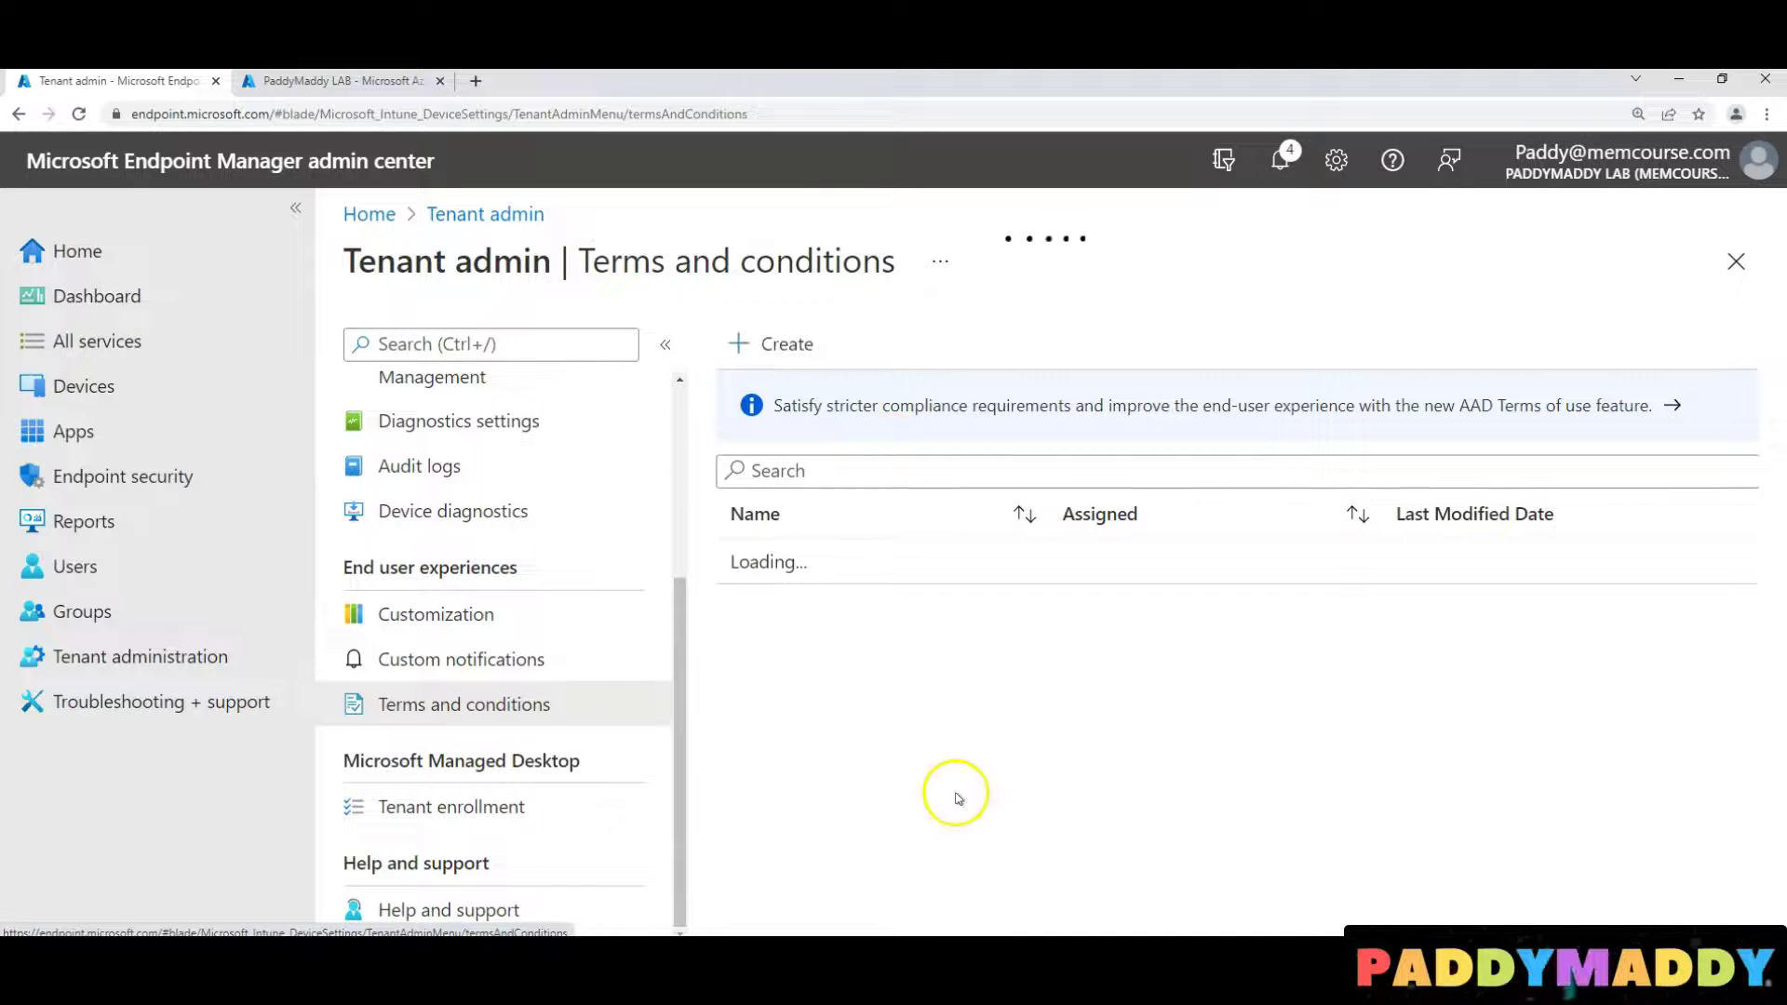
pyautogui.click(770, 346)
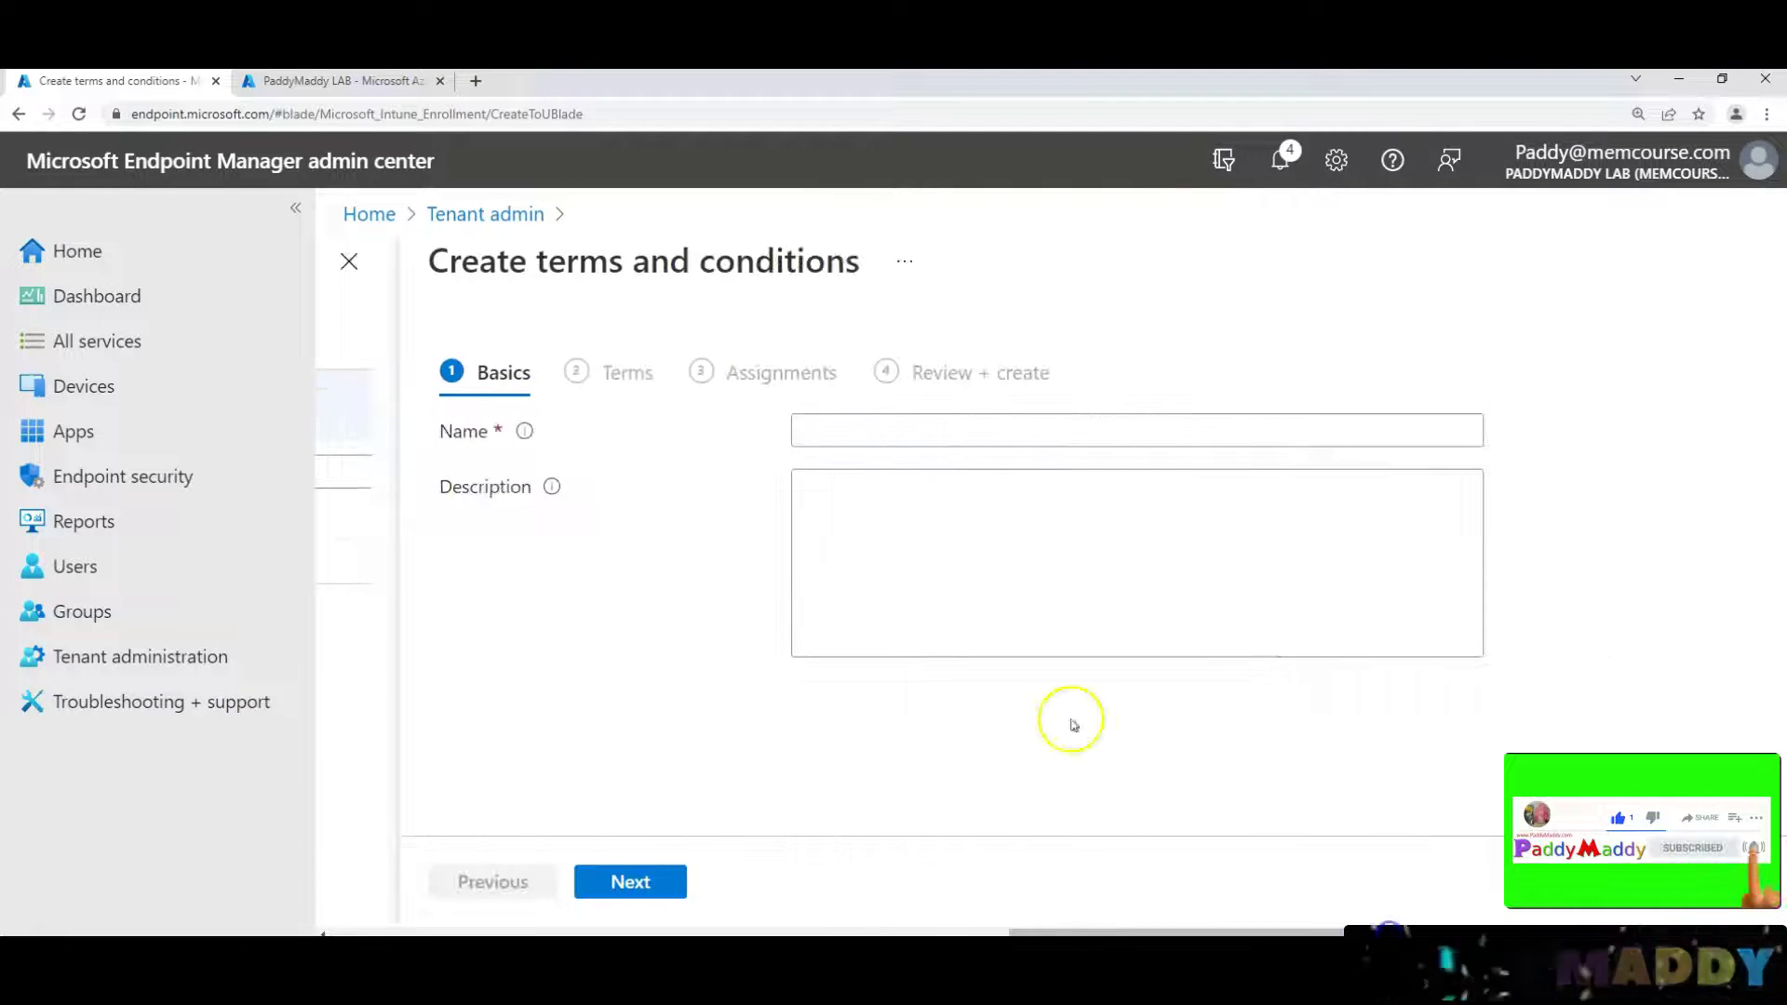
pyautogui.click(885, 434)
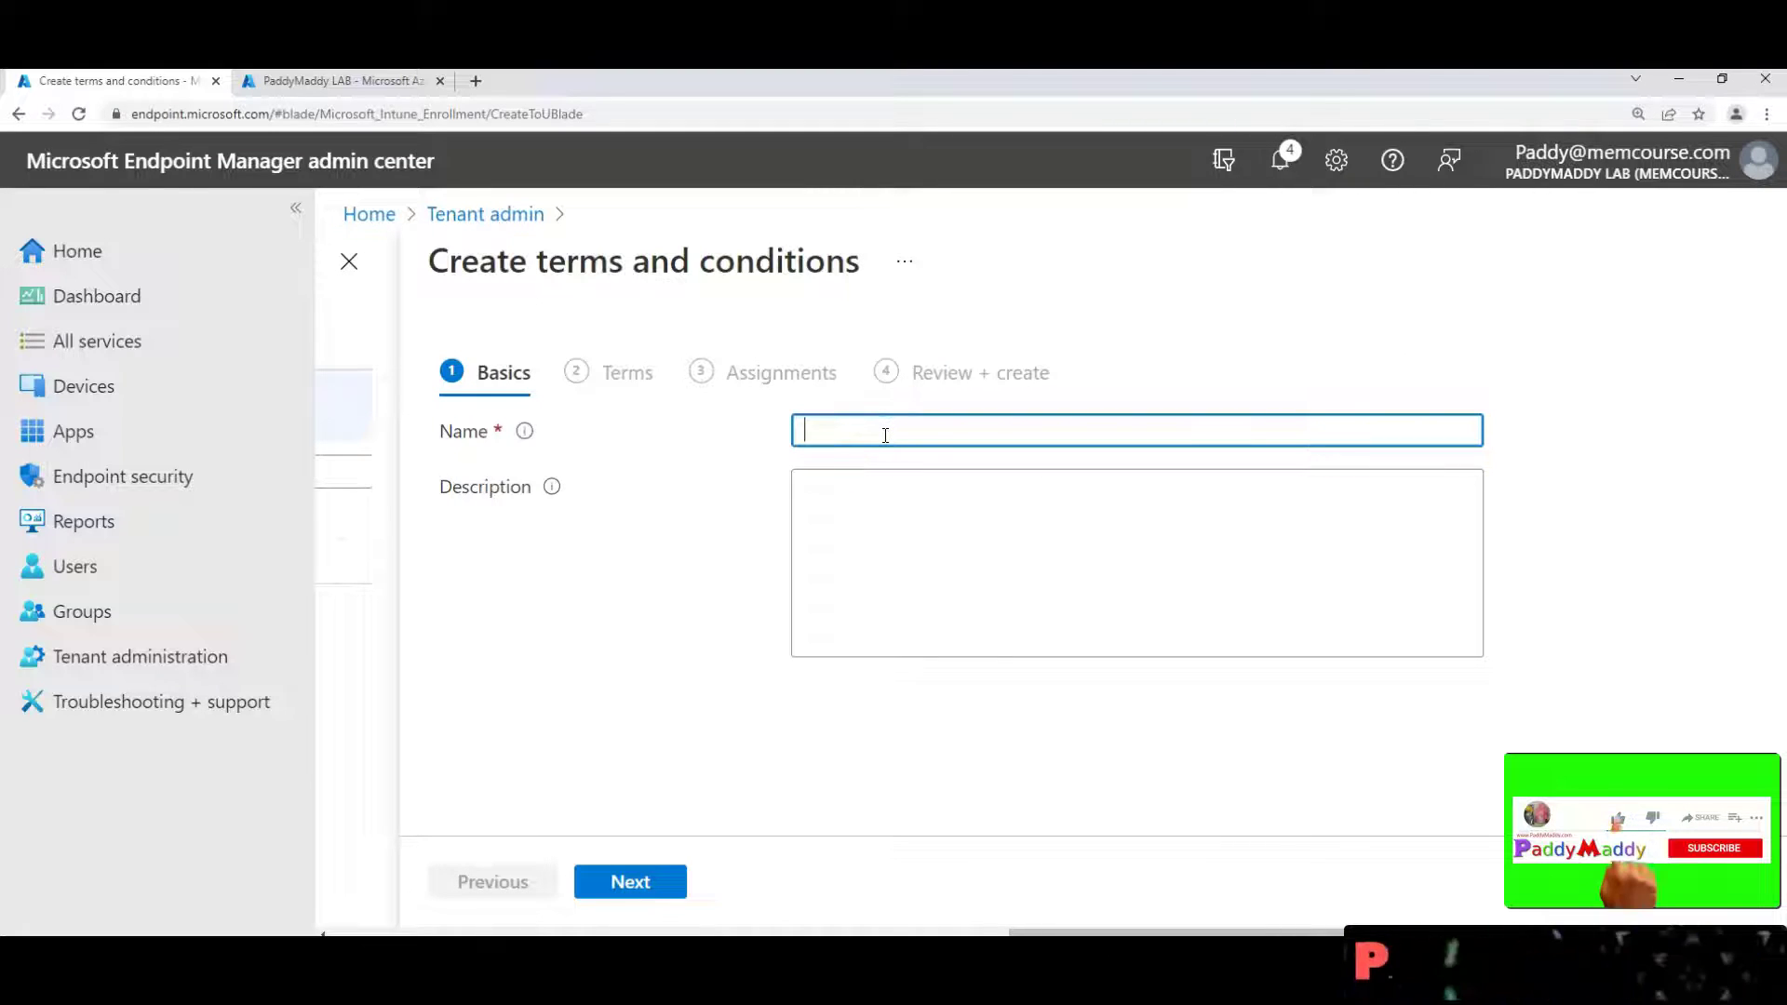
pyautogui.write('User Terms and Conditions')
pyautogui.press('Tab')
pyautogui.write('User Terms and Conditions')
pyautogui.click(618, 882)
pyautogui.click(956, 501)
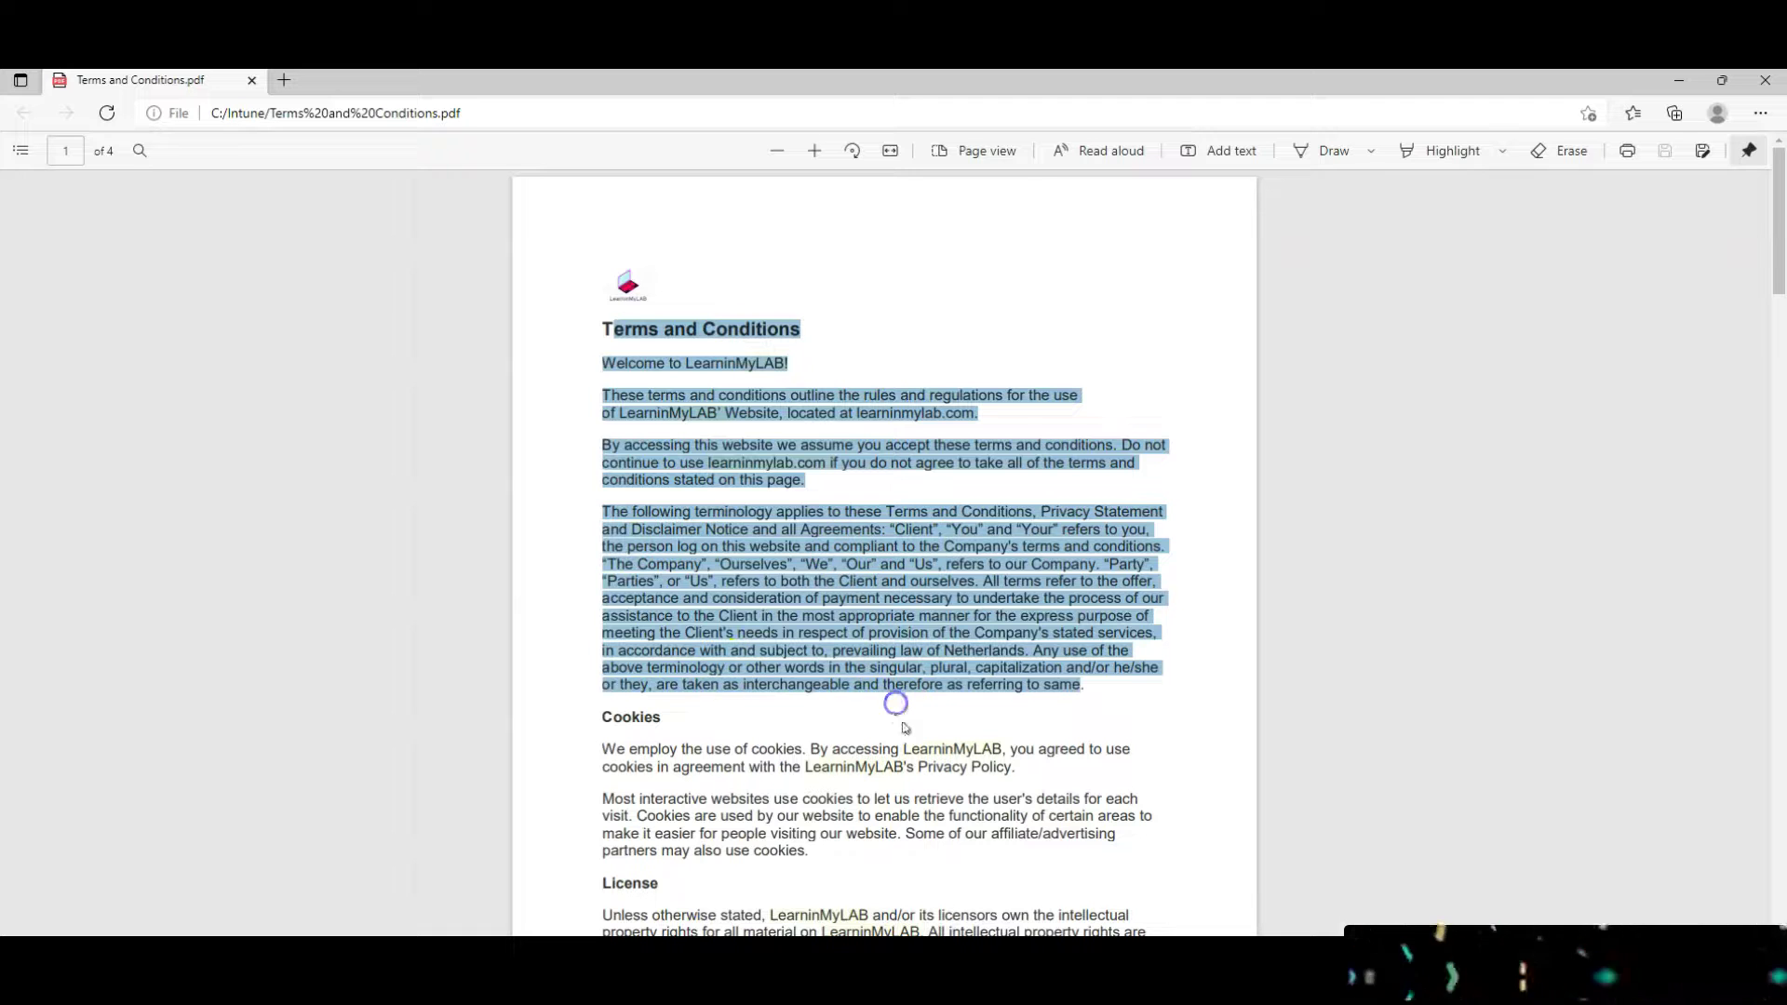
pyautogui.click(905, 727)
pyautogui.scroll(5, 897, 710)
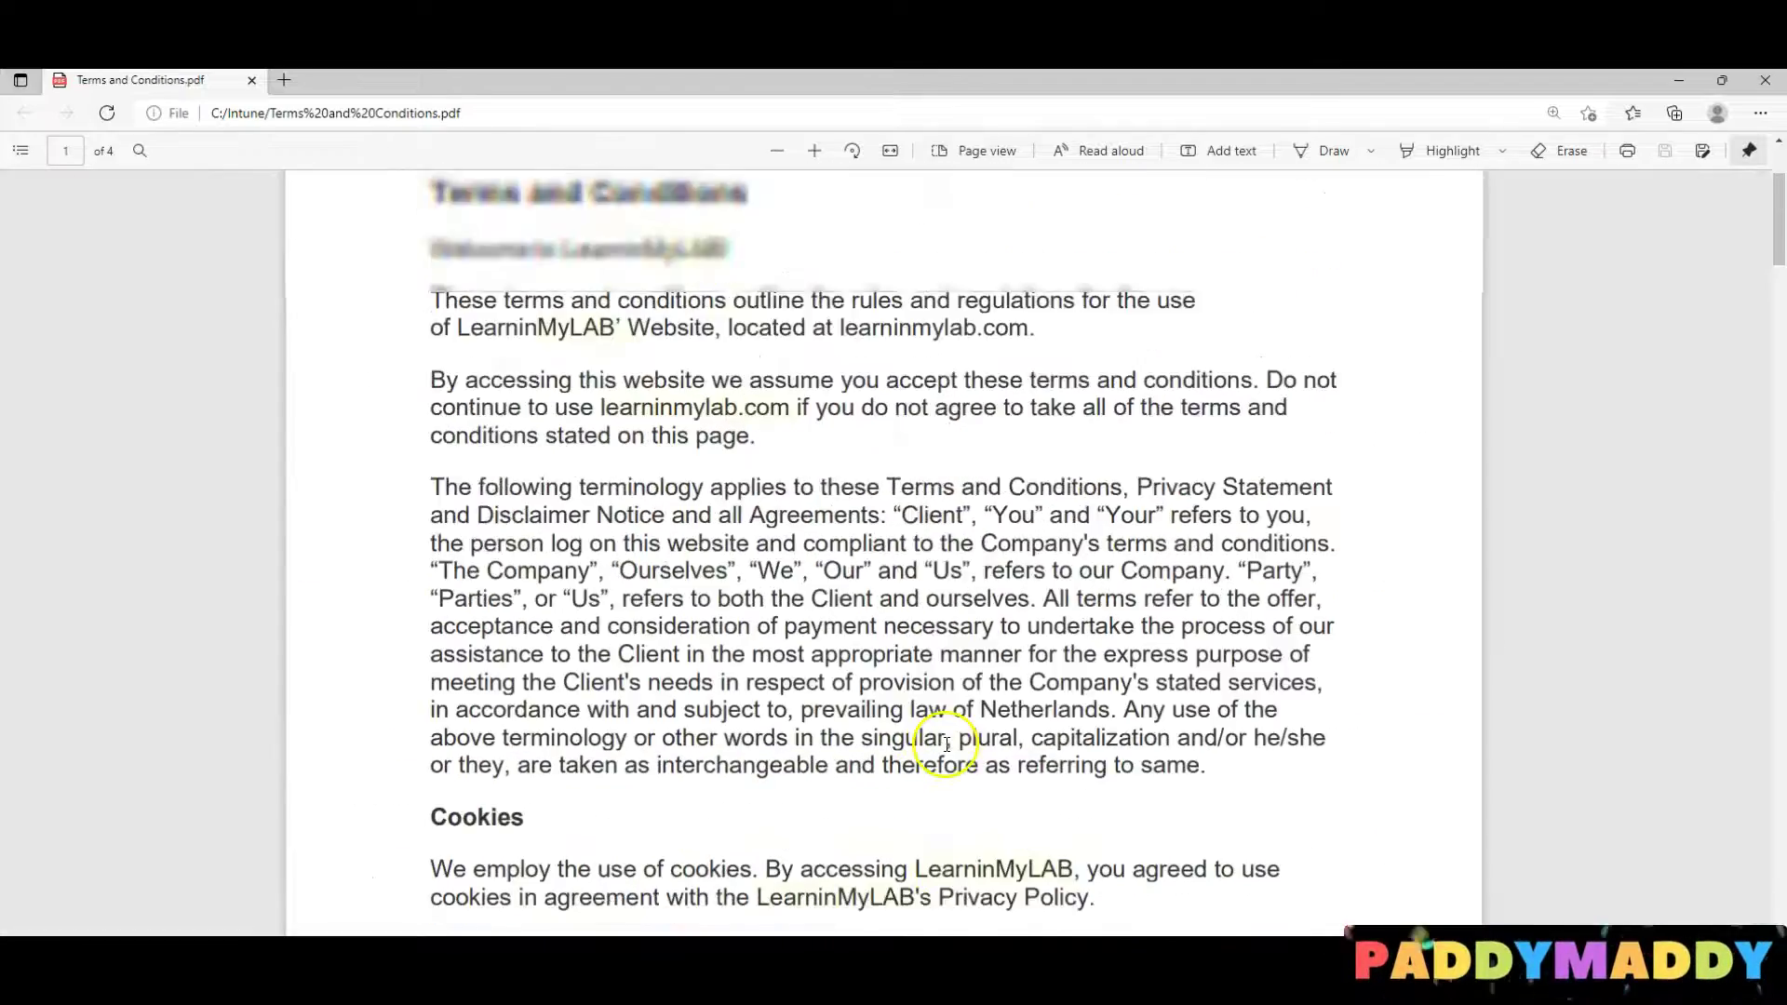
pyautogui.scroll(3, 946, 744)
pyautogui.scroll(-20, 970, 749)
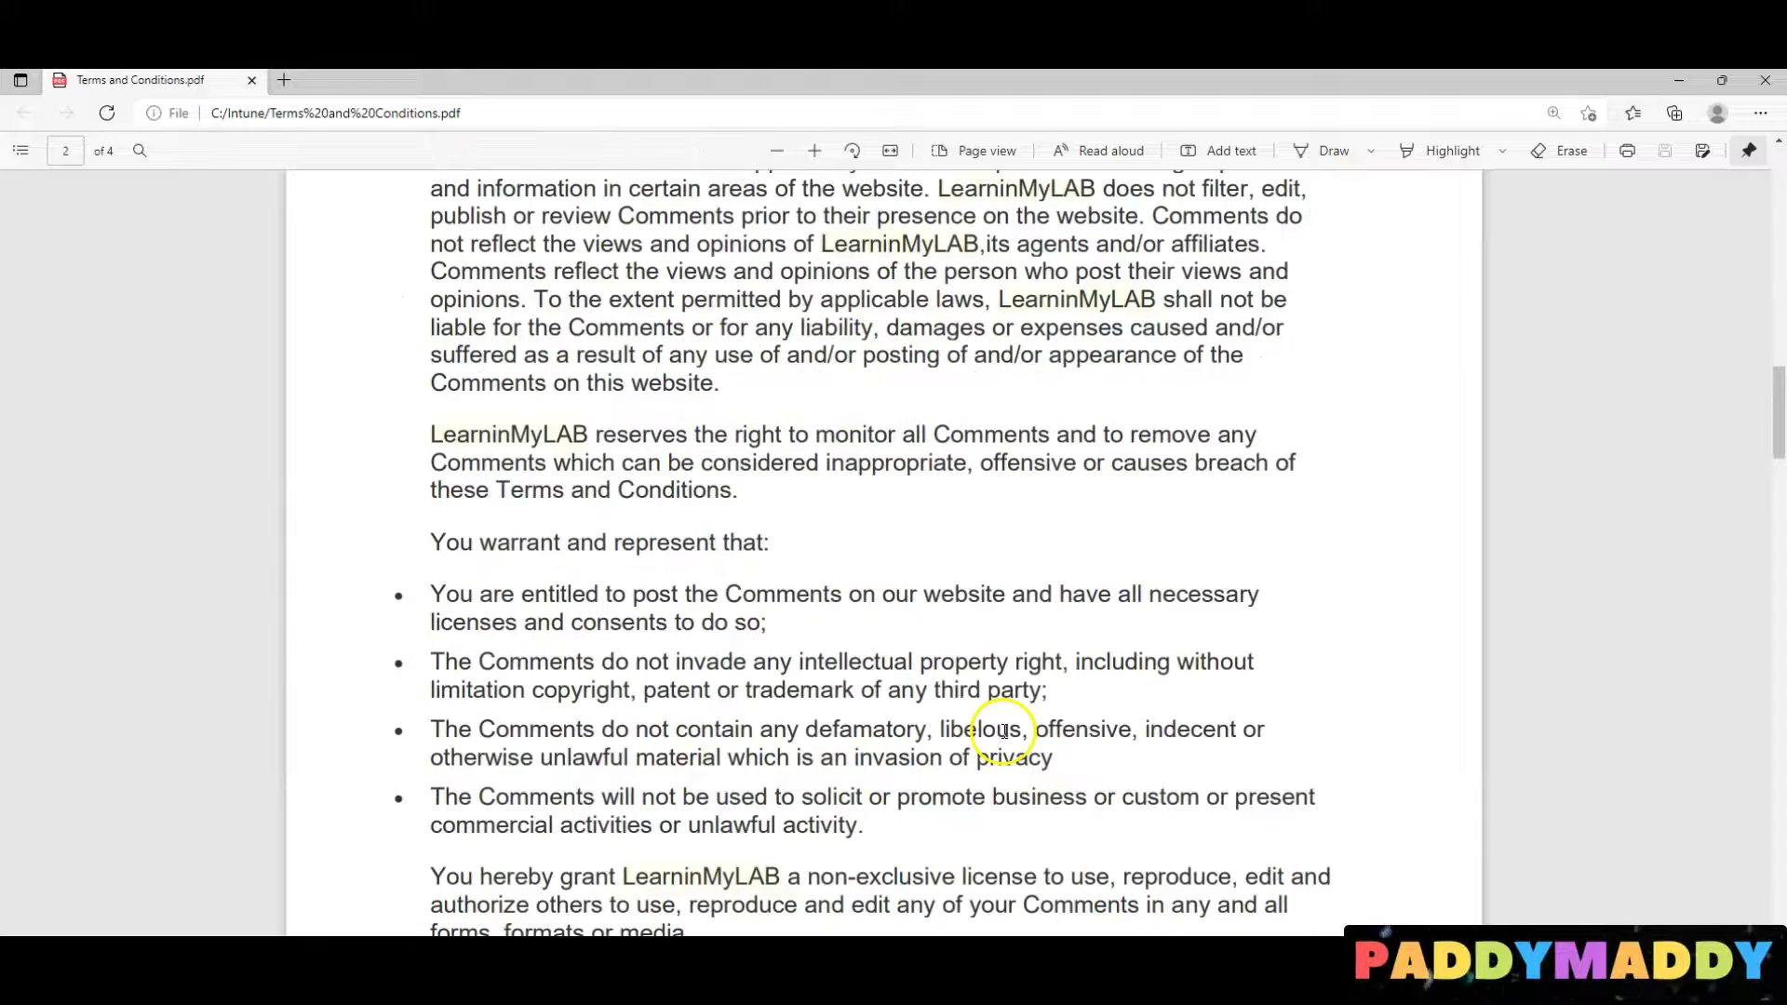
pyautogui.scroll(-10, 921, 521)
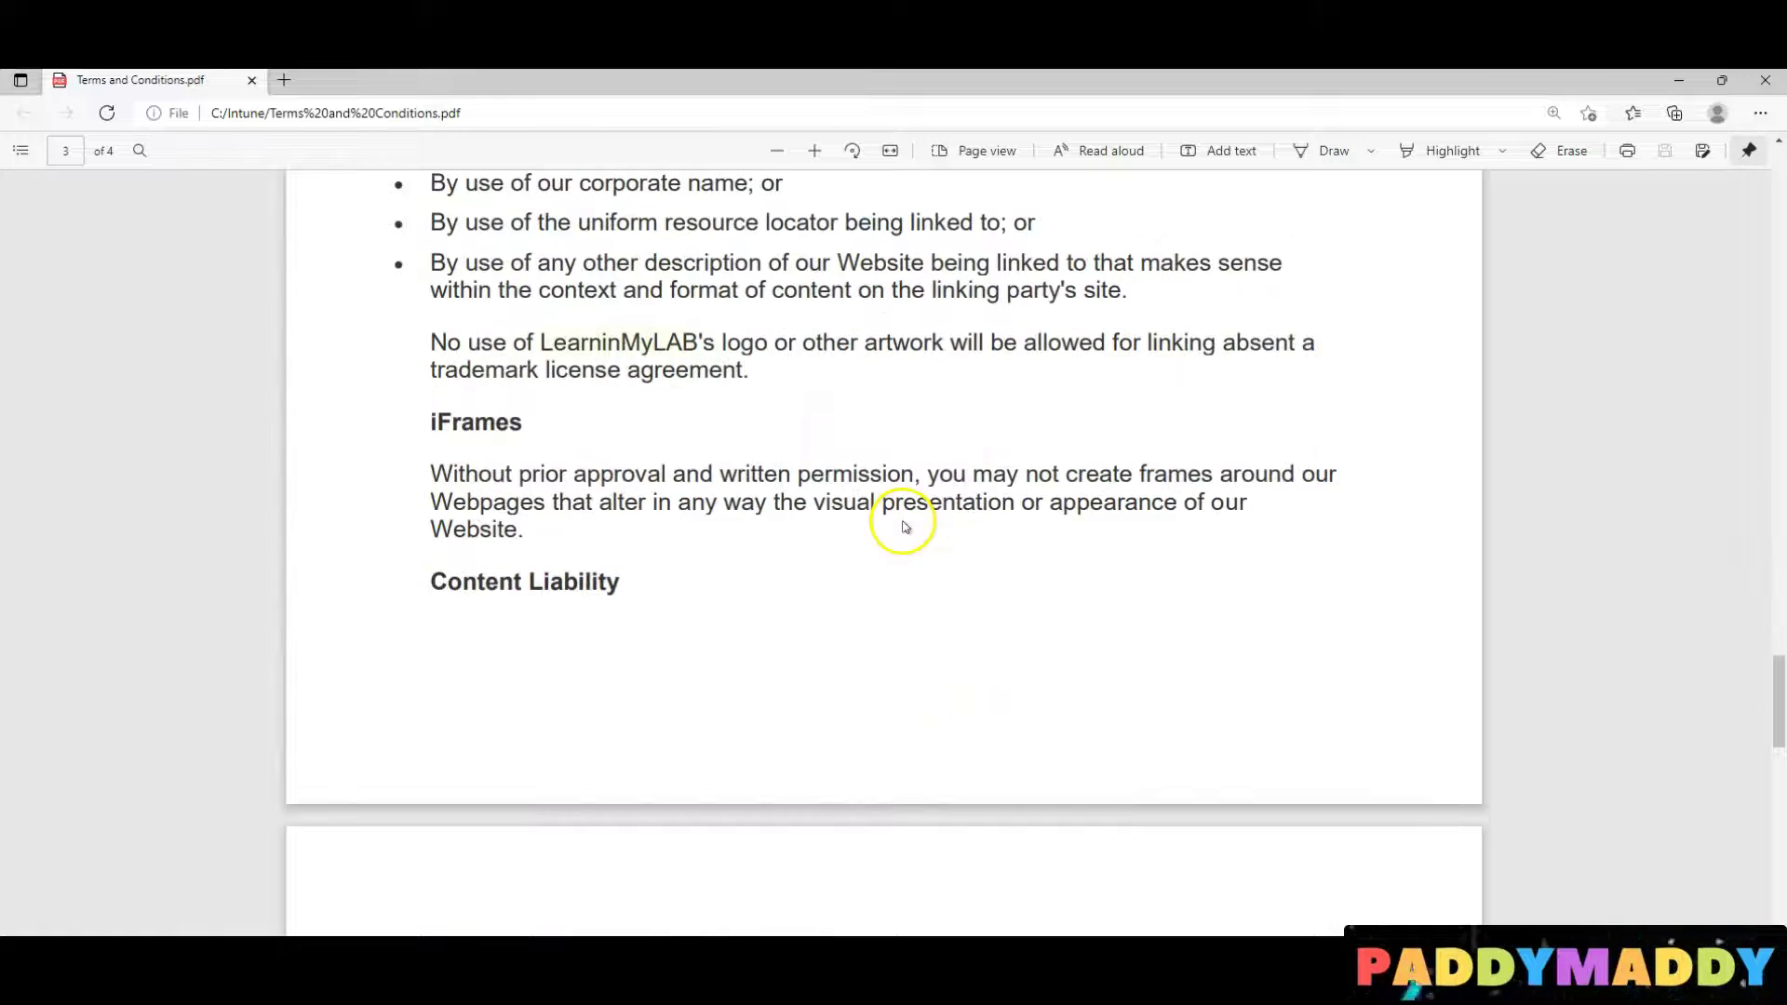
pyautogui.scroll(-8, 651, 721)
pyautogui.scroll(-6, 698, 734)
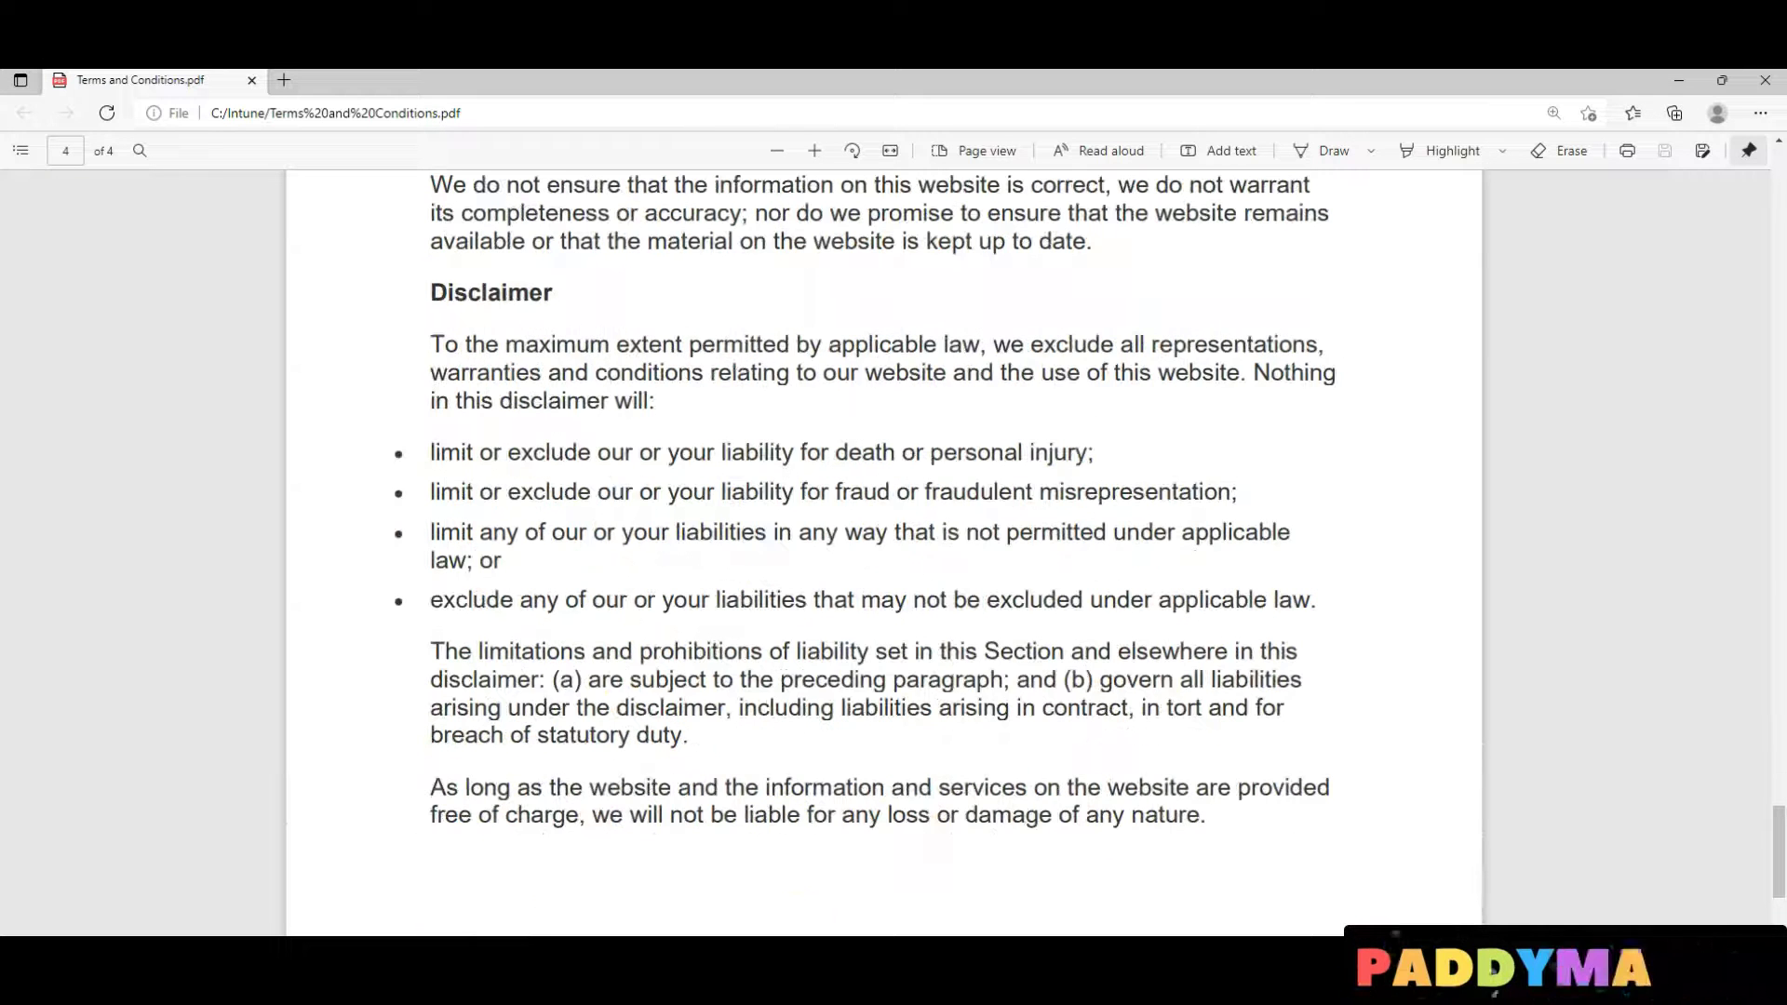
pyautogui.hotkey('alt', 'Tab')
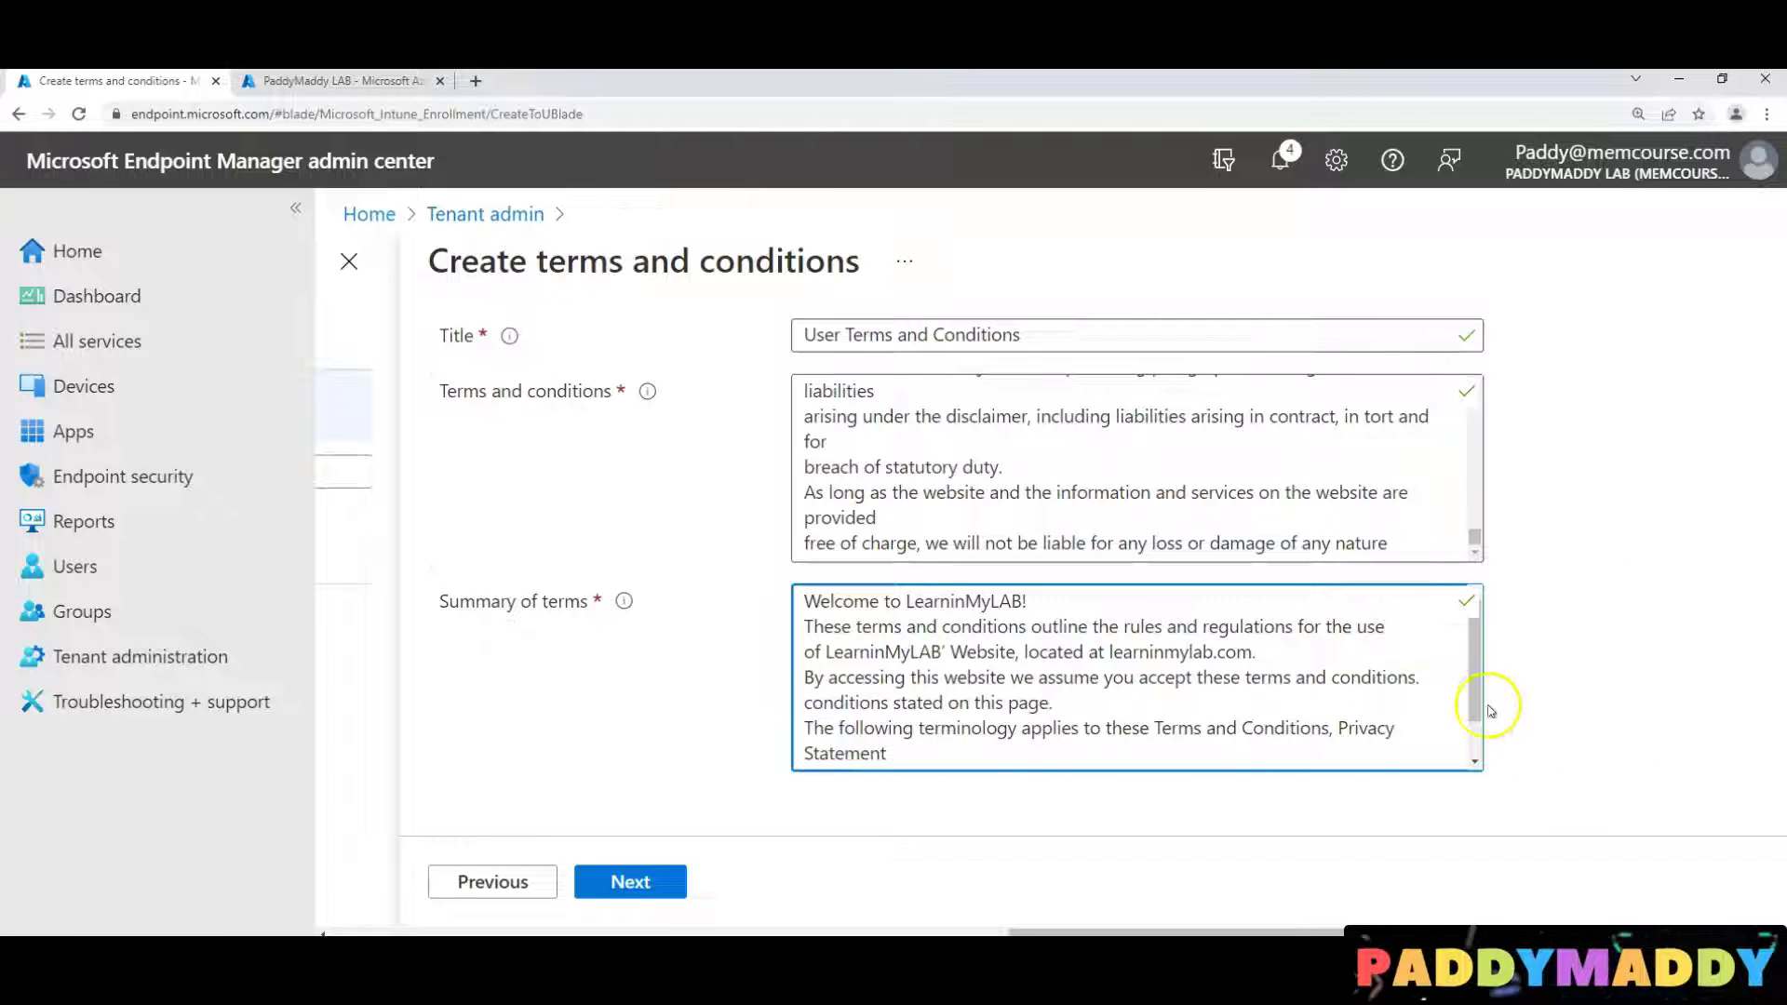
# Assign the User Terms and Conditions policy to all users and create it
pyautogui.moveTo(1475, 538); pyautogui.dragTo(1460, 391)
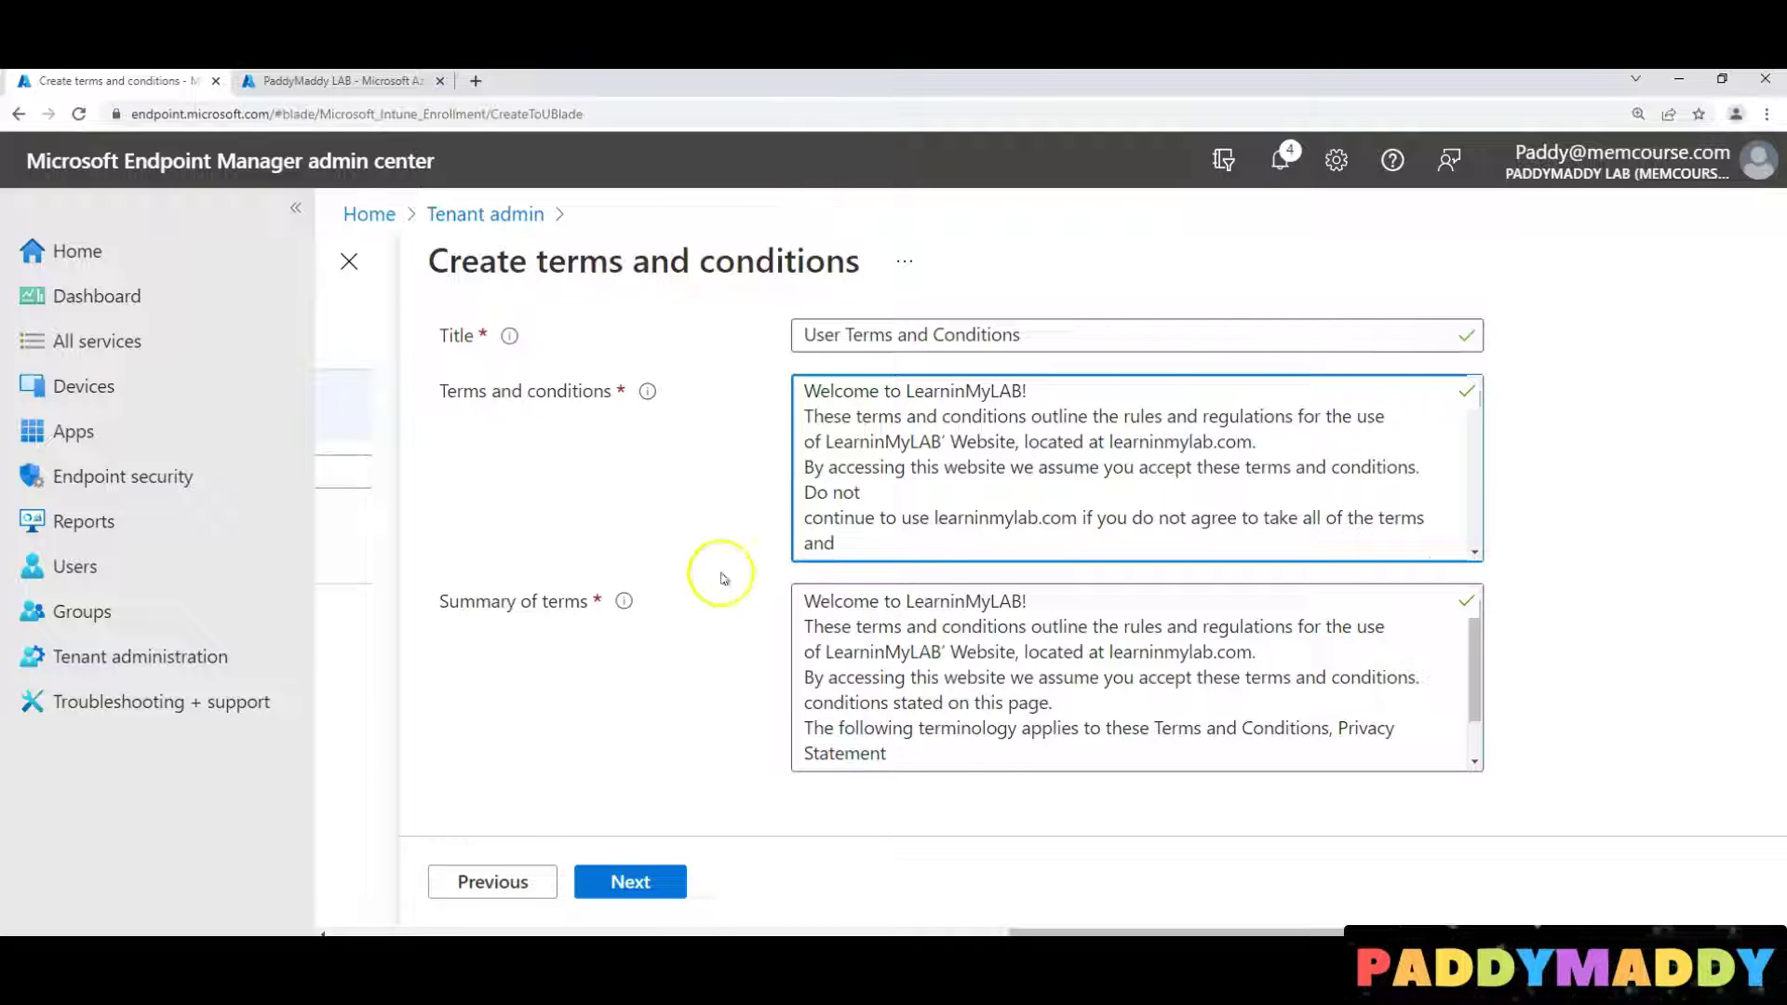
pyautogui.scroll(2, 1517, 605)
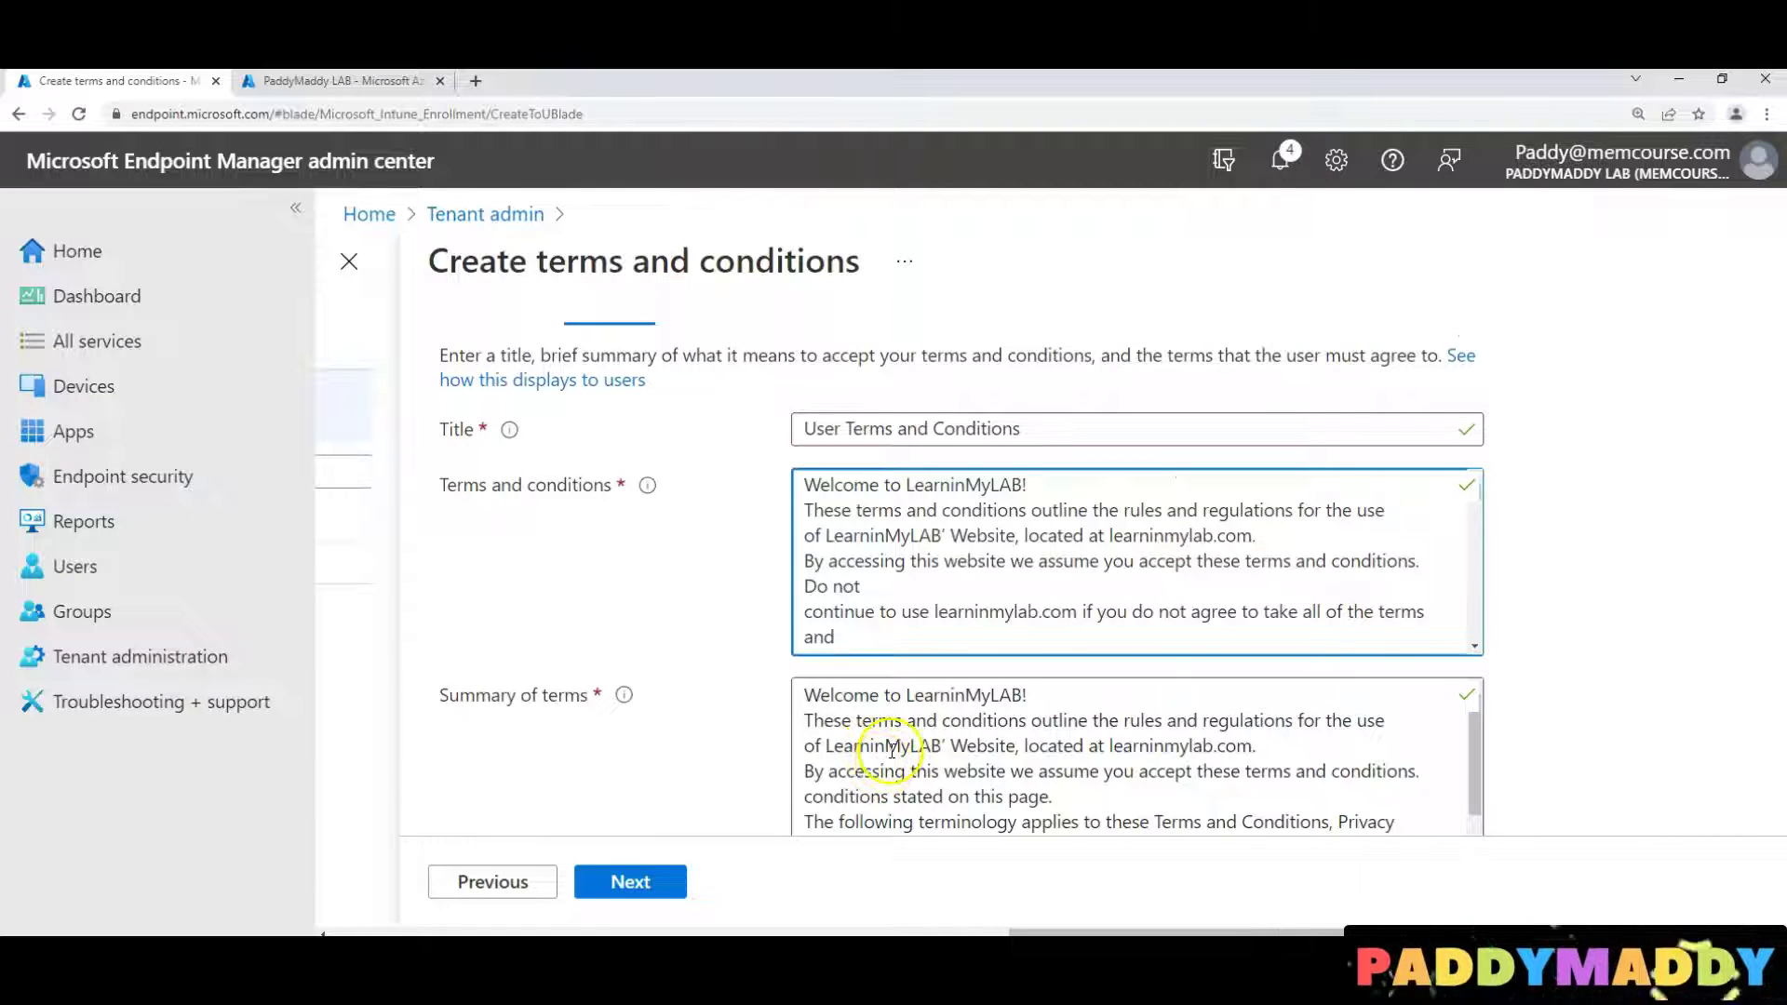
pyautogui.click(666, 893)
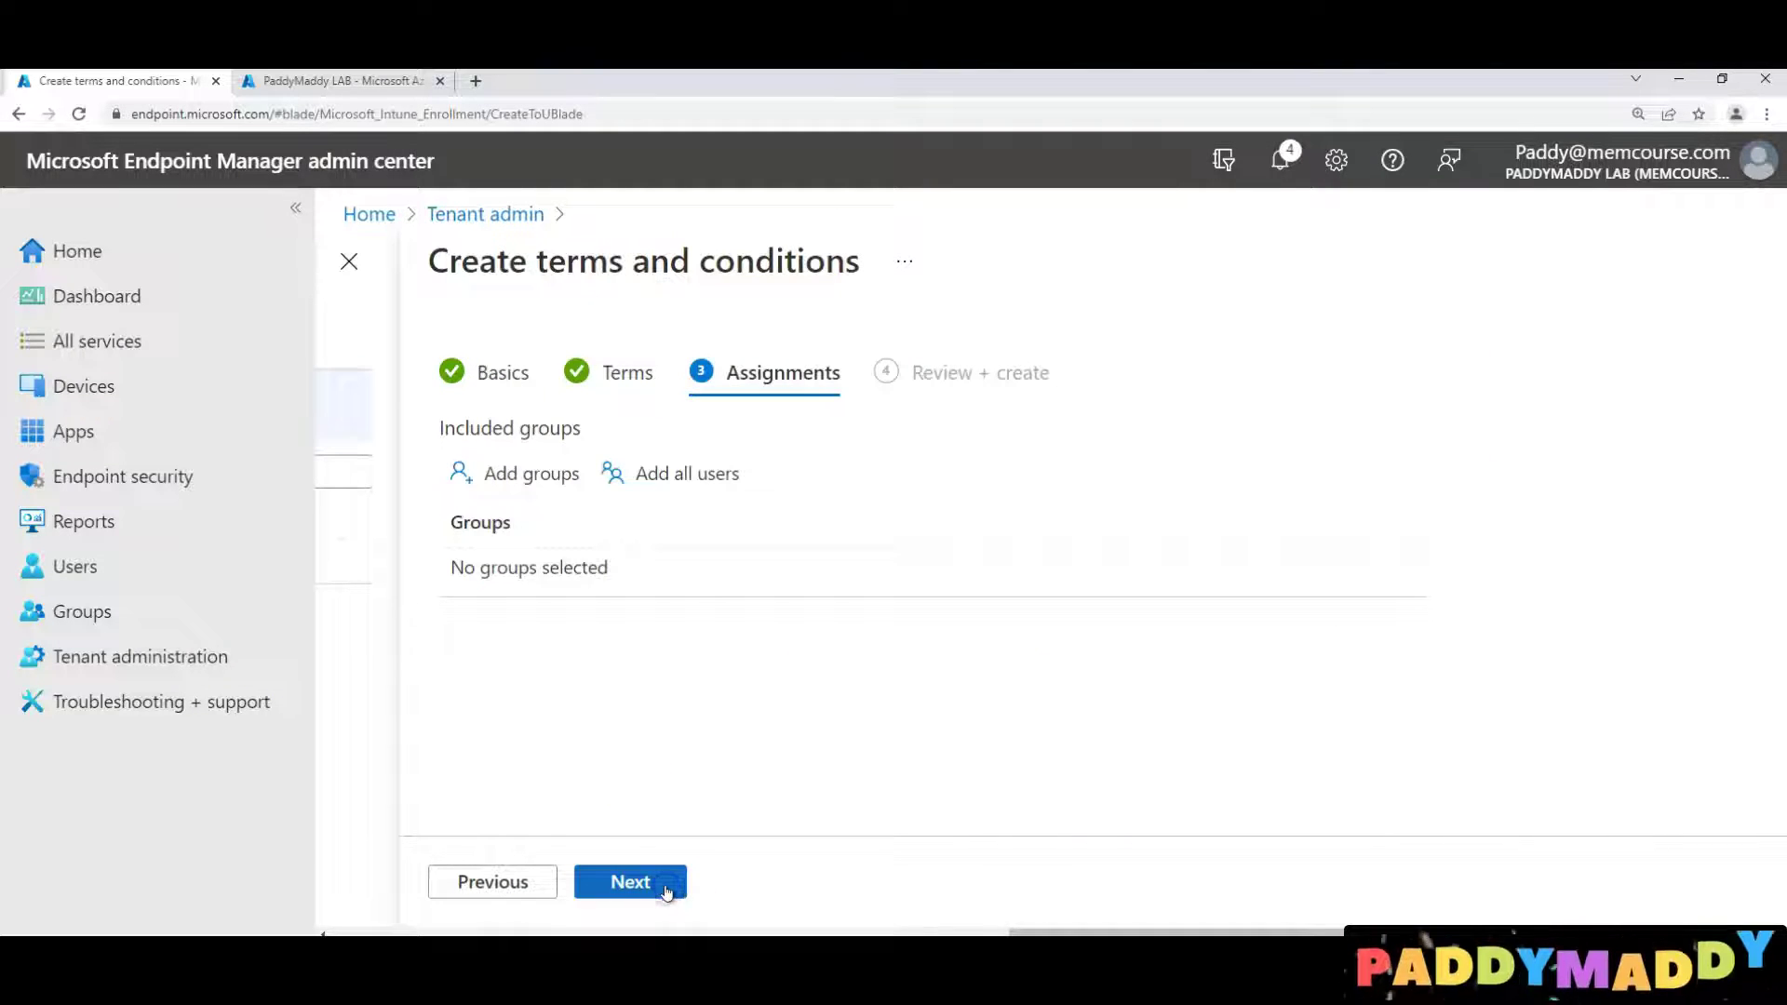
pyautogui.click(662, 473)
pyautogui.click(639, 884)
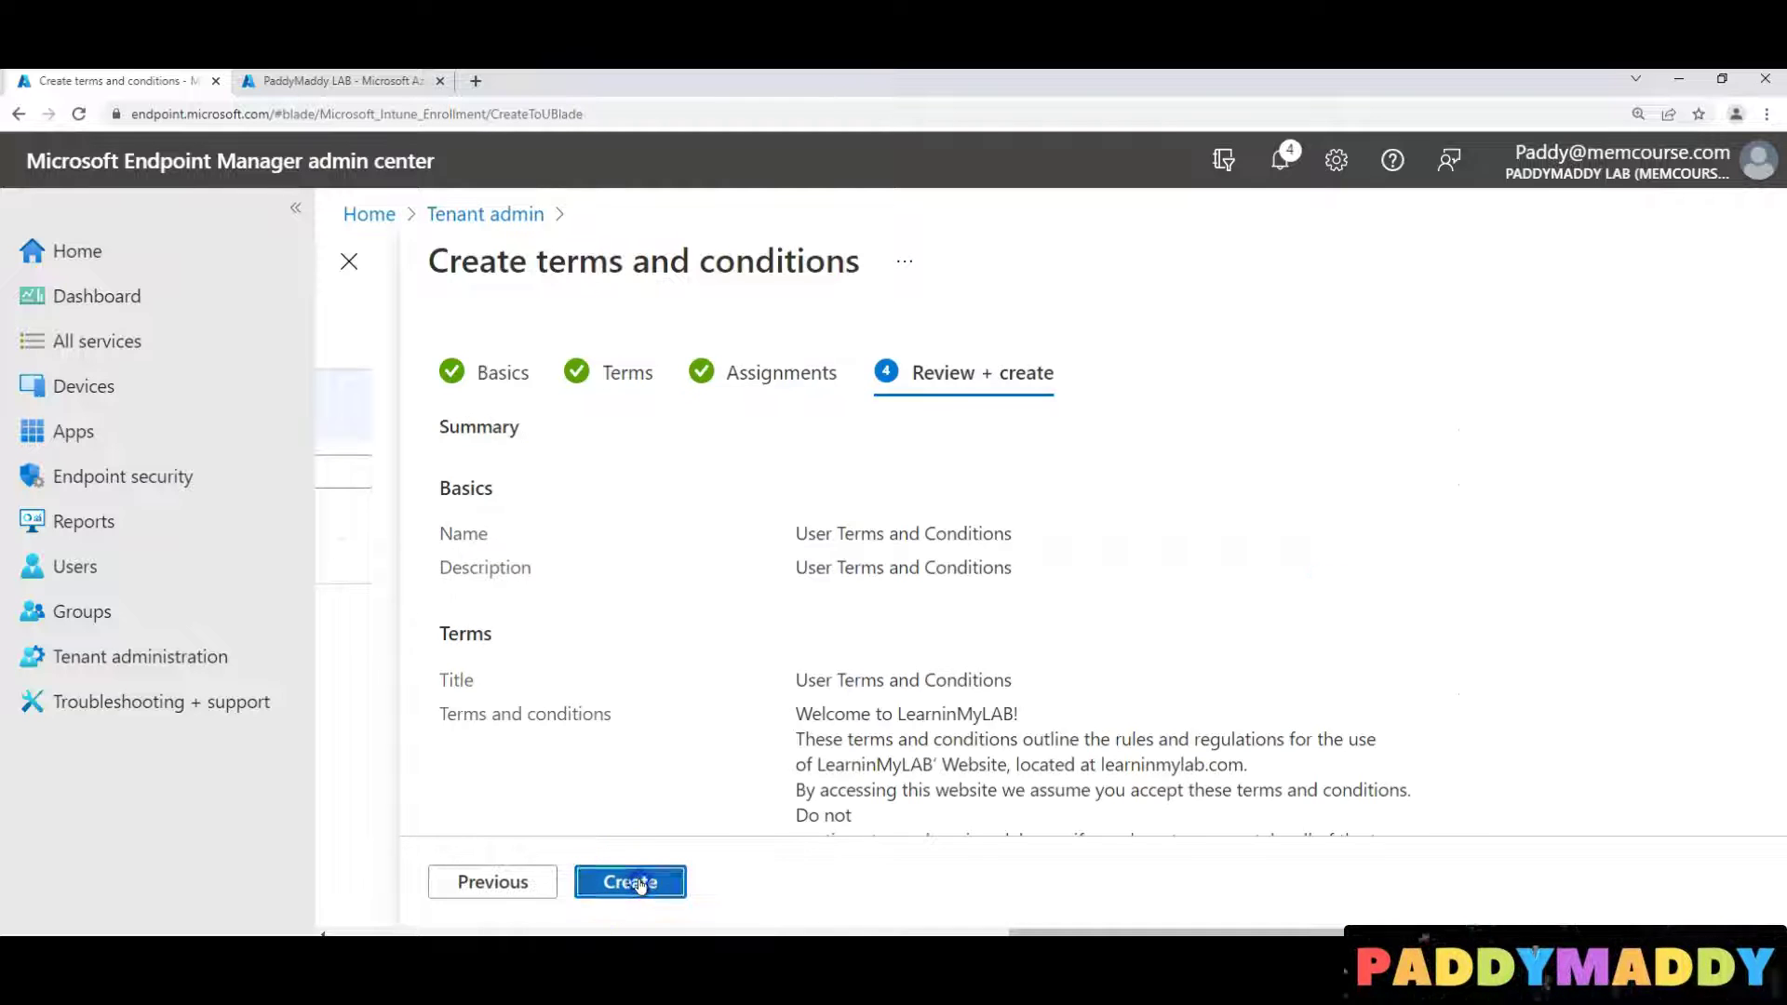
pyautogui.click(639, 883)
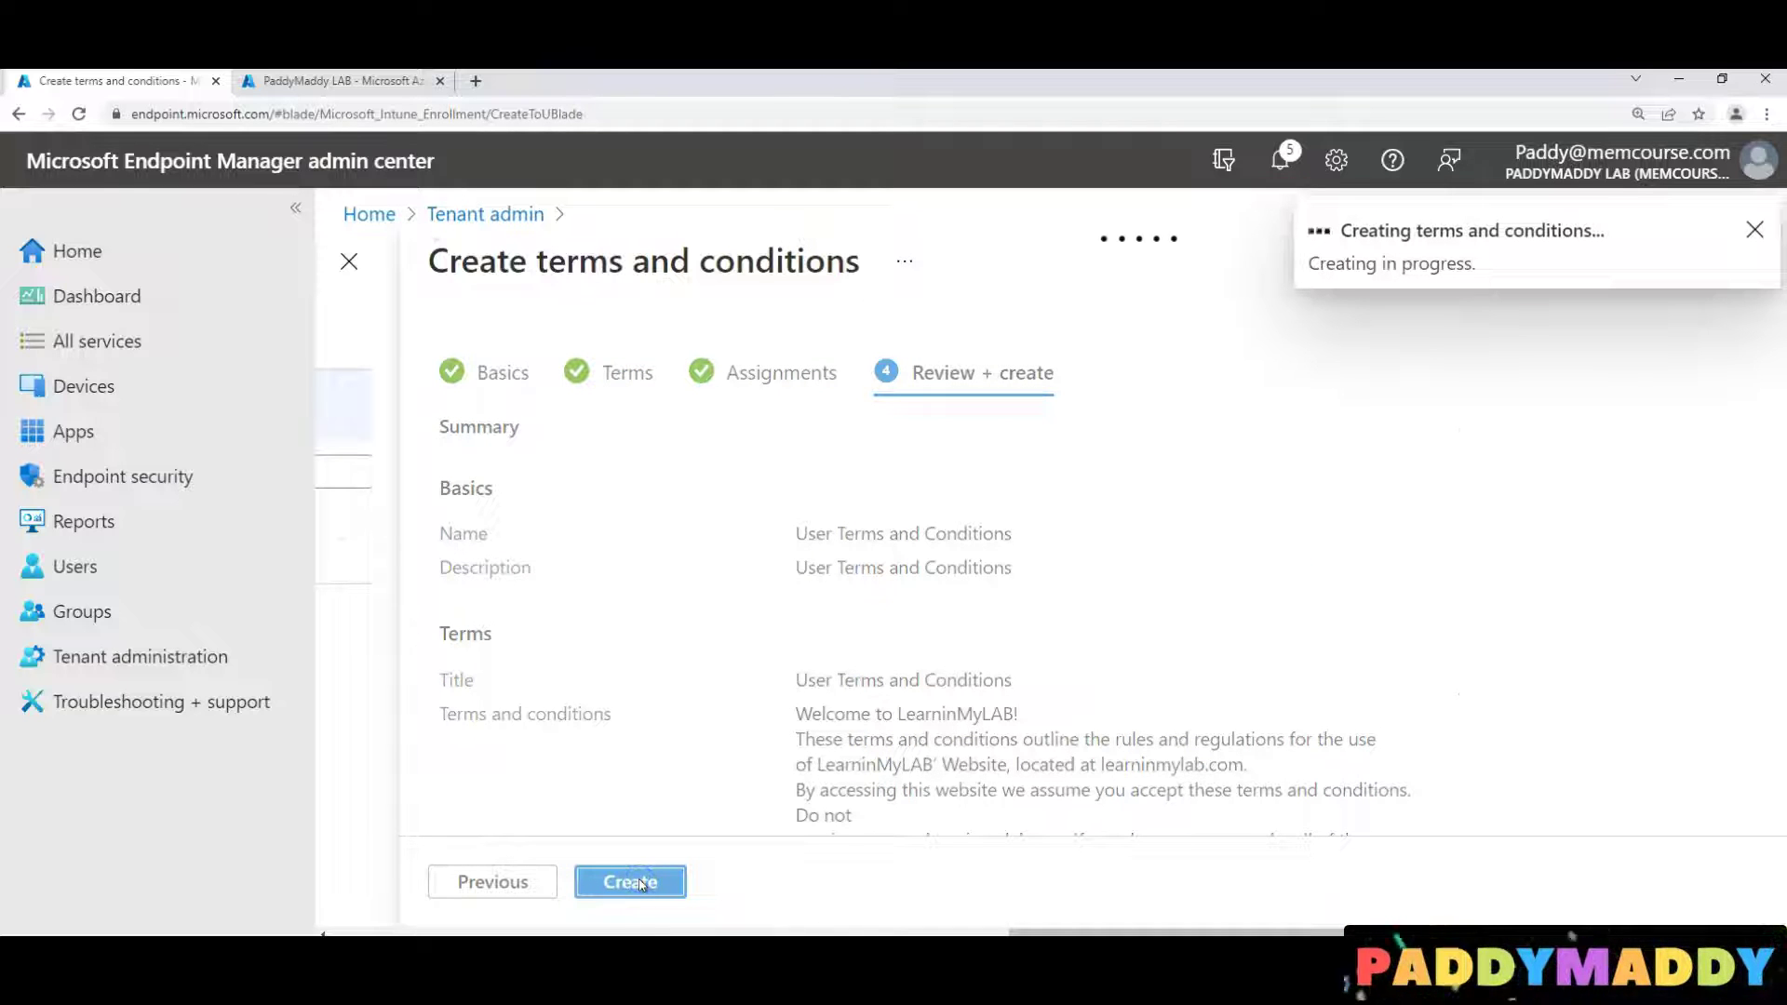
pyautogui.click(618, 878)
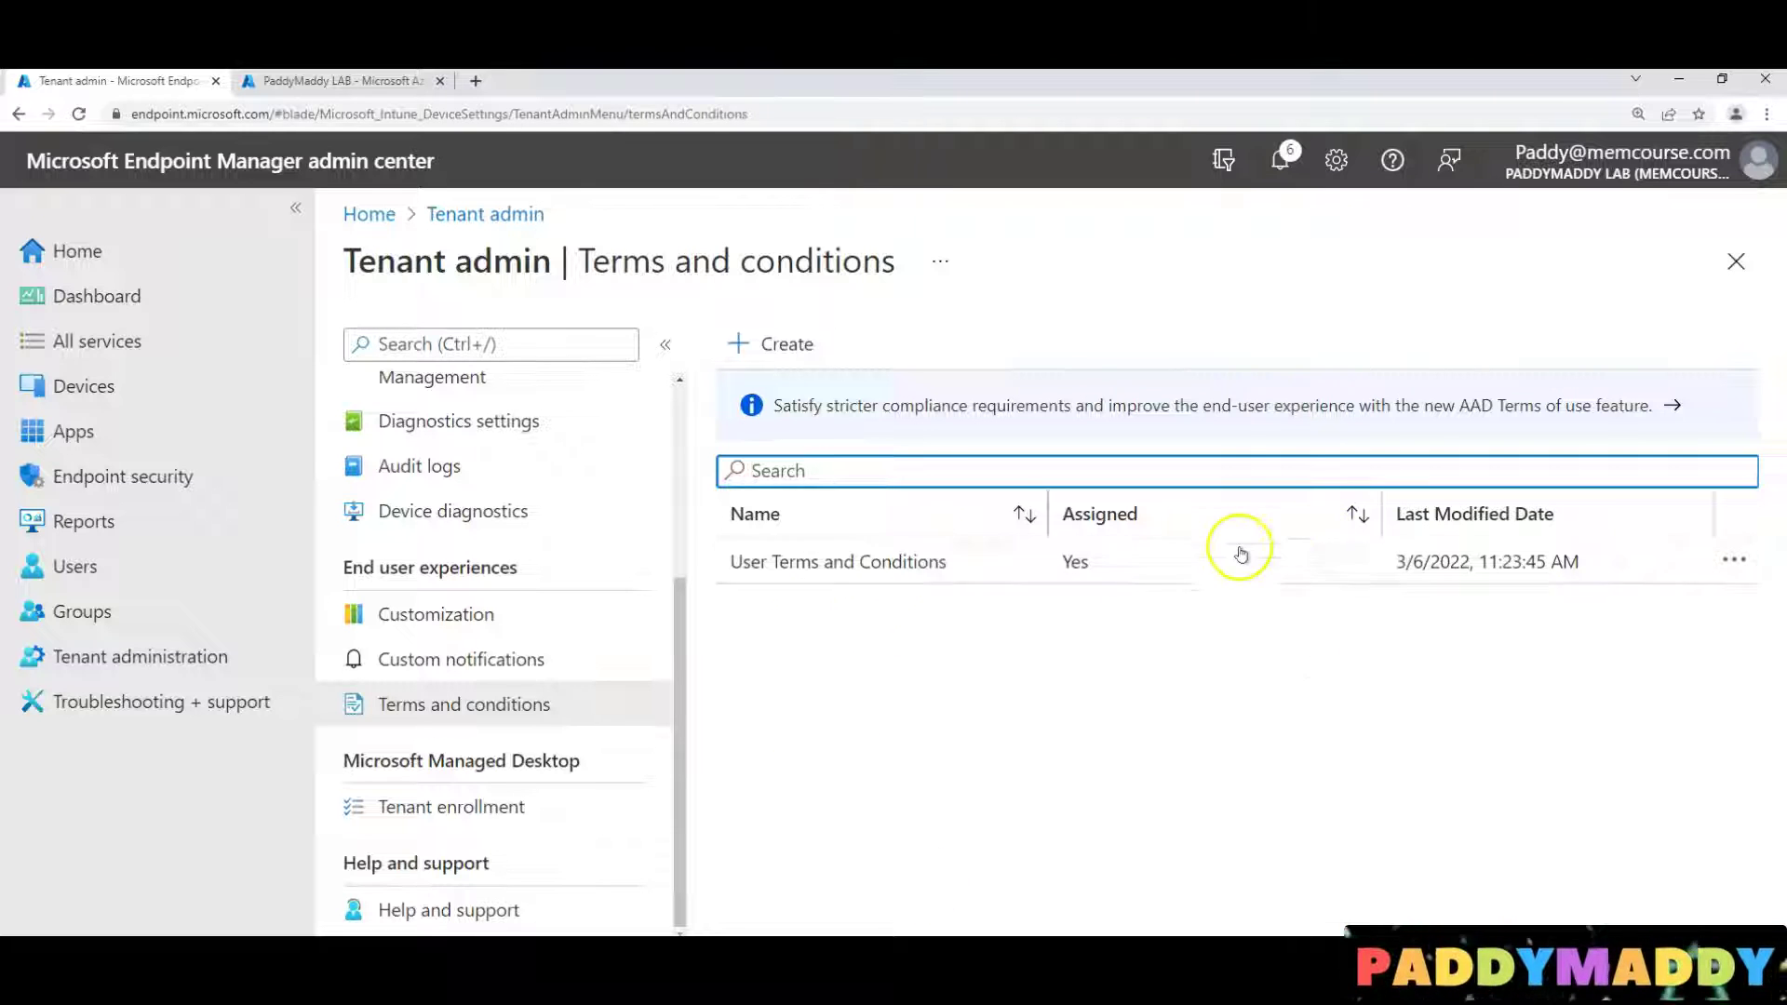
# Review the User Terms and Conditions policy's acceptance reporting, then go via Home to the Devices overview
pyautogui.click(786, 566)
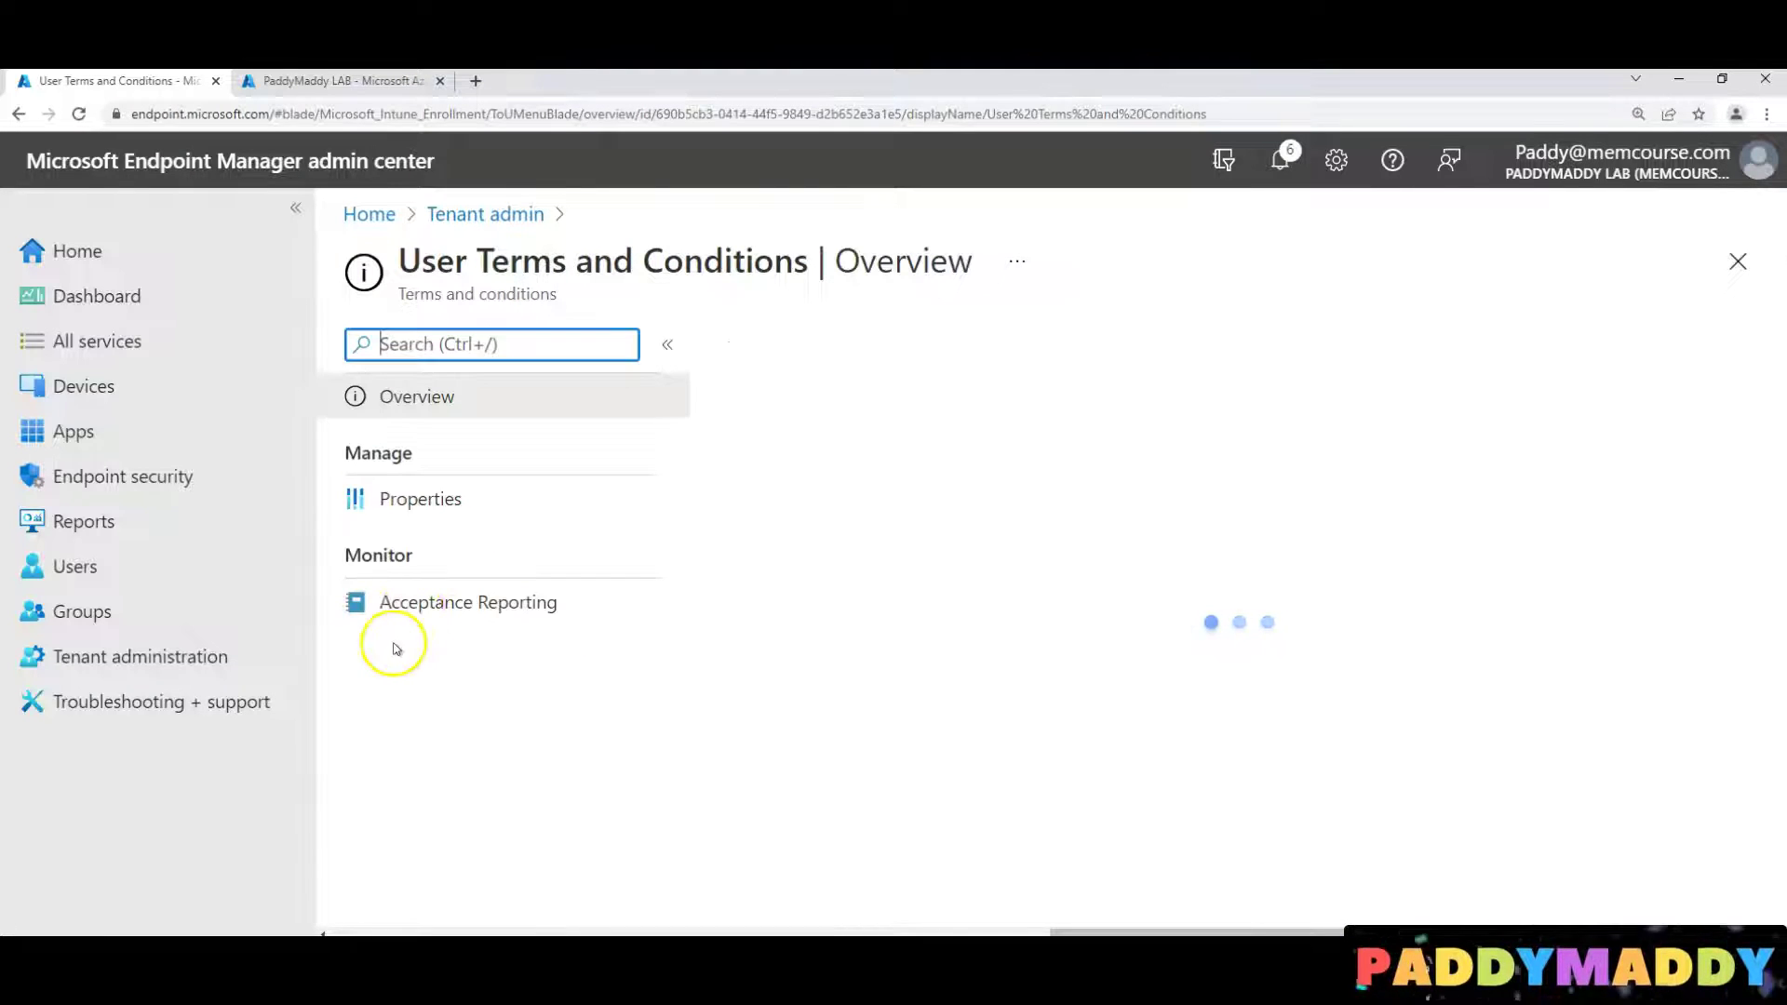
pyautogui.click(432, 610)
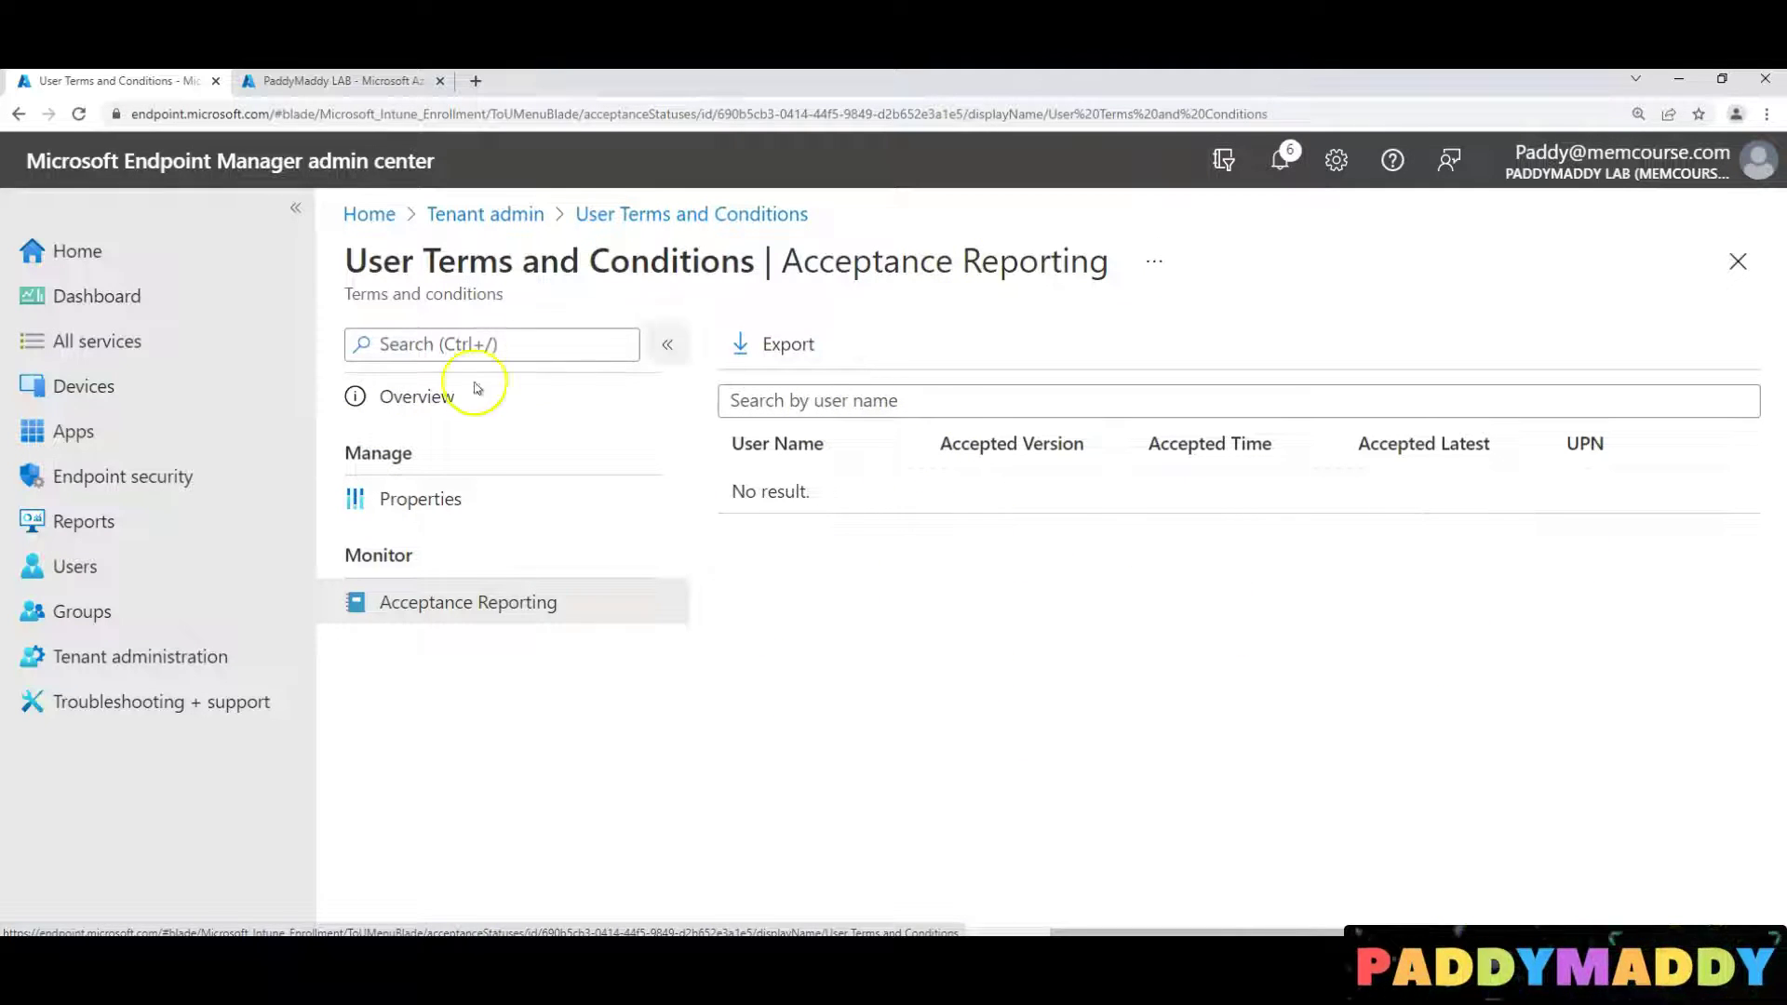
pyautogui.click(490, 216)
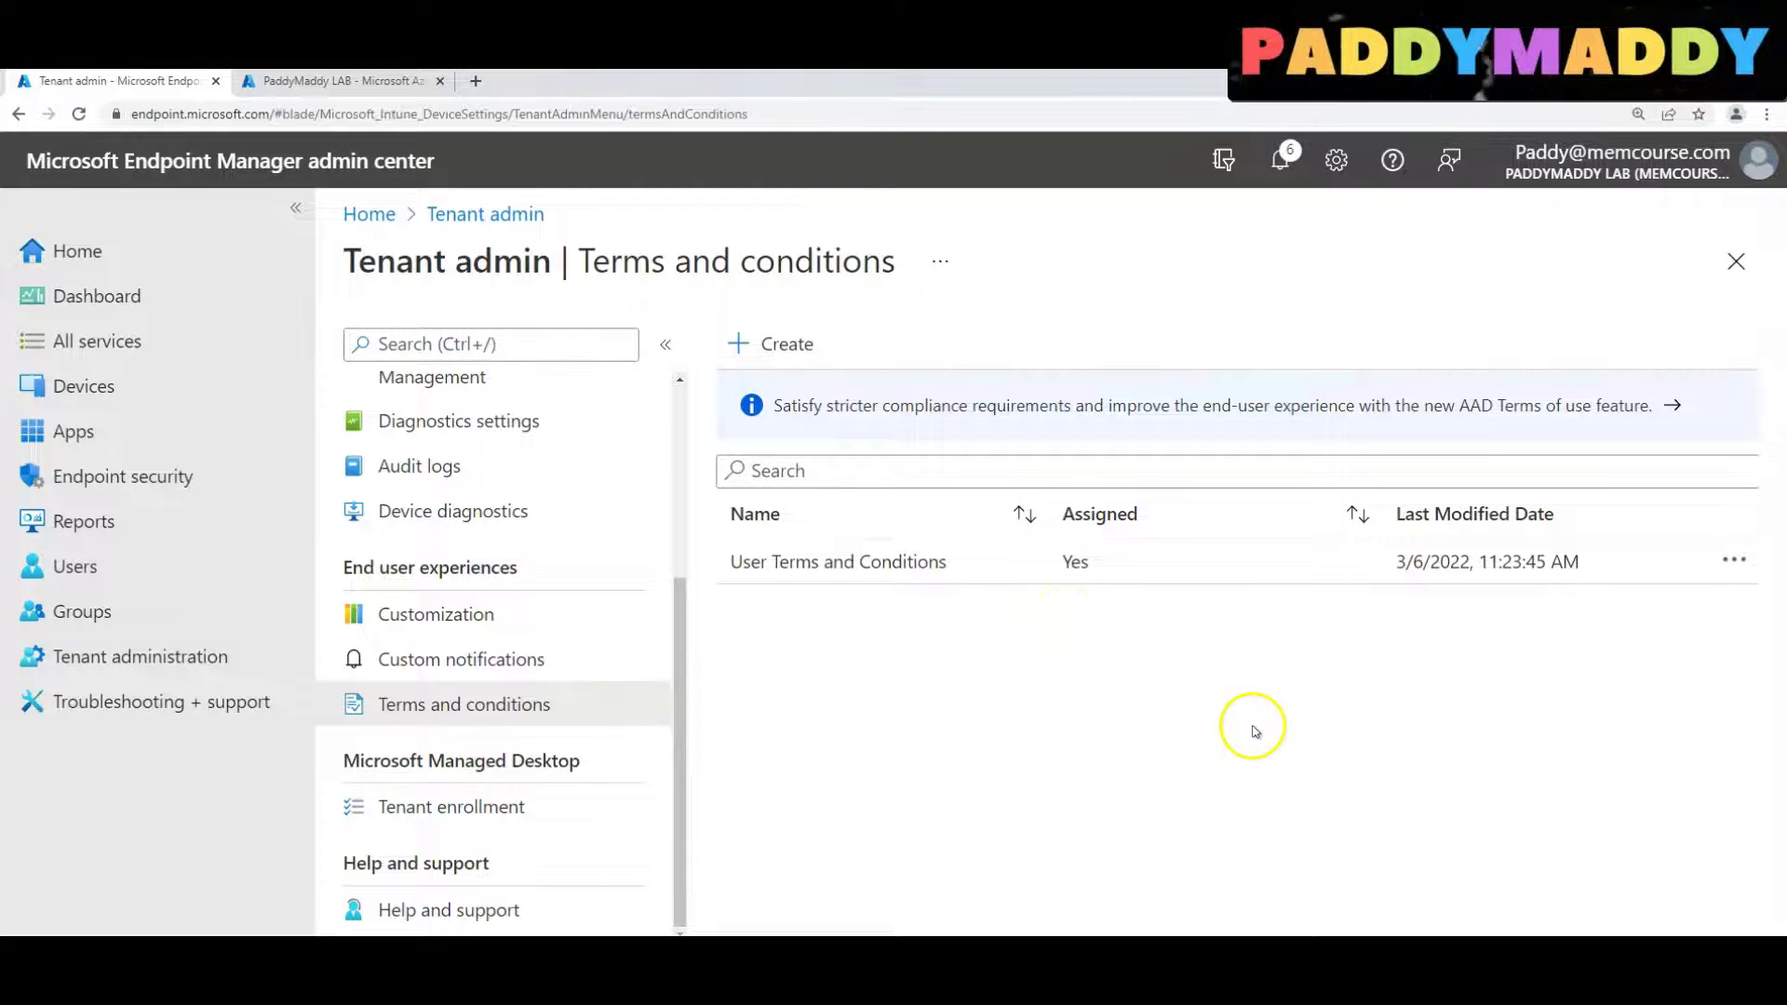
pyautogui.click(75, 255)
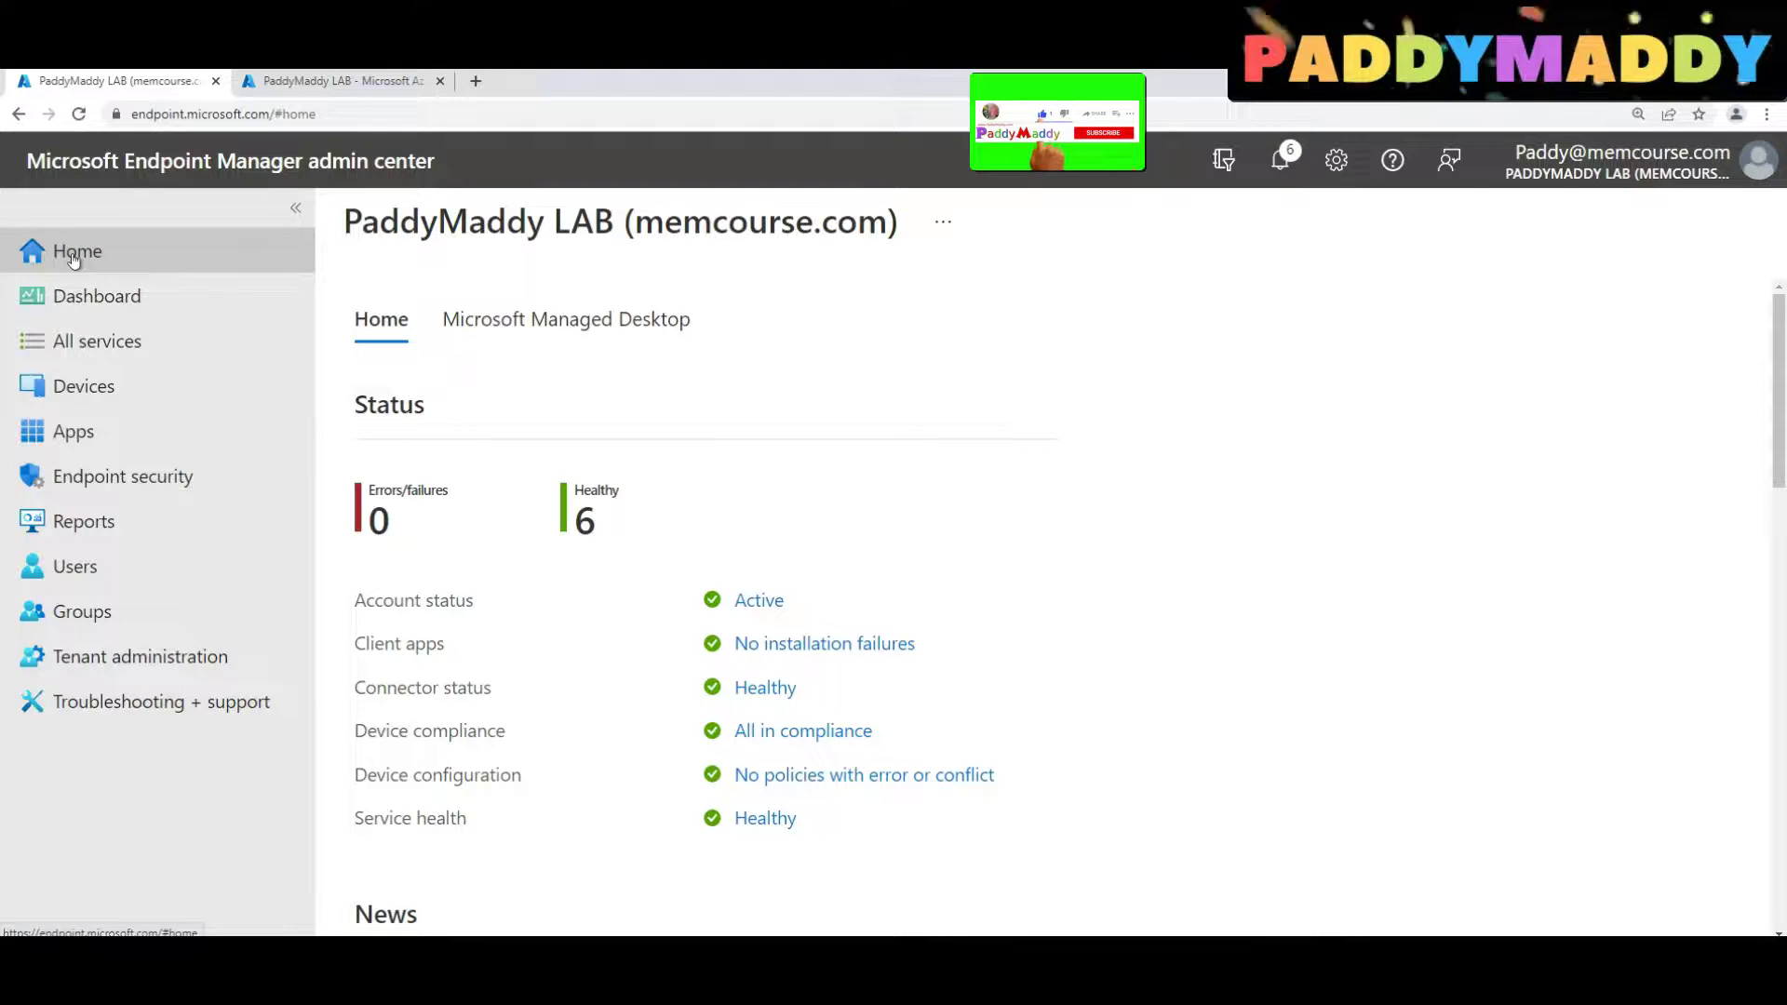
pyautogui.click(86, 396)
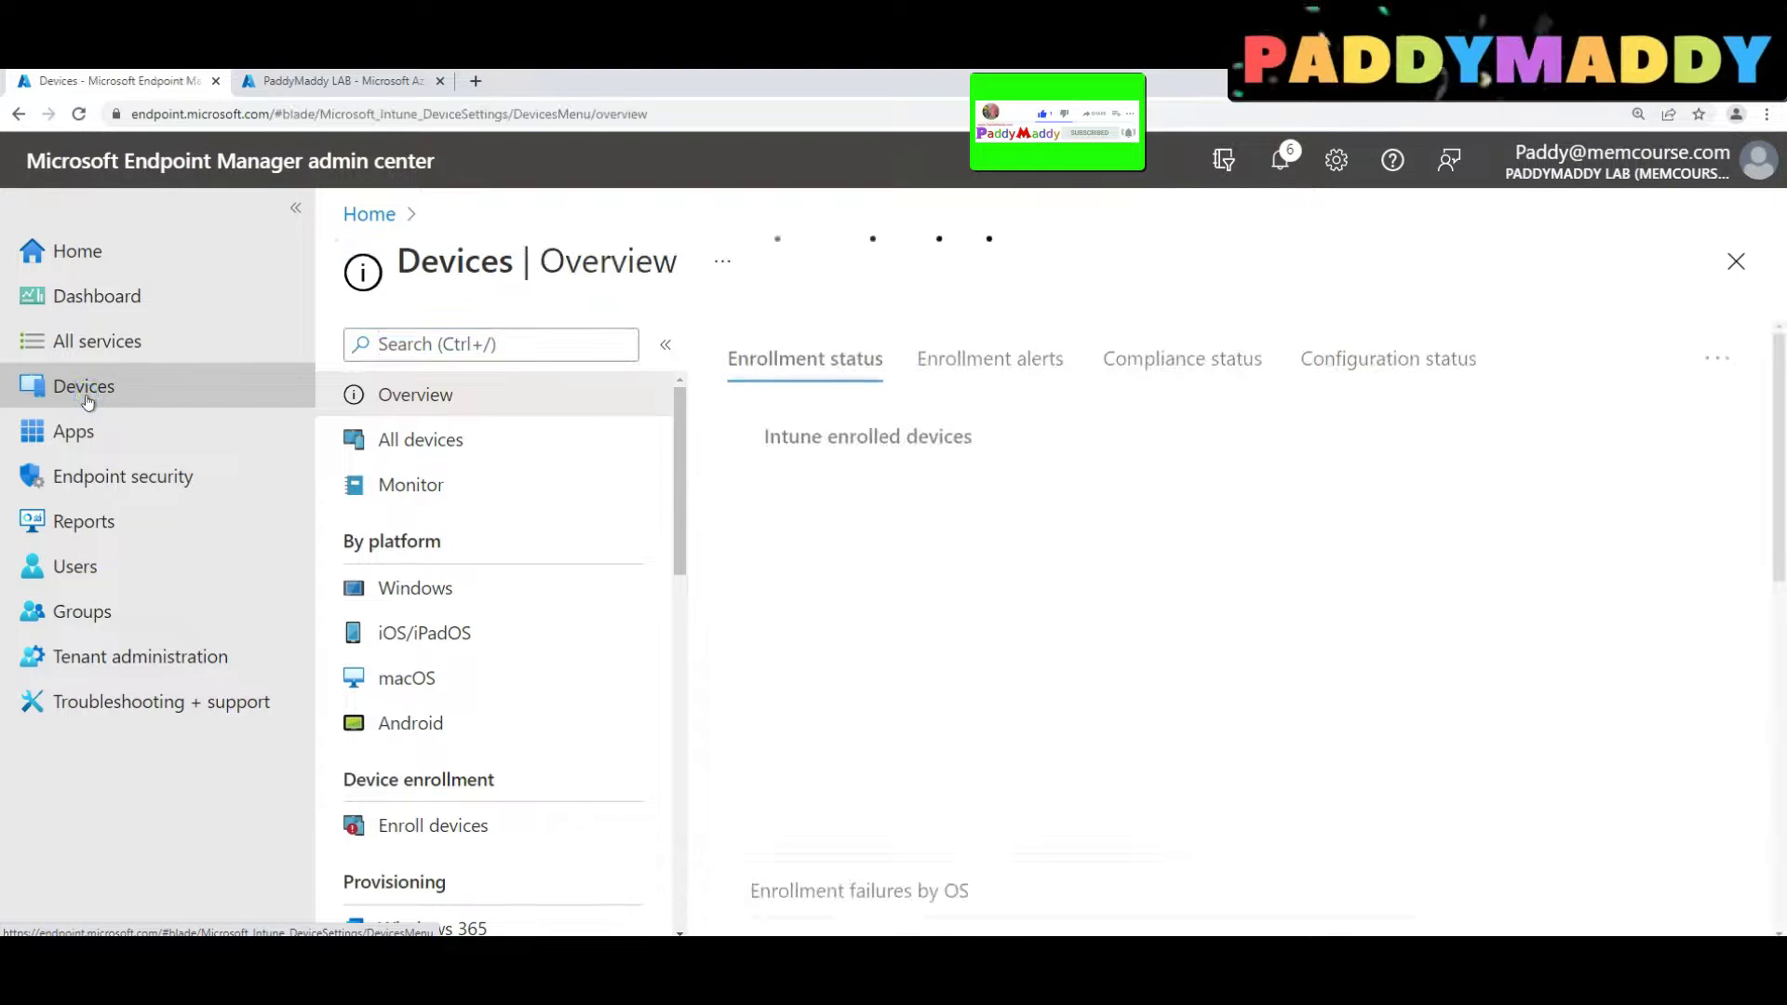